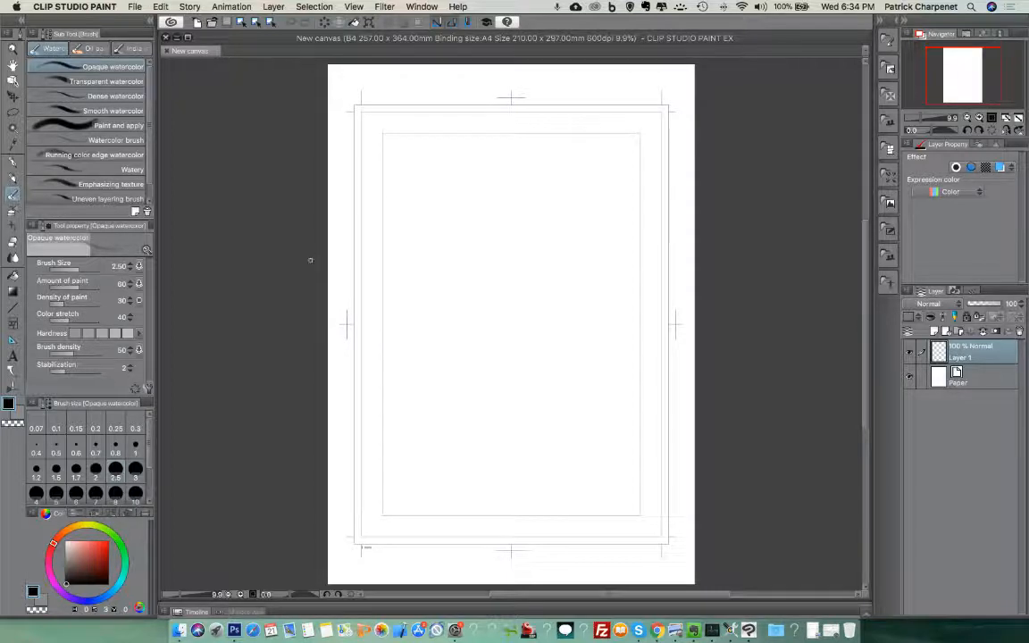
- Start a new canvas with the template option enabled and open the template selection
{"action": "left_click", "coordinate": [136, 7]}
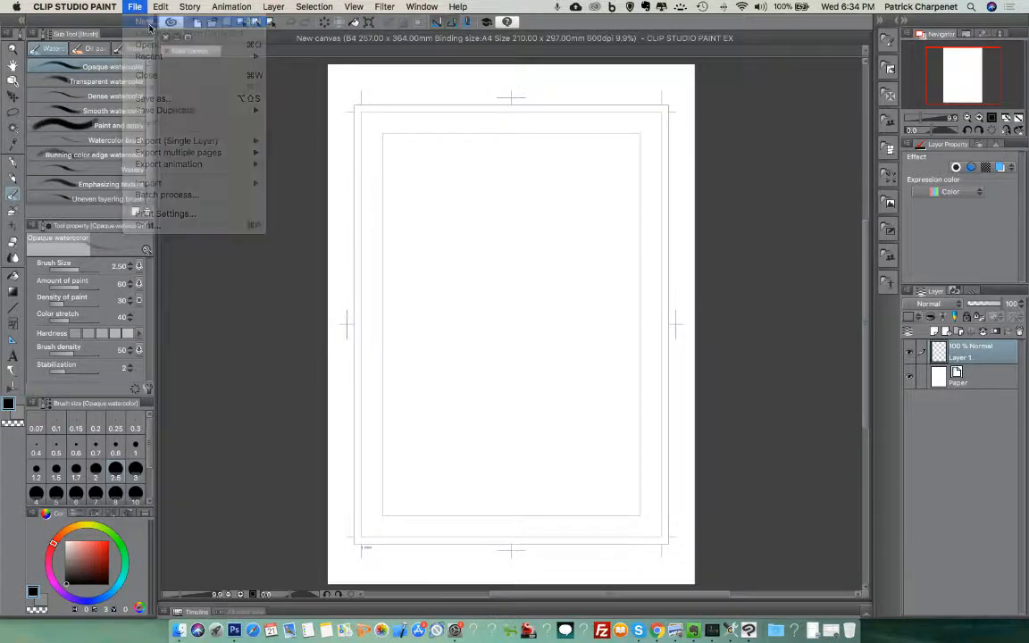
{"action": "left_click", "coordinate": [147, 23]}
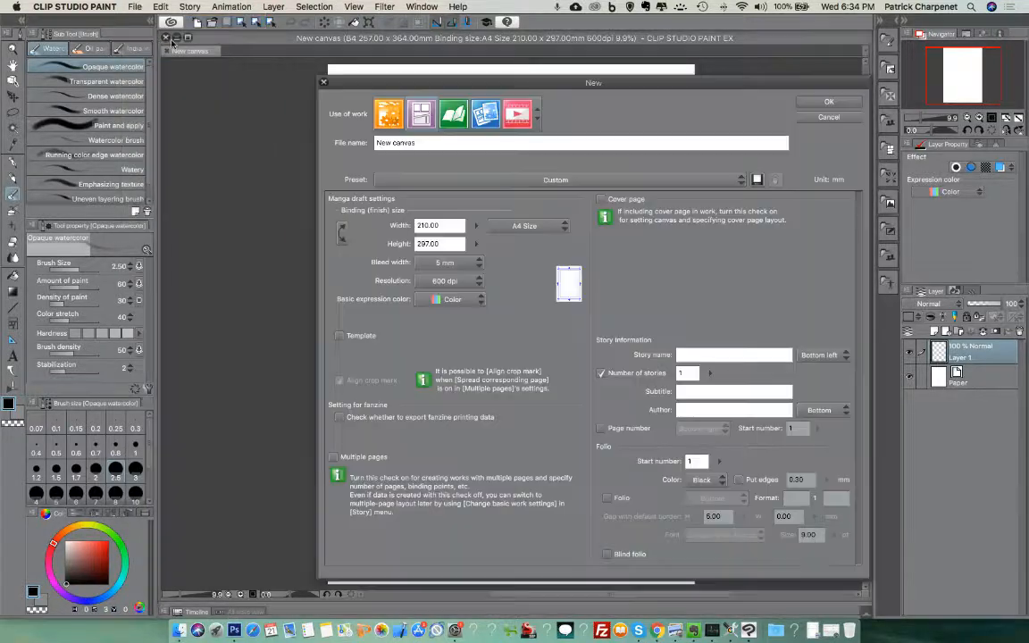
{"action": "left_click", "coordinate": [346, 337]}
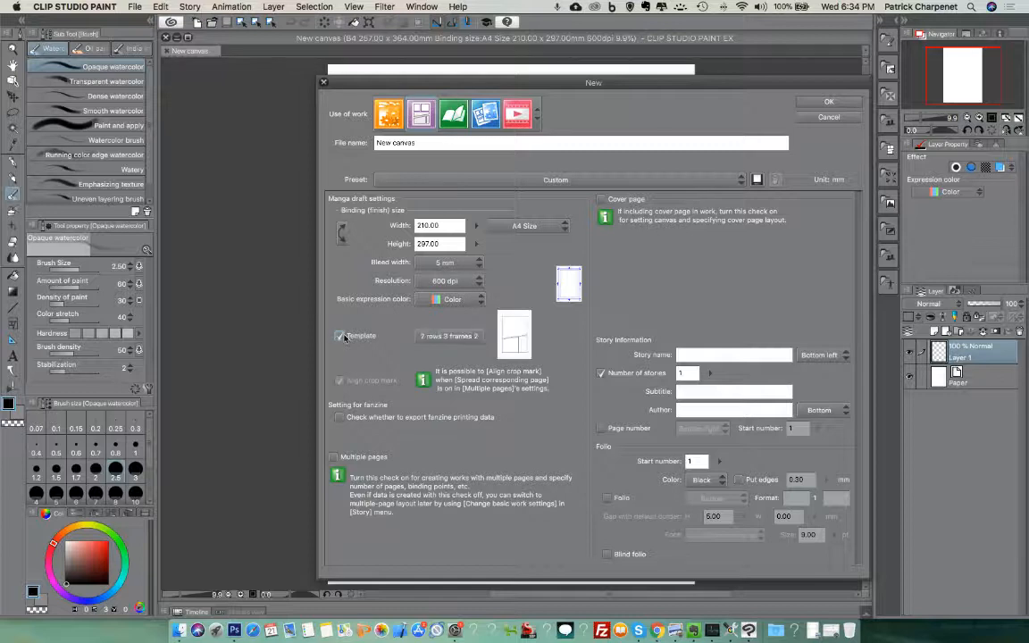
{"action": "left_click", "coordinate": [456, 337]}
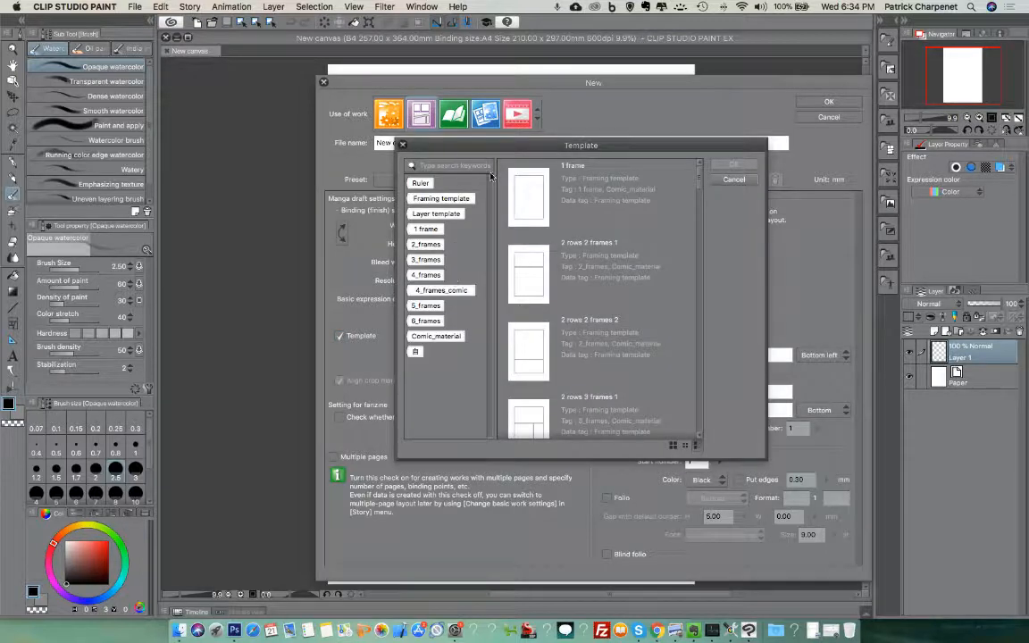
- Filter the templates by Comic_material, choose the "8 frames with title" layout and create the canvas
{"action": "left_click", "coordinate": [428, 322]}
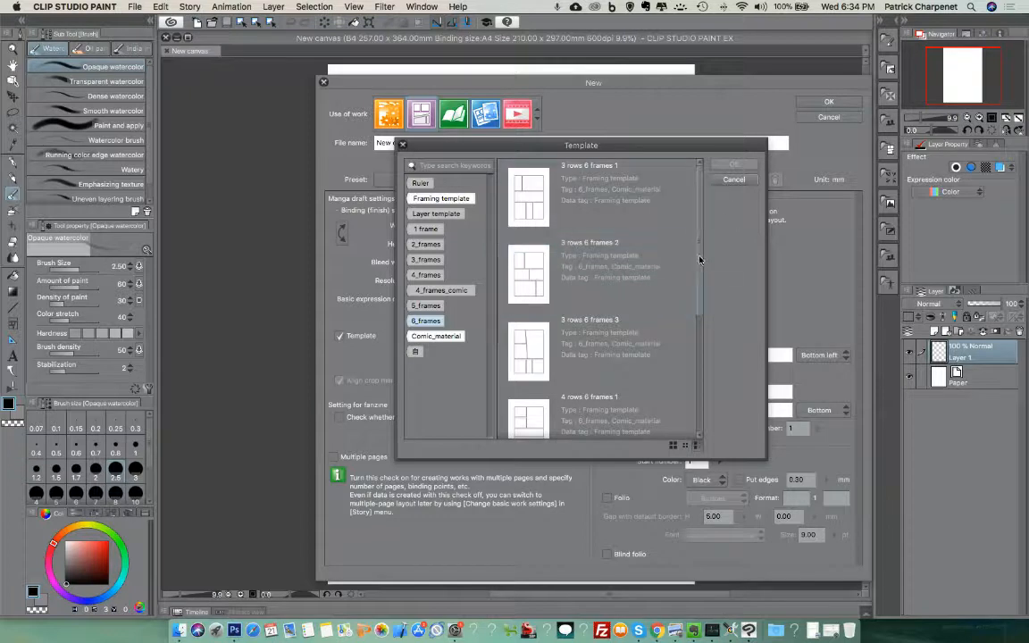
{"action": "scroll", "coordinate": [679, 286], "scroll_direction": "down", "scroll_amount": 5}
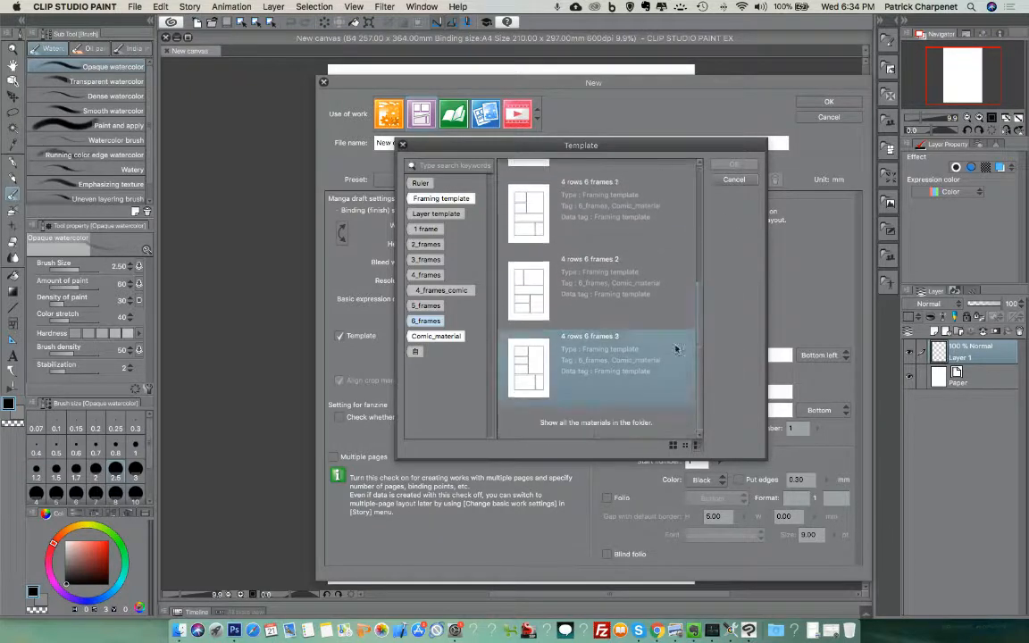
{"action": "left_click", "coordinate": [462, 336]}
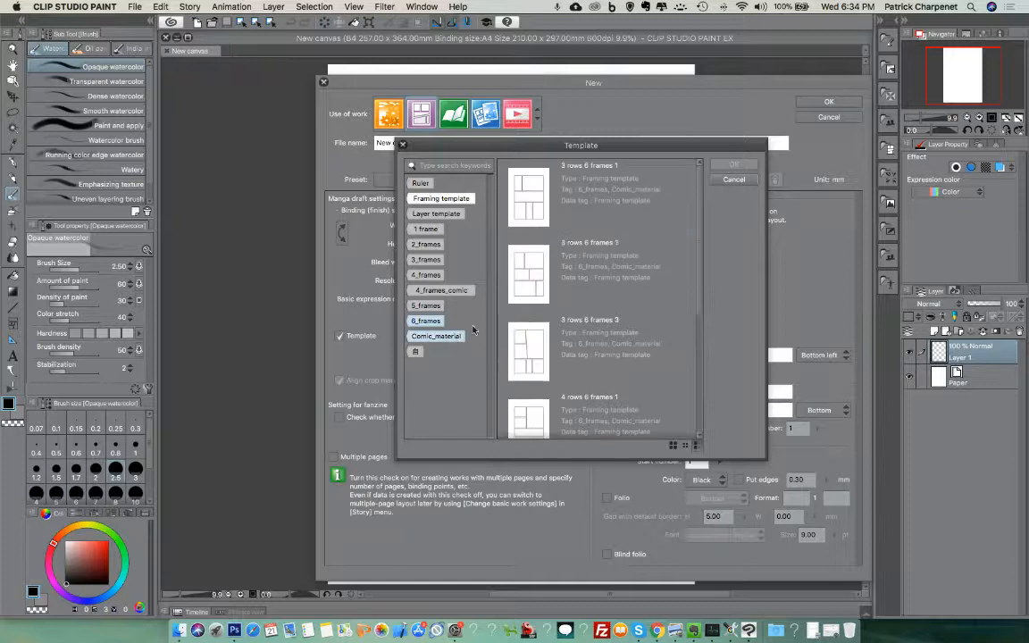
{"action": "left_click", "coordinate": [437, 323]}
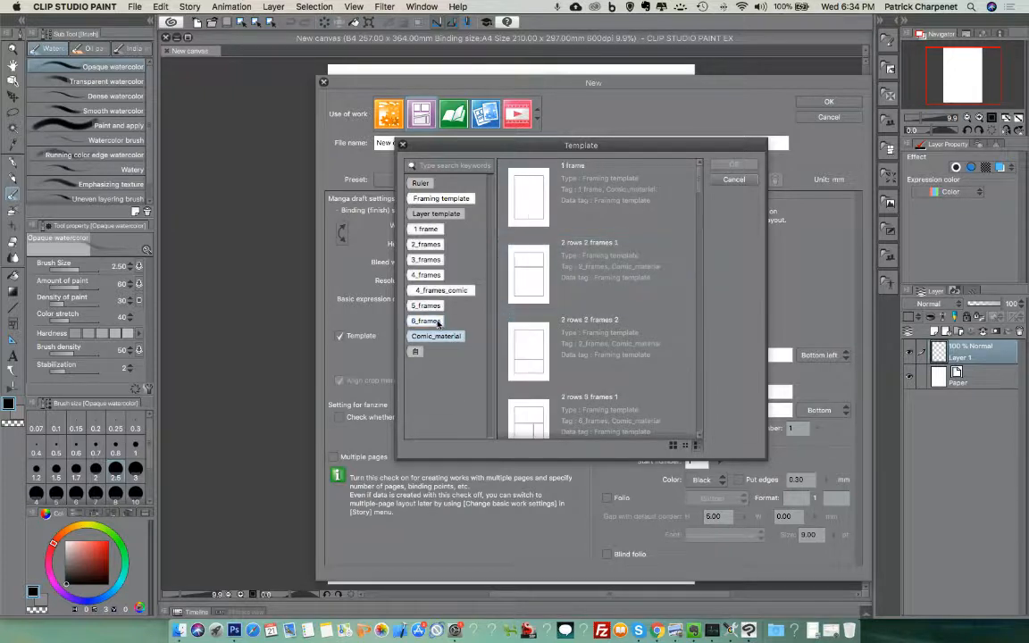
{"action": "left_click_drag", "start_coordinate": [698, 178], "coordinate": [702, 421]}
{"action": "left_click", "coordinate": [537, 367]}
{"action": "left_click", "coordinate": [737, 166]}
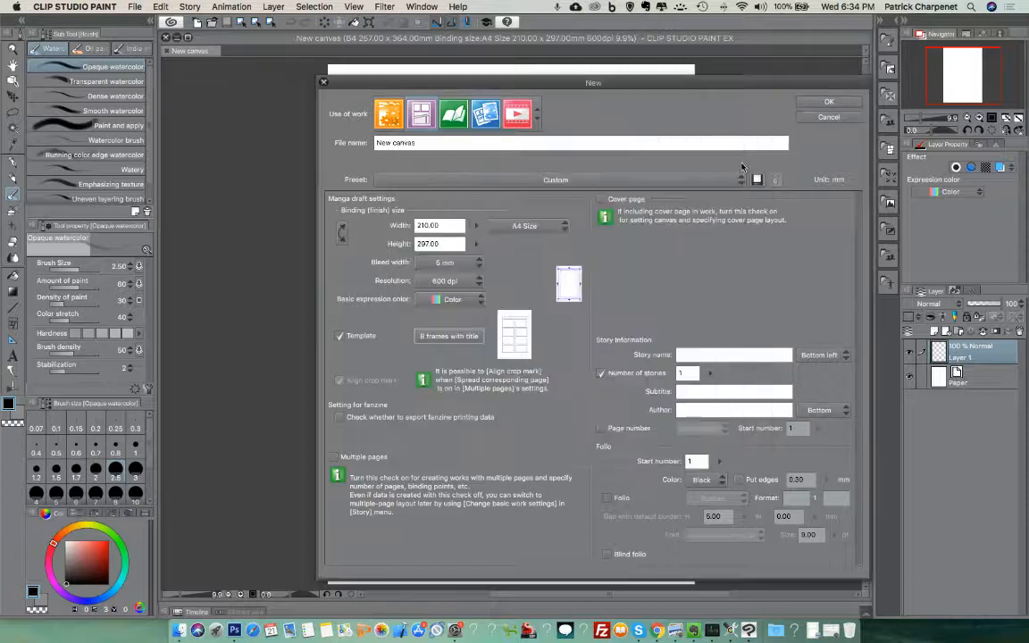
{"action": "left_click", "coordinate": [826, 103]}
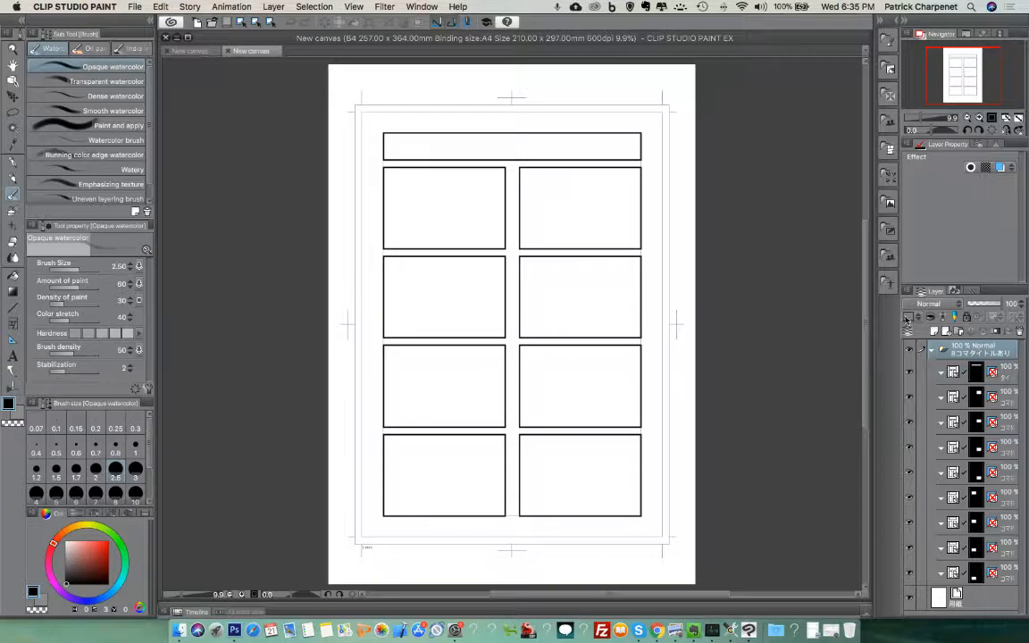
- Identify the frame folder of the first right-hand panel by toggling its visibility and add a new raster layer inside it
{"action": "left_click", "coordinate": [1008, 382]}
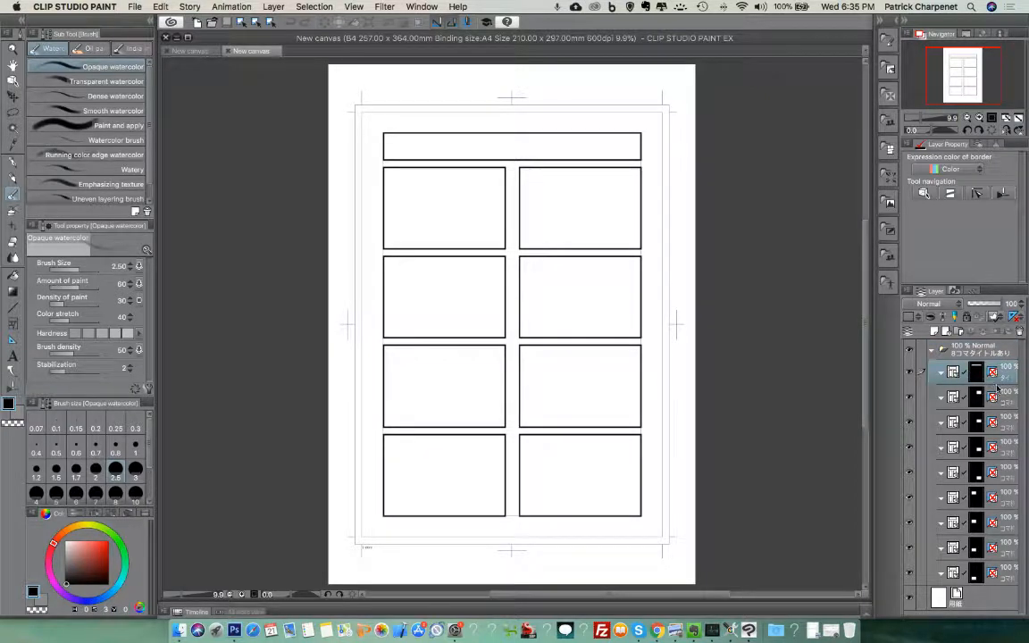
{"action": "left_click", "coordinate": [943, 374]}
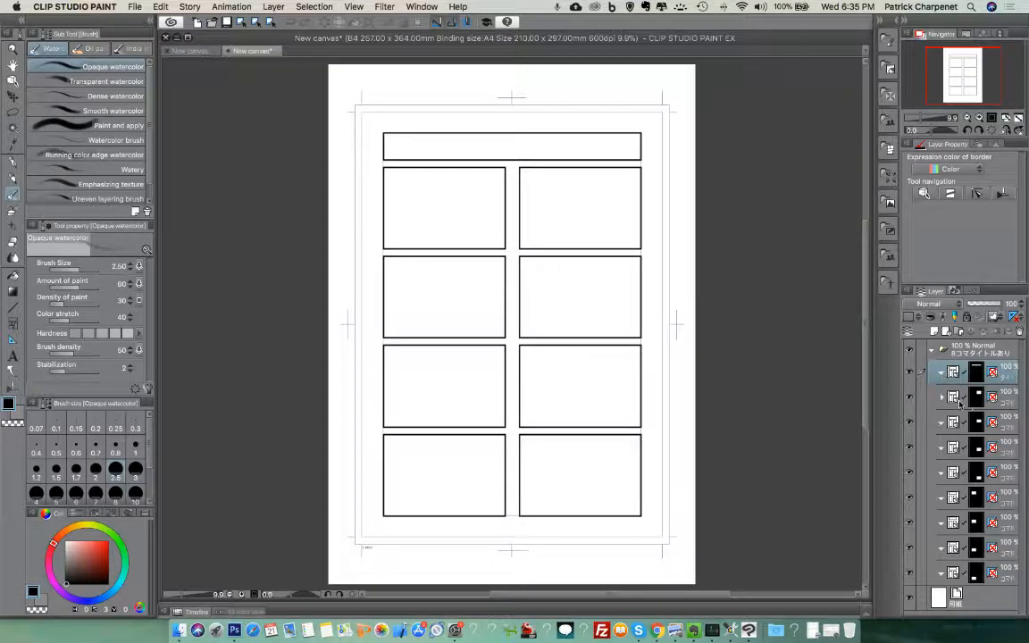
{"action": "left_click", "coordinate": [961, 401]}
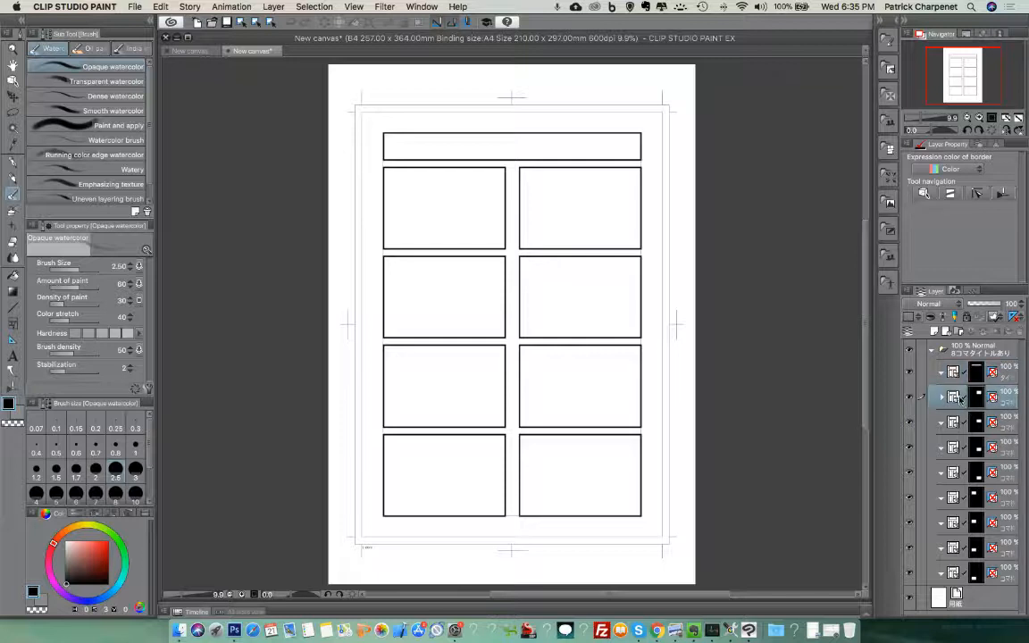
{"action": "left_click", "coordinate": [910, 398]}
{"action": "left_click", "coordinate": [912, 397]}
{"action": "left_click", "coordinate": [910, 398]}
{"action": "left_click", "coordinate": [911, 397]}
{"action": "left_click", "coordinate": [934, 331]}
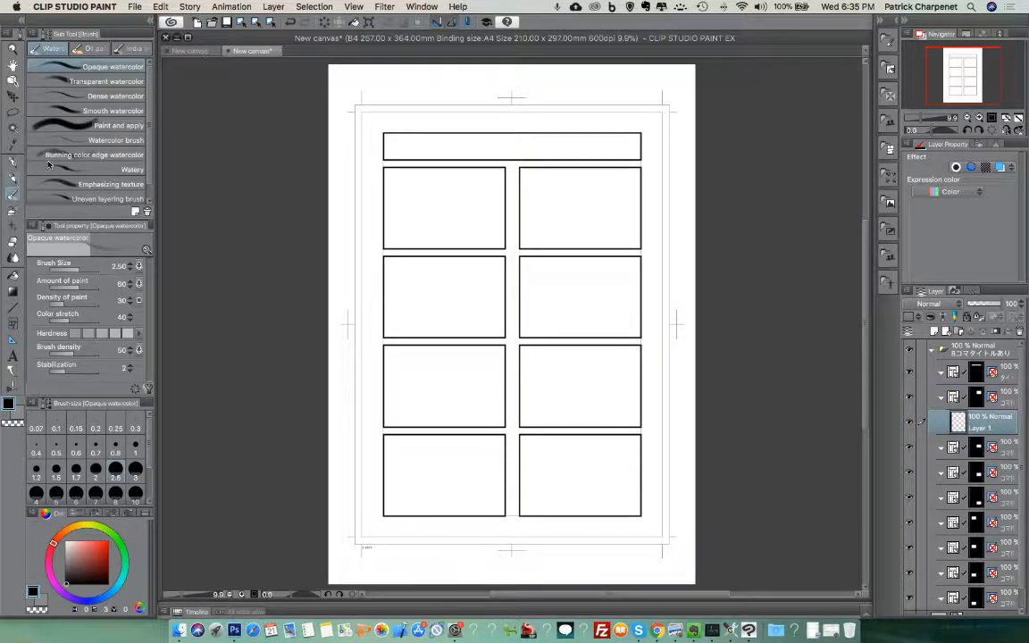
- Sketch a Batman-style bust and a speech balloon in the first right-hand panel using the Mechanical pencil at size 1.7
{"action": "left_click", "coordinate": [12, 177]}
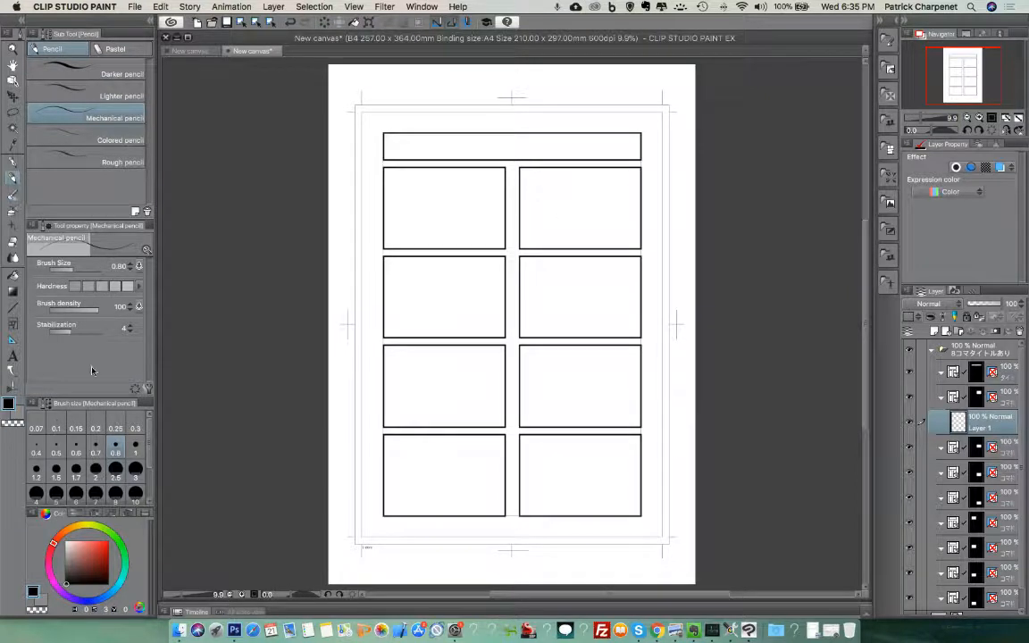
{"action": "left_click", "coordinate": [76, 471]}
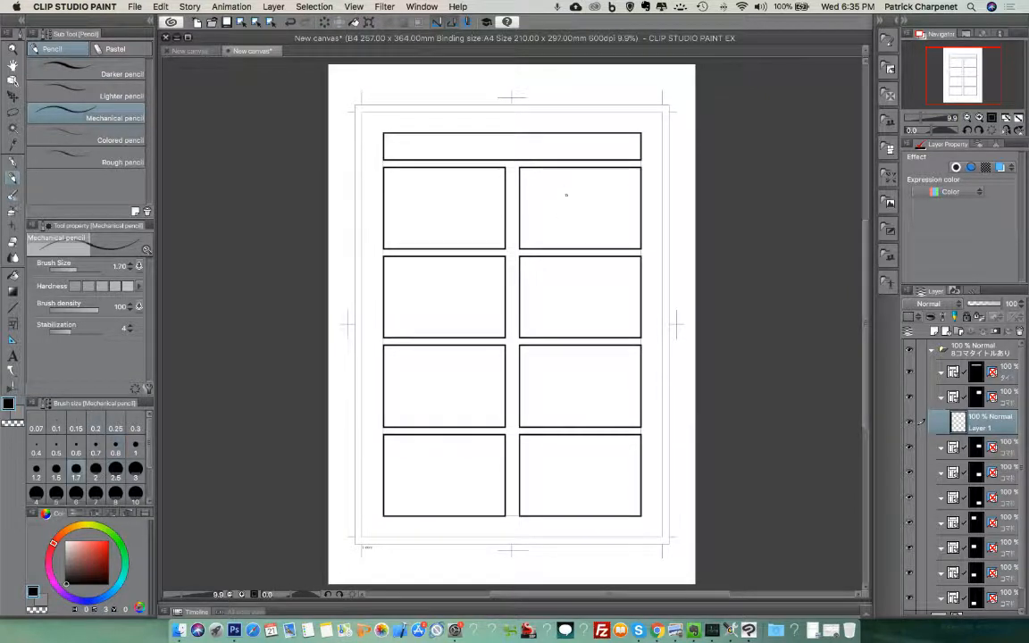
{"action": "mouse_move", "coordinate": [561, 215]}
{"action": "left_mouse_down"}
{"action": "mouse_move", "coordinate": [556, 178]}
{"action": "mouse_move", "coordinate": [572, 171]}
{"action": "mouse_move", "coordinate": [592, 179]}
{"action": "mouse_move", "coordinate": [596, 206]}
{"action": "left_mouse_up"}
{"action": "mouse_move", "coordinate": [577, 194]}
{"action": "left_mouse_down"}
{"action": "mouse_move", "coordinate": [581, 222]}
{"action": "mouse_move", "coordinate": [592, 194]}
{"action": "mouse_move", "coordinate": [568, 228]}
{"action": "mouse_move", "coordinate": [595, 228]}
{"action": "left_mouse_up"}
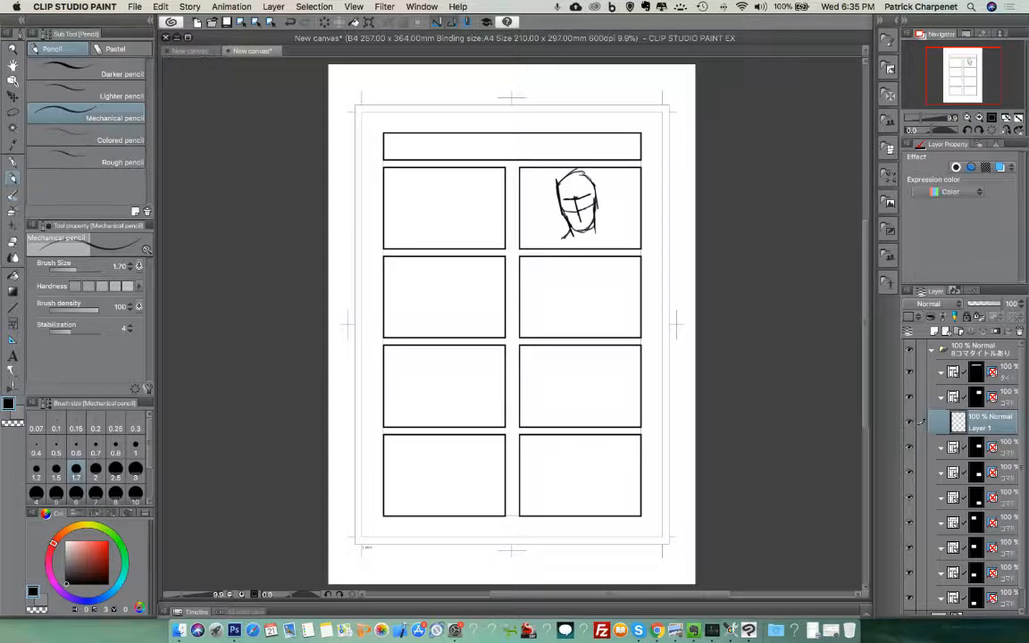
{"action": "left_click_drag", "start_coordinate": [597, 227], "coordinate": [618, 247]}
{"action": "mouse_move", "coordinate": [591, 170]}
{"action": "left_mouse_down"}
{"action": "mouse_move", "coordinate": [591, 185]}
{"action": "mouse_move", "coordinate": [556, 187]}
{"action": "left_mouse_up"}
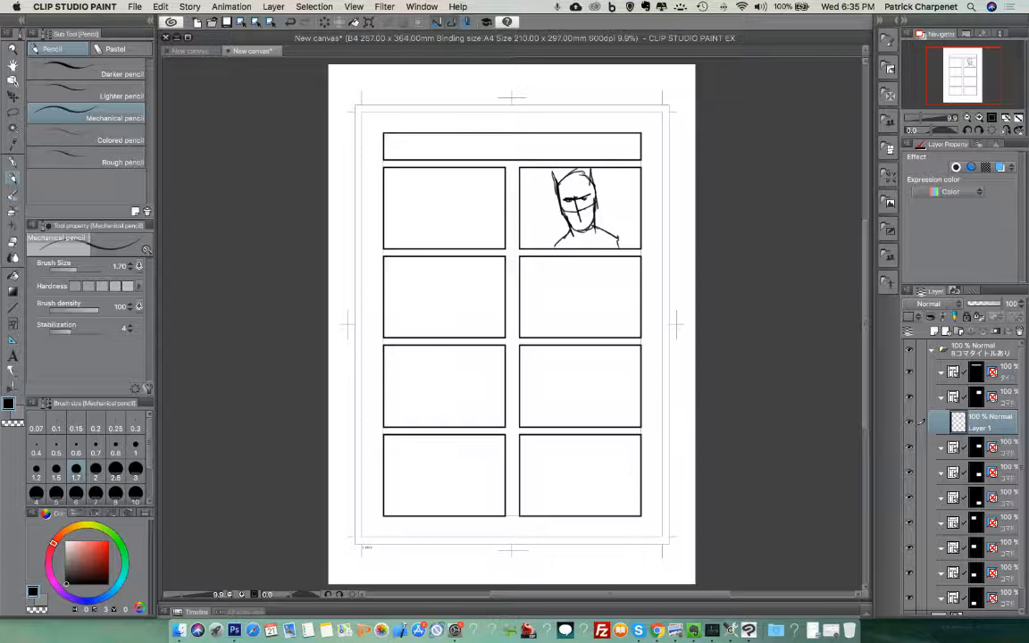
{"action": "mouse_move", "coordinate": [586, 181]}
{"action": "left_mouse_down"}
{"action": "mouse_move", "coordinate": [572, 191]}
{"action": "mouse_move", "coordinate": [588, 187]}
{"action": "mouse_move", "coordinate": [585, 207]}
{"action": "left_mouse_up"}
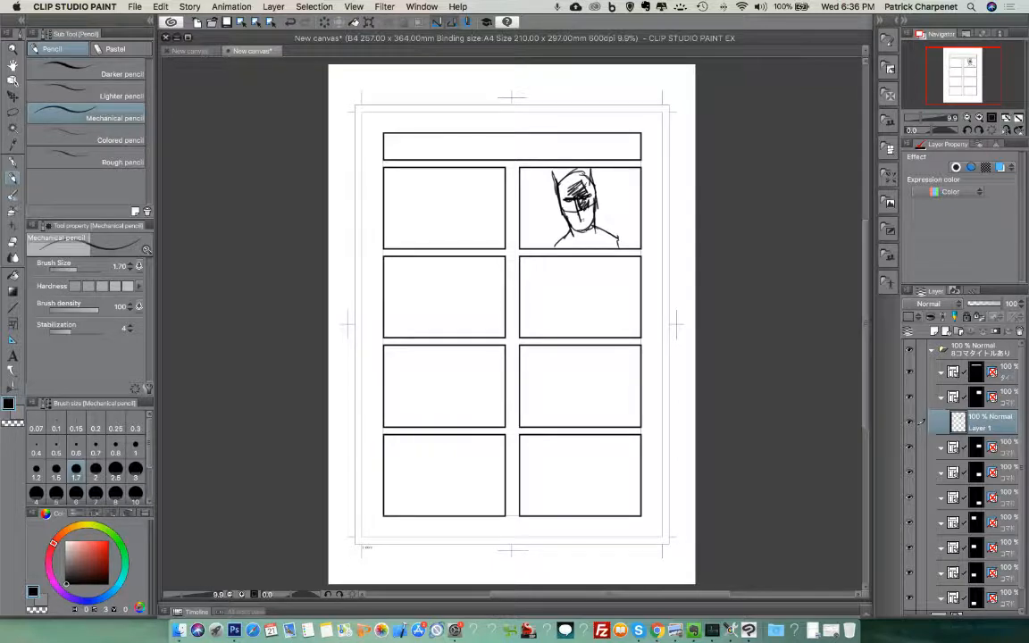
{"action": "mouse_move", "coordinate": [563, 231]}
{"action": "left_mouse_down"}
{"action": "mouse_move", "coordinate": [547, 243]}
{"action": "mouse_move", "coordinate": [624, 239]}
{"action": "mouse_move", "coordinate": [627, 248]}
{"action": "left_mouse_up"}
{"action": "left_click_drag", "start_coordinate": [570, 231], "coordinate": [586, 245]}
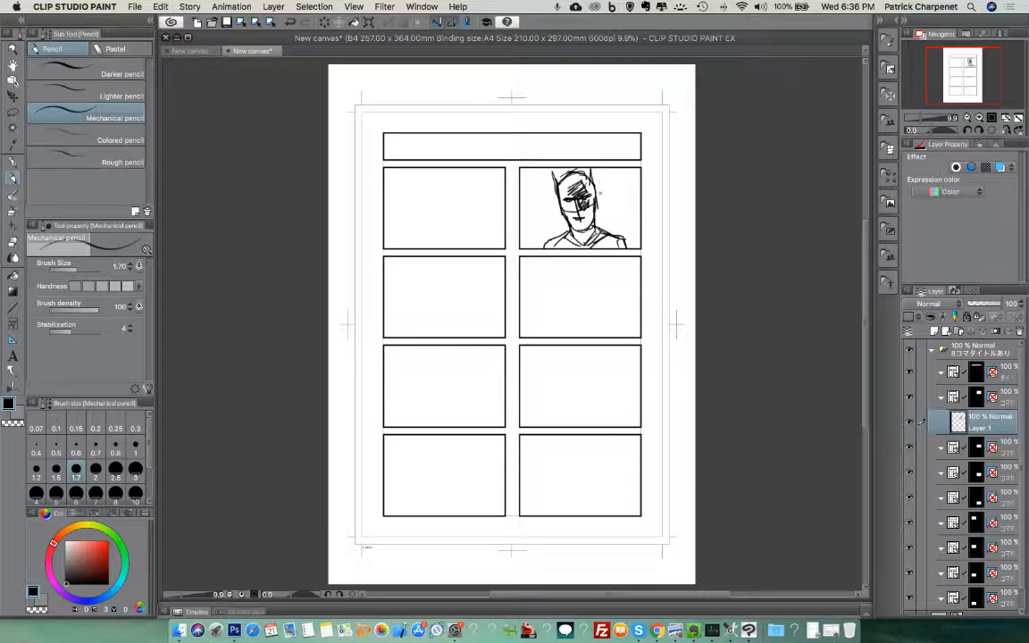
{"action": "mouse_move", "coordinate": [608, 168]}
{"action": "left_mouse_down"}
{"action": "mouse_move", "coordinate": [606, 189]}
{"action": "mouse_move", "coordinate": [639, 210]}
{"action": "left_mouse_up"}
- Toggle the visibility of individual frame folders to find the one belonging to the third right-hand panel
{"action": "left_click", "coordinate": [910, 499]}
{"action": "left_click", "coordinate": [910, 499]}
{"action": "left_click", "coordinate": [911, 449]}
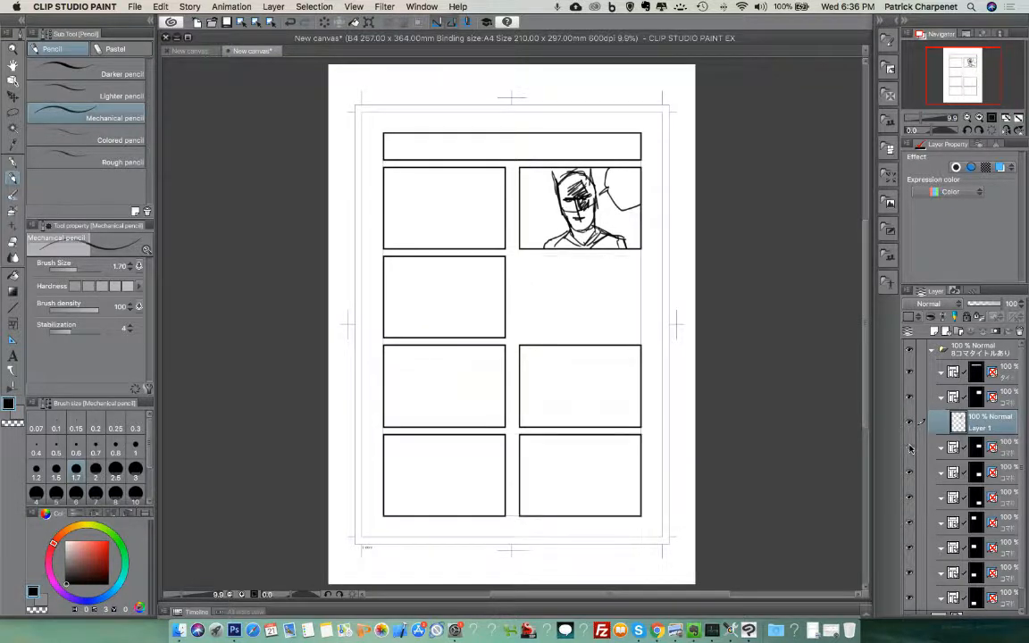
{"action": "left_click", "coordinate": [911, 449]}
{"action": "left_click", "coordinate": [912, 473]}
{"action": "left_click", "coordinate": [910, 473]}
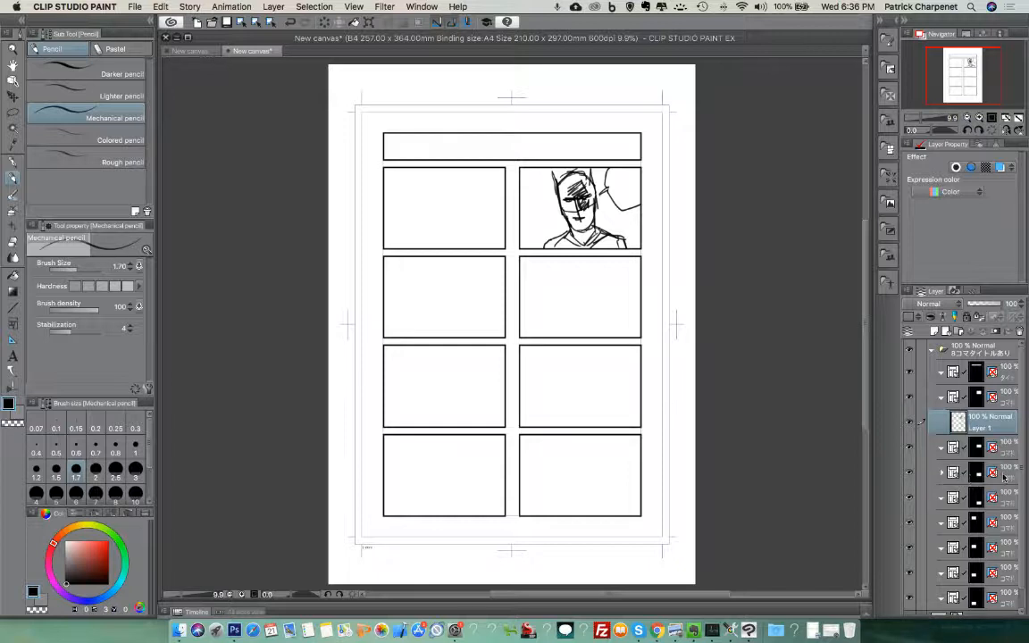
- Add a raster layer above the third right-hand panel's collapsed frame folder and sketch a second masked bust over that panel
{"action": "left_click", "coordinate": [948, 481]}
{"action": "left_click", "coordinate": [934, 331]}
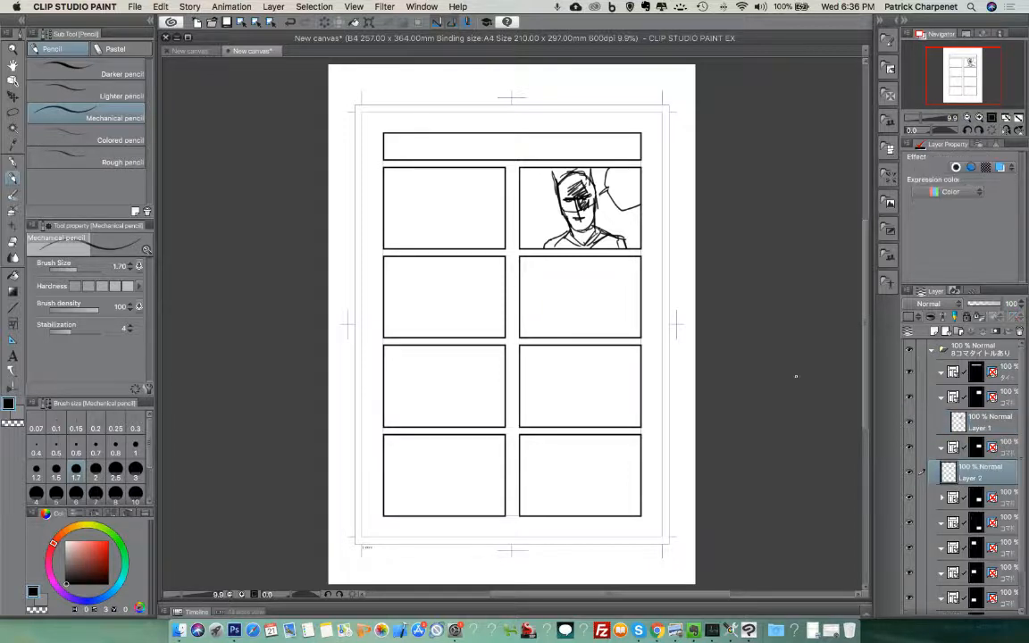
{"action": "mouse_move", "coordinate": [561, 358]}
{"action": "left_mouse_down"}
{"action": "mouse_move", "coordinate": [563, 396]}
{"action": "mouse_move", "coordinate": [581, 348]}
{"action": "mouse_move", "coordinate": [595, 390]}
{"action": "left_mouse_up"}
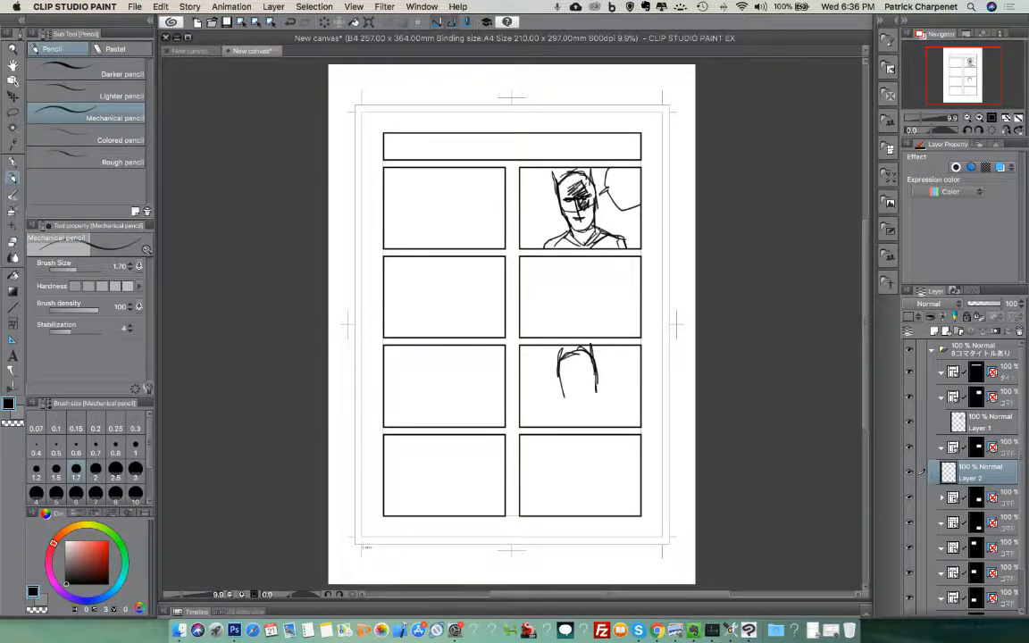
{"action": "mouse_move", "coordinate": [557, 356]}
{"action": "left_mouse_down"}
{"action": "mouse_move", "coordinate": [561, 403]}
{"action": "mouse_move", "coordinate": [583, 409]}
{"action": "mouse_move", "coordinate": [598, 387]}
{"action": "mouse_move", "coordinate": [572, 418]}
{"action": "mouse_move", "coordinate": [619, 409]}
{"action": "mouse_move", "coordinate": [636, 421]}
{"action": "left_mouse_up"}
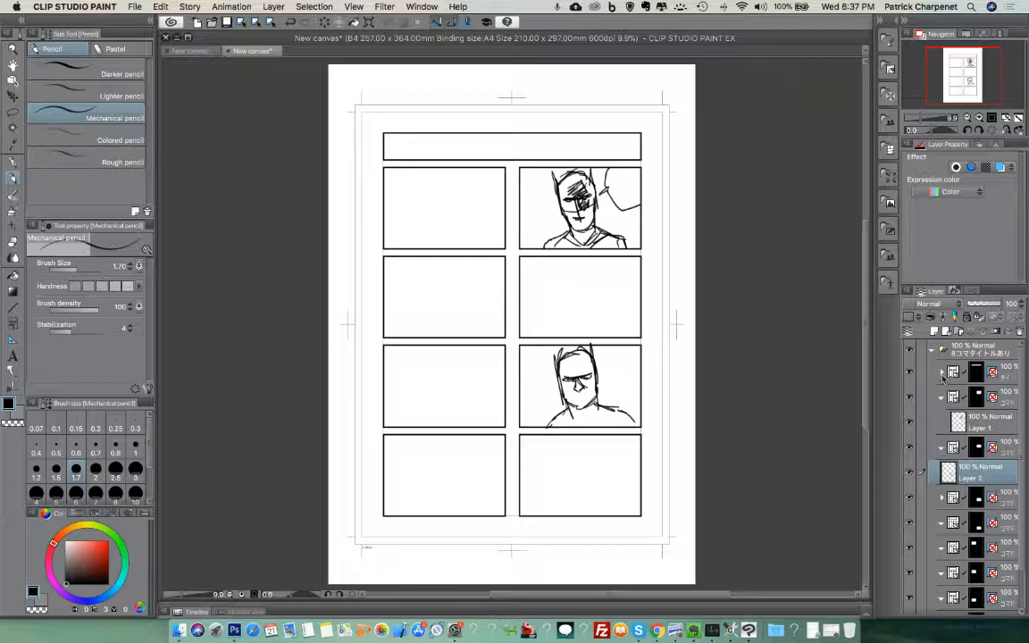
- Duplicate Layer 1 and place the copy directly above Layer 2, outside the first panel's frame folder
{"action": "left_click", "coordinate": [943, 398]}
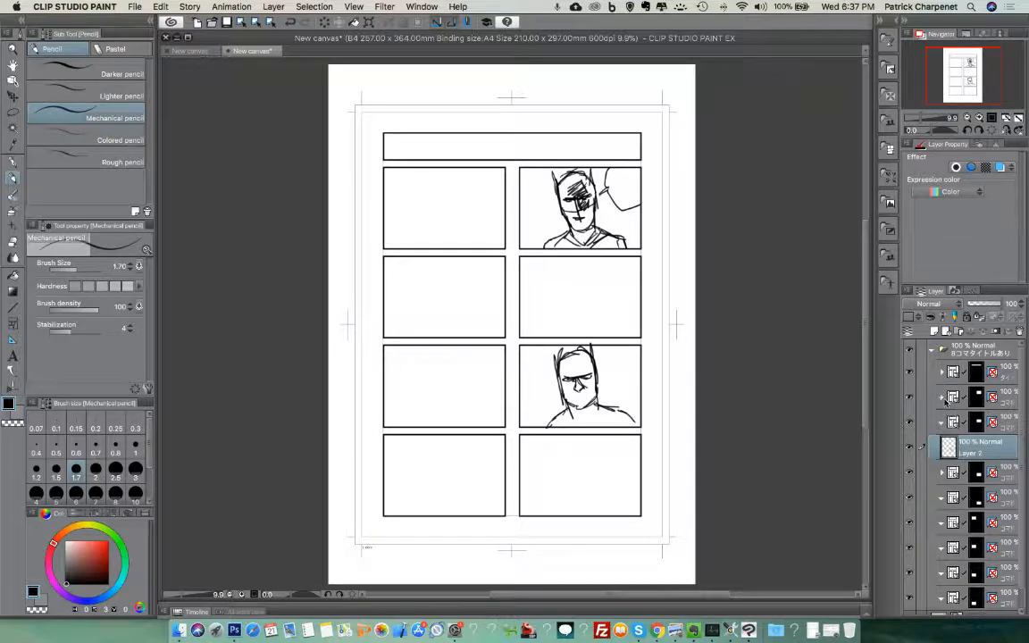
{"action": "left_click", "coordinate": [942, 398]}
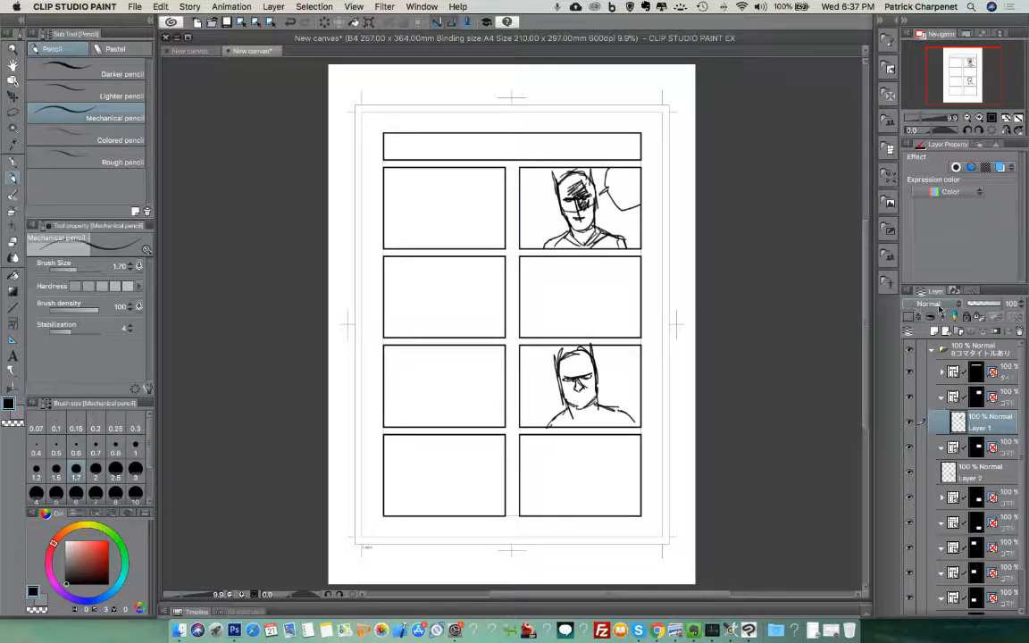
{"action": "left_click", "coordinate": [907, 286]}
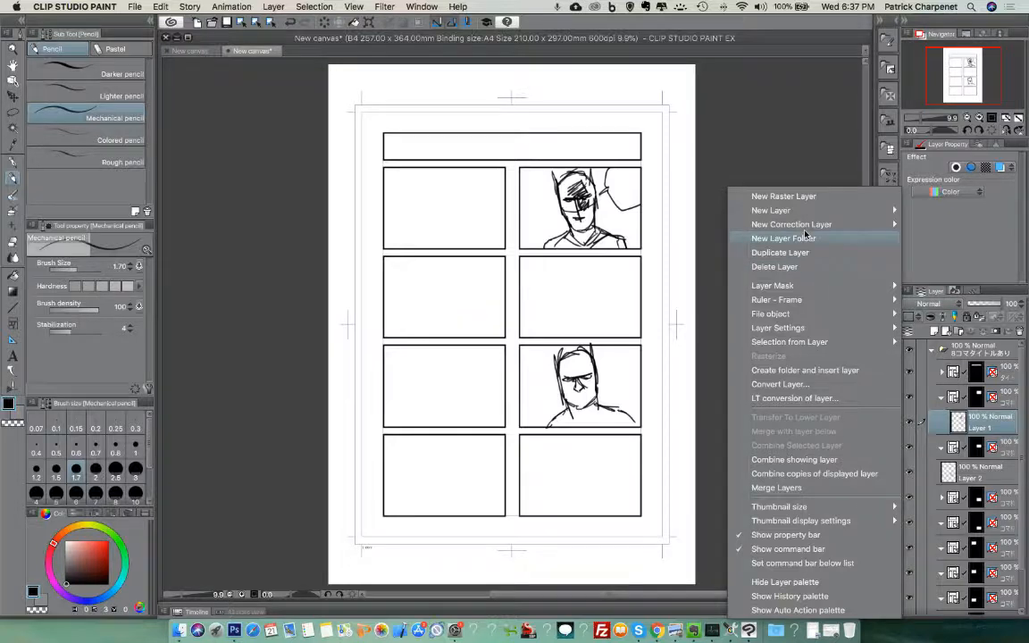
{"action": "left_click", "coordinate": [780, 253]}
{"action": "left_click_drag", "start_coordinate": [979, 413], "coordinate": [967, 496]}
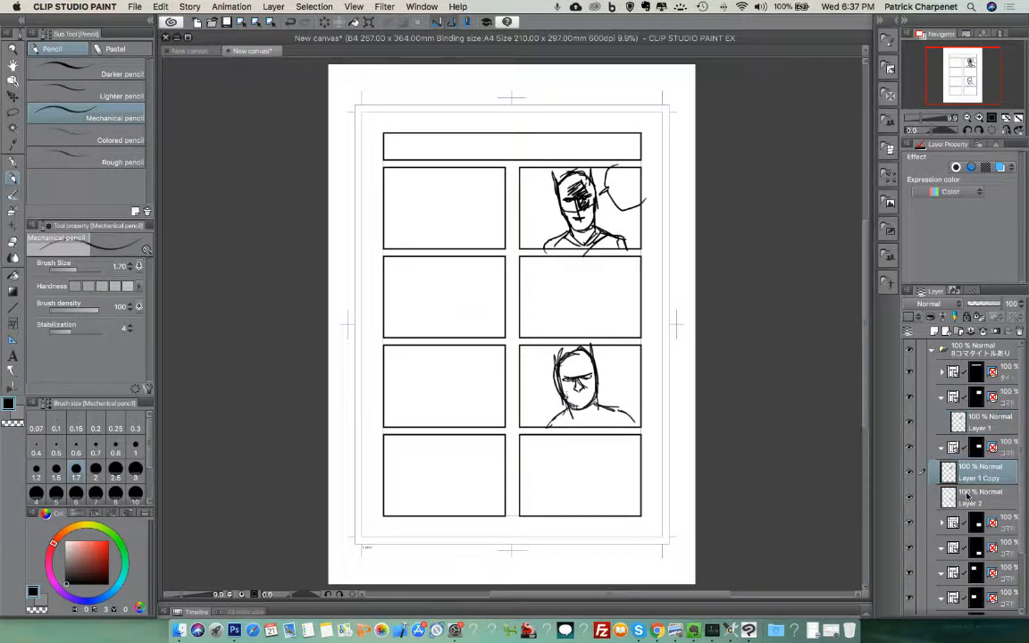
- Hide Layer 2 and move the copied bust down over the third right-hand panel
{"action": "left_click", "coordinate": [909, 498]}
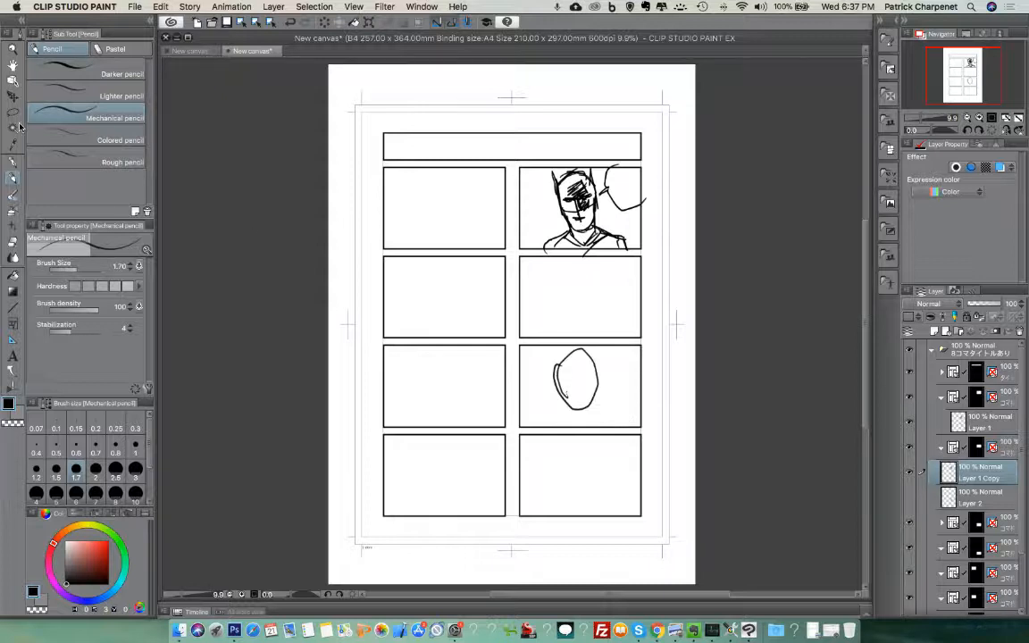
{"action": "left_click", "coordinate": [11, 90]}
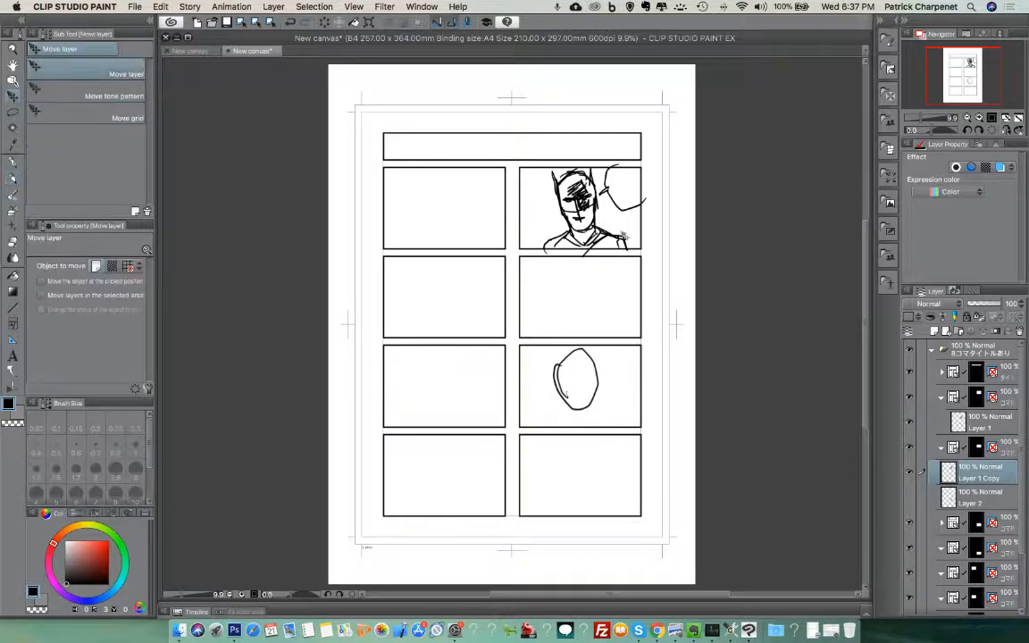
{"action": "left_click_drag", "start_coordinate": [625, 236], "coordinate": [611, 403]}
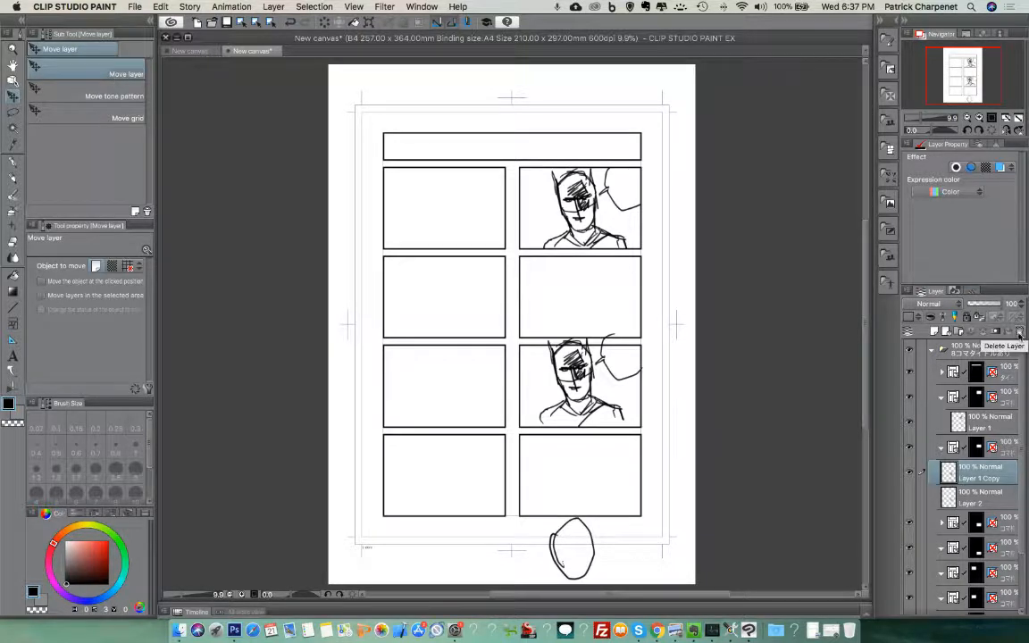
- Delete Layer 1 Copy and Layer 2, and select Layer 1 in the first right-hand panel's folder
{"action": "left_click", "coordinate": [1019, 332]}
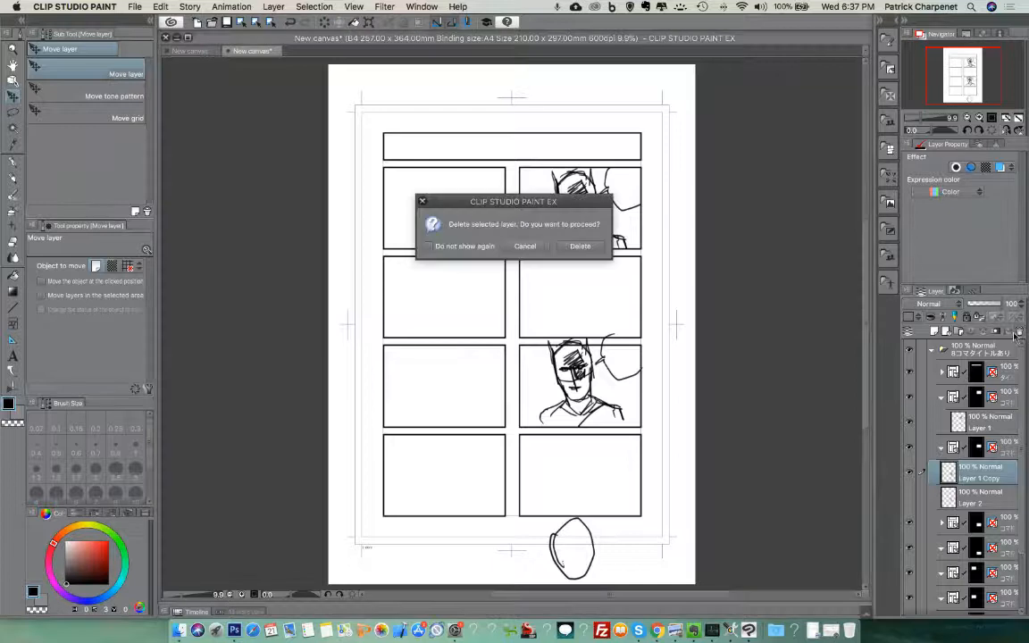
{"action": "left_click", "coordinate": [593, 247]}
{"action": "left_click", "coordinate": [1021, 333]}
{"action": "left_click", "coordinate": [581, 246]}
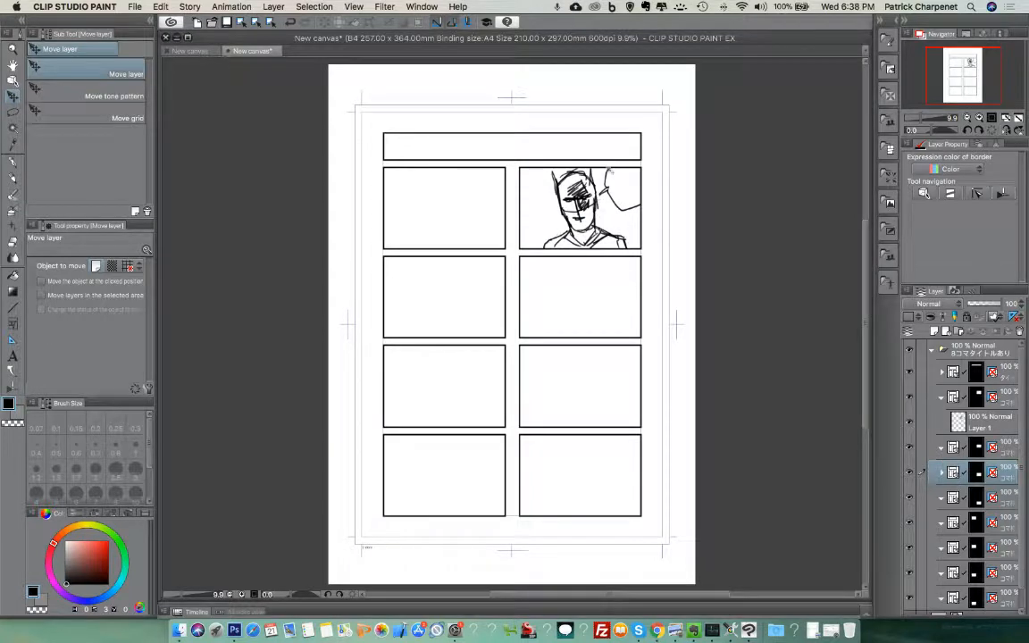
{"action": "left_click", "coordinate": [970, 423]}
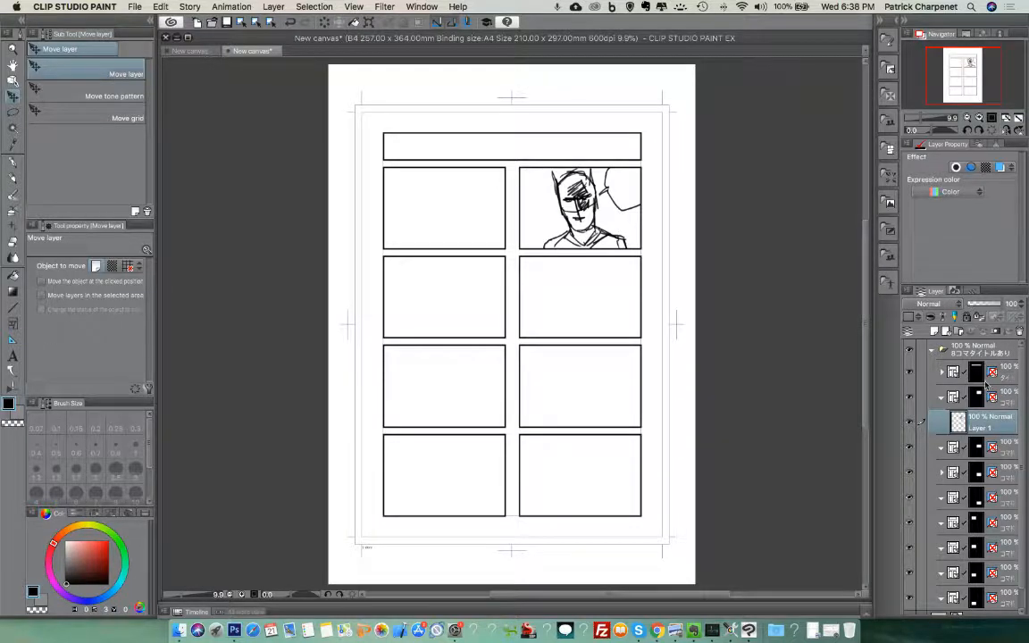
- Convert Layer 1 to a file object using the canvas size as its area and keeping the original layer
{"action": "left_click", "coordinate": [909, 292]}
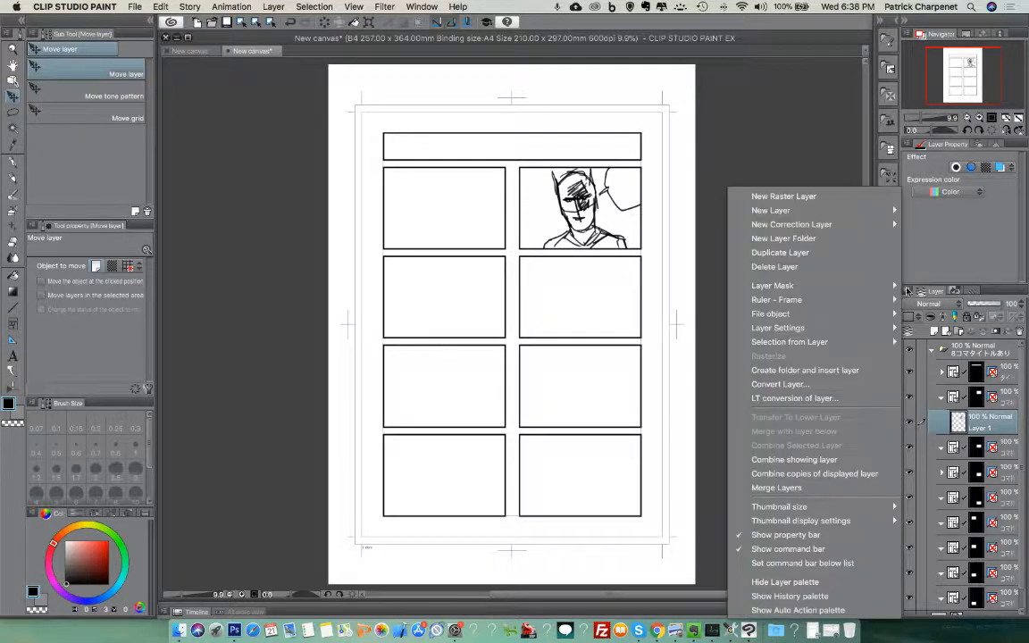
{"action": "mouse_move", "coordinate": [858, 291]}
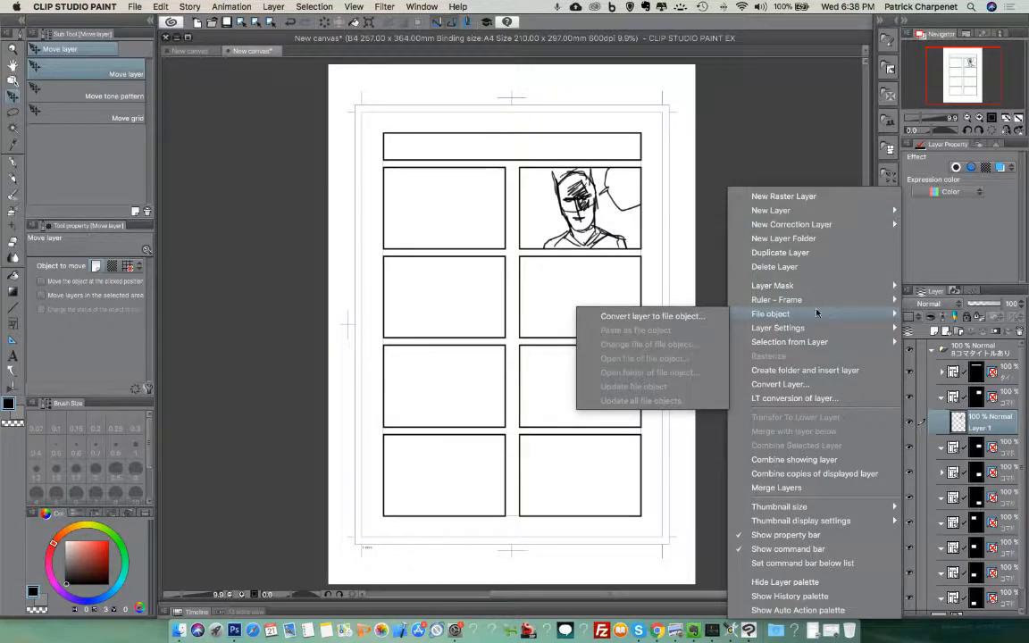
{"action": "left_click", "coordinate": [682, 317]}
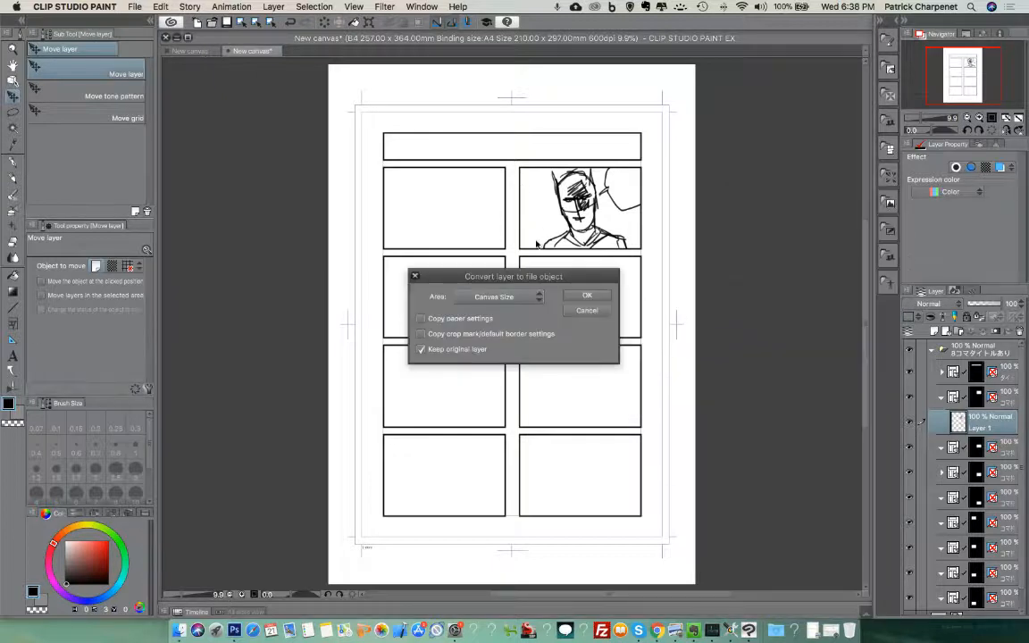
{"action": "left_click_drag", "start_coordinate": [548, 270], "coordinate": [726, 277]}
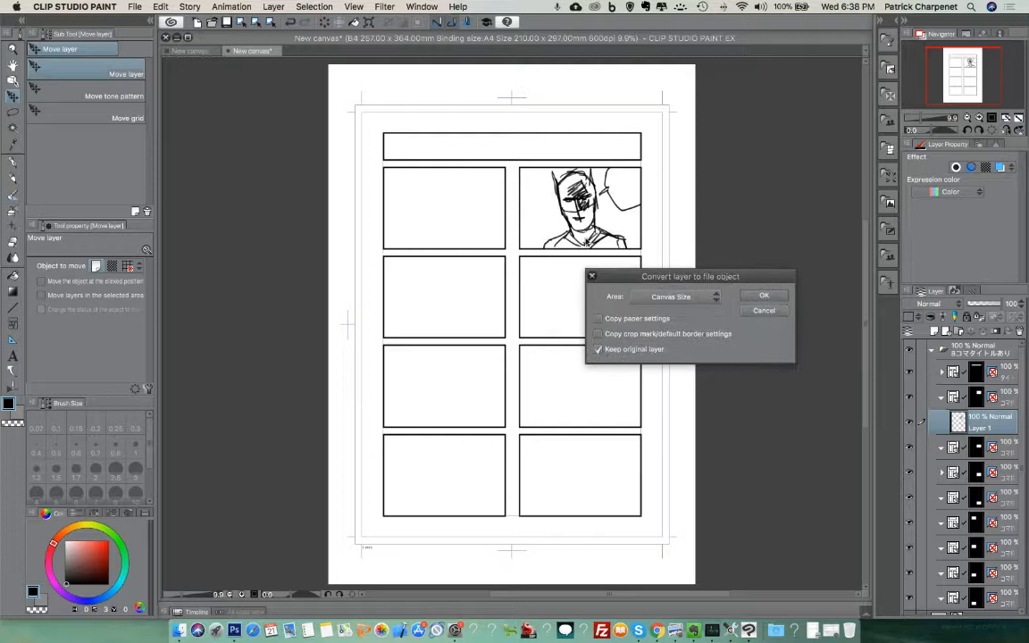
{"action": "left_click", "coordinate": [599, 319]}
{"action": "left_click", "coordinate": [767, 298]}
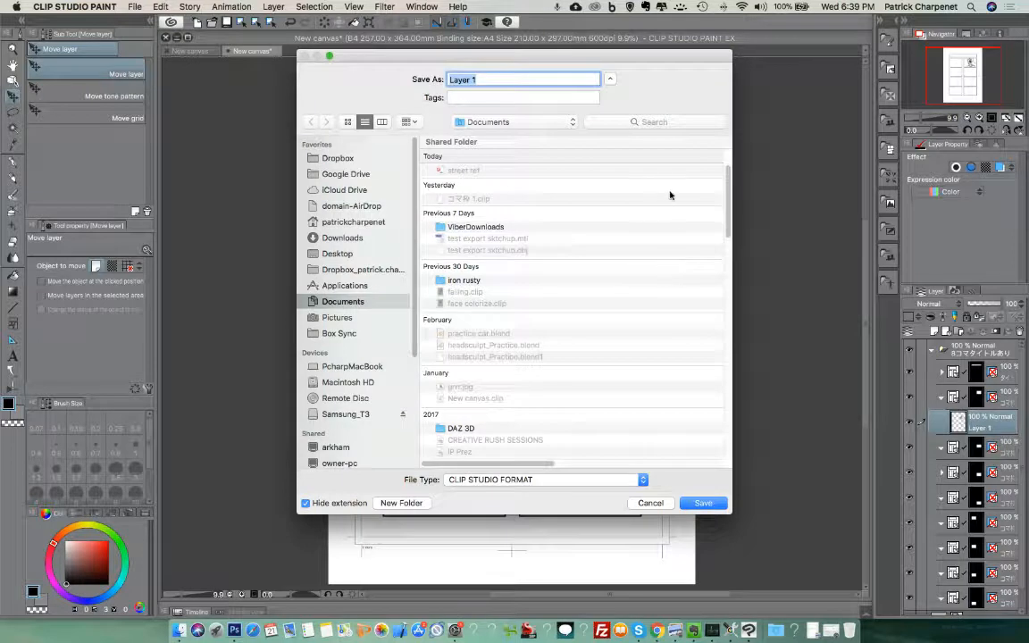
- Save the file object as batman in CLIP STUDIO FORMAT inside Pictures > sample page prep > smart scenes
{"action": "type", "text": "batman"}
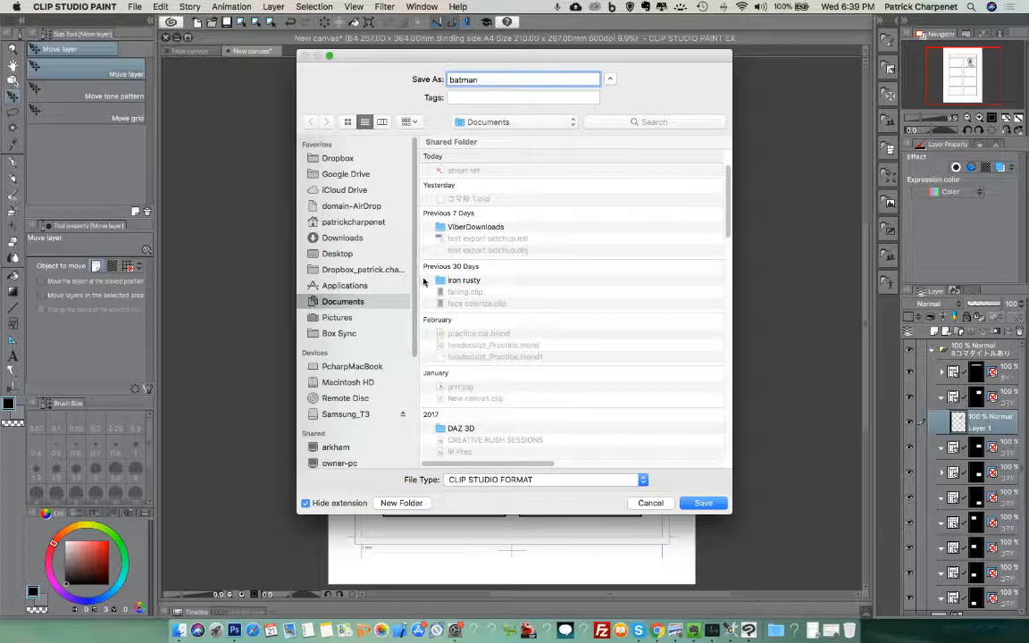
{"action": "left_click", "coordinate": [351, 321]}
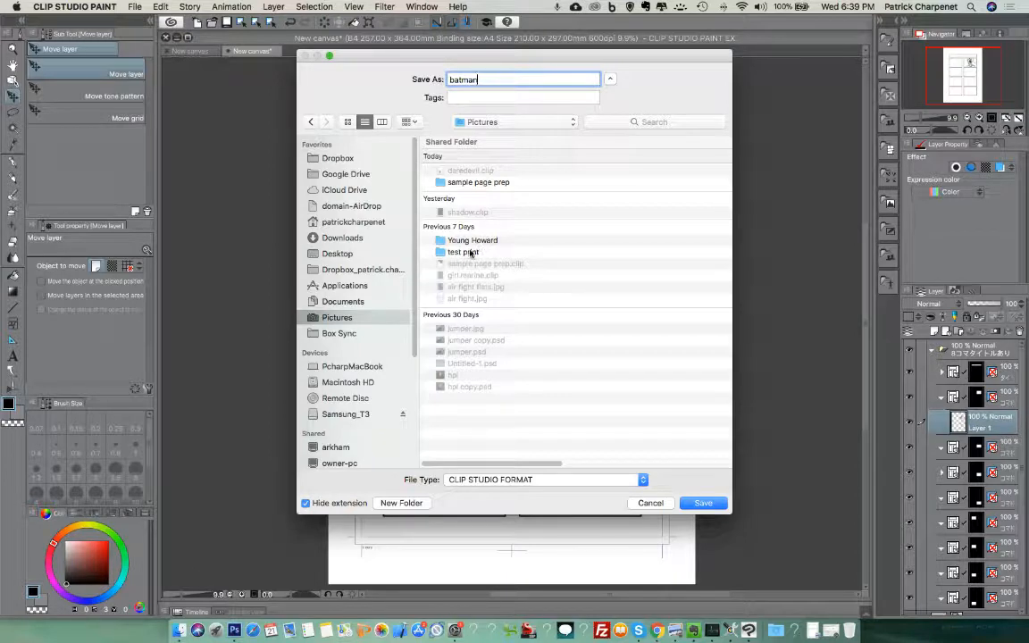
{"action": "left_click", "coordinate": [479, 184]}
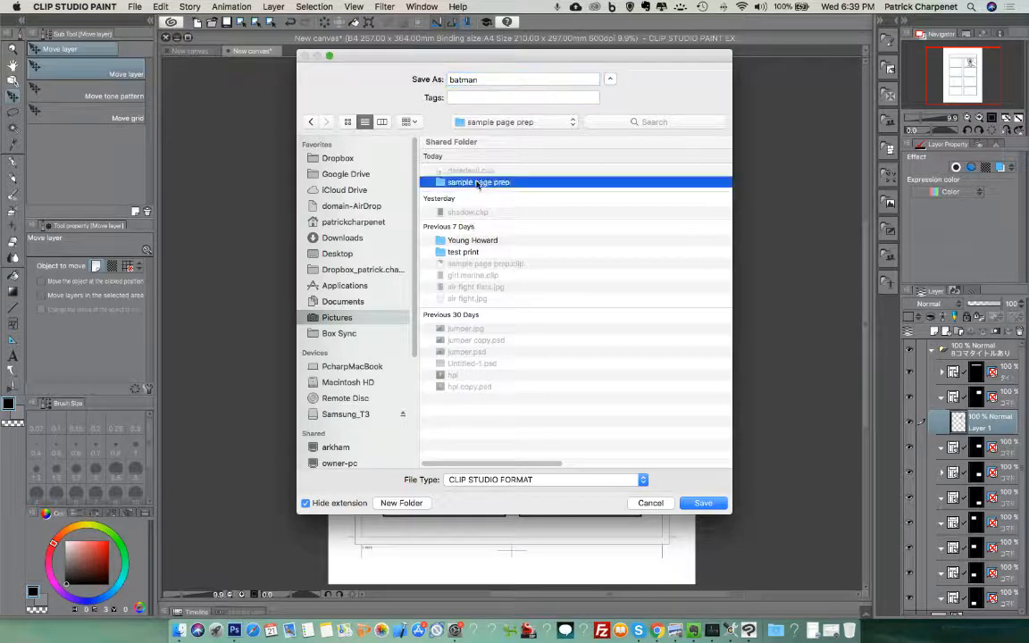
{"action": "double_click", "coordinate": [479, 183]}
{"action": "double_click", "coordinate": [470, 211]}
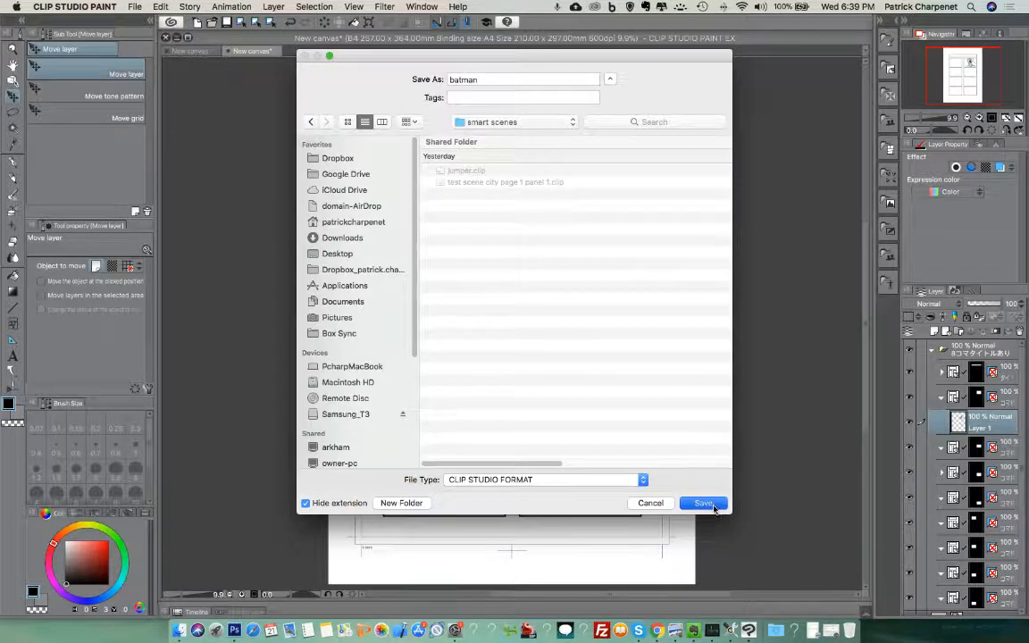
{"action": "key", "text": "Return"}
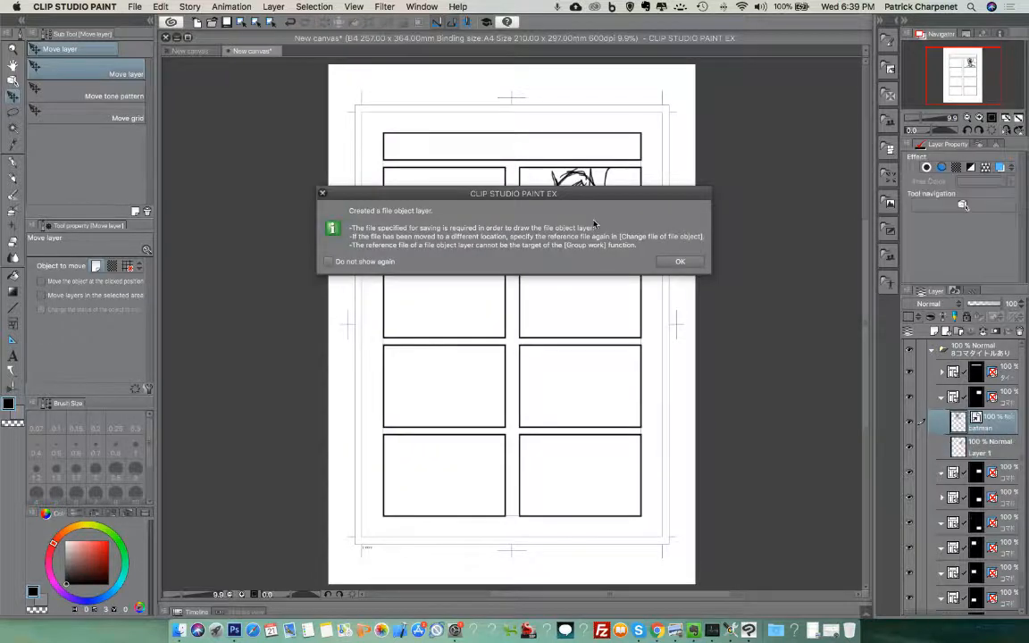
{"action": "left_click", "coordinate": [679, 261]}
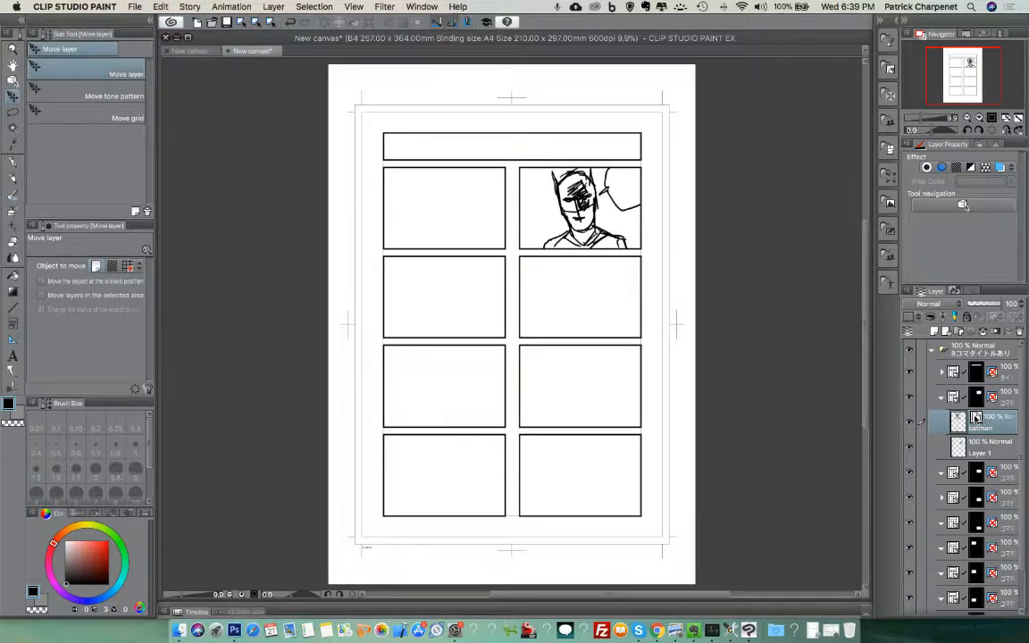
- Open the source file of the batman file object layer
{"action": "left_click", "coordinate": [909, 292]}
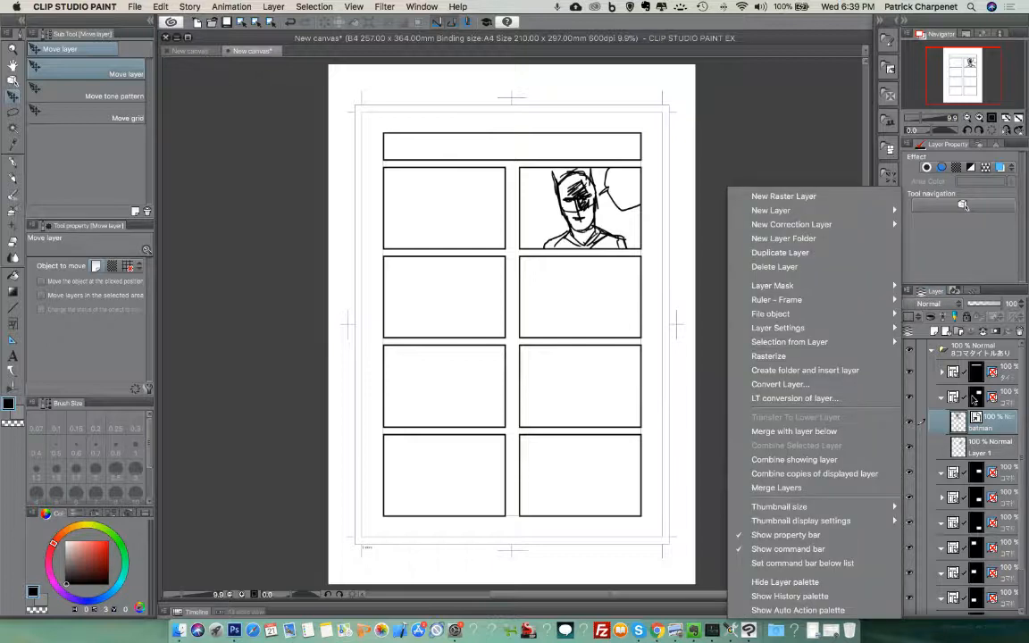
{"action": "left_click", "coordinate": [993, 420]}
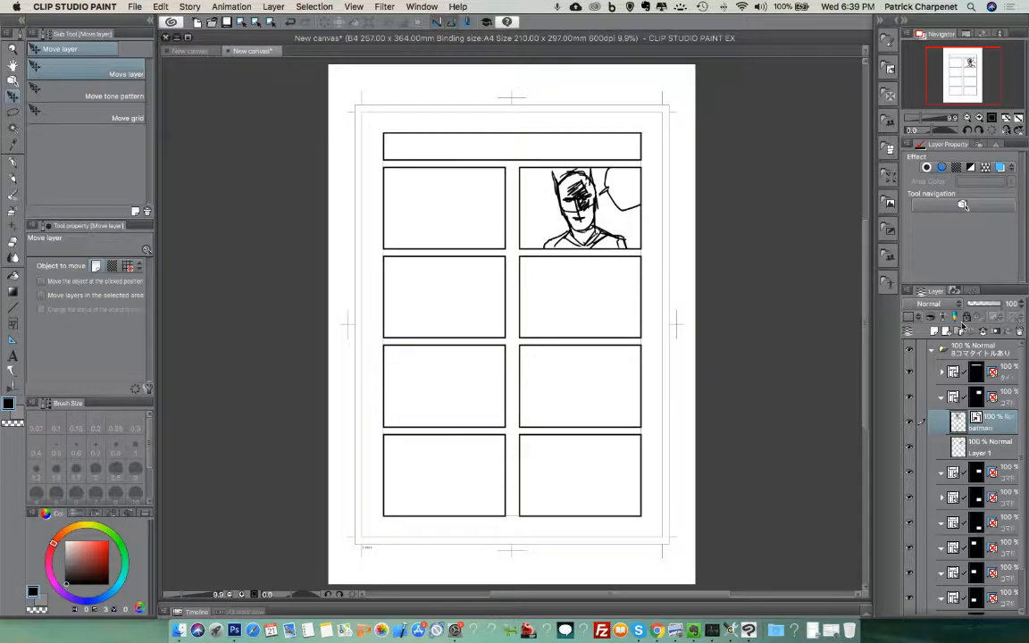
{"action": "left_click", "coordinate": [909, 292]}
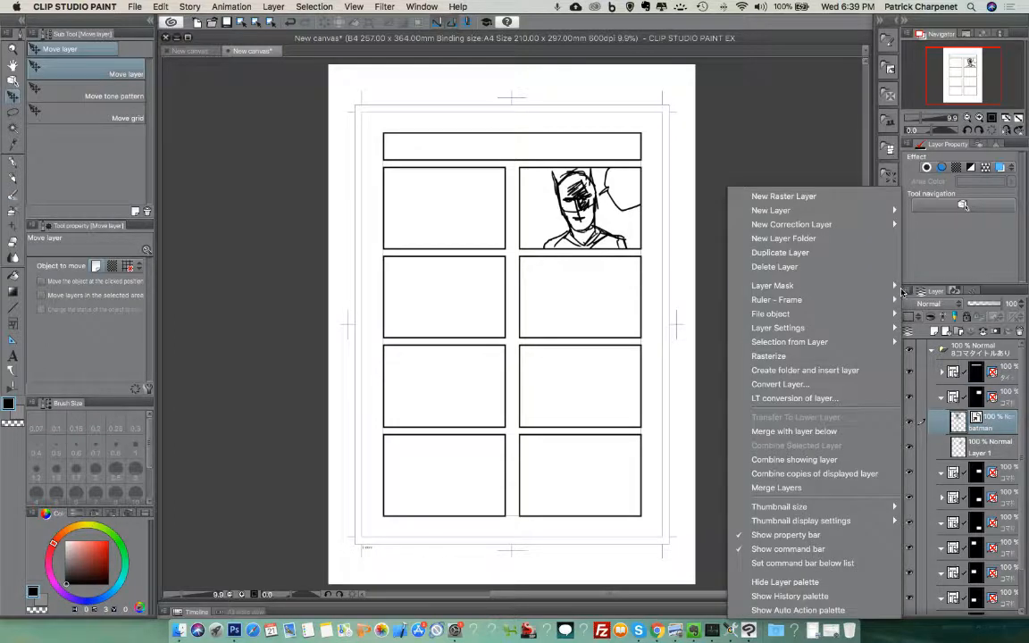
{"action": "mouse_move", "coordinate": [881, 289]}
{"action": "mouse_move", "coordinate": [871, 316]}
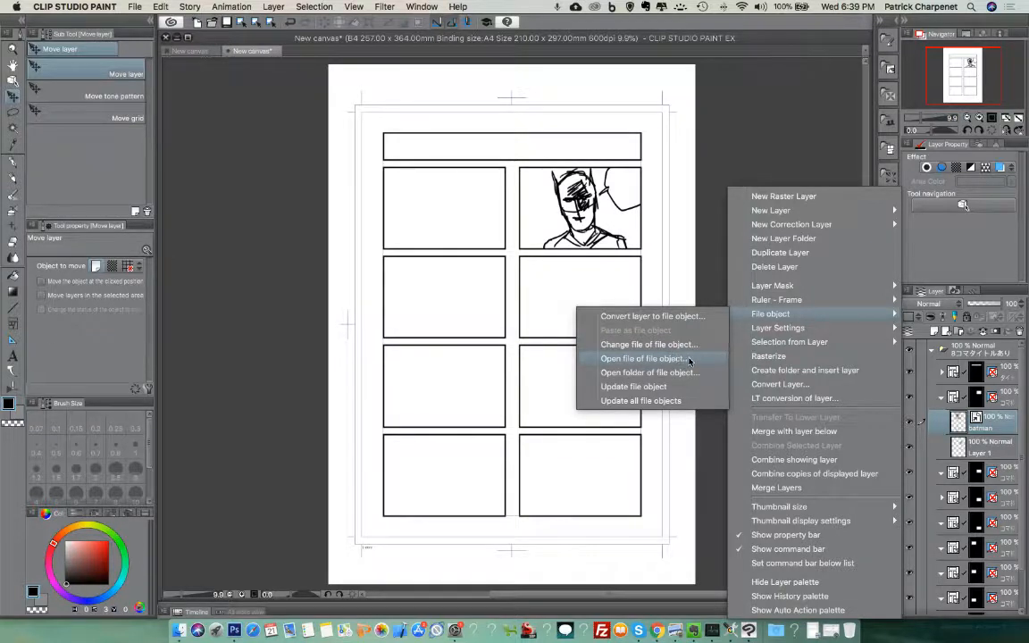
{"action": "left_click", "coordinate": [682, 359]}
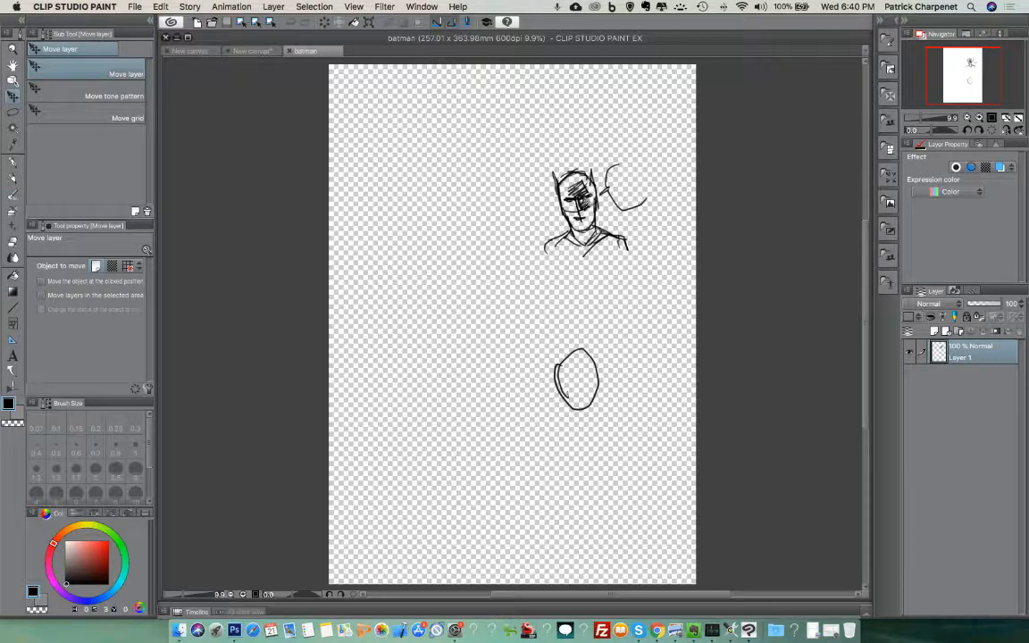
{"action": "scroll", "coordinate": [536, 186], "scroll_direction": "up", "scroll_amount": 3}
{"action": "left_click_drag", "start_coordinate": [551, 198], "coordinate": [539, 300]}
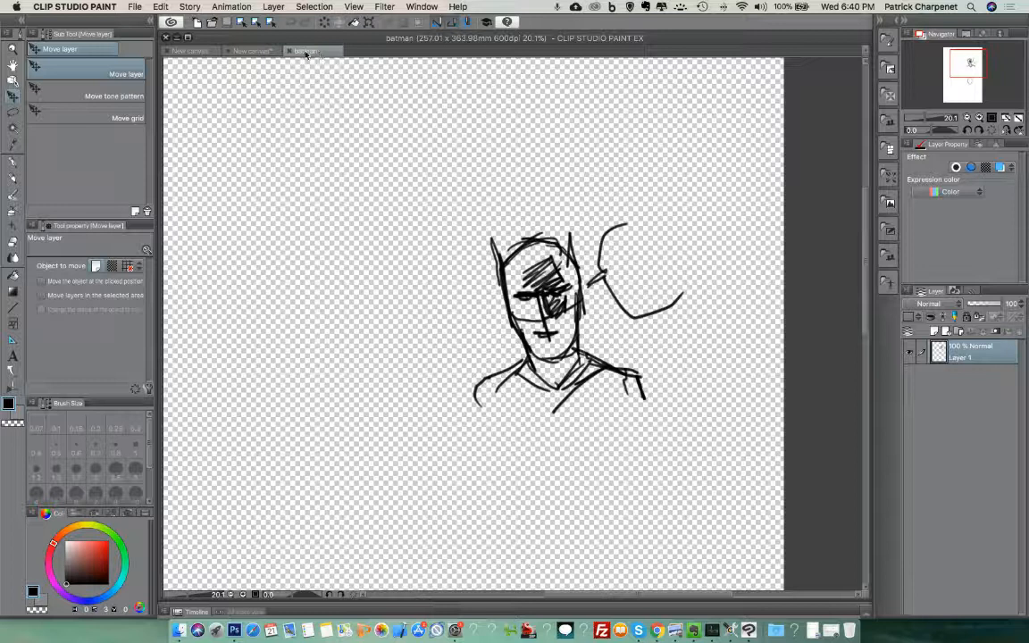
- In the batman canvas, apply a blue layer color to Layer 1 and add a raster layer above it
{"action": "left_click", "coordinate": [252, 51]}
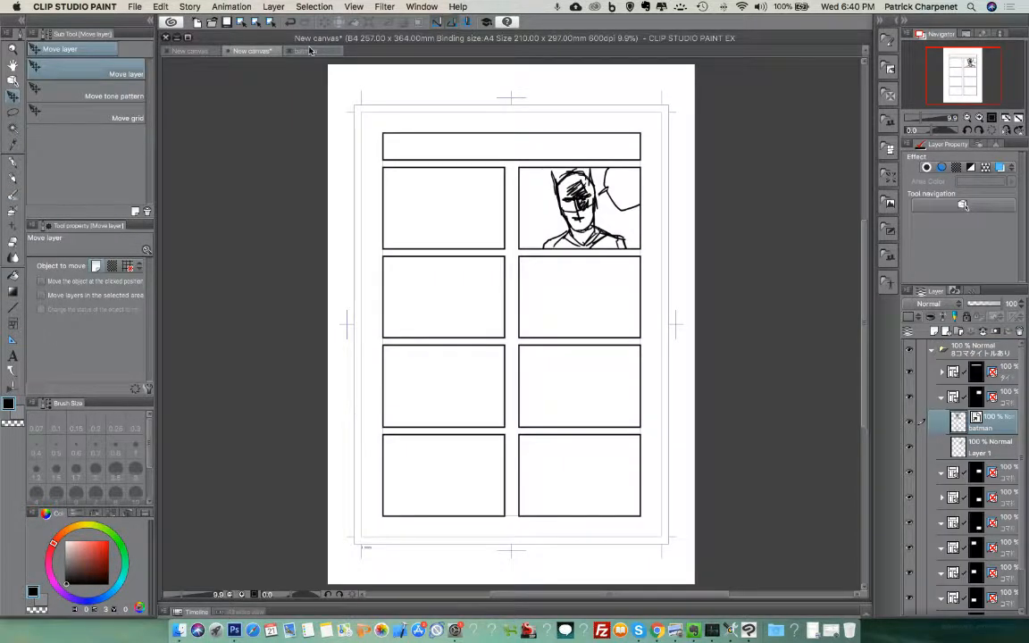
{"action": "left_click", "coordinate": [304, 51]}
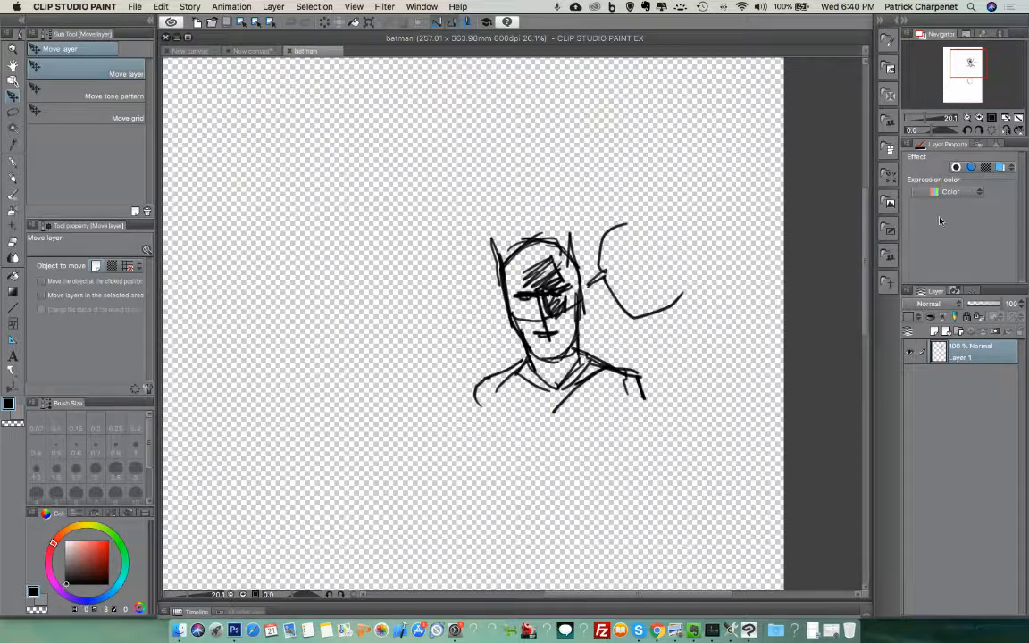
{"action": "left_click", "coordinate": [1000, 167]}
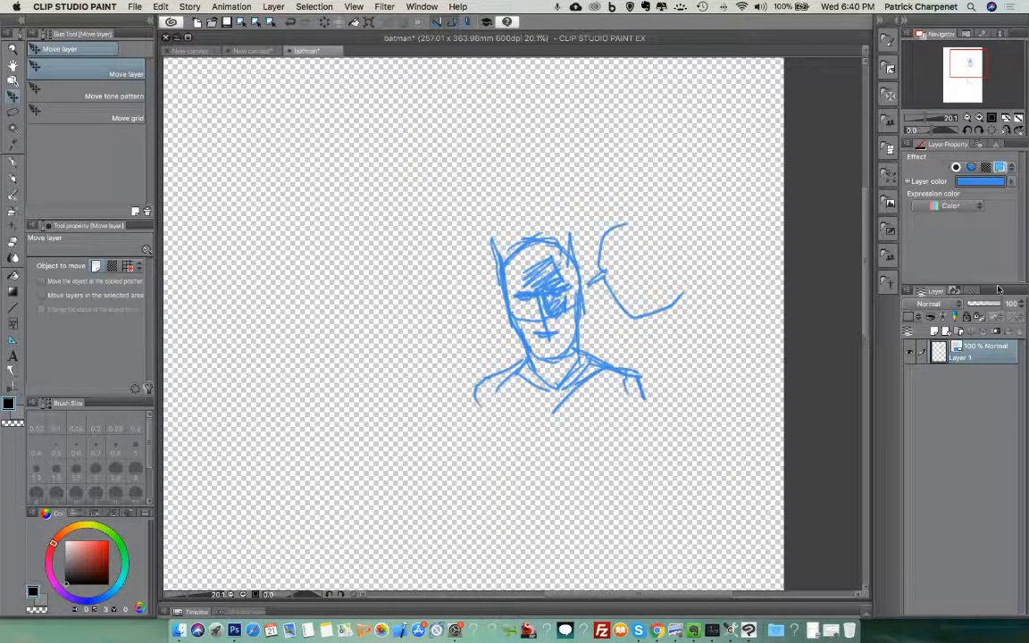
{"action": "left_click", "coordinate": [936, 331]}
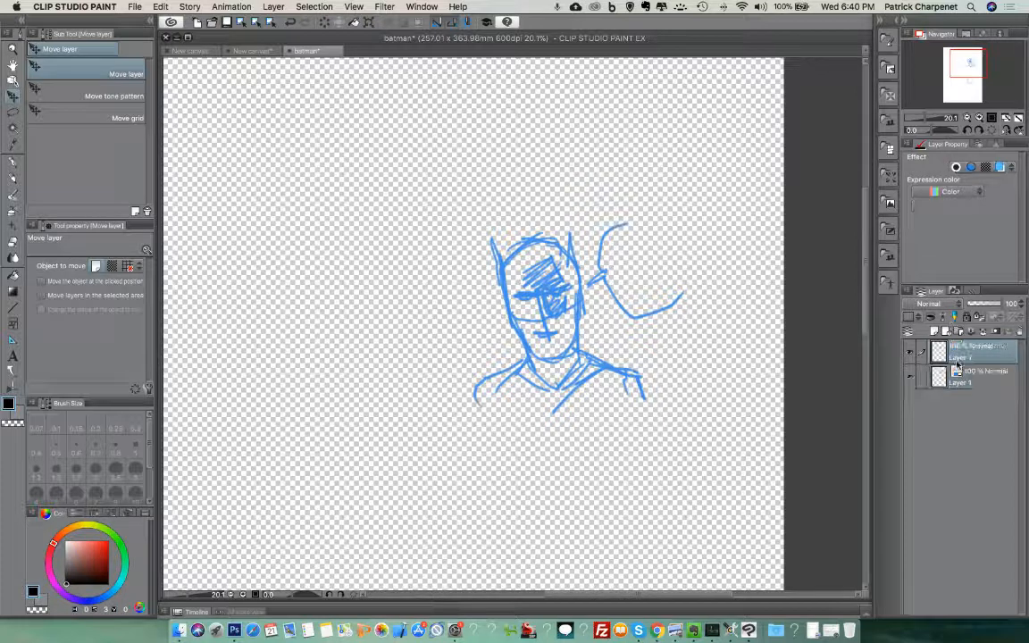
- Trace the cowl with its pointed ears and the shoulders over the blue sketch on Layer 2, using the Lighter pencil
{"action": "left_click", "coordinate": [13, 178]}
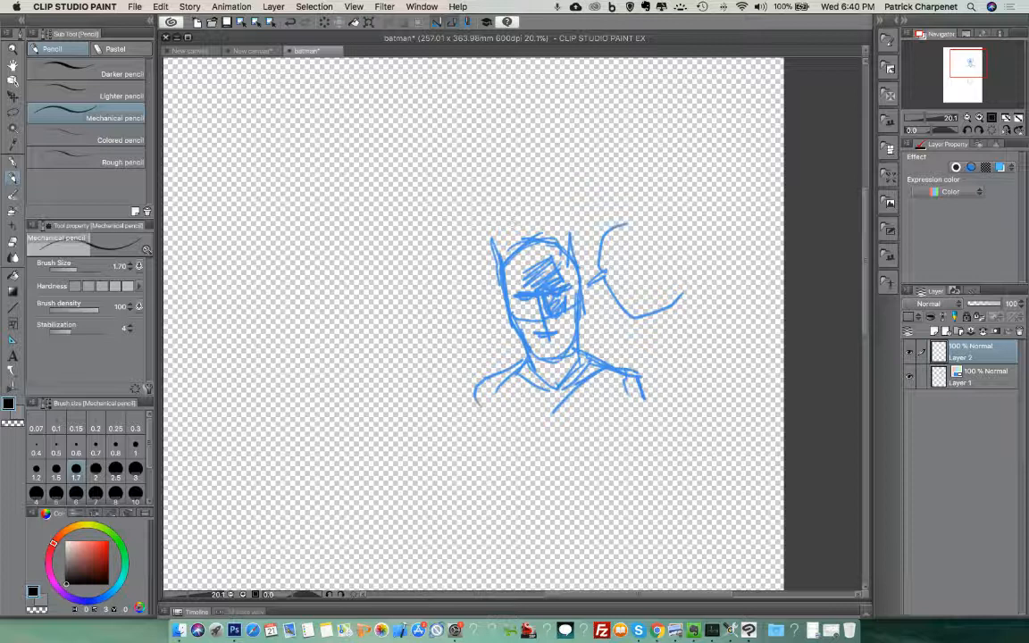
{"action": "mouse_move", "coordinate": [506, 266]}
{"action": "left_mouse_down"}
{"action": "mouse_move", "coordinate": [526, 241]}
{"action": "mouse_move", "coordinate": [512, 260]}
{"action": "left_mouse_up"}
{"action": "key", "text": "super+z"}
{"action": "left_click", "coordinate": [118, 93]}
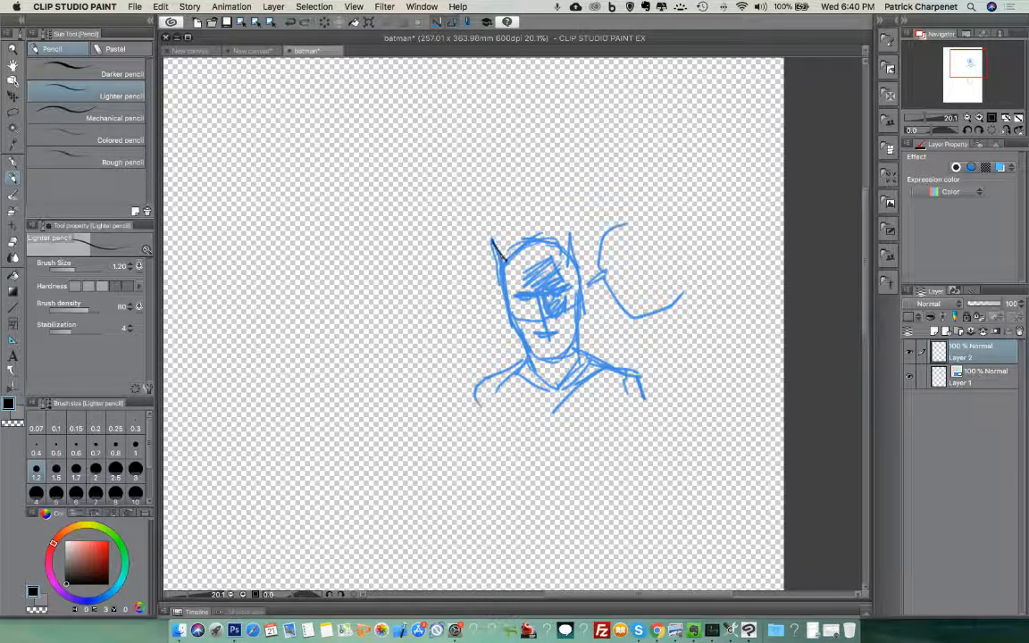
{"action": "mouse_move", "coordinate": [494, 241]}
{"action": "left_mouse_down"}
{"action": "mouse_move", "coordinate": [516, 355]}
{"action": "mouse_move", "coordinate": [449, 387]}
{"action": "mouse_move", "coordinate": [460, 419]}
{"action": "left_mouse_up"}
{"action": "mouse_move", "coordinate": [509, 256]}
{"action": "left_mouse_down"}
{"action": "mouse_move", "coordinate": [537, 243]}
{"action": "mouse_move", "coordinate": [567, 257]}
{"action": "mouse_move", "coordinate": [571, 230]}
{"action": "mouse_move", "coordinate": [583, 288]}
{"action": "left_mouse_up"}
{"action": "left_click_drag", "start_coordinate": [576, 248], "coordinate": [589, 347]}
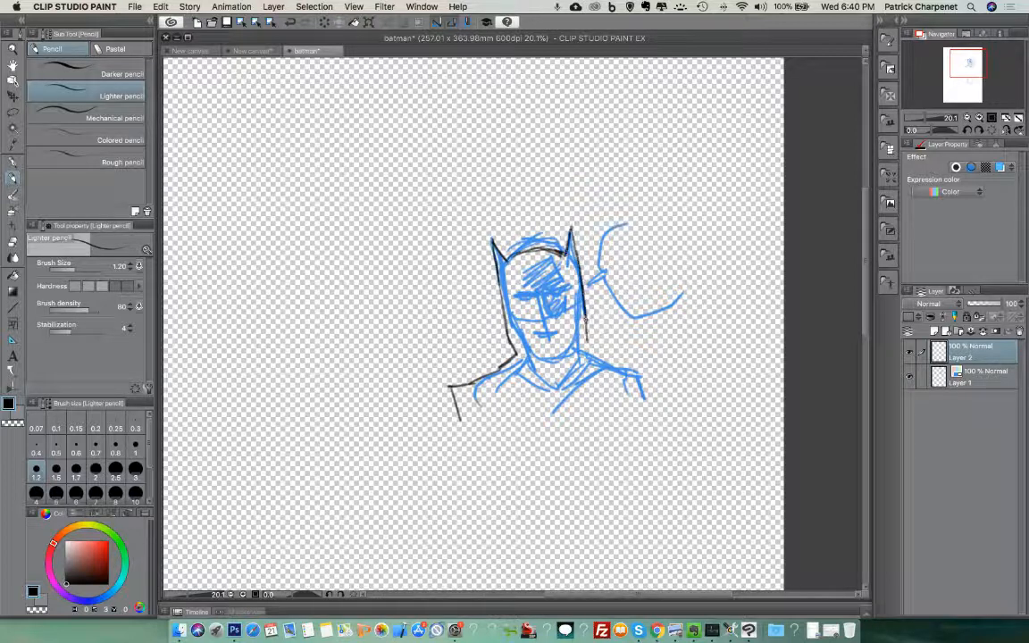
{"action": "left_click_drag", "start_coordinate": [590, 352], "coordinate": [659, 374]}
{"action": "left_click_drag", "start_coordinate": [591, 342], "coordinate": [599, 372]}
{"action": "left_click_drag", "start_coordinate": [655, 375], "coordinate": [663, 411]}
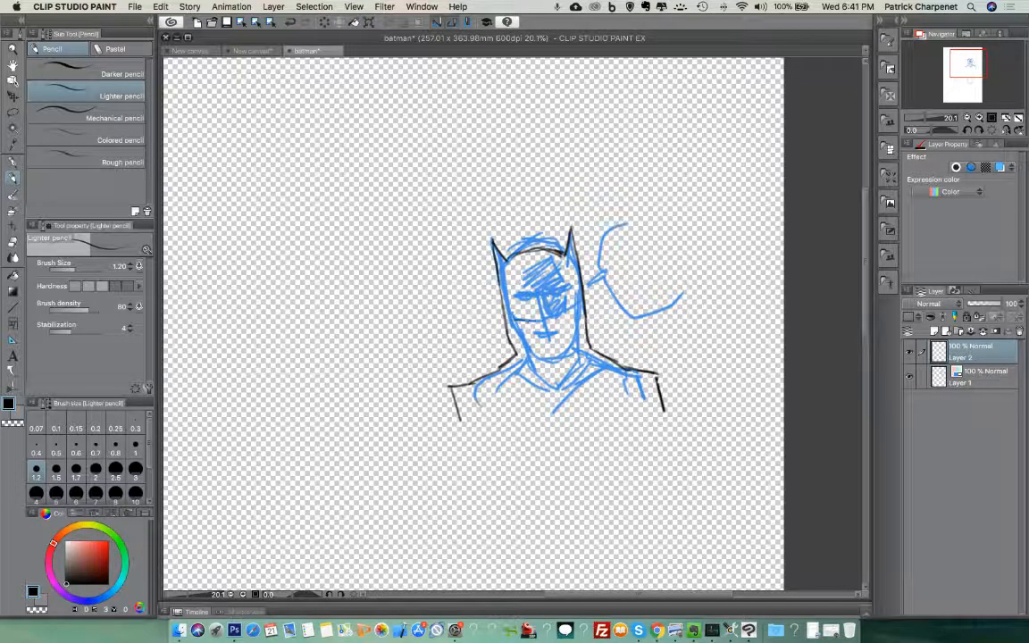
- Draw the mask's lower edge, jaw, mouth and narrowed eyes with the Lighter pencil
{"action": "left_click_drag", "start_coordinate": [545, 320], "coordinate": [578, 309]}
{"action": "mouse_move", "coordinate": [513, 322]}
{"action": "left_mouse_down"}
{"action": "mouse_move", "coordinate": [541, 364]}
{"action": "mouse_move", "coordinate": [578, 345]}
{"action": "mouse_move", "coordinate": [564, 335]}
{"action": "mouse_move", "coordinate": [552, 343]}
{"action": "left_mouse_up"}
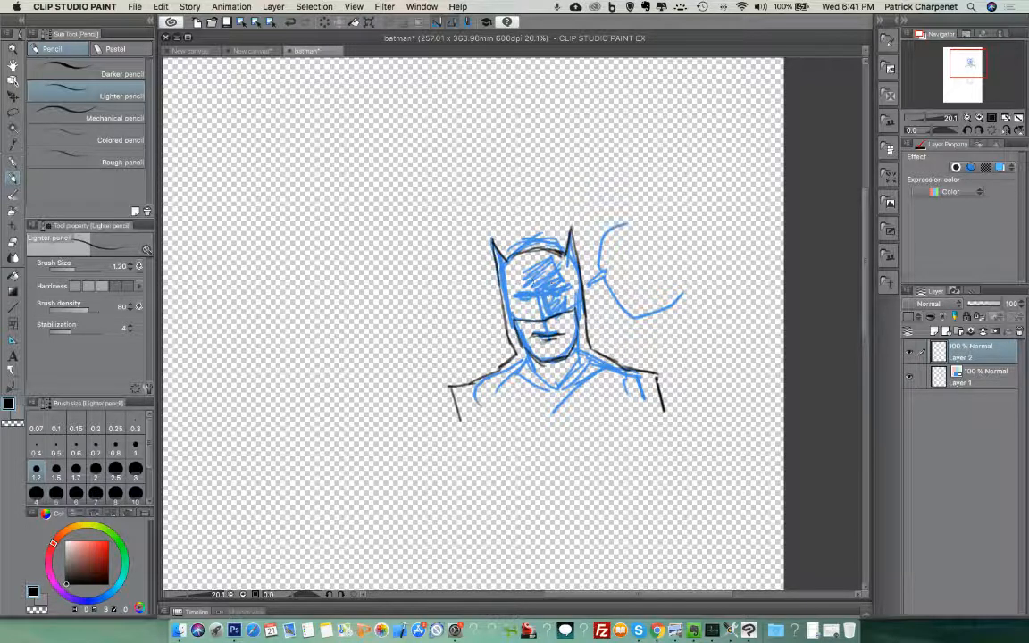
{"action": "left_click_drag", "start_coordinate": [516, 295], "coordinate": [569, 289]}
- Extend the figure below the shoulders with the collar, outer cape edges and the two diverging lines of the cape opening
{"action": "mouse_move", "coordinate": [519, 356]}
{"action": "left_mouse_down"}
{"action": "mouse_move", "coordinate": [480, 394]}
{"action": "mouse_move", "coordinate": [482, 429]}
{"action": "mouse_move", "coordinate": [448, 512]}
{"action": "left_mouse_up"}
{"action": "left_click_drag", "start_coordinate": [663, 410], "coordinate": [690, 516]}
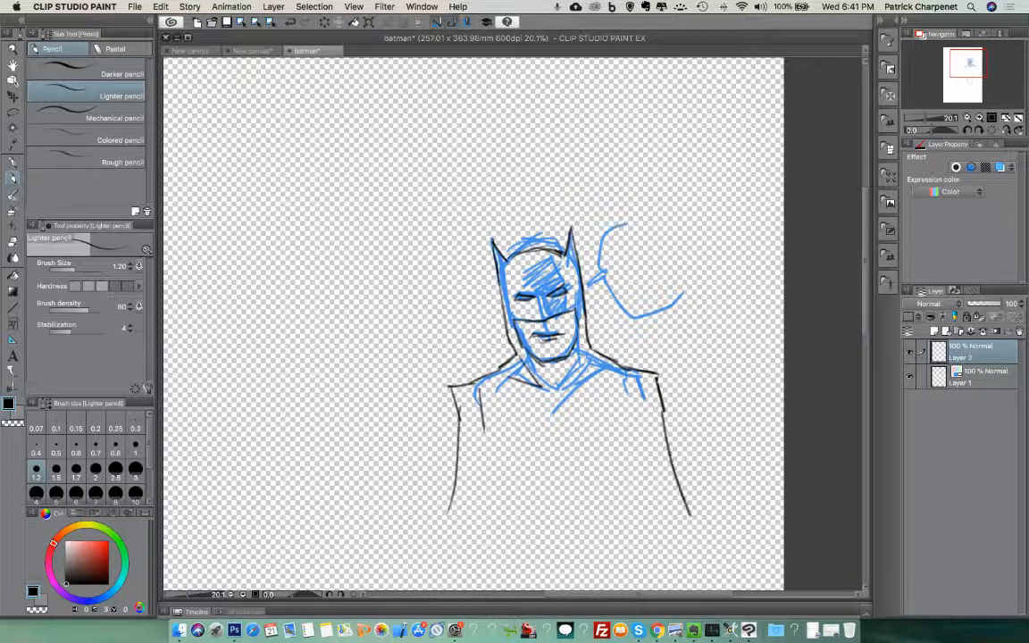
{"action": "left_click_drag", "start_coordinate": [647, 436], "coordinate": [659, 525]}
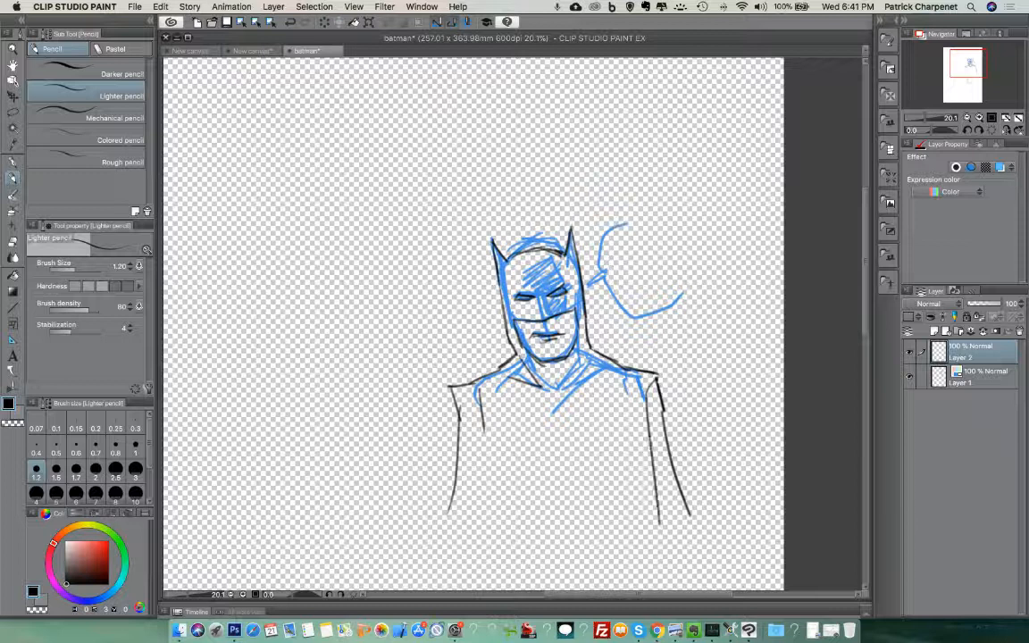
{"action": "left_click_drag", "start_coordinate": [542, 396], "coordinate": [489, 569]}
{"action": "left_click_drag", "start_coordinate": [556, 396], "coordinate": [623, 552]}
- Sketch the bat emblem on the chest and add long fold lines down both sides of the cape
{"action": "left_click_drag", "start_coordinate": [539, 403], "coordinate": [572, 411]}
{"action": "left_click_drag", "start_coordinate": [534, 444], "coordinate": [586, 438]}
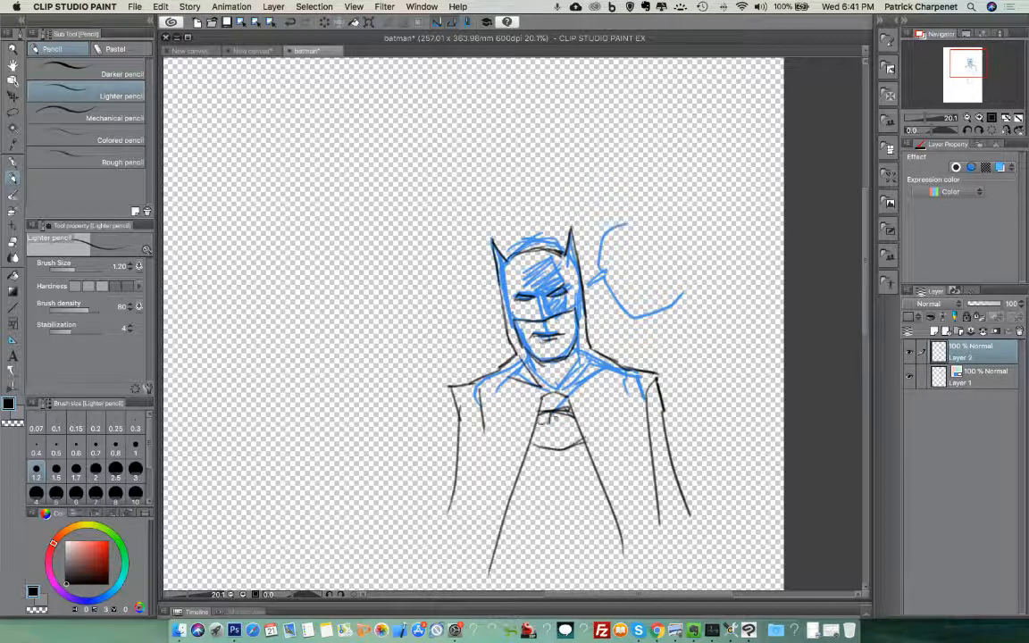
{"action": "left_click_drag", "start_coordinate": [562, 415], "coordinate": [582, 410]}
{"action": "left_click_drag", "start_coordinate": [538, 444], "coordinate": [560, 445]}
{"action": "left_click_drag", "start_coordinate": [449, 489], "coordinate": [437, 543]}
{"action": "left_click_drag", "start_coordinate": [635, 431], "coordinate": [668, 585]}
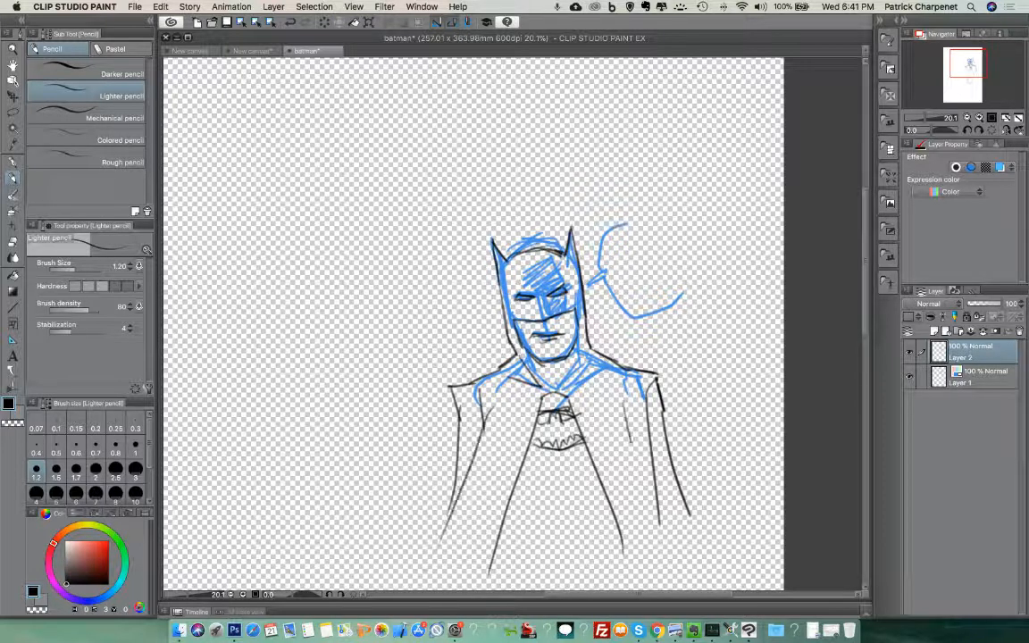
- Hide the blue sketch layer and shade the mask's face area and the neck with the Crayon on Layer 2
{"action": "left_click", "coordinate": [909, 376]}
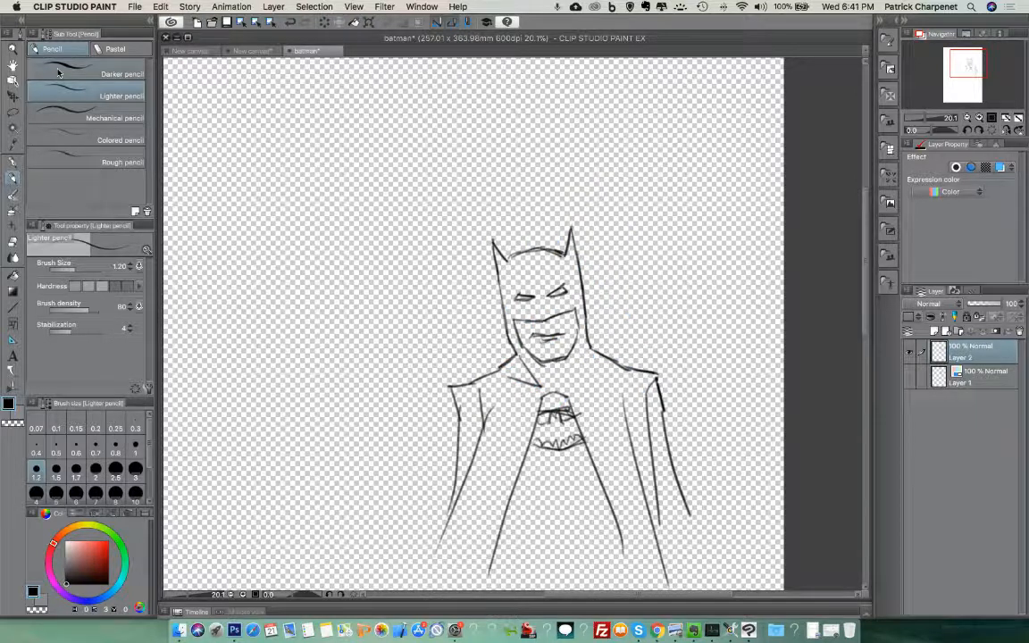
{"action": "left_click", "coordinate": [106, 49]}
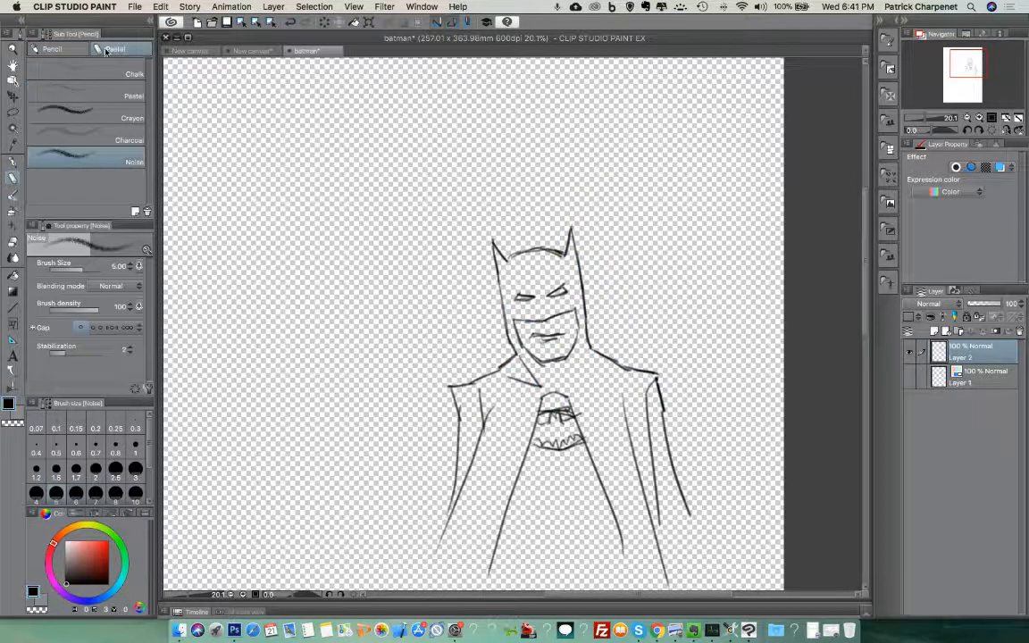
{"action": "left_click", "coordinate": [85, 114]}
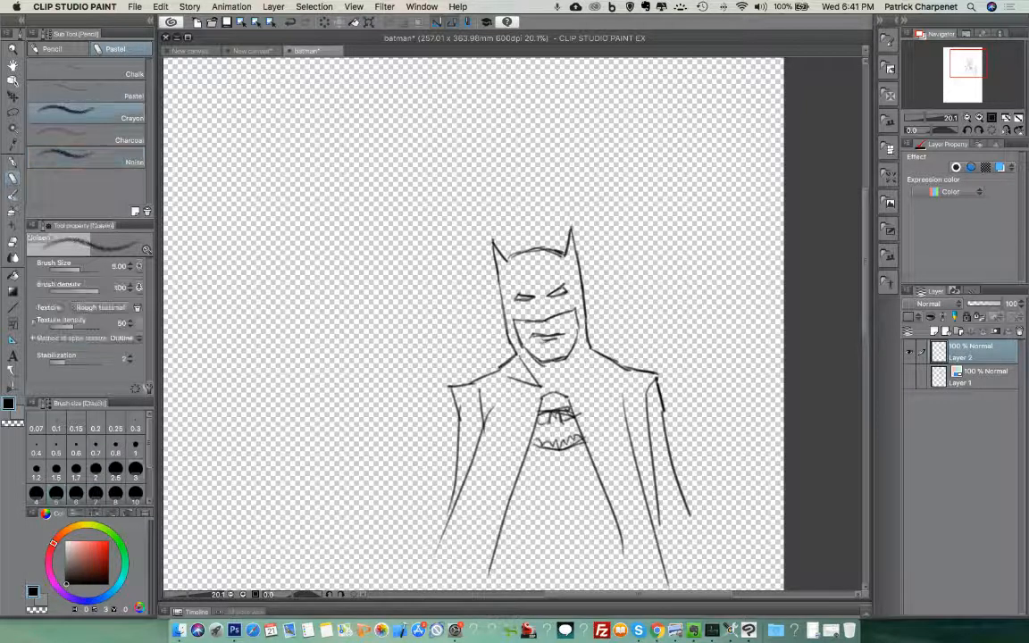
{"action": "mouse_move", "coordinate": [529, 269]}
{"action": "left_mouse_down"}
{"action": "mouse_move", "coordinate": [540, 267]}
{"action": "mouse_move", "coordinate": [534, 288]}
{"action": "mouse_move", "coordinate": [559, 307]}
{"action": "mouse_move", "coordinate": [550, 312]}
{"action": "left_mouse_up"}
{"action": "mouse_move", "coordinate": [536, 361]}
{"action": "left_mouse_down"}
{"action": "mouse_move", "coordinate": [553, 384]}
{"action": "mouse_move", "coordinate": [574, 359]}
{"action": "mouse_move", "coordinate": [553, 386]}
{"action": "mouse_move", "coordinate": [523, 375]}
{"action": "left_mouse_up"}
{"action": "left_click_drag", "start_coordinate": [568, 365], "coordinate": [557, 376]}
- Shade the cape folds and abdomen with Crayon strokes, and darken the cowl's ears
{"action": "mouse_move", "coordinate": [481, 401]}
{"action": "left_mouse_down"}
{"action": "mouse_move", "coordinate": [472, 453]}
{"action": "mouse_move", "coordinate": [496, 434]}
{"action": "mouse_move", "coordinate": [464, 520]}
{"action": "left_mouse_up"}
{"action": "mouse_move", "coordinate": [585, 372]}
{"action": "left_mouse_down"}
{"action": "mouse_move", "coordinate": [609, 374]}
{"action": "mouse_move", "coordinate": [577, 380]}
{"action": "mouse_move", "coordinate": [607, 376]}
{"action": "mouse_move", "coordinate": [590, 416]}
{"action": "mouse_move", "coordinate": [635, 543]}
{"action": "mouse_move", "coordinate": [596, 393]}
{"action": "mouse_move", "coordinate": [630, 527]}
{"action": "left_mouse_up"}
{"action": "left_click_drag", "start_coordinate": [625, 396], "coordinate": [658, 522]}
{"action": "mouse_move", "coordinate": [552, 464]}
{"action": "left_mouse_down"}
{"action": "mouse_move", "coordinate": [527, 468]}
{"action": "mouse_move", "coordinate": [566, 453]}
{"action": "mouse_move", "coordinate": [588, 465]}
{"action": "left_mouse_up"}
{"action": "mouse_move", "coordinate": [543, 463]}
{"action": "left_mouse_down"}
{"action": "mouse_move", "coordinate": [523, 468]}
{"action": "mouse_move", "coordinate": [573, 482]}
{"action": "mouse_move", "coordinate": [524, 497]}
{"action": "left_mouse_up"}
{"action": "left_click_drag", "start_coordinate": [524, 497], "coordinate": [575, 507]}
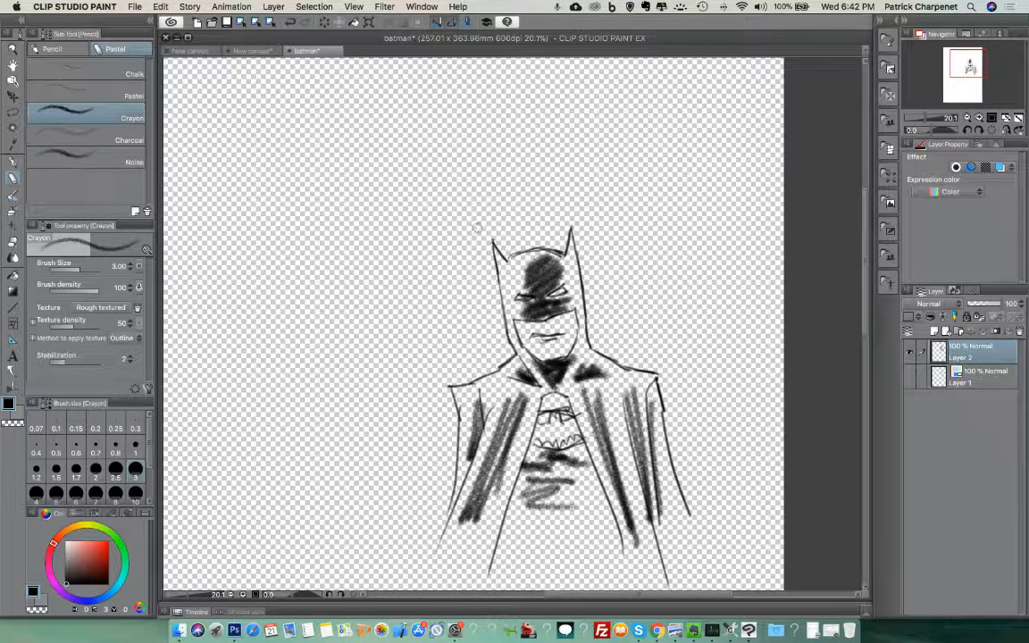
{"action": "mouse_move", "coordinate": [518, 288]}
{"action": "left_mouse_down"}
{"action": "mouse_move", "coordinate": [534, 266]}
{"action": "mouse_move", "coordinate": [525, 283]}
{"action": "left_mouse_up"}
{"action": "left_click_drag", "start_coordinate": [498, 249], "coordinate": [505, 263]}
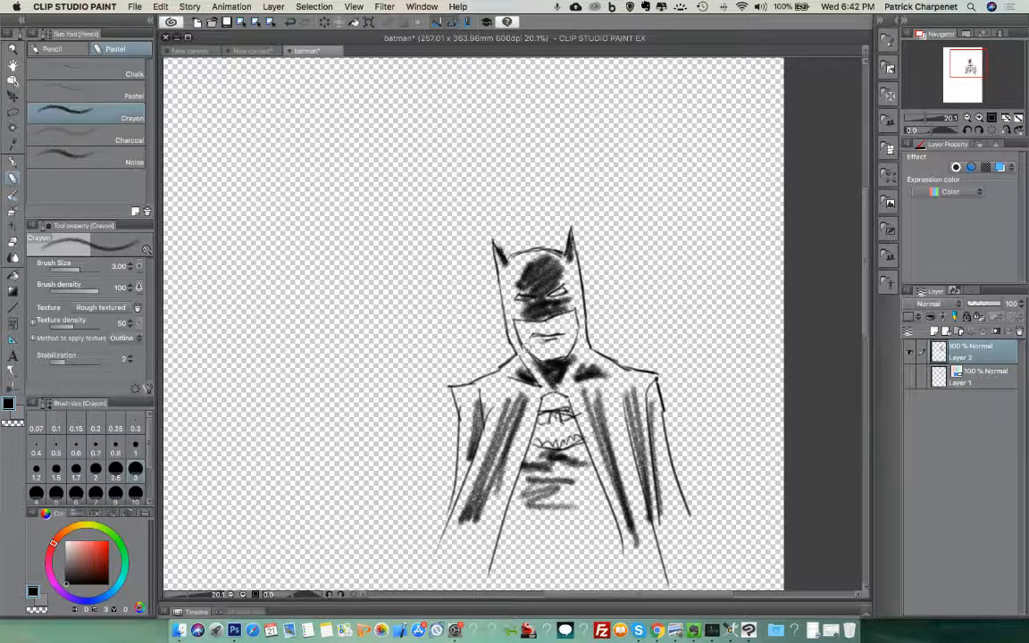
- Darken both sides of the neck under the jaw with the Crayon, and turn Layer 2 blue with the layer color effect
{"action": "left_click_drag", "start_coordinate": [523, 347], "coordinate": [545, 377]}
{"action": "left_click_drag", "start_coordinate": [577, 343], "coordinate": [567, 379]}
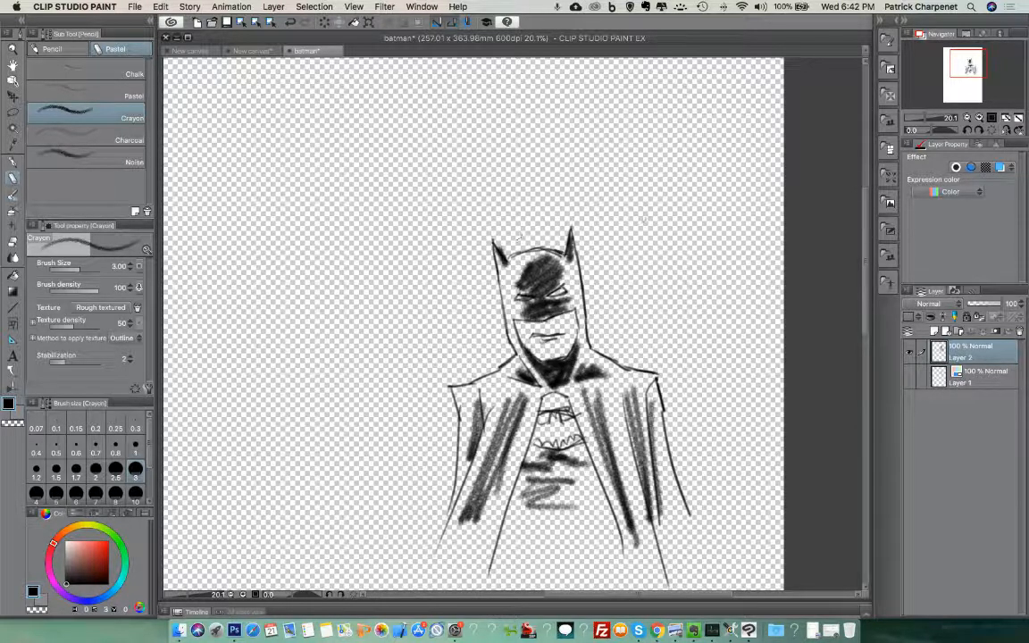
{"action": "left_click", "coordinate": [998, 166]}
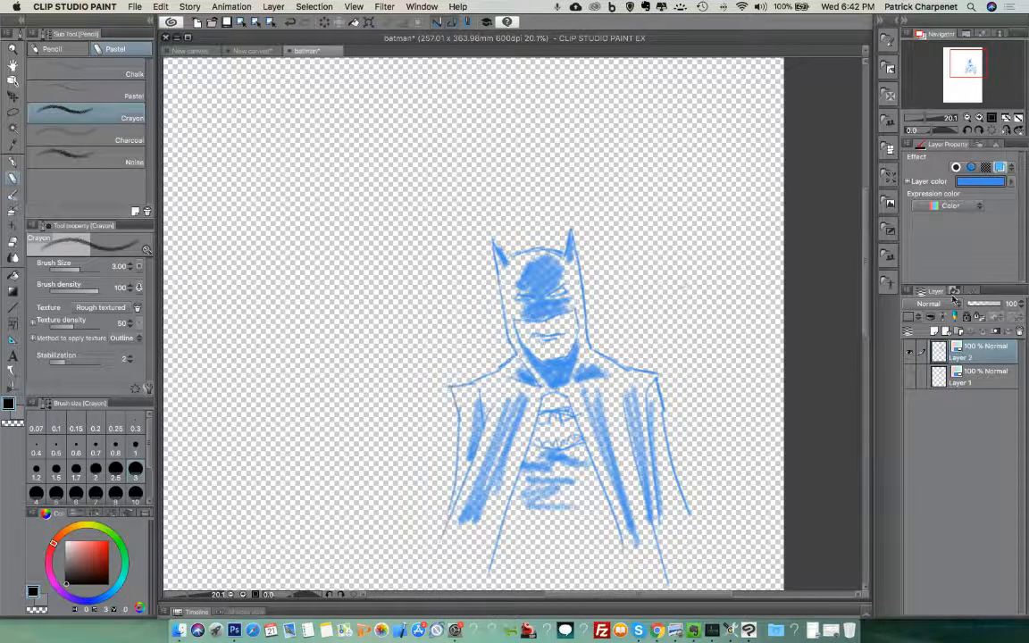
- On a new raster layer, ink the cowl's outline and ears, the shoulders and the outer cape edges with the Gritty Architect pen
{"action": "left_click", "coordinate": [933, 331]}
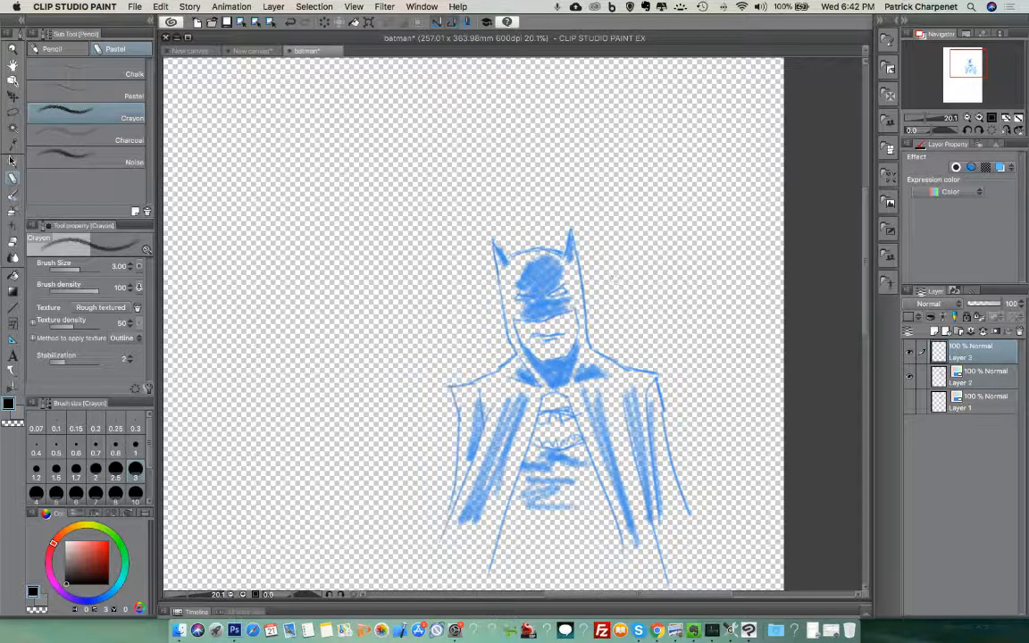
{"action": "key", "text": "p"}
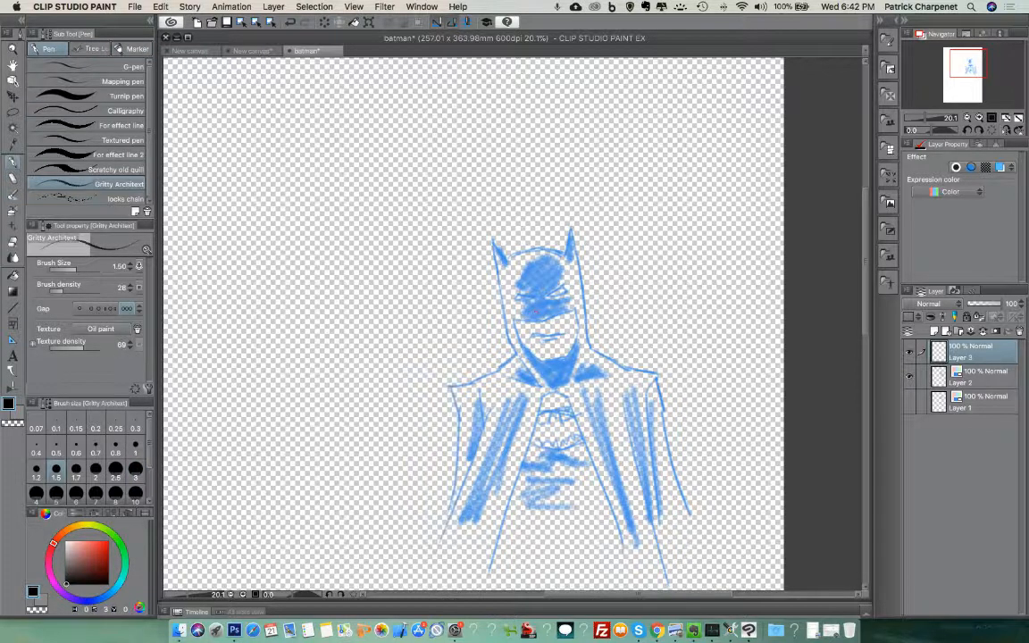
{"action": "key", "text": "super+plus"}
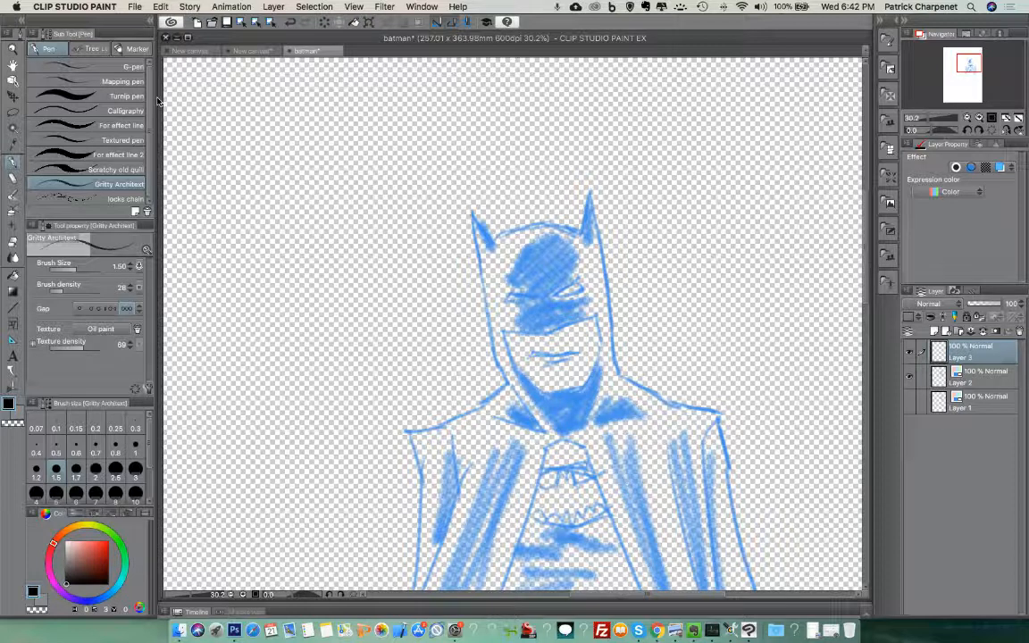
{"action": "mouse_move", "coordinate": [472, 216]}
{"action": "left_mouse_down"}
{"action": "mouse_move", "coordinate": [492, 245]}
{"action": "mouse_move", "coordinate": [479, 265]}
{"action": "mouse_move", "coordinate": [506, 378]}
{"action": "left_mouse_up"}
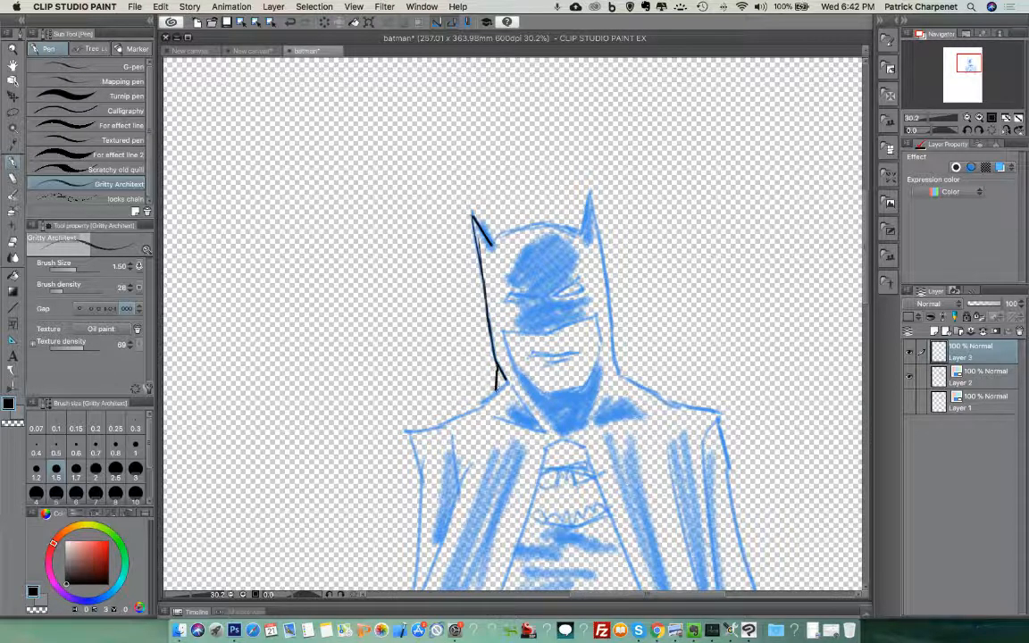
{"action": "mouse_move", "coordinate": [501, 384]}
{"action": "left_mouse_down"}
{"action": "mouse_move", "coordinate": [448, 417]}
{"action": "mouse_move", "coordinate": [400, 431]}
{"action": "mouse_move", "coordinate": [409, 462]}
{"action": "mouse_move", "coordinate": [403, 557]}
{"action": "left_mouse_up"}
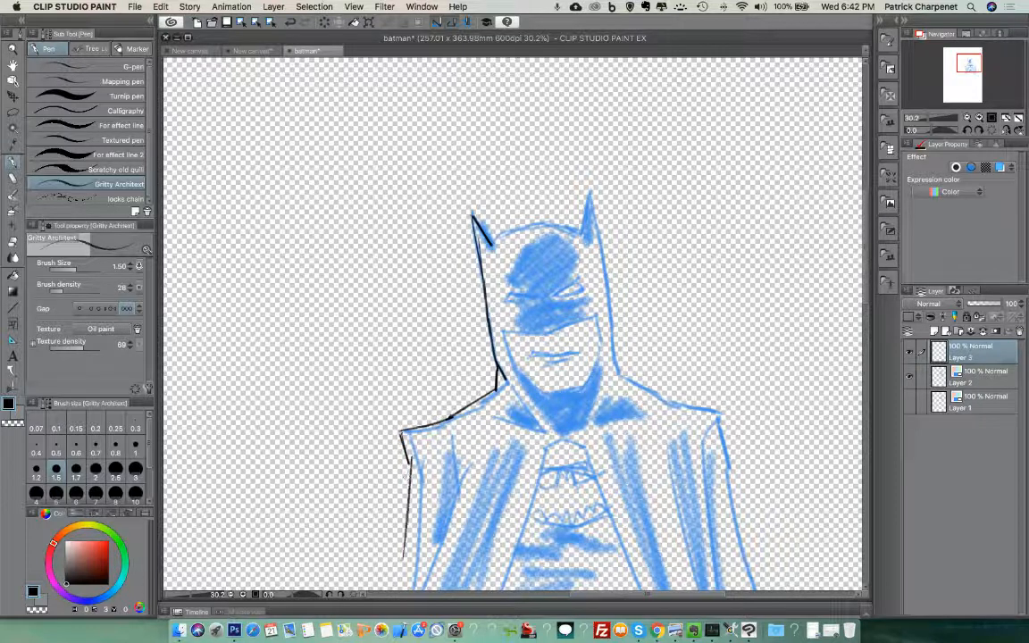
{"action": "mouse_move", "coordinate": [486, 242]}
{"action": "left_mouse_down"}
{"action": "mouse_move", "coordinate": [577, 228]}
{"action": "mouse_move", "coordinate": [589, 196]}
{"action": "mouse_move", "coordinate": [617, 397]}
{"action": "mouse_move", "coordinate": [721, 416]}
{"action": "mouse_move", "coordinate": [730, 468]}
{"action": "left_mouse_up"}
{"action": "left_click_drag", "start_coordinate": [726, 429], "coordinate": [742, 560]}
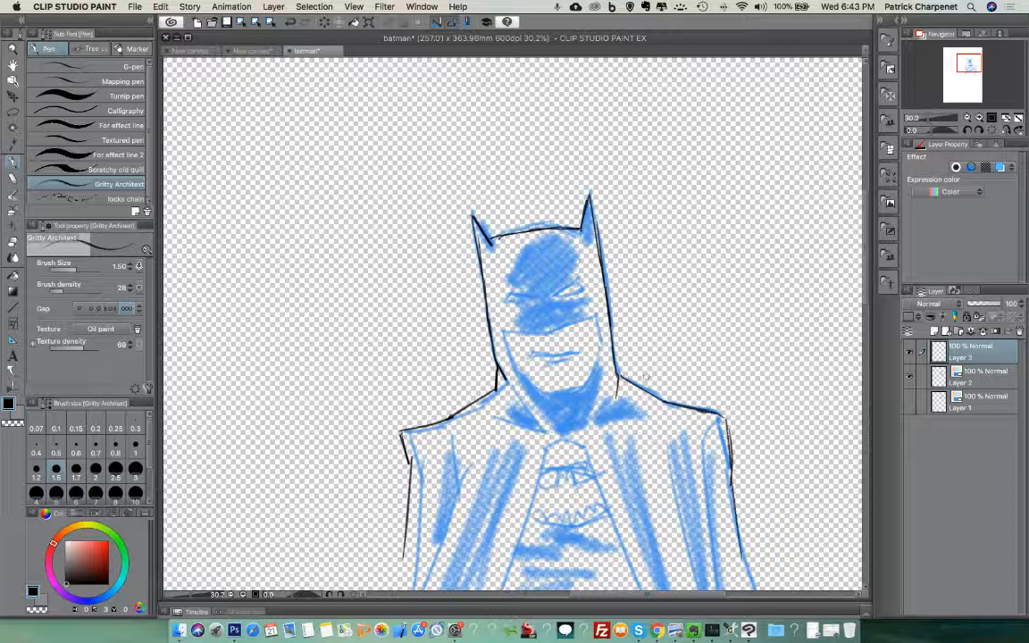
- Ink the collar arch with the two diverging cape-opening lines, and outline the mask's lower edge and the jaw
{"action": "mouse_move", "coordinate": [548, 448]}
{"action": "left_mouse_down"}
{"action": "mouse_move", "coordinate": [578, 447]}
{"action": "mouse_move", "coordinate": [516, 539]}
{"action": "left_mouse_up"}
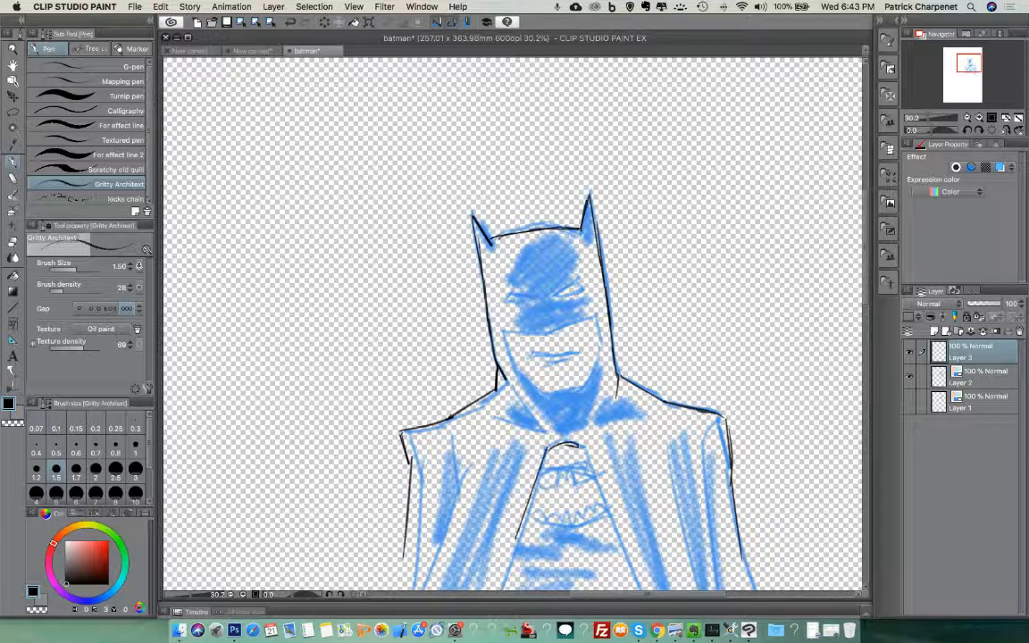
{"action": "left_click_drag", "start_coordinate": [579, 448], "coordinate": [628, 564]}
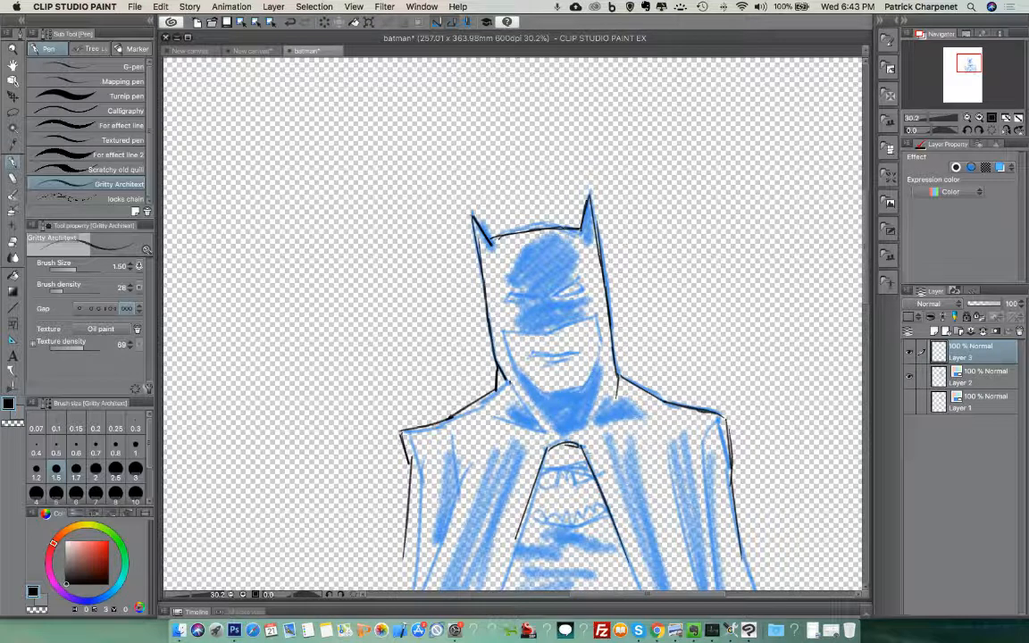
{"action": "left_click_drag", "start_coordinate": [513, 333], "coordinate": [599, 316]}
{"action": "mouse_move", "coordinate": [503, 337]}
{"action": "left_mouse_down"}
{"action": "mouse_move", "coordinate": [543, 390]}
{"action": "mouse_move", "coordinate": [586, 389]}
{"action": "mouse_move", "coordinate": [599, 363]}
{"action": "left_mouse_up"}
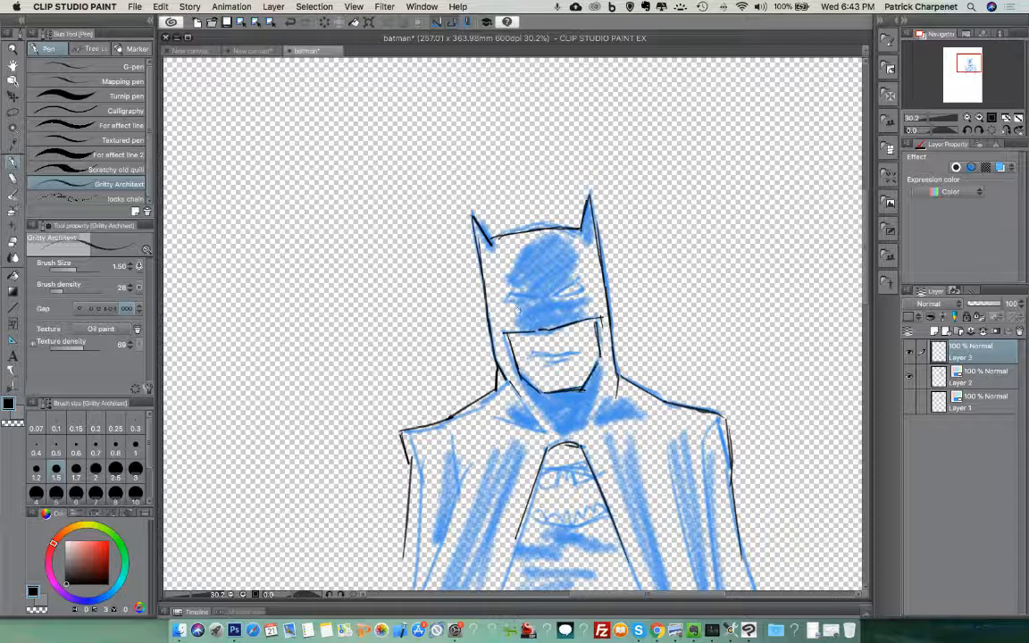
- Ink the narrowed eyes with angled brow lines above them, and draw the mouth line
{"action": "left_click_drag", "start_coordinate": [509, 295], "coordinate": [574, 284]}
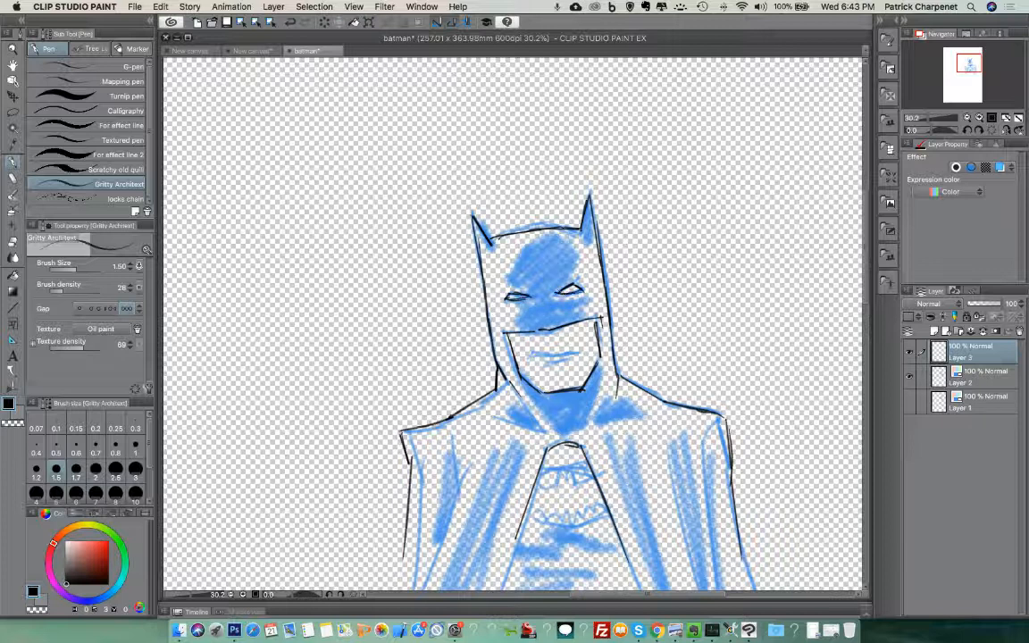
{"action": "mouse_move", "coordinate": [533, 295]}
{"action": "left_mouse_down"}
{"action": "mouse_move", "coordinate": [501, 289]}
{"action": "mouse_move", "coordinate": [580, 279]}
{"action": "left_mouse_up"}
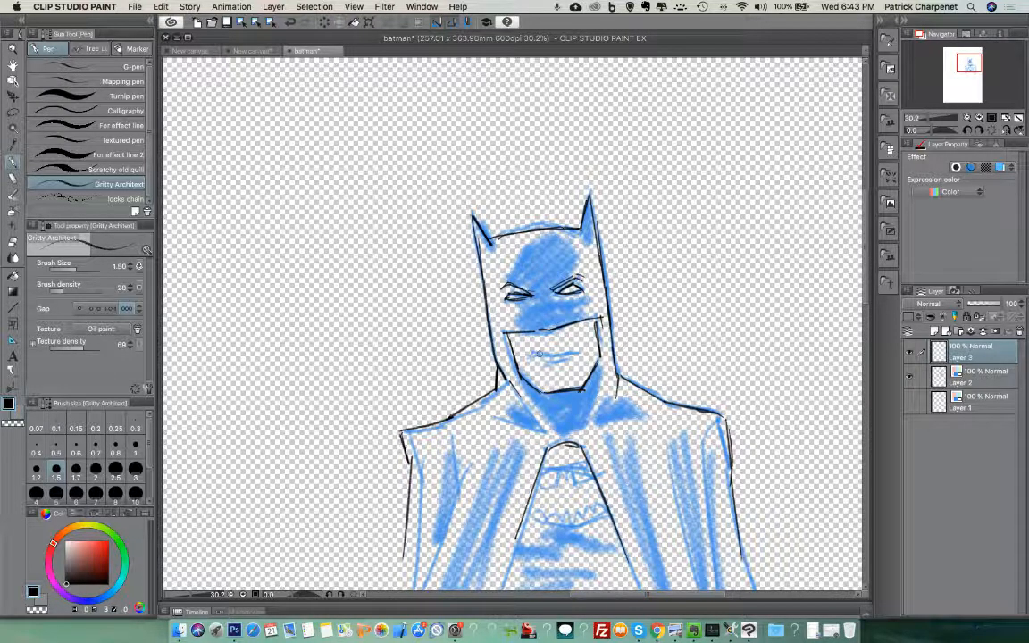
{"action": "left_click_drag", "start_coordinate": [553, 355], "coordinate": [575, 349]}
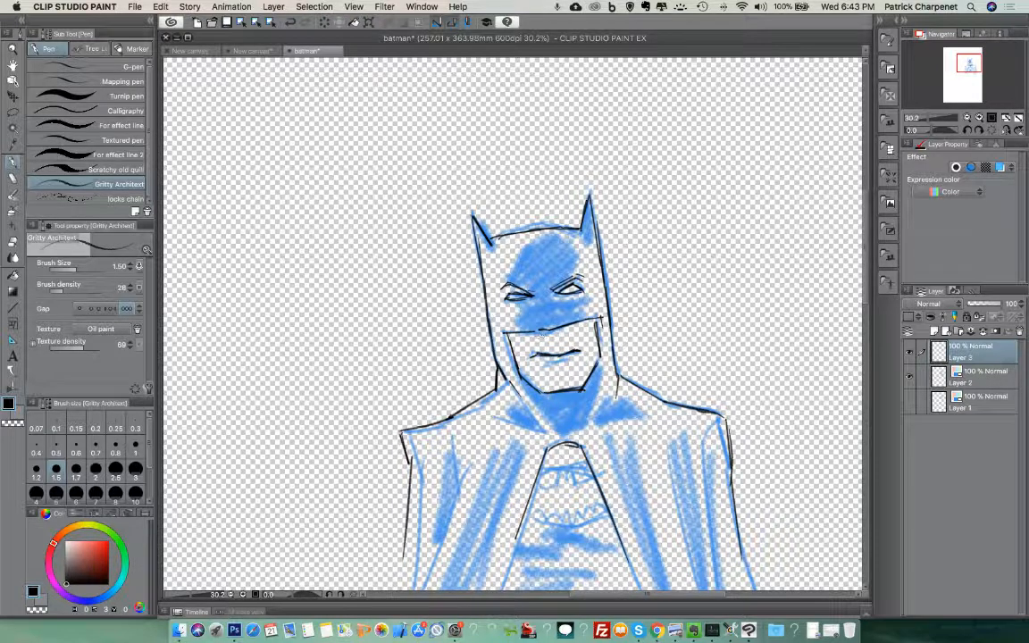
- Ink the nose tip, lower lip, neck lines and the cape folds at the base of the neck
{"action": "left_click_drag", "start_coordinate": [516, 318], "coordinate": [495, 328]}
{"action": "mouse_move", "coordinate": [609, 367]}
{"action": "left_mouse_down"}
{"action": "mouse_move", "coordinate": [595, 416]}
{"action": "mouse_move", "coordinate": [644, 415]}
{"action": "left_mouse_up"}
{"action": "left_click_drag", "start_coordinate": [473, 424], "coordinate": [520, 418]}
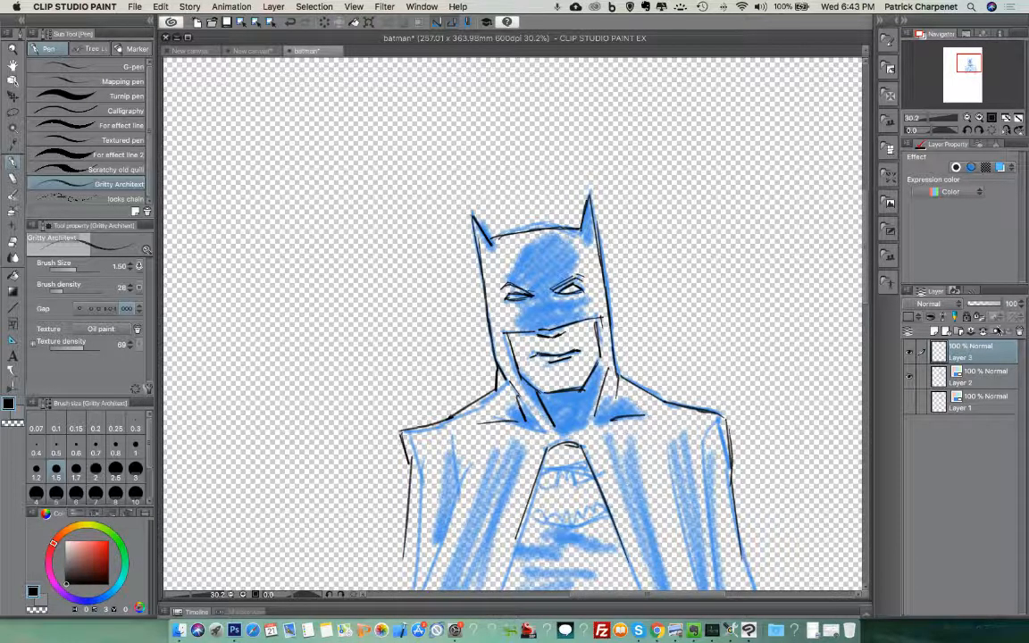
- Lower Layer 2's opacity to 54% and close the batman file, saving its changes
{"action": "left_click", "coordinate": [990, 374]}
{"action": "left_click", "coordinate": [984, 306]}
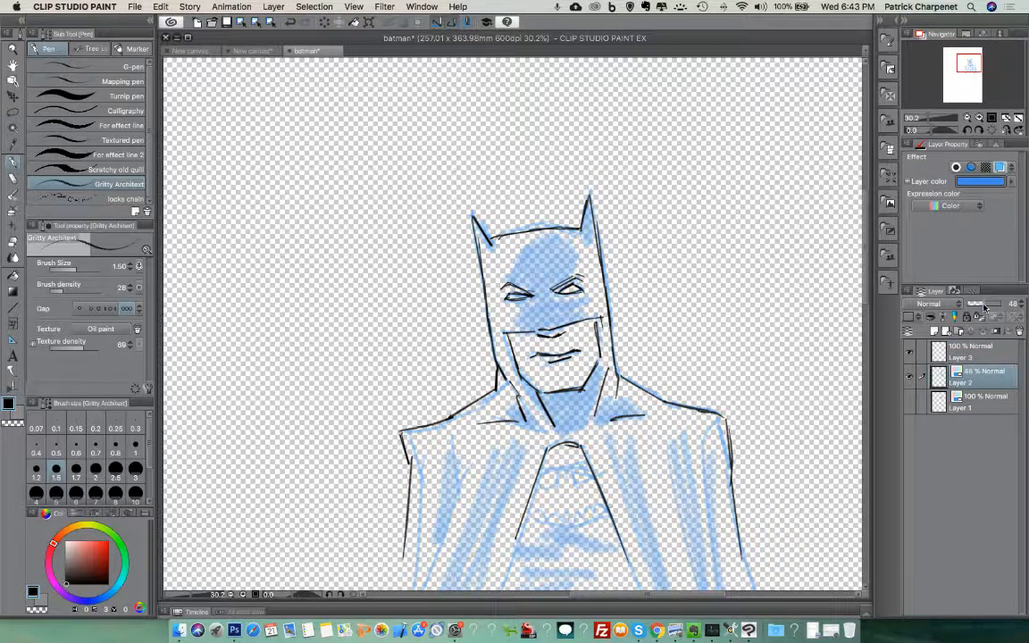
{"action": "left_click_drag", "start_coordinate": [985, 307], "coordinate": [987, 305]}
{"action": "left_click", "coordinate": [290, 51]}
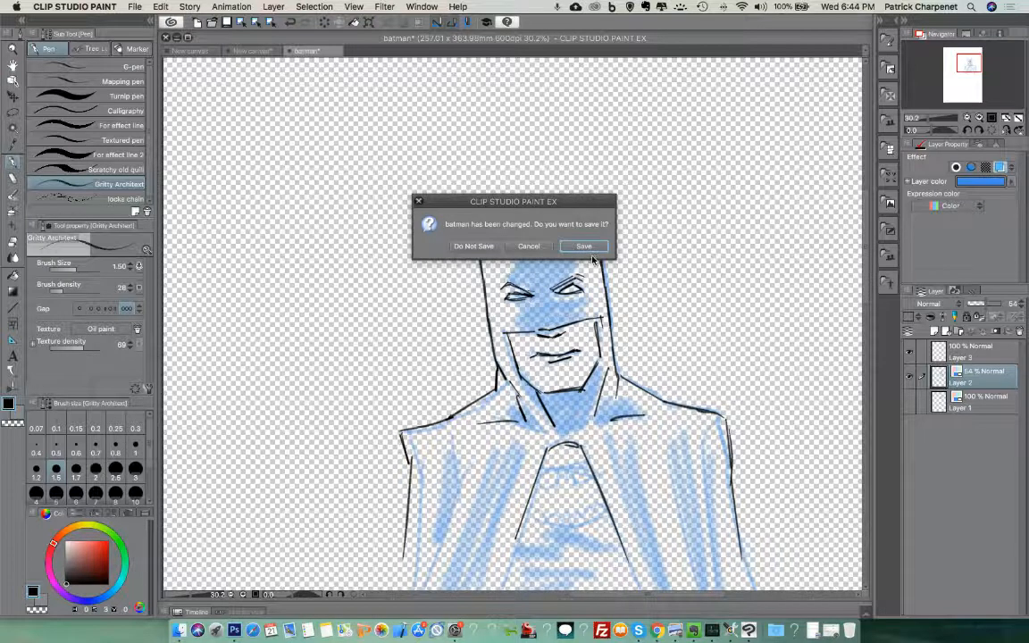
{"action": "key", "text": "Return"}
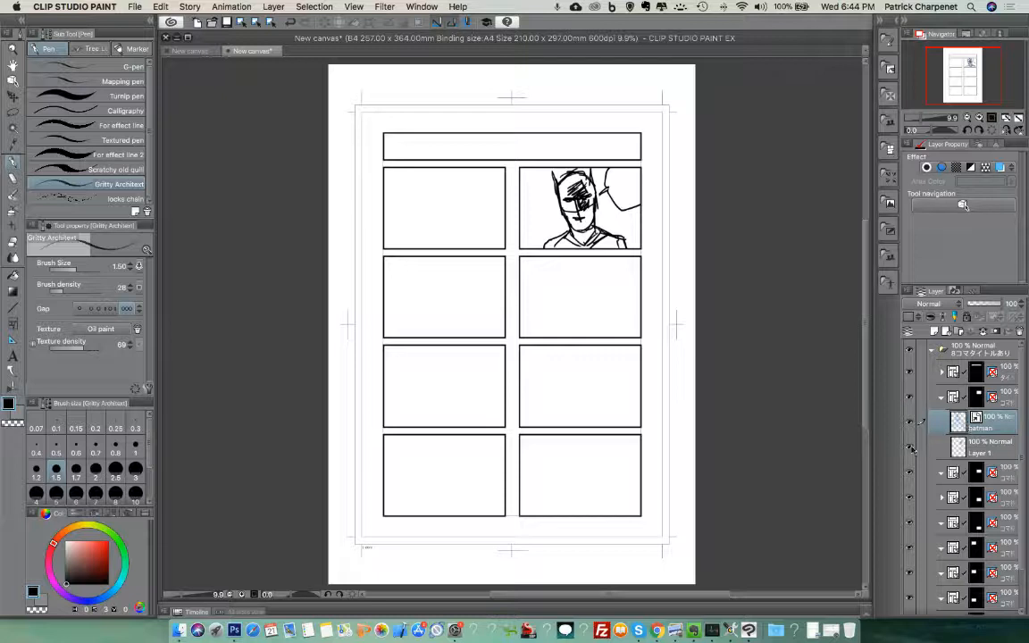
- Hide the rough sketch on Layer 1 to compare it with the batman file object, and delete Layer 1 from the frame folder
{"action": "left_click", "coordinate": [911, 449]}
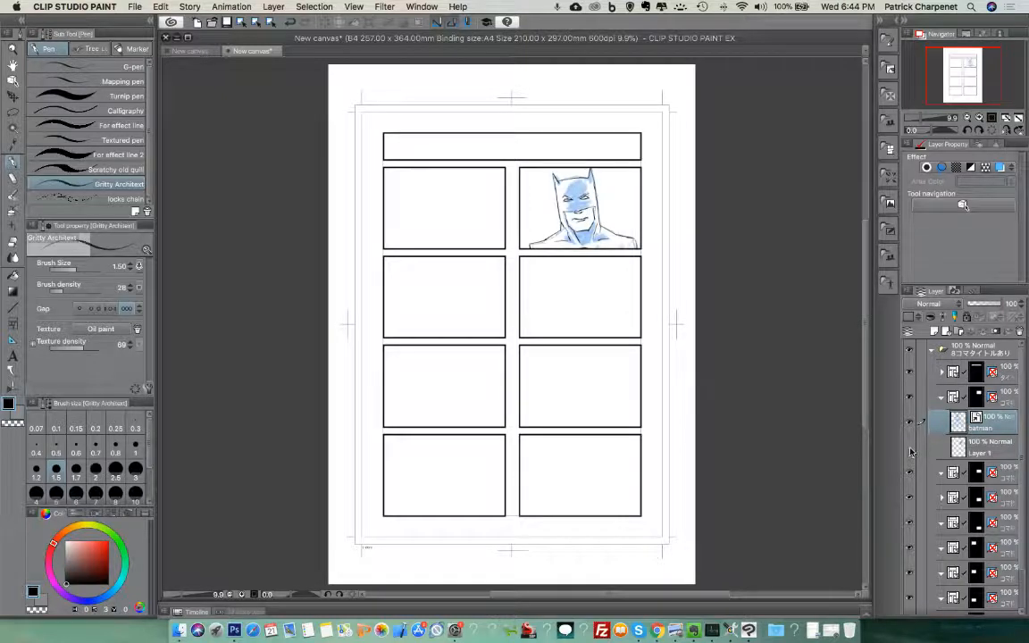
{"action": "left_click", "coordinate": [910, 449]}
{"action": "left_click", "coordinate": [910, 450]}
{"action": "left_click_drag", "start_coordinate": [991, 448], "coordinate": [1019, 332]}
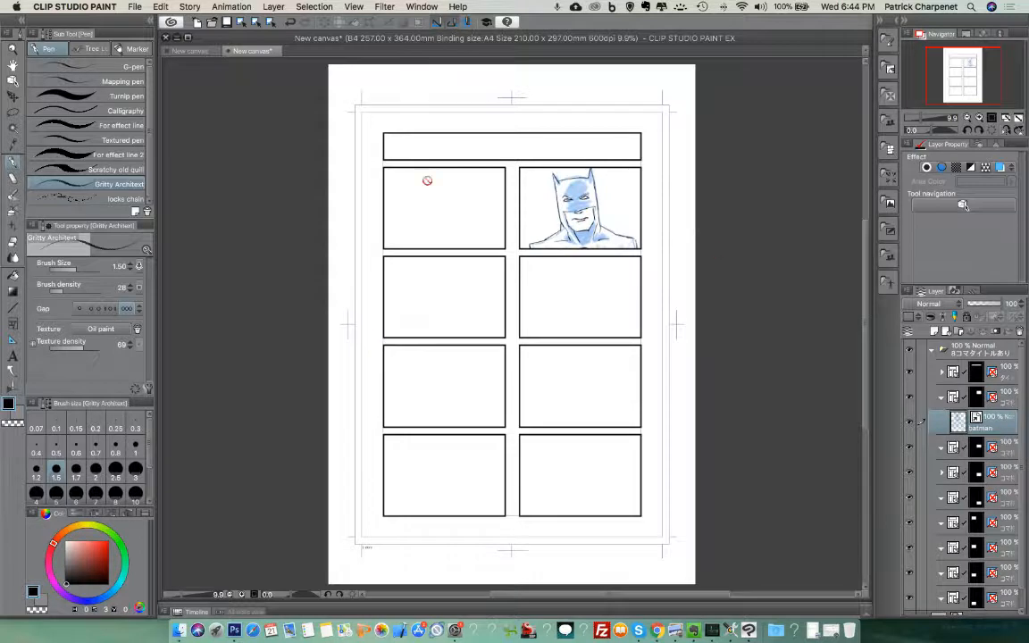
- Shift the batman file object slightly within its frame using the Move layer tool
{"action": "left_click", "coordinate": [13, 95]}
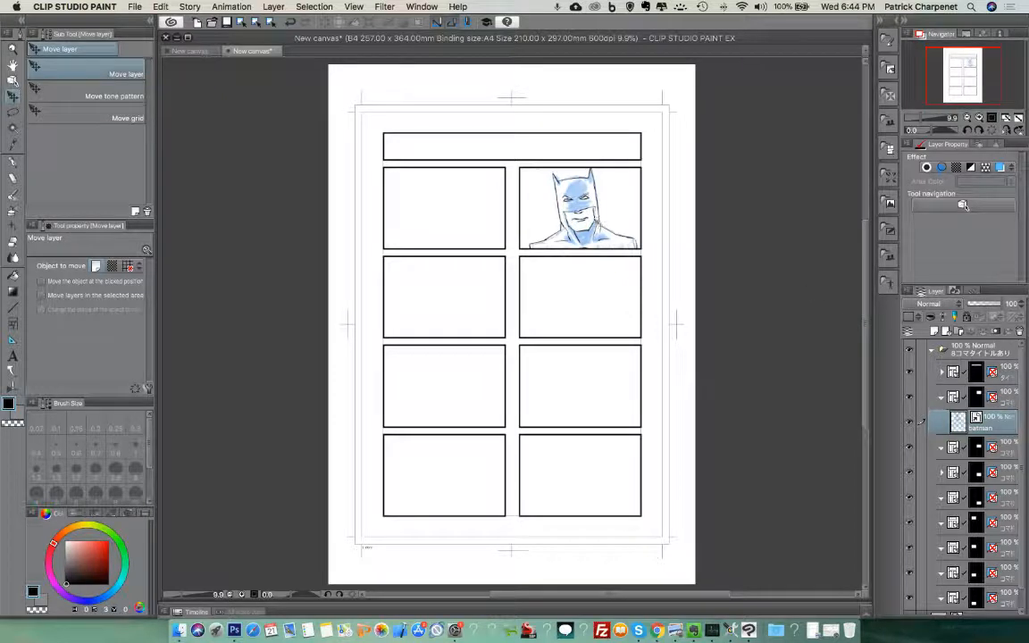
{"action": "mouse_move", "coordinate": [592, 222]}
{"action": "left_mouse_down"}
{"action": "mouse_move", "coordinate": [564, 229]}
{"action": "mouse_move", "coordinate": [597, 208]}
{"action": "mouse_move", "coordinate": [583, 207]}
{"action": "mouse_move", "coordinate": [605, 188]}
{"action": "left_mouse_up"}
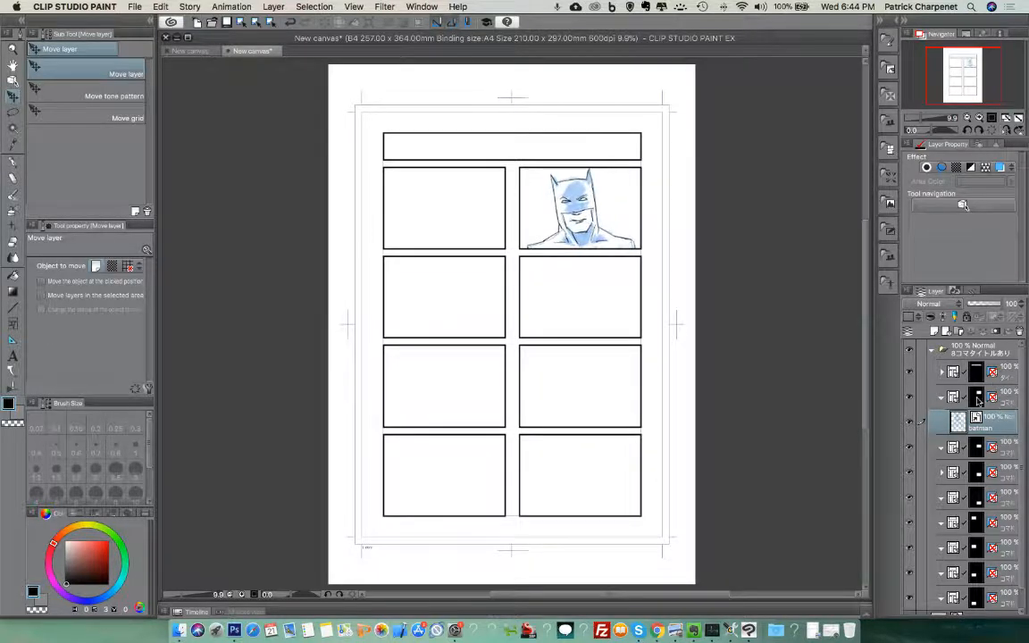
- Toggle a frame folder's visibility to check which frame it controls in the third row, and reselect the batman layer
{"action": "left_click", "coordinate": [910, 472]}
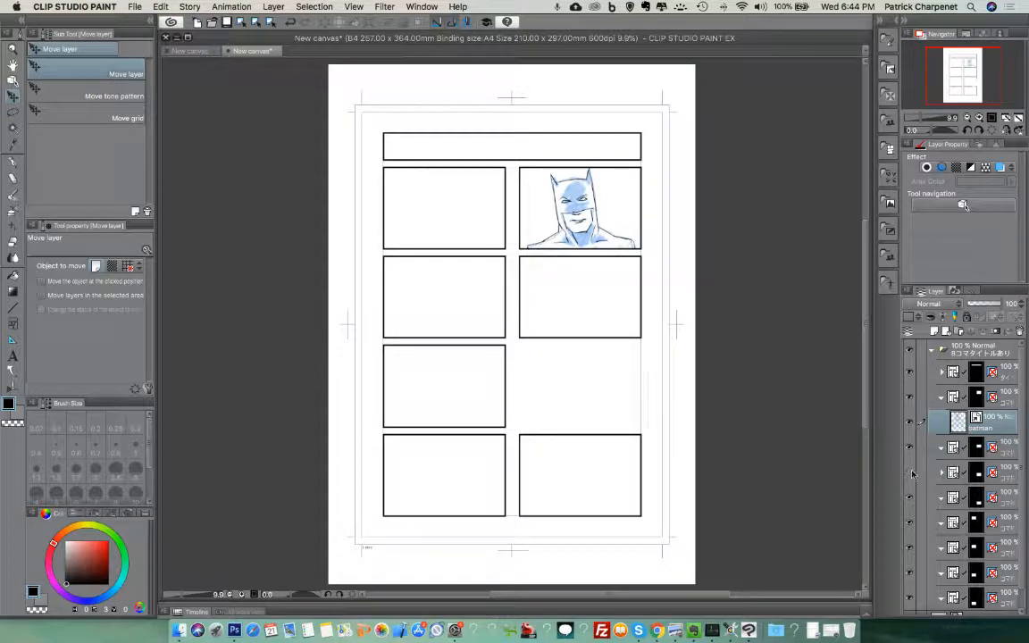
{"action": "left_click", "coordinate": [910, 474]}
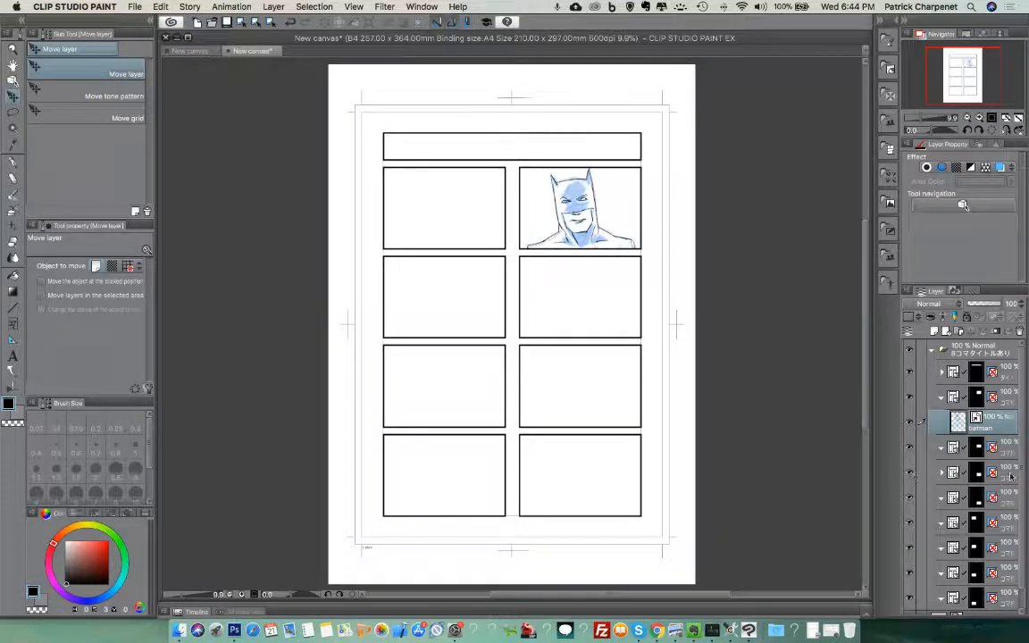
{"action": "left_click", "coordinate": [969, 474]}
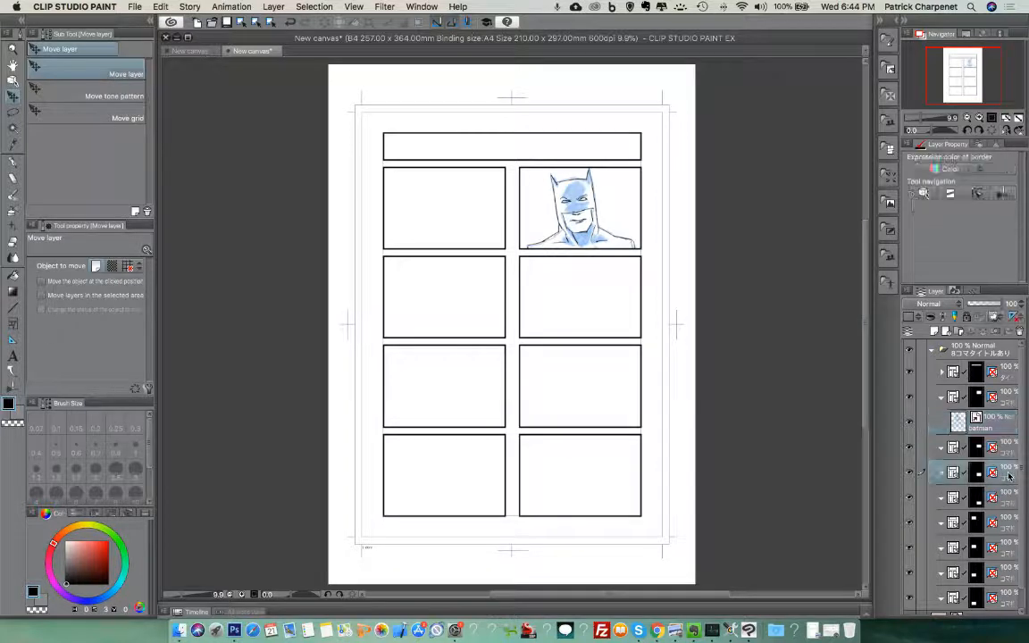
{"action": "left_click", "coordinate": [910, 473]}
{"action": "left_click", "coordinate": [910, 474]}
{"action": "left_click", "coordinate": [1003, 425]}
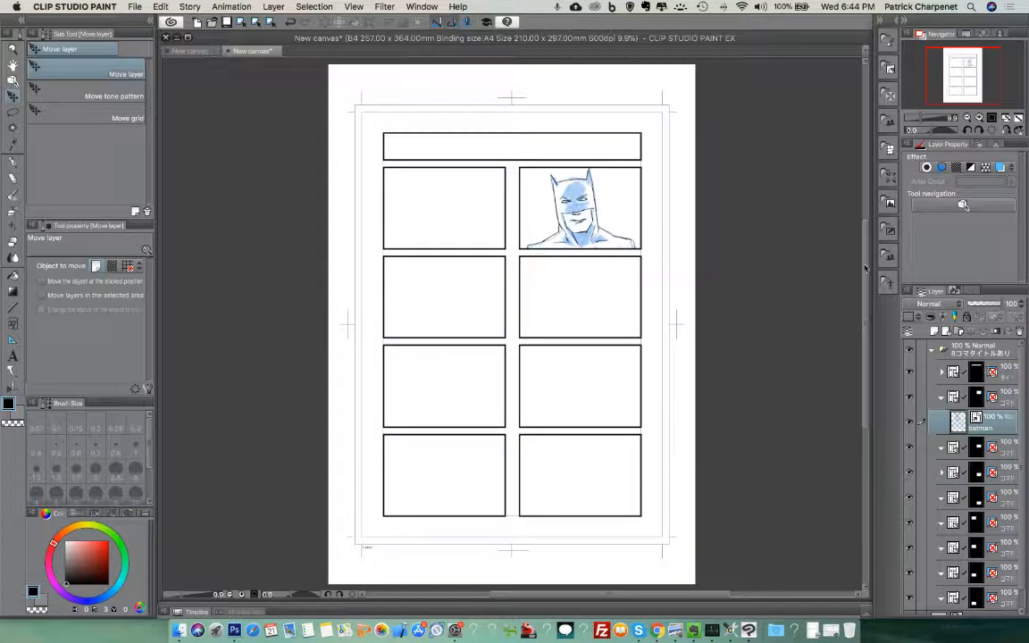
- Duplicate the batman file object, put the copy in the third-row right frame's folder and move its artwork into that frame
{"action": "right_click", "coordinate": [964, 420]}
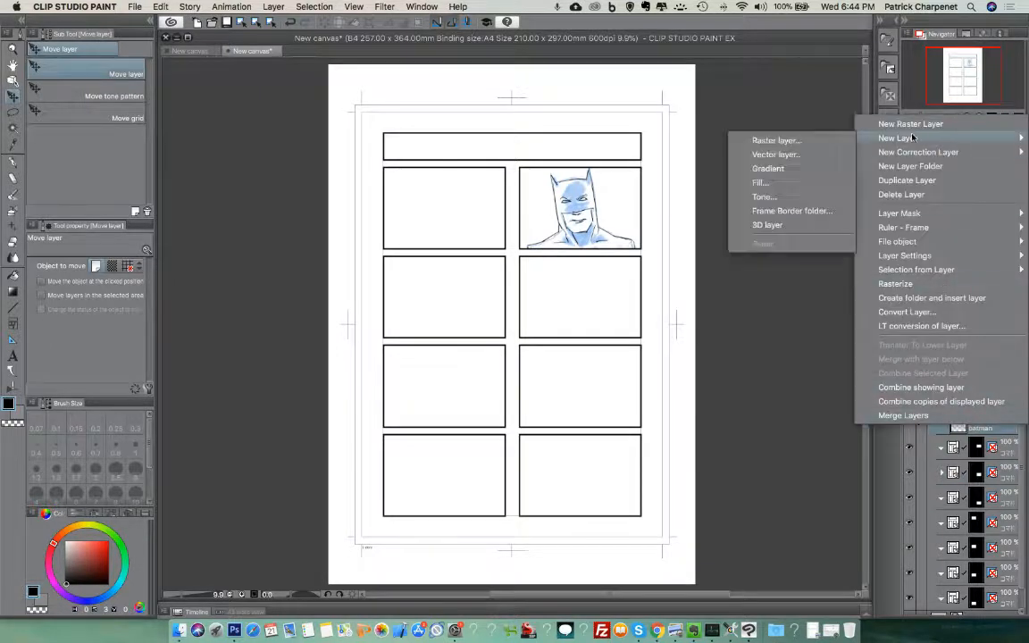
{"action": "left_click", "coordinate": [914, 180]}
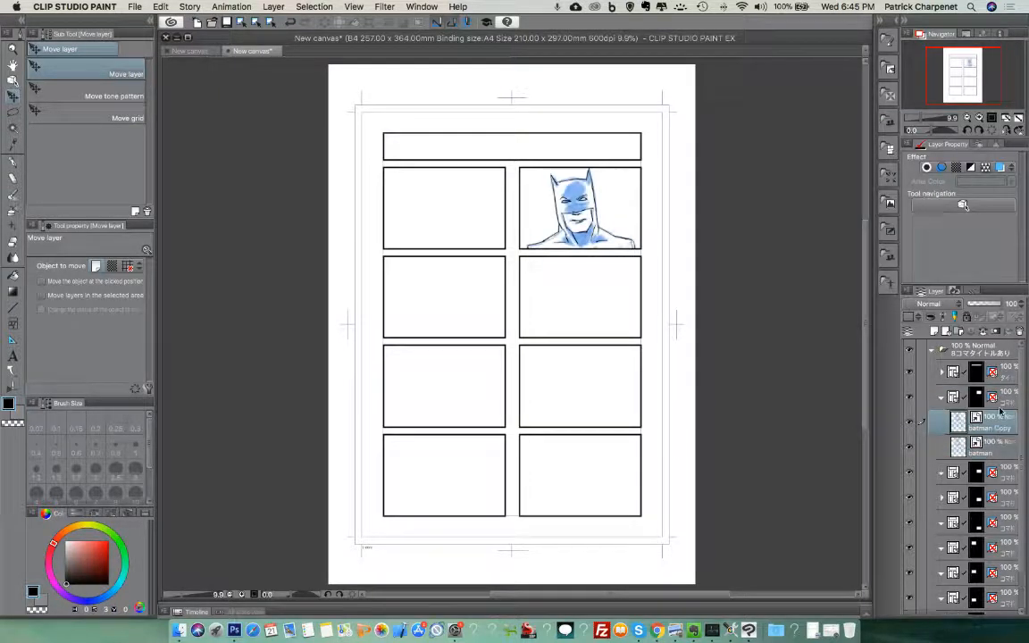
{"action": "mouse_move", "coordinate": [989, 425]}
{"action": "left_mouse_down"}
{"action": "mouse_move", "coordinate": [998, 438]}
{"action": "mouse_move", "coordinate": [966, 501]}
{"action": "left_mouse_up"}
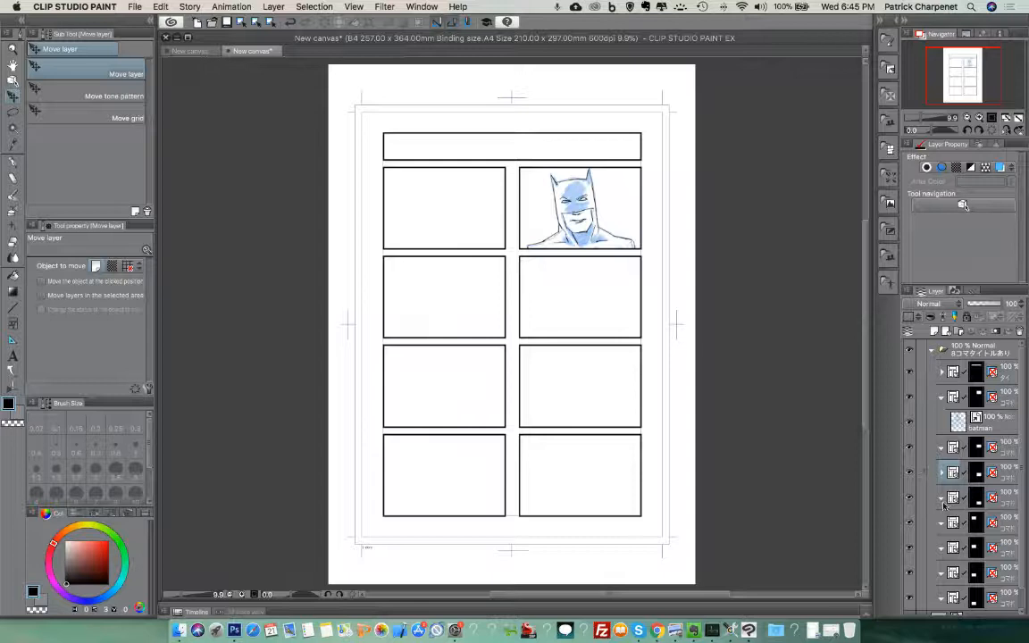
{"action": "left_click", "coordinate": [941, 472]}
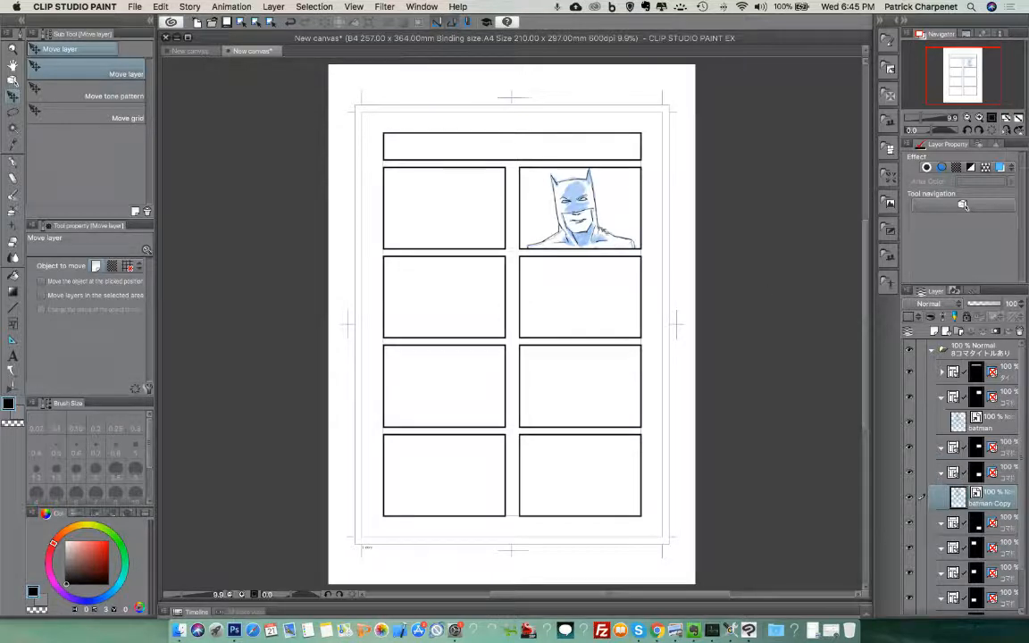
{"action": "left_click_drag", "start_coordinate": [604, 227], "coordinate": [618, 403]}
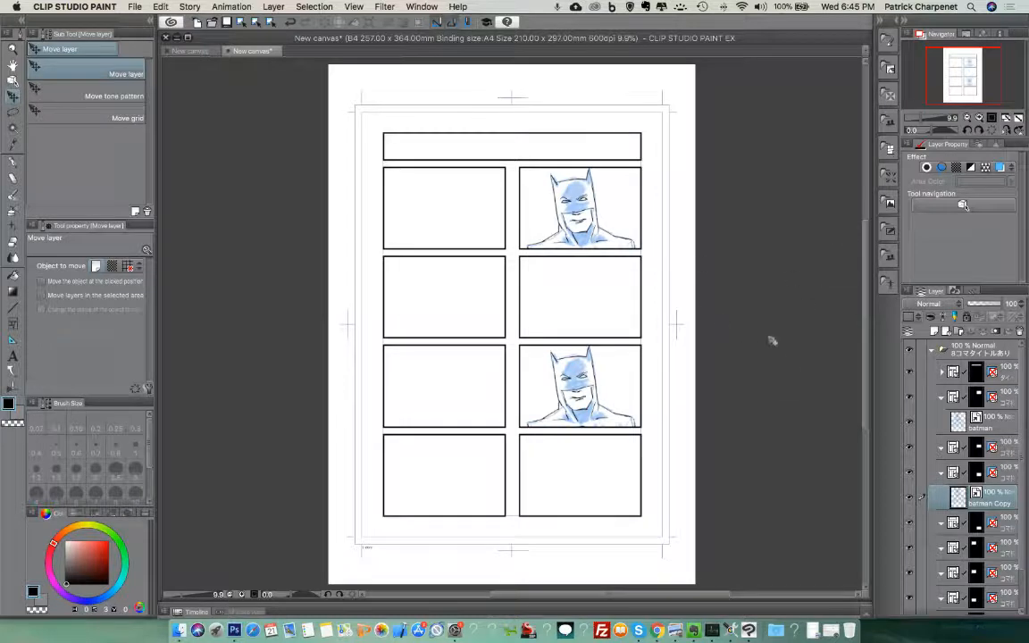
- Toggle the fourth-row right frame folder's visibility to identify it, and add a raster layer above the title frame's folder for pen sketching
{"action": "left_click", "coordinate": [15, 164]}
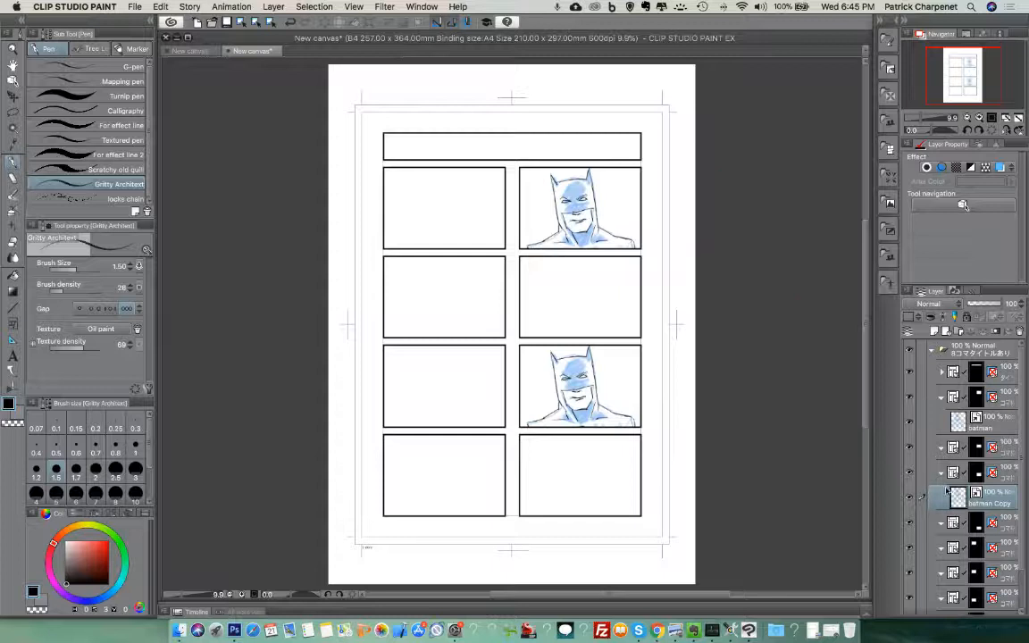
{"action": "left_click", "coordinate": [911, 523]}
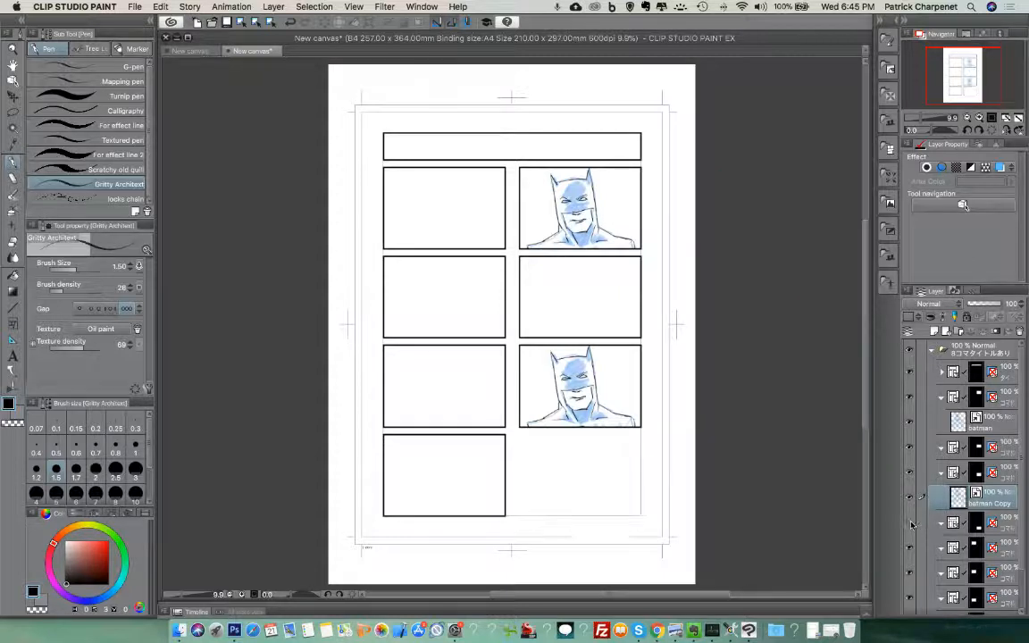
{"action": "left_click", "coordinate": [911, 524]}
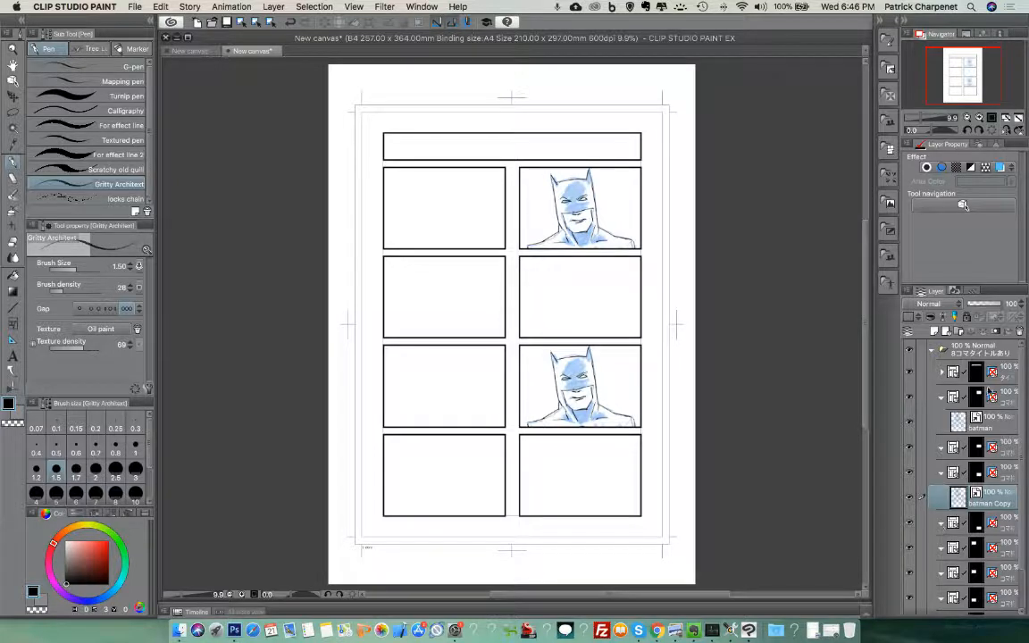
{"action": "left_click", "coordinate": [1001, 378]}
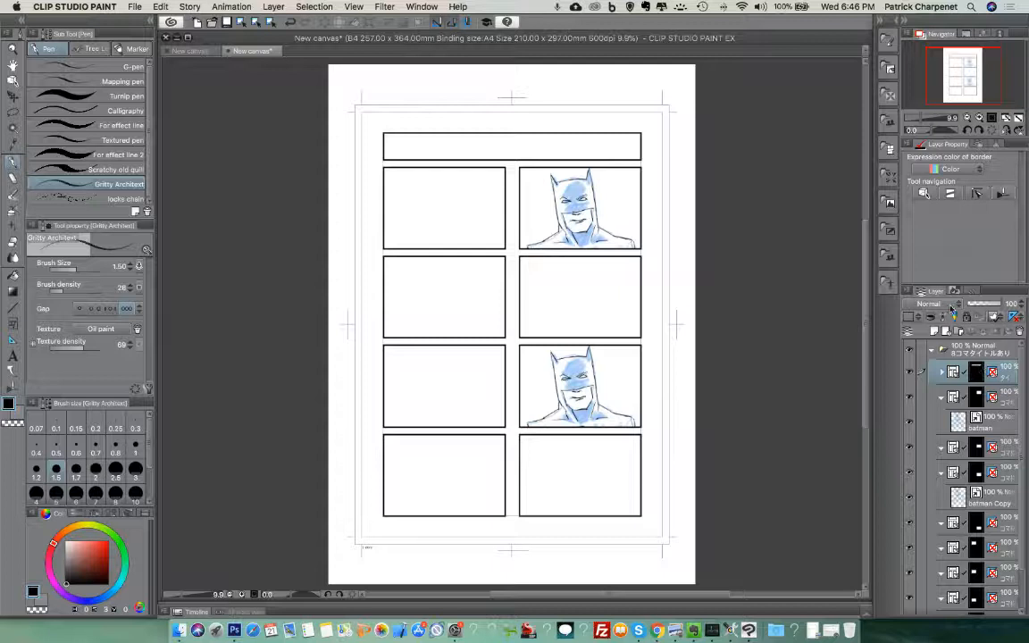
{"action": "left_click", "coordinate": [934, 331]}
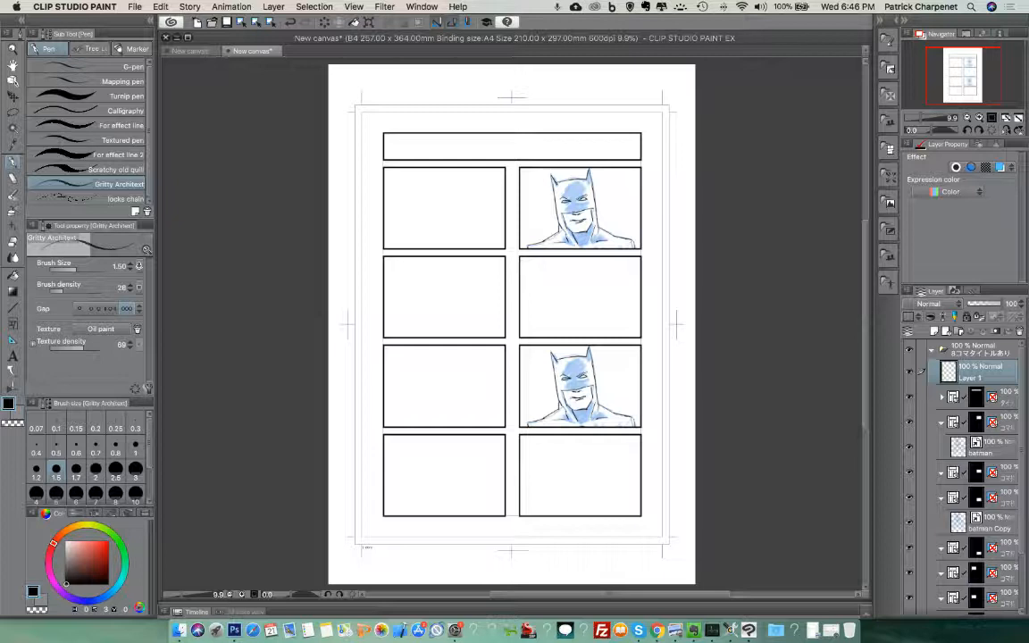
- Sketch rough figures with the Gritty Architect pen in the first- and second-row left frames, and a man's face in the second-row right frame
{"action": "mouse_move", "coordinate": [425, 244]}
{"action": "left_mouse_down"}
{"action": "mouse_move", "coordinate": [436, 214]}
{"action": "mouse_move", "coordinate": [455, 212]}
{"action": "left_mouse_up"}
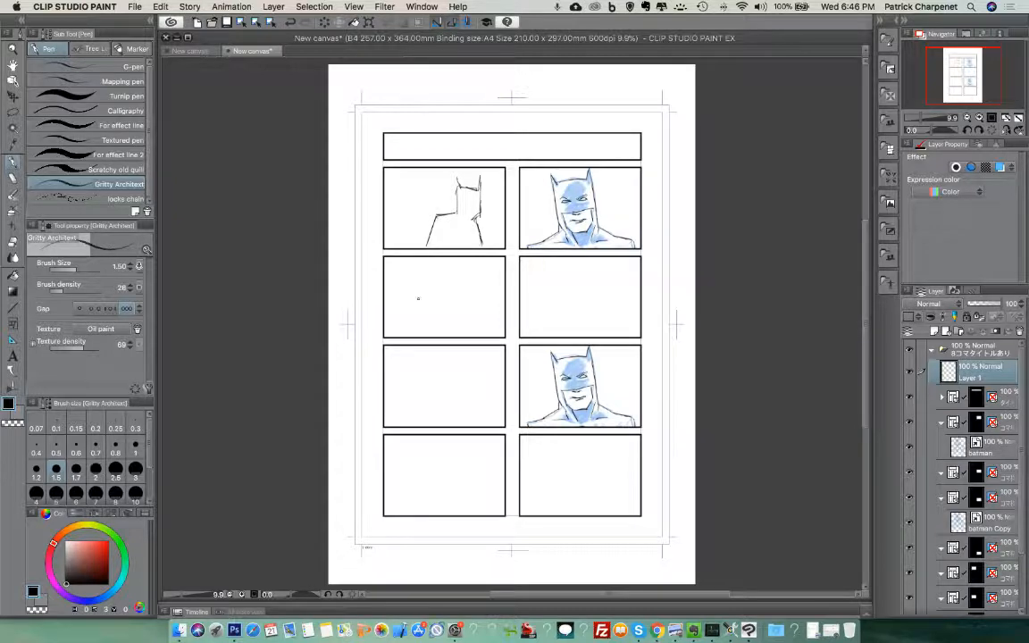
{"action": "mouse_move", "coordinate": [397, 327]}
{"action": "left_mouse_down"}
{"action": "mouse_move", "coordinate": [427, 297]}
{"action": "mouse_move", "coordinate": [463, 302]}
{"action": "mouse_move", "coordinate": [485, 328]}
{"action": "left_mouse_up"}
{"action": "left_click_drag", "start_coordinate": [427, 297], "coordinate": [452, 298]}
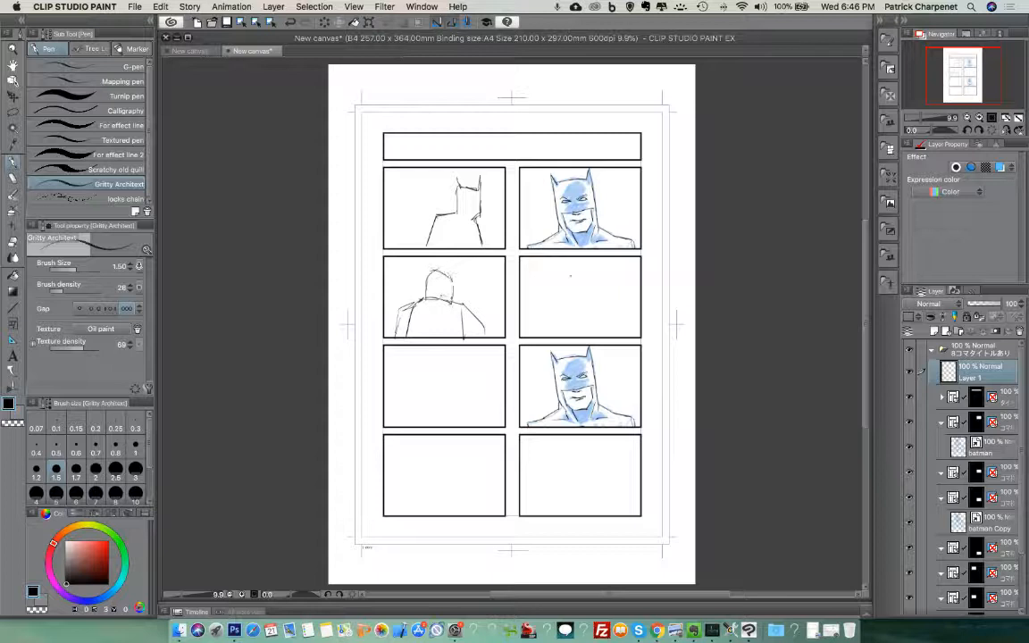
{"action": "mouse_move", "coordinate": [554, 300]}
{"action": "left_mouse_down"}
{"action": "mouse_move", "coordinate": [559, 266]}
{"action": "mouse_move", "coordinate": [589, 270]}
{"action": "mouse_move", "coordinate": [595, 295]}
{"action": "mouse_move", "coordinate": [555, 283]}
{"action": "left_mouse_up"}
{"action": "mouse_move", "coordinate": [581, 266]}
{"action": "left_mouse_down"}
{"action": "mouse_move", "coordinate": [556, 281]}
{"action": "mouse_move", "coordinate": [599, 287]}
{"action": "mouse_move", "coordinate": [579, 310]}
{"action": "left_mouse_up"}
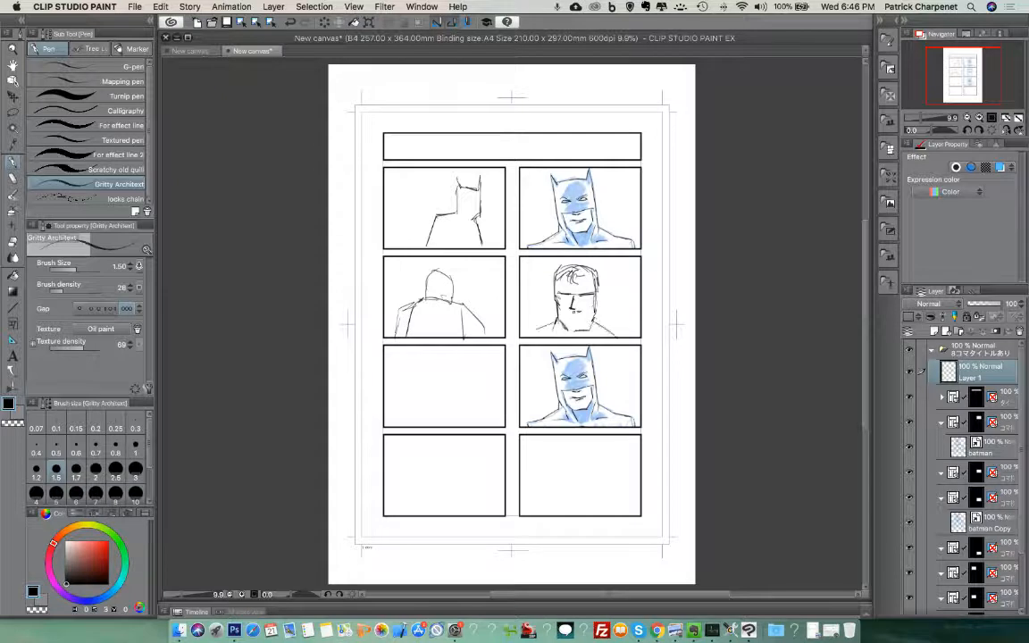
- Rough in two small figures and a simple ledge line in the third-row left frame
{"action": "mouse_move", "coordinate": [417, 425]}
{"action": "left_mouse_down"}
{"action": "mouse_move", "coordinate": [425, 396]}
{"action": "mouse_move", "coordinate": [491, 404]}
{"action": "mouse_move", "coordinate": [490, 432]}
{"action": "left_mouse_up"}
{"action": "mouse_move", "coordinate": [432, 403]}
{"action": "left_mouse_down"}
{"action": "mouse_move", "coordinate": [434, 382]}
{"action": "mouse_move", "coordinate": [438, 404]}
{"action": "left_mouse_up"}
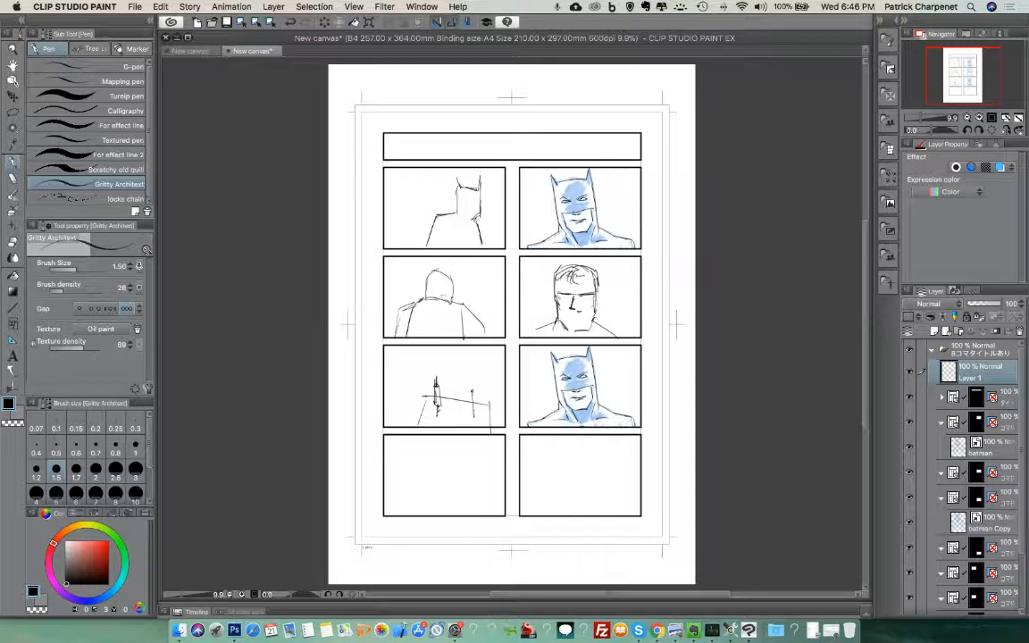
{"action": "left_click_drag", "start_coordinate": [471, 393], "coordinate": [498, 418]}
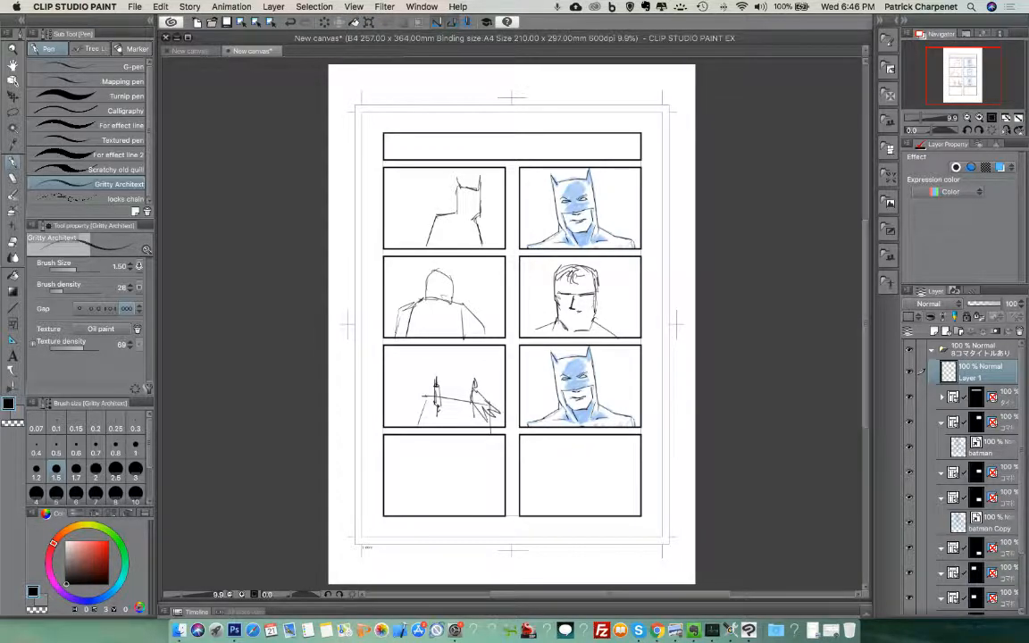
- Sketch an oval head in the fourth-row right frame and two figures, one with pointed ears, in the fourth-row left frame
{"action": "mouse_move", "coordinate": [555, 462]}
{"action": "left_mouse_down"}
{"action": "mouse_move", "coordinate": [566, 436]}
{"action": "mouse_move", "coordinate": [597, 446]}
{"action": "mouse_move", "coordinate": [604, 464]}
{"action": "mouse_move", "coordinate": [554, 466]}
{"action": "left_mouse_up"}
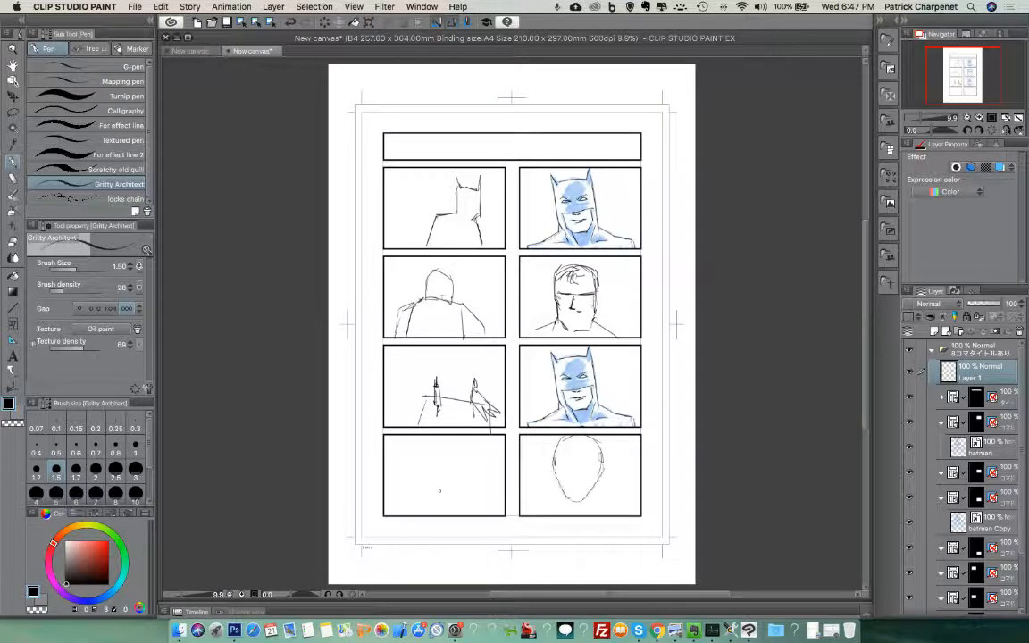
{"action": "left_click_drag", "start_coordinate": [411, 516], "coordinate": [423, 463]}
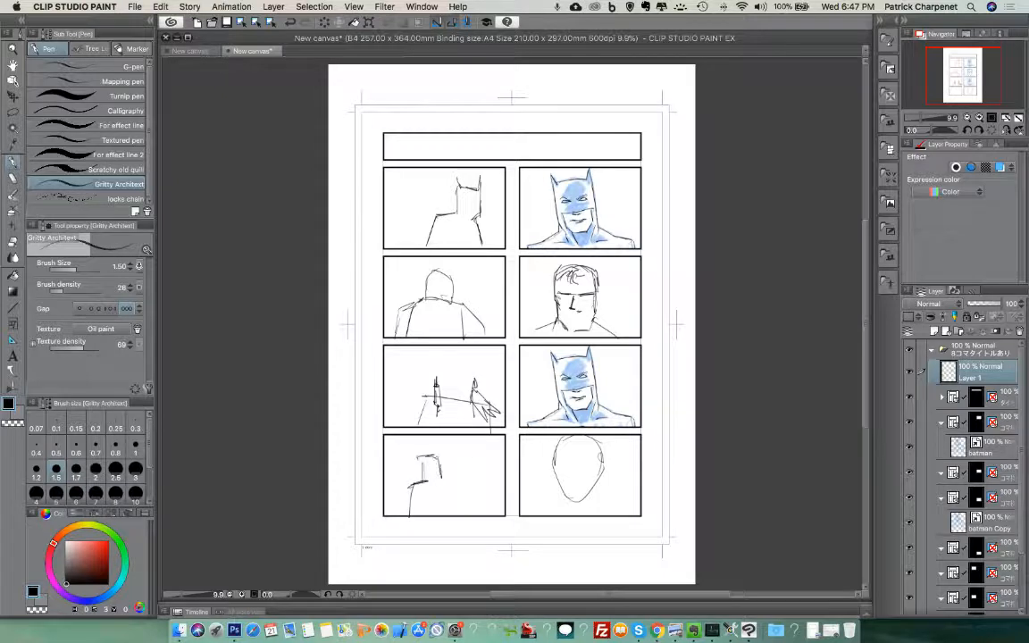
{"action": "left_click_drag", "start_coordinate": [443, 485], "coordinate": [447, 515]}
{"action": "mouse_move", "coordinate": [490, 464]}
{"action": "left_mouse_down"}
{"action": "mouse_move", "coordinate": [491, 440]}
{"action": "mouse_move", "coordinate": [485, 485]}
{"action": "mouse_move", "coordinate": [502, 479]}
{"action": "mouse_move", "coordinate": [489, 512]}
{"action": "left_mouse_up"}
{"action": "left_click_drag", "start_coordinate": [495, 484], "coordinate": [500, 500]}
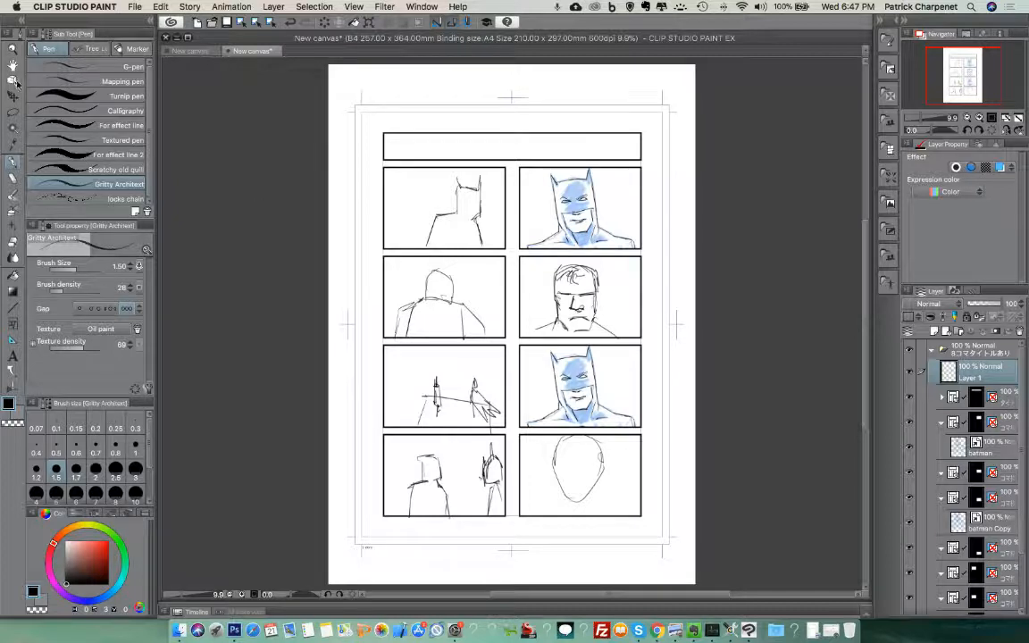
- Select the man's face sketch with a rectangular marquee and paste a copy of it into the second-row right frame's folder
{"action": "left_click", "coordinate": [13, 110]}
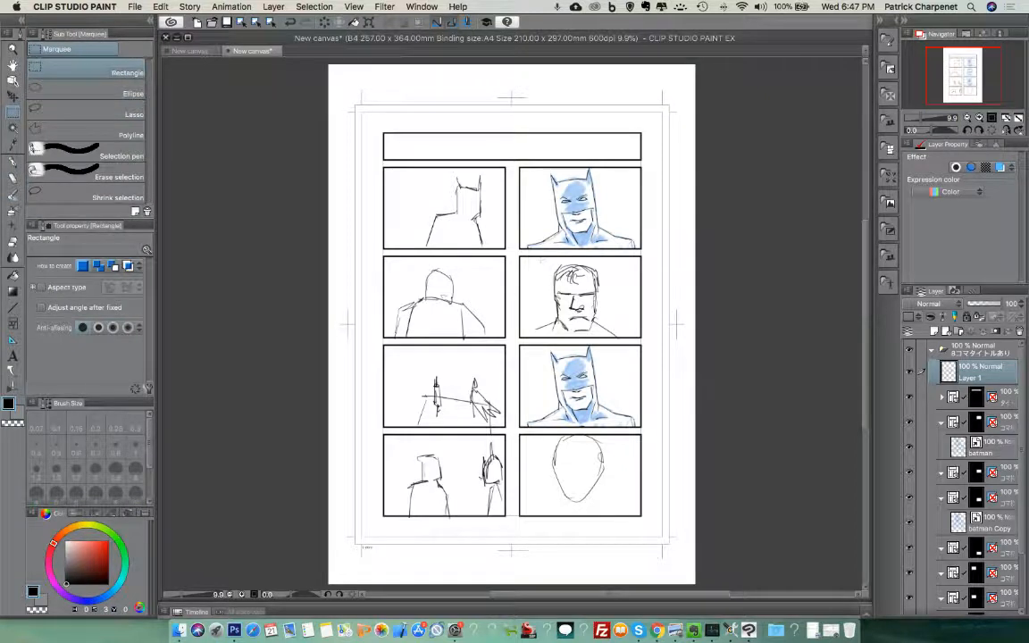
{"action": "left_click_drag", "start_coordinate": [525, 259], "coordinate": [626, 338]}
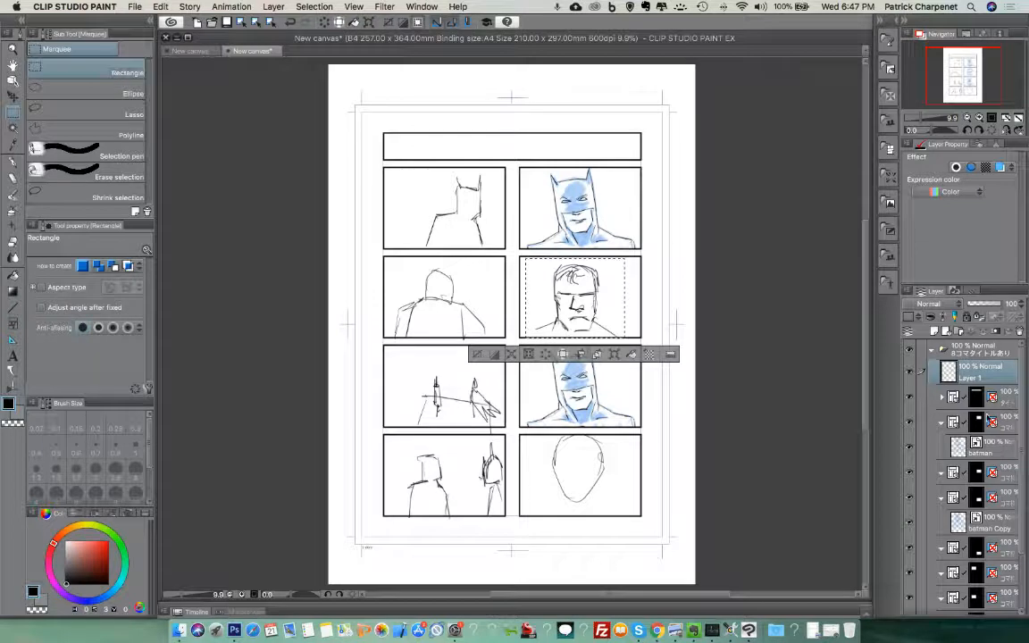
{"action": "left_click", "coordinate": [911, 423]}
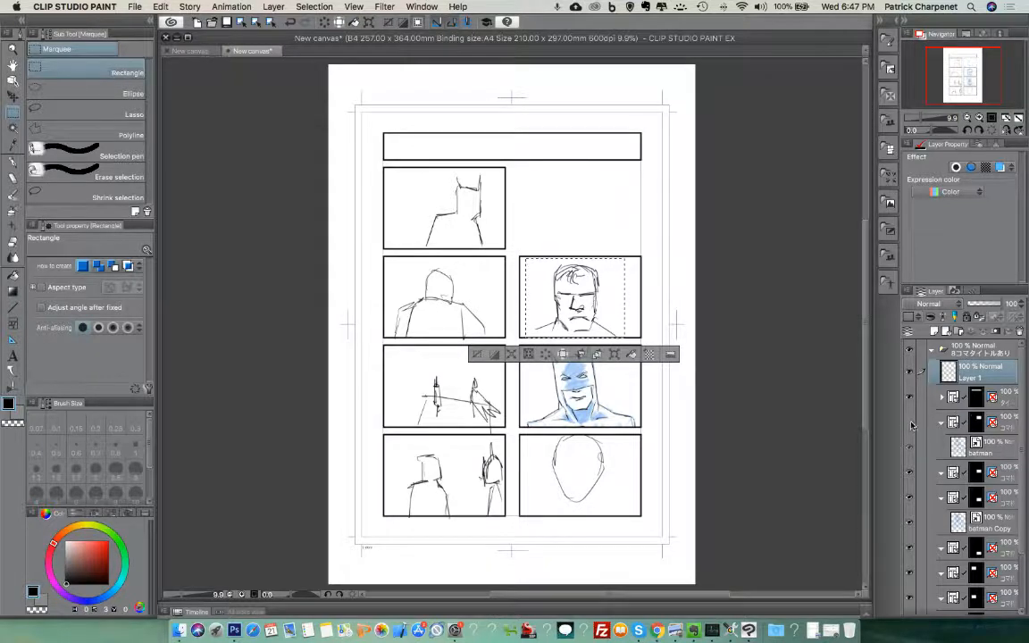
{"action": "left_click", "coordinate": [911, 423]}
{"action": "left_click", "coordinate": [911, 447]}
{"action": "left_click", "coordinate": [911, 449]}
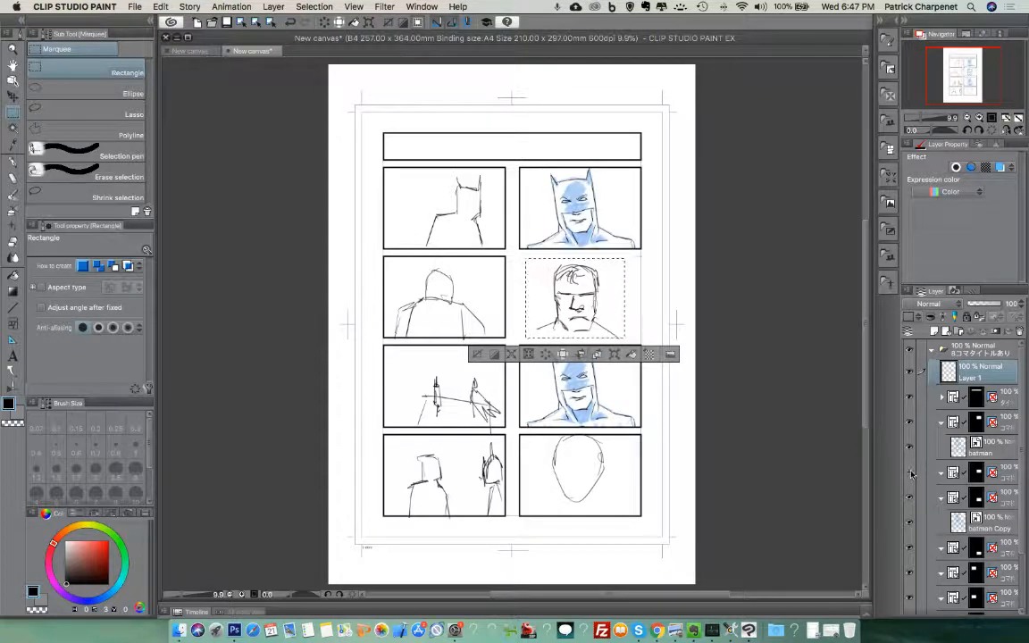
{"action": "left_click", "coordinate": [1001, 478]}
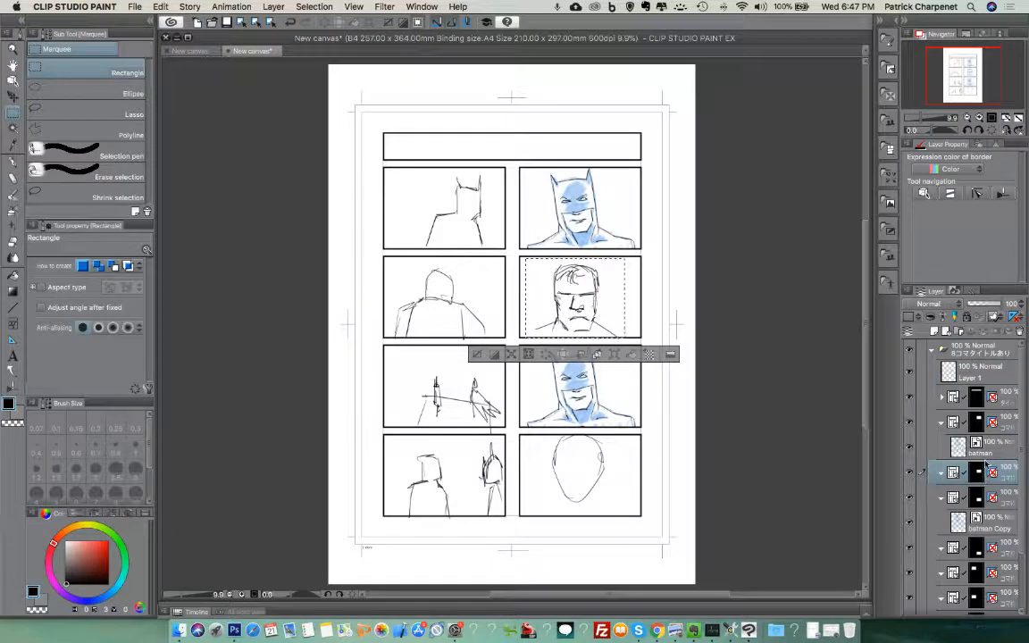
{"action": "key", "text": "super+v"}
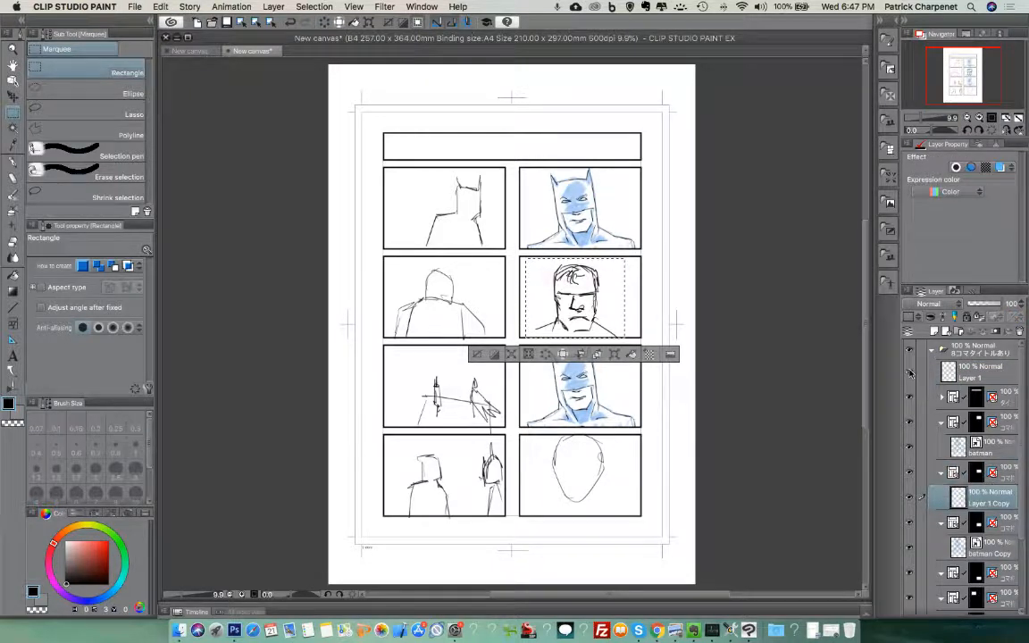
- Turn on the blue layer color for Layer 1 and lower its opacity to 43%
{"action": "left_click", "coordinate": [974, 373]}
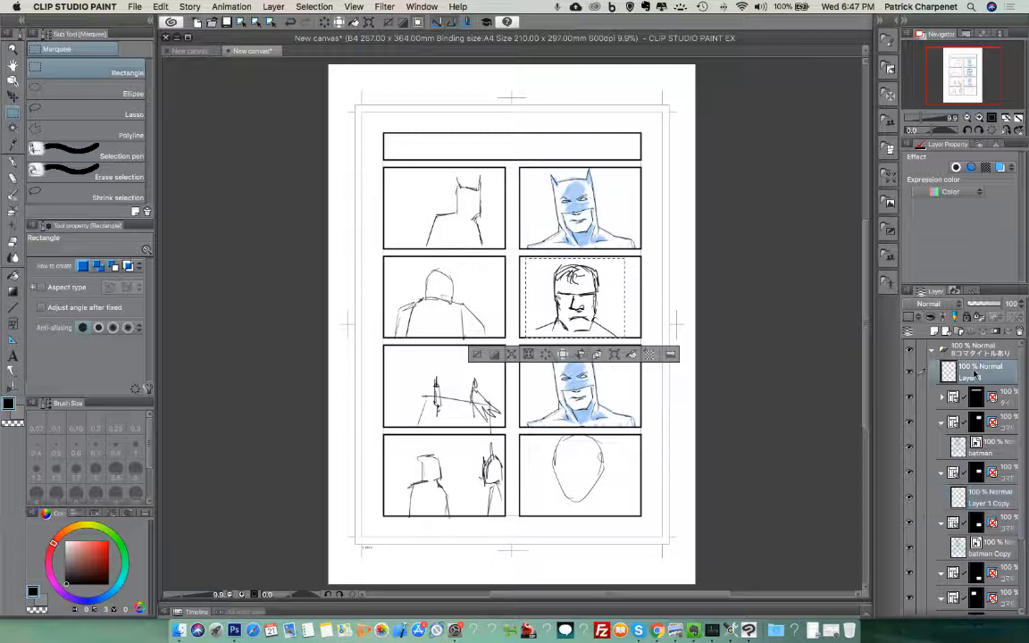
{"action": "left_click", "coordinate": [1002, 167]}
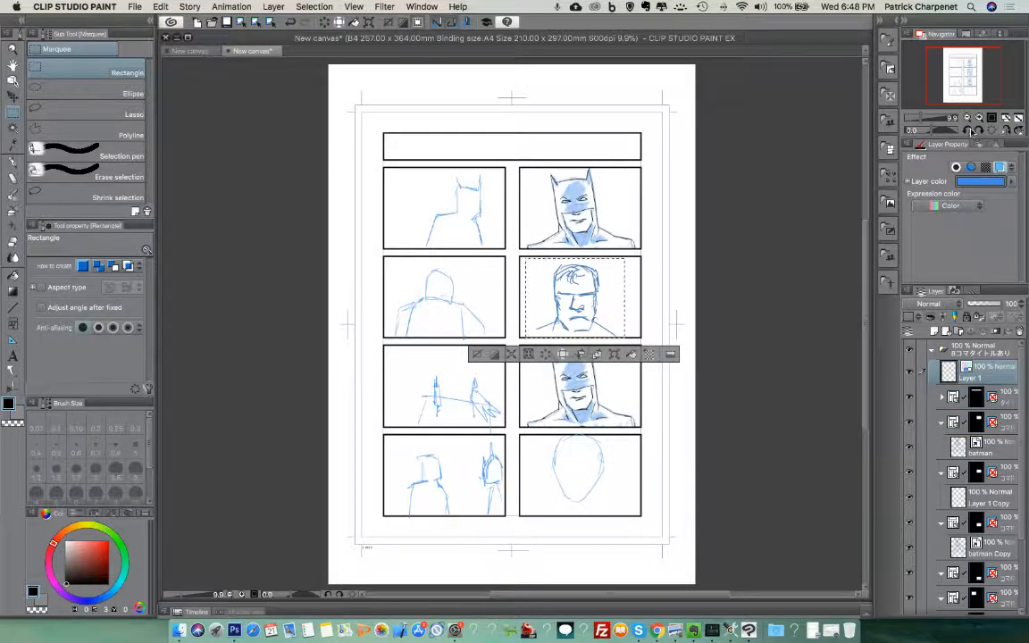
{"action": "left_click", "coordinate": [981, 305]}
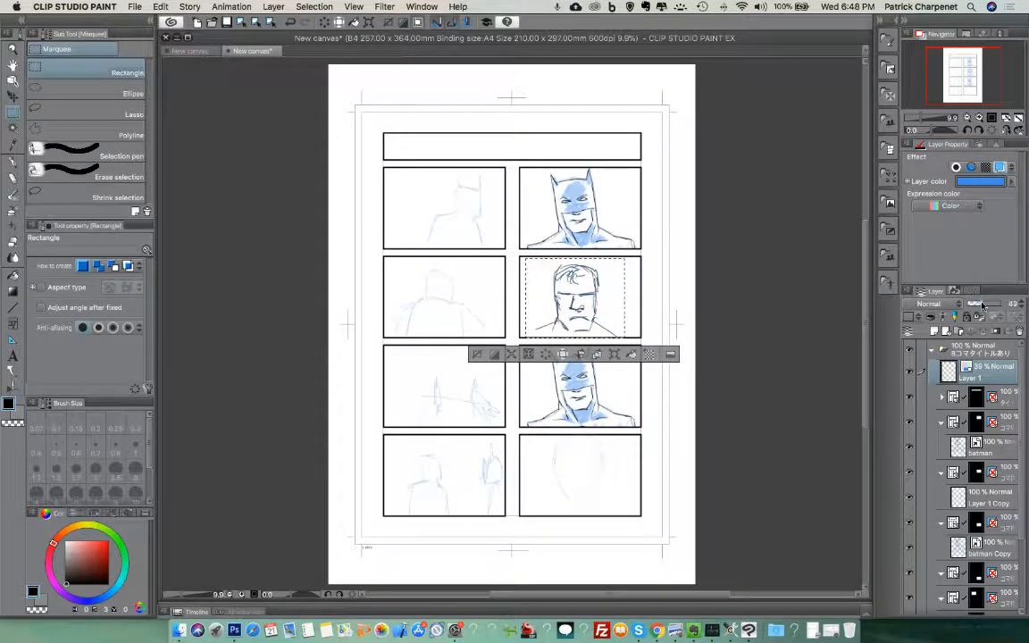
{"action": "left_click_drag", "start_coordinate": [981, 306], "coordinate": [983, 306]}
- Start converting Layer 1 Copy to a file object with the Canvas Size area, keeping the original layer
{"action": "left_click", "coordinate": [997, 454]}
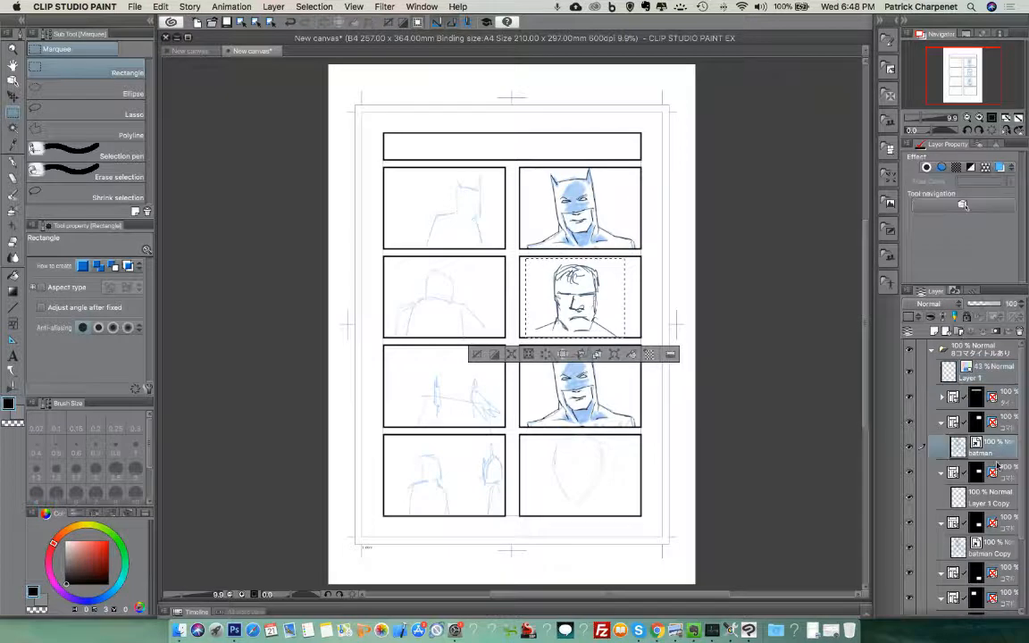
{"action": "left_click", "coordinate": [988, 497]}
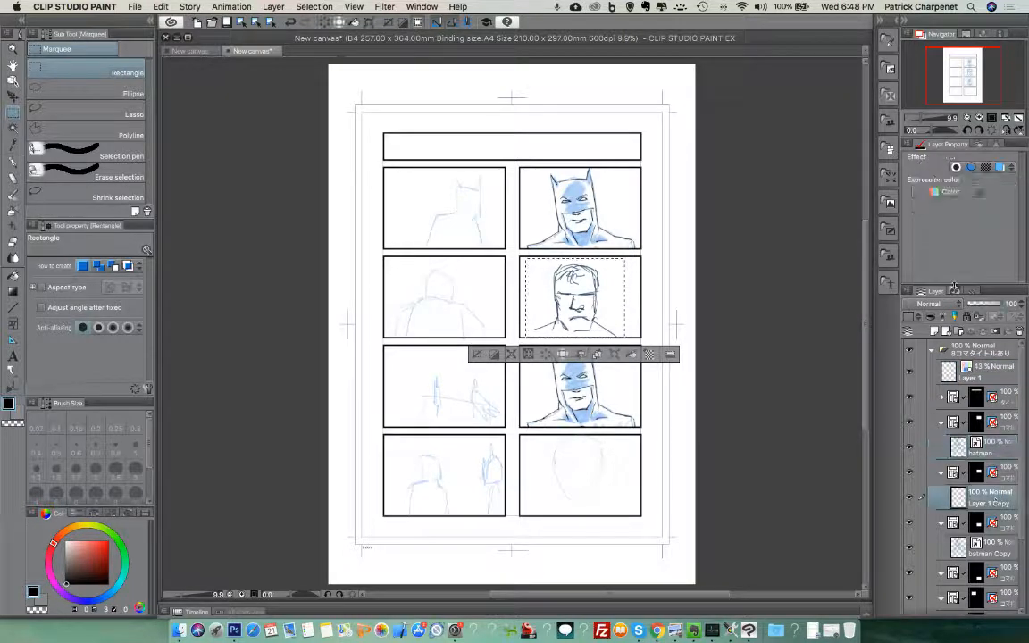
{"action": "left_click", "coordinate": [908, 290]}
{"action": "mouse_move", "coordinate": [855, 292]}
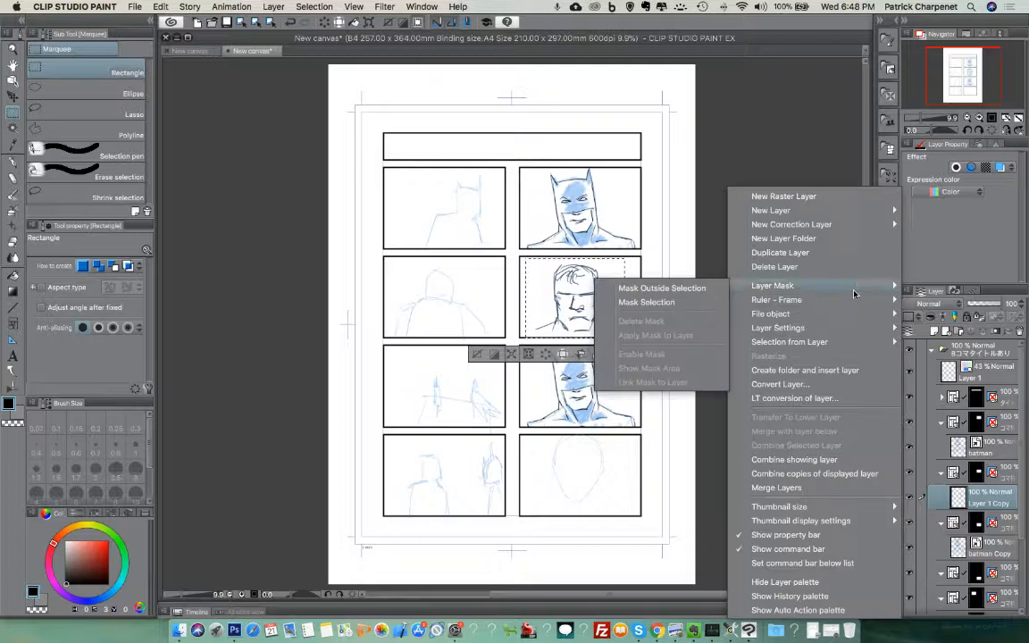
{"action": "mouse_move", "coordinate": [839, 313]}
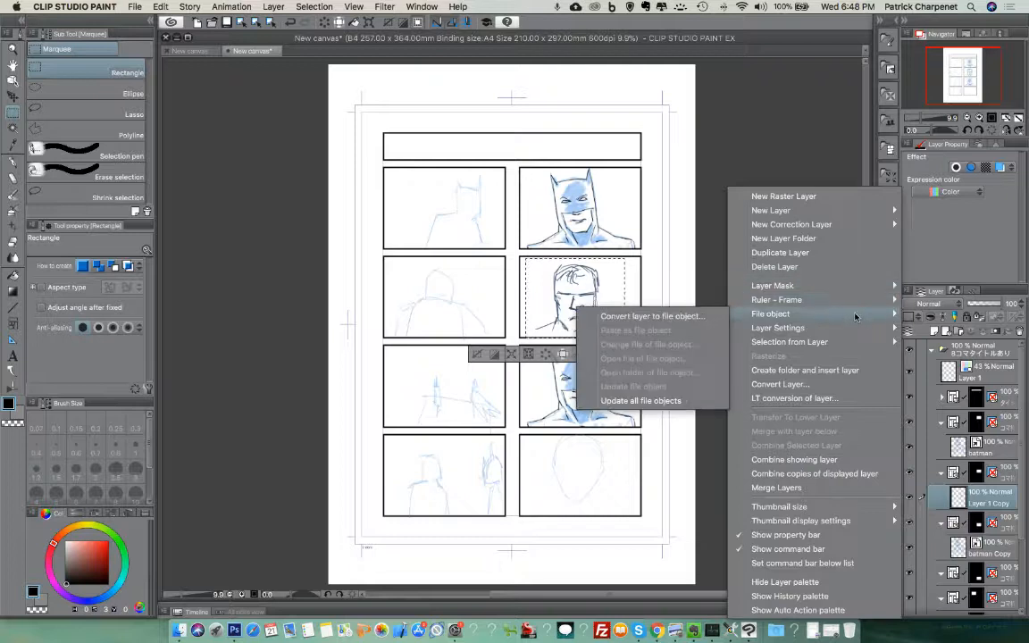
{"action": "left_click", "coordinate": [694, 317]}
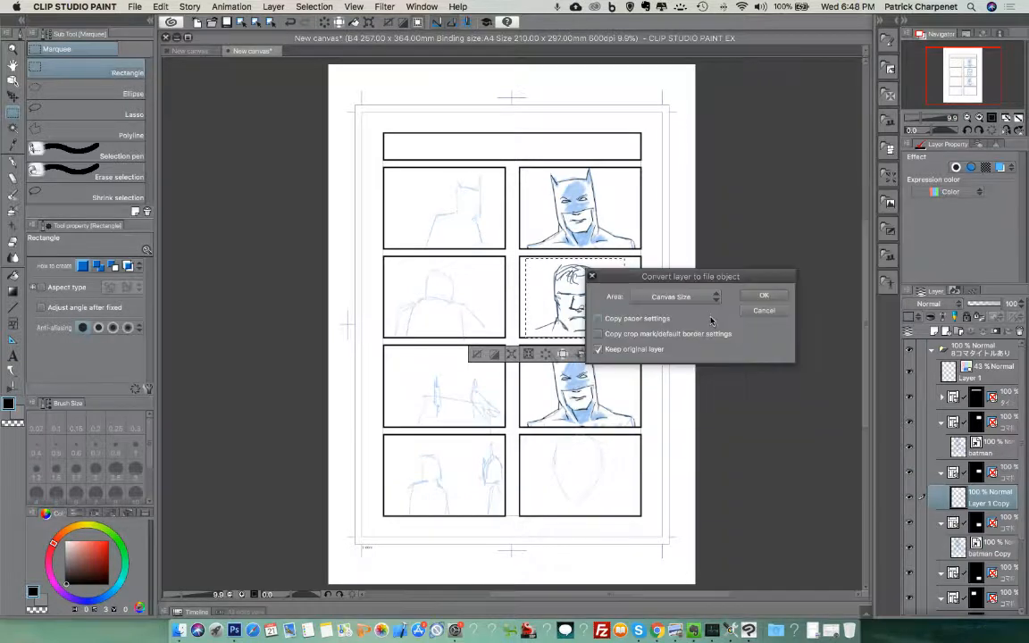
{"action": "left_click", "coordinate": [766, 296]}
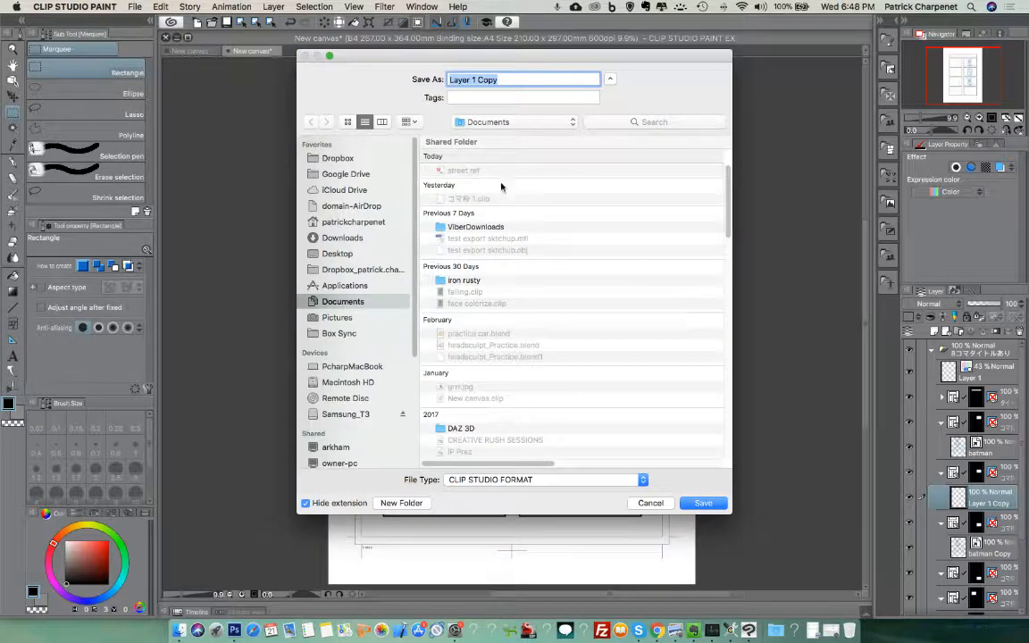
- Save the file object as supey in CLIP STUDIO FORMAT in the smart scenes folder inside Pictures > sample page prep
{"action": "type", "text": "su"}
{"action": "scroll", "coordinate": [506, 183], "scroll_direction": "down", "scroll_amount": 1}
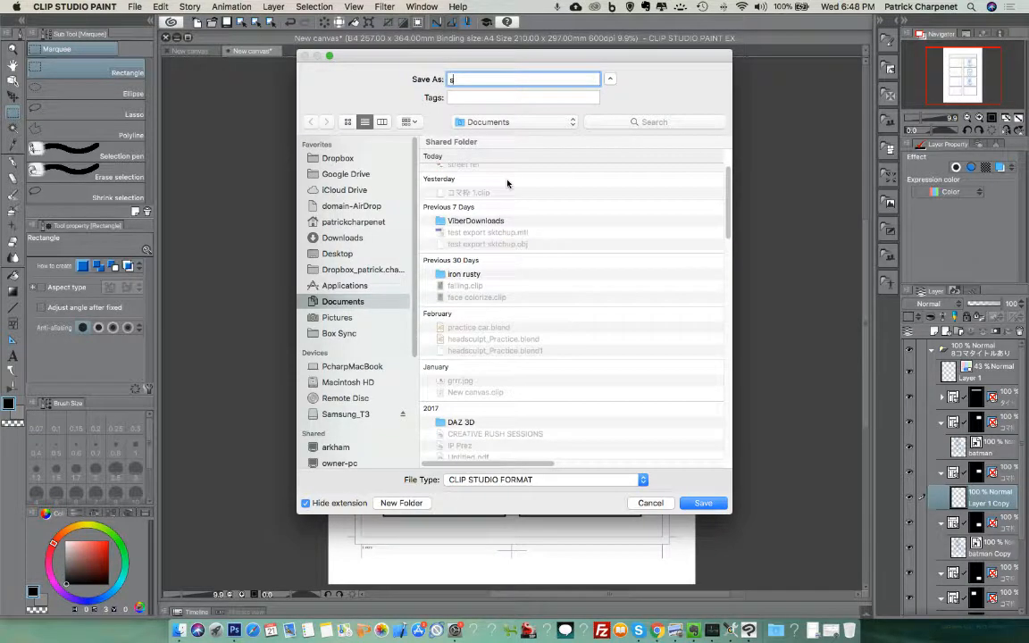
{"action": "type", "text": "pey"}
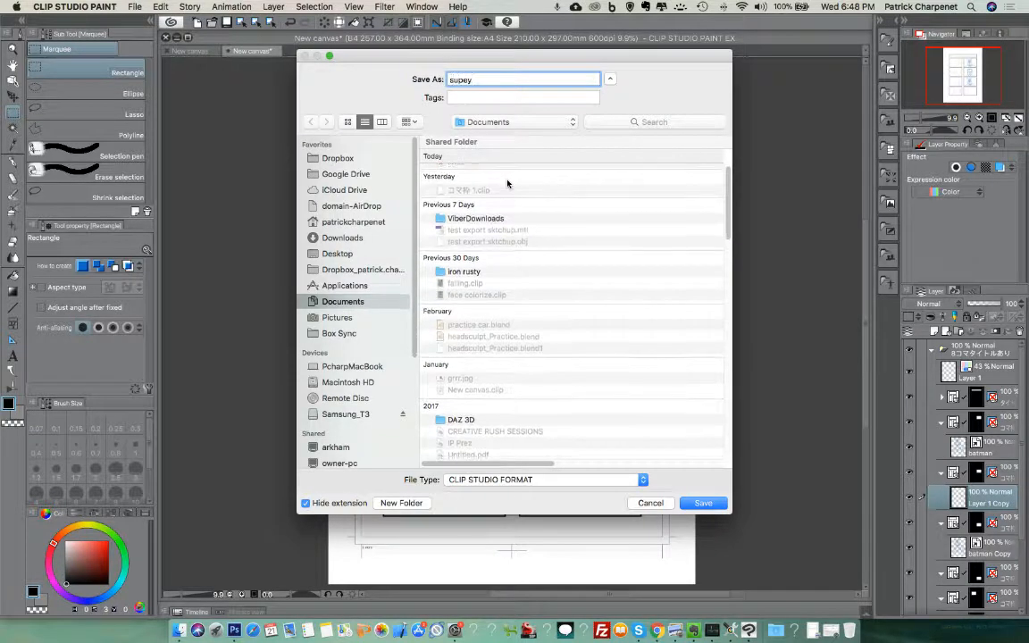
{"action": "left_click", "coordinate": [367, 317]}
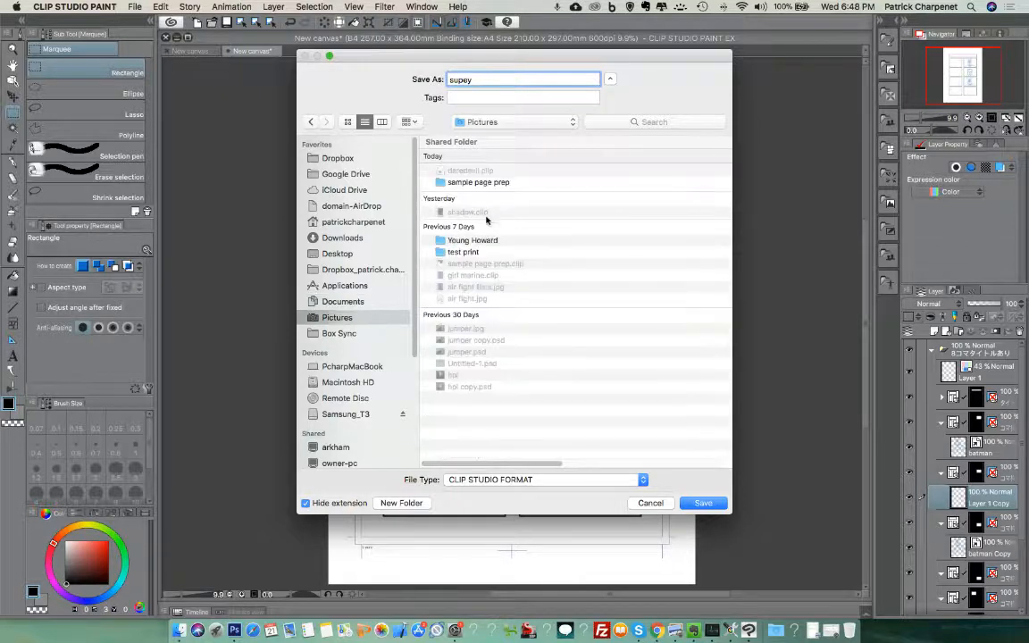
{"action": "double_click", "coordinate": [482, 183]}
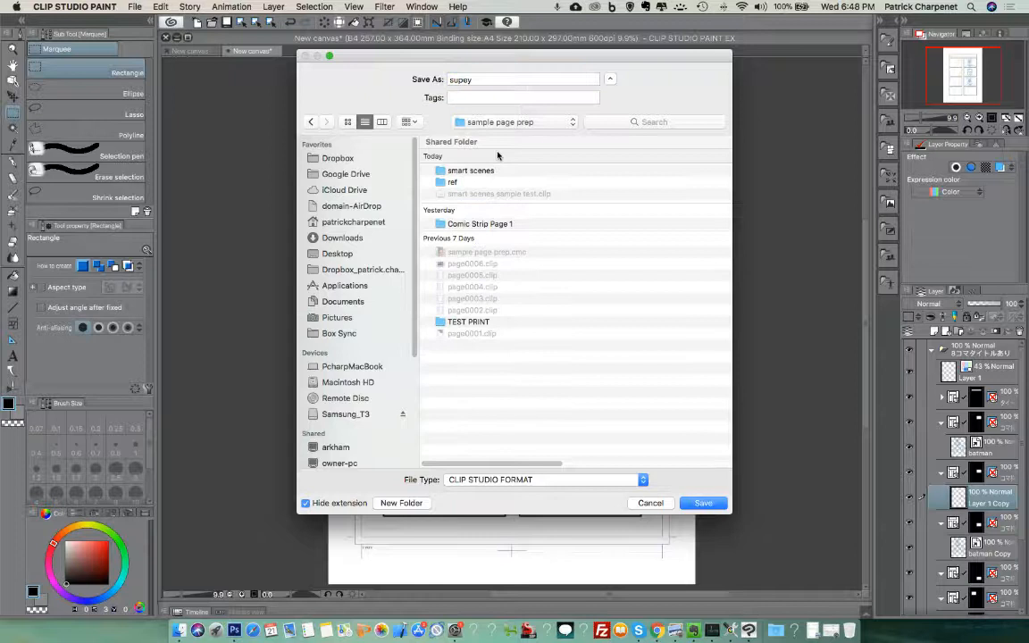
{"action": "double_click", "coordinate": [477, 169]}
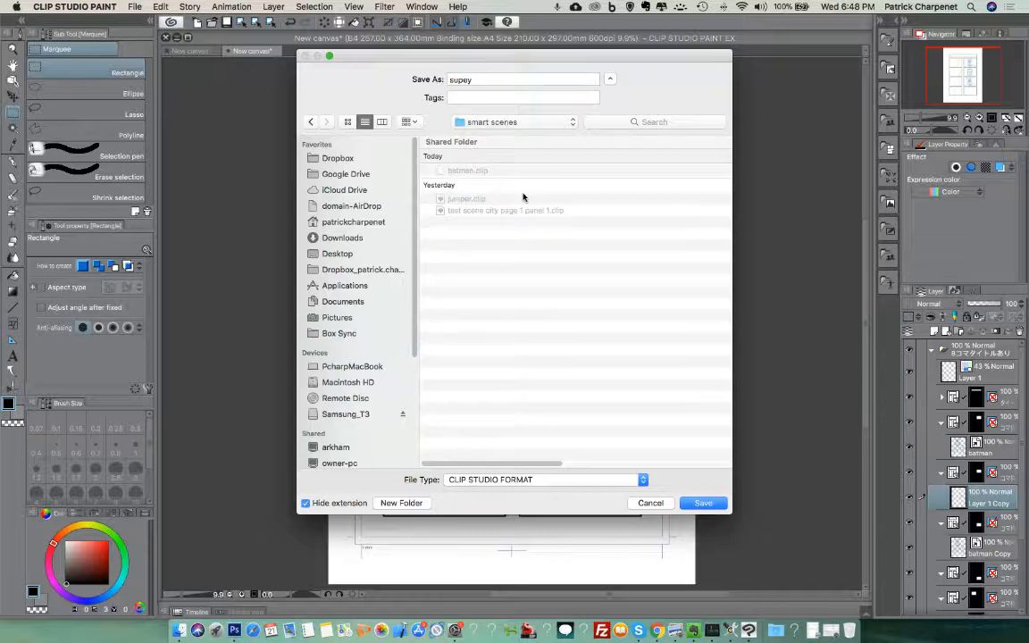
{"action": "left_click", "coordinate": [698, 504]}
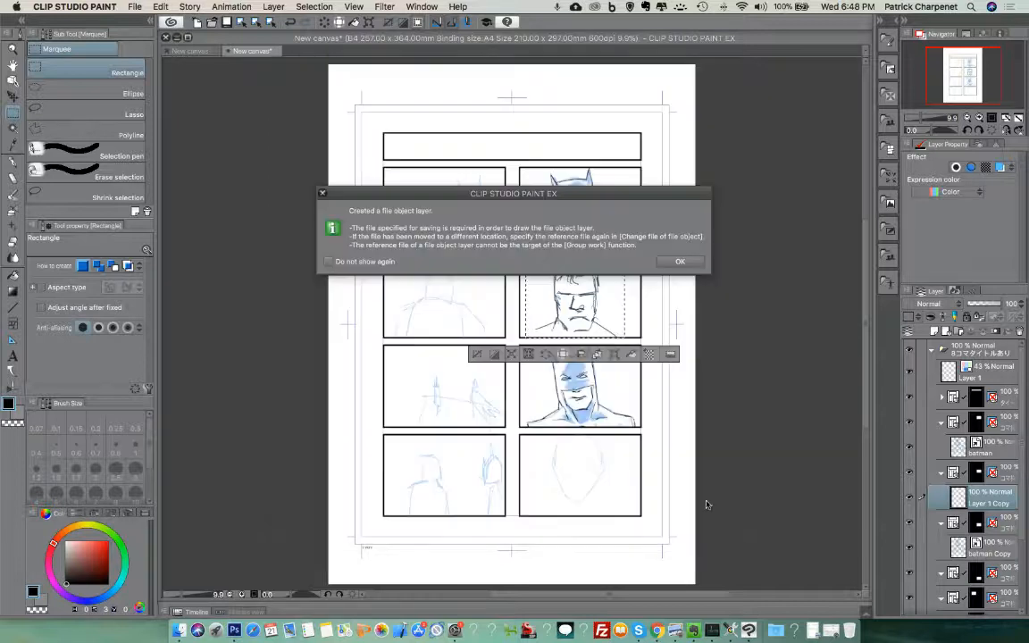
{"action": "left_click", "coordinate": [675, 261]}
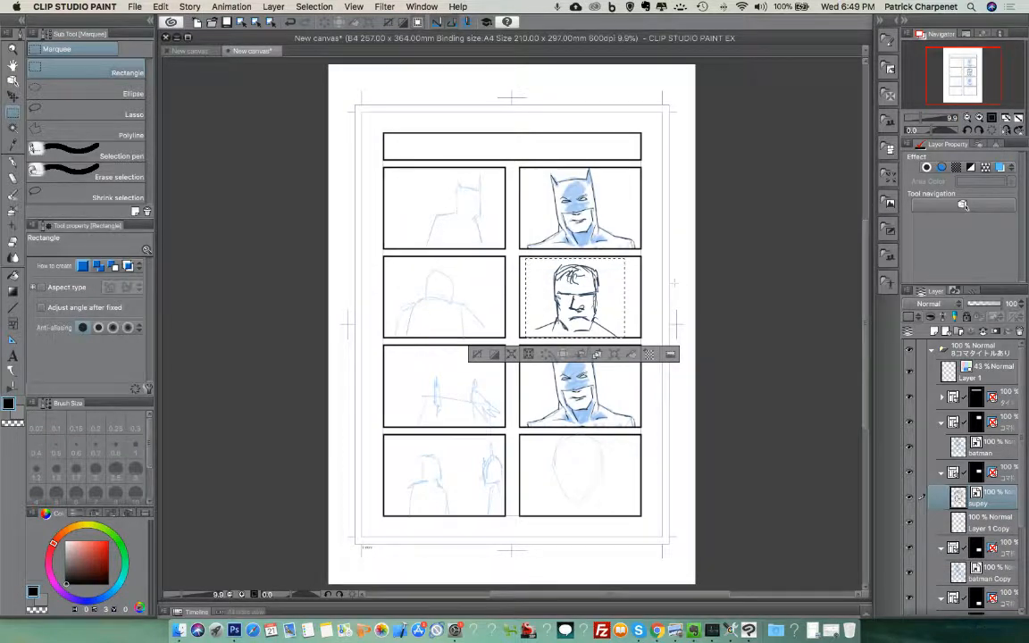
- Hide the original Layer 1 Copy and open the source file of the supey file object
{"action": "key", "text": "super+d"}
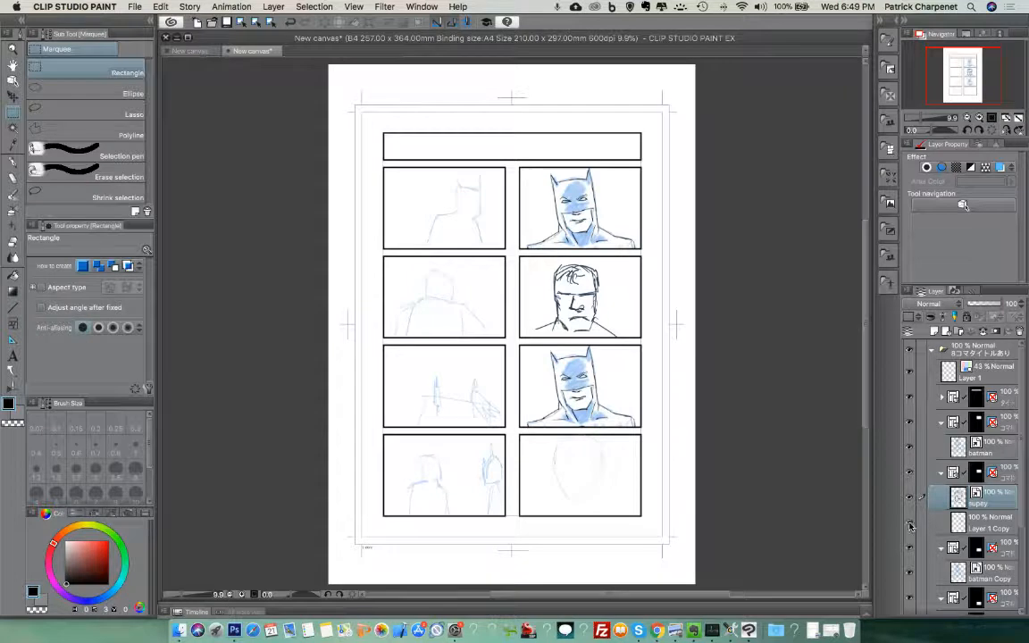
{"action": "left_click", "coordinate": [910, 525]}
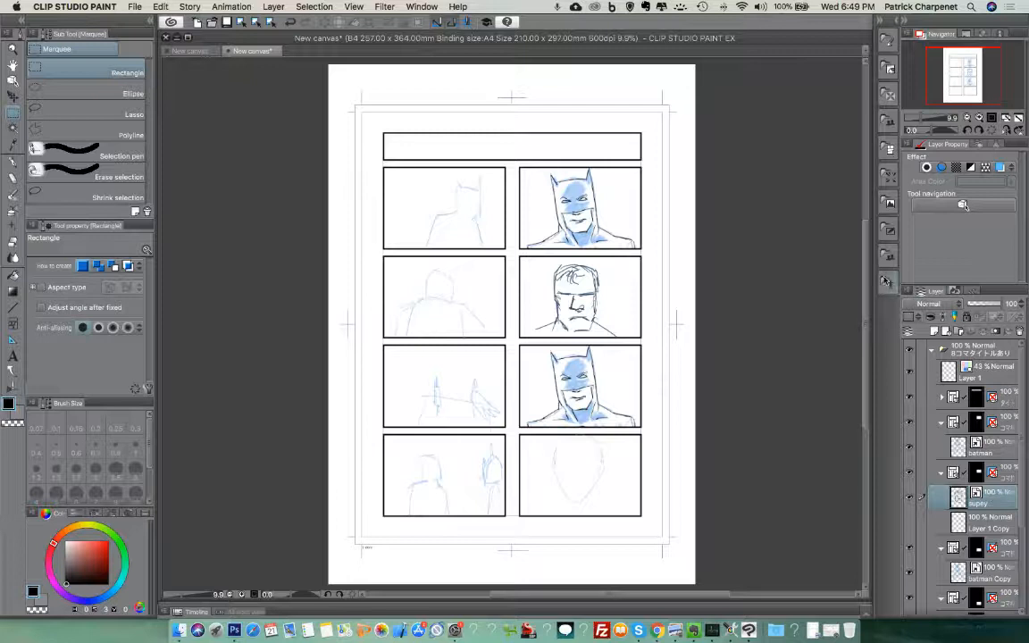
{"action": "left_click", "coordinate": [920, 292]}
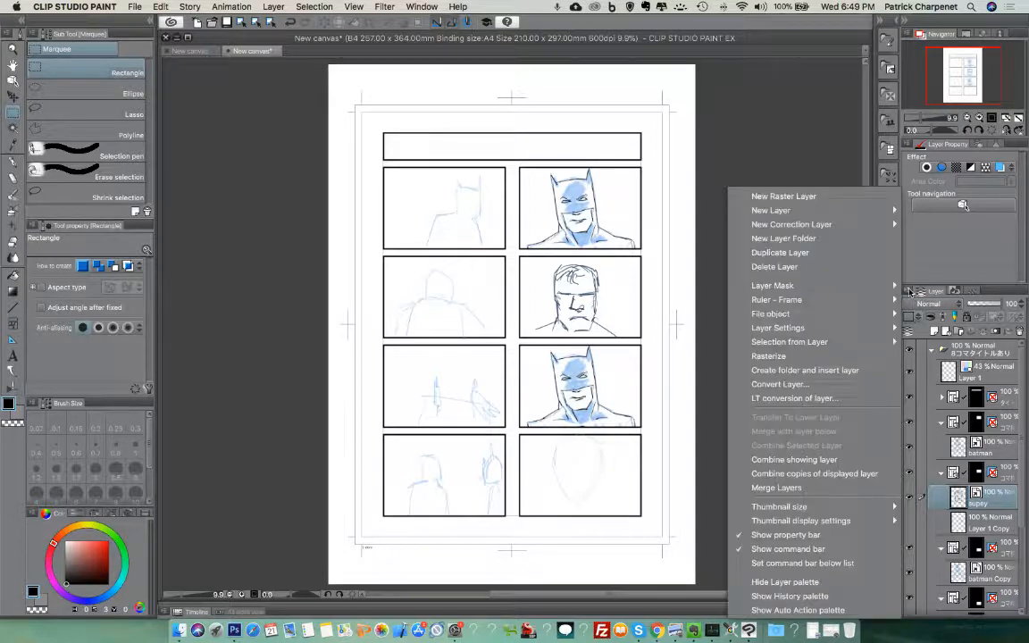
{"action": "mouse_move", "coordinate": [761, 314]}
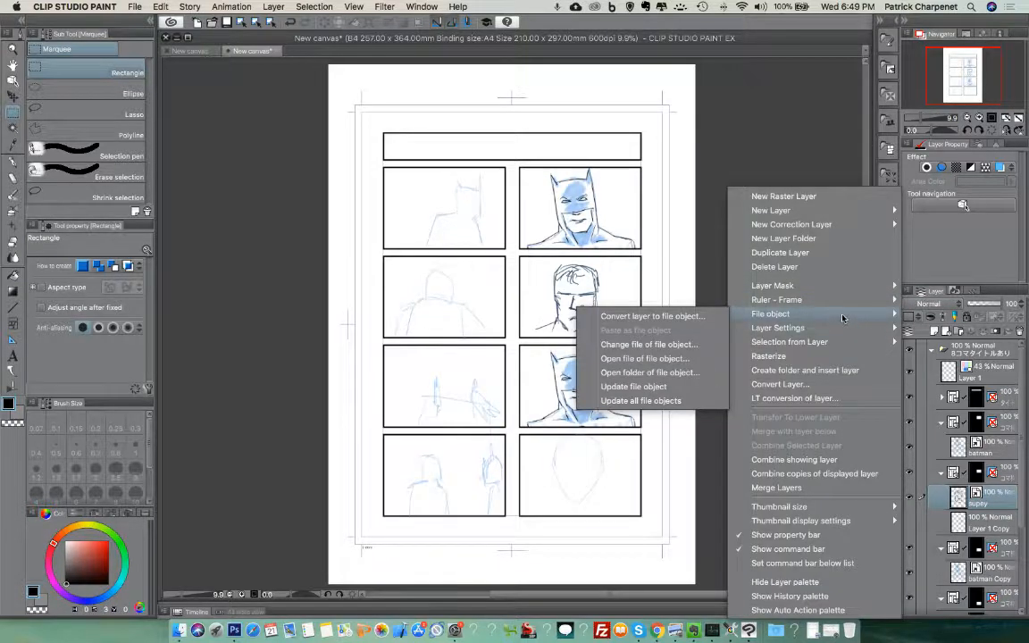
{"action": "left_click", "coordinate": [666, 358]}
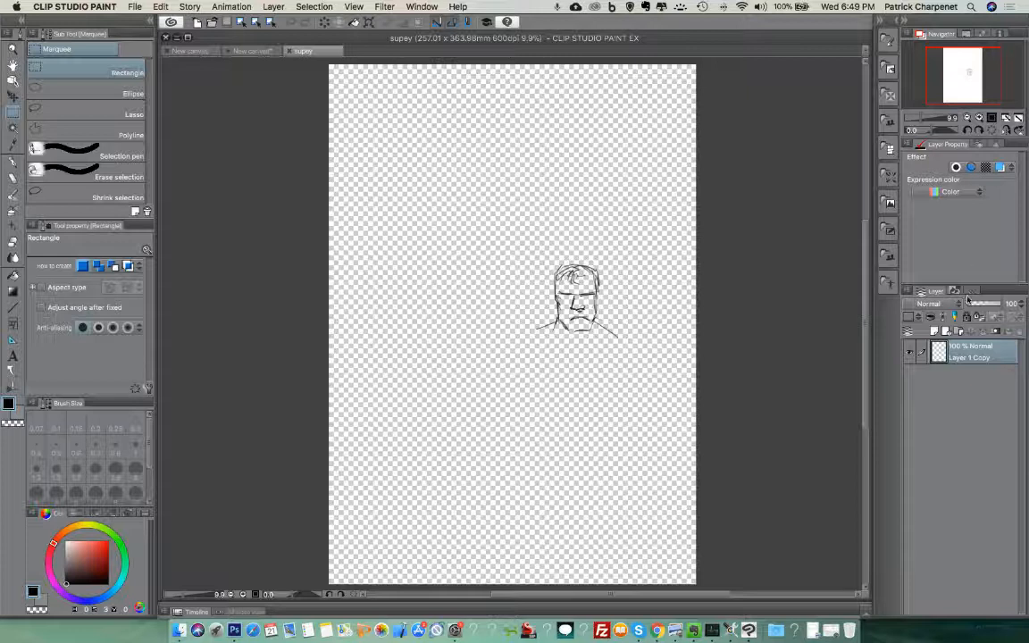
- Turn on the blue layer color for the sketch layer in supey and add a new raster layer above it
{"action": "left_click", "coordinate": [999, 169]}
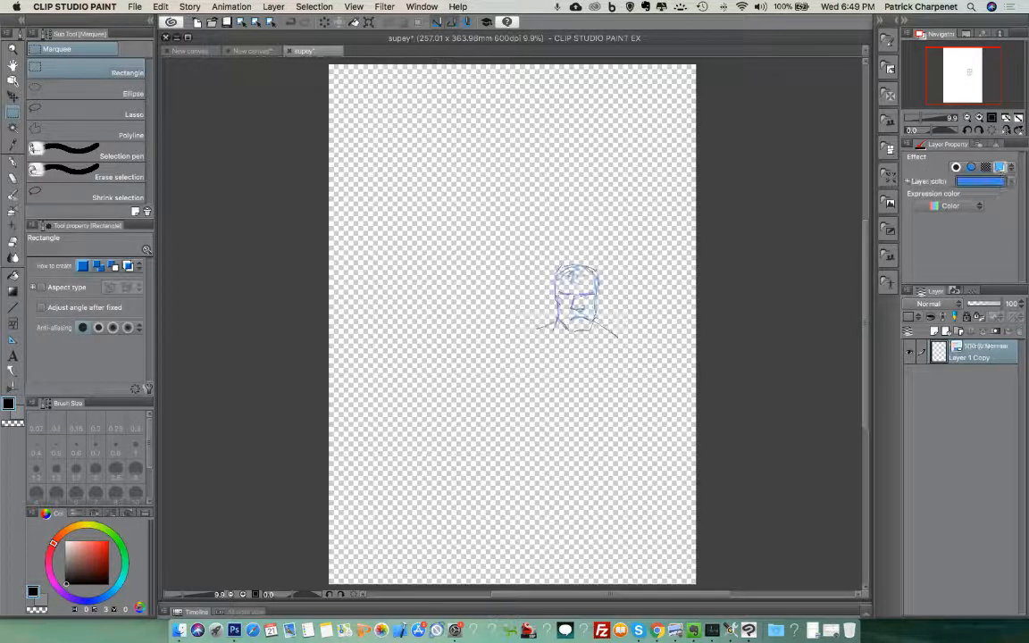
{"action": "left_click", "coordinate": [935, 332]}
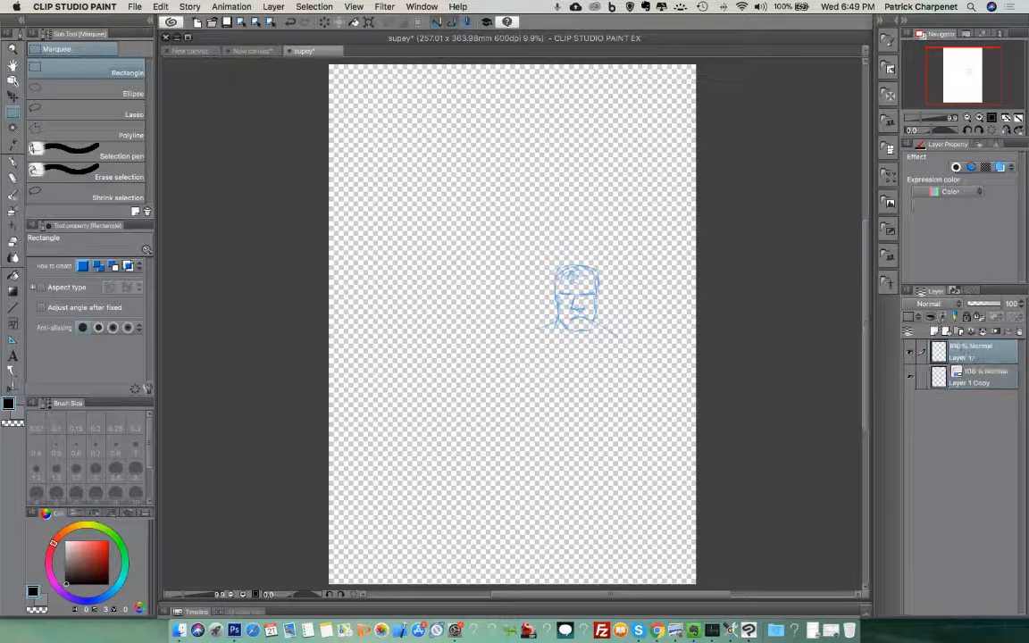
- Ink the man's eyes, nose, mouth and the ear on the left of his face in black with the G-pen
{"action": "scroll", "coordinate": [588, 298], "scroll_direction": "up", "scroll_amount": 10}
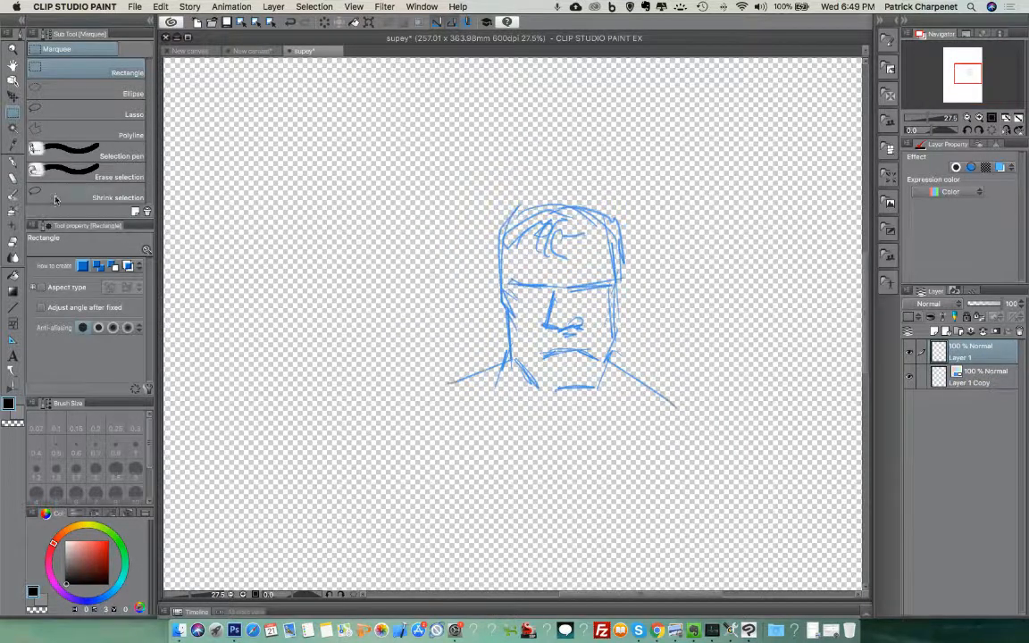
{"action": "left_click", "coordinate": [12, 159]}
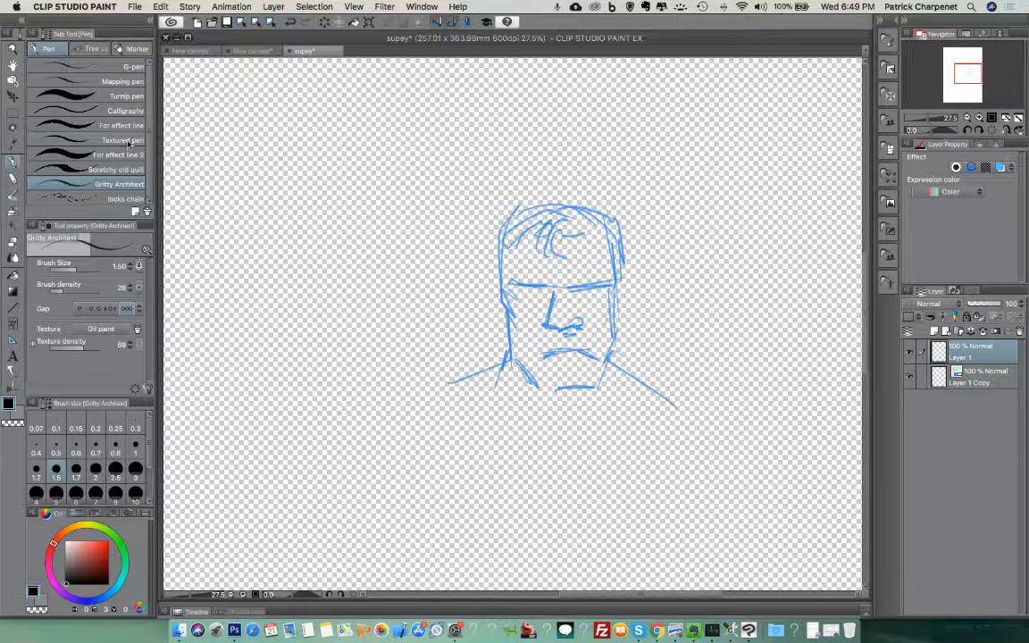
{"action": "left_click", "coordinate": [132, 66]}
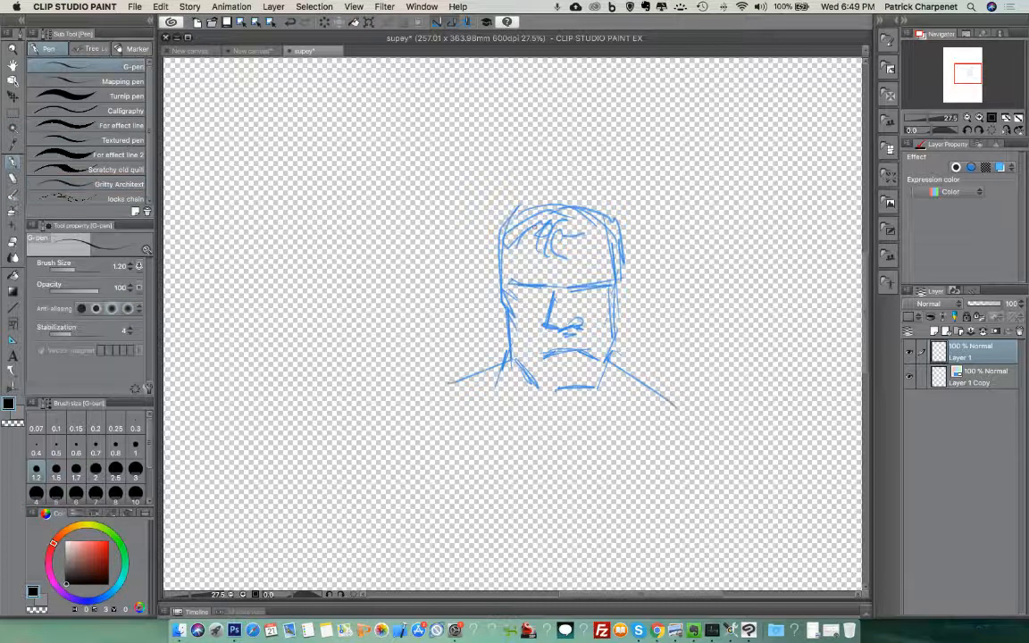
{"action": "mouse_move", "coordinate": [514, 284]}
{"action": "left_mouse_down"}
{"action": "mouse_move", "coordinate": [543, 287]}
{"action": "mouse_move", "coordinate": [528, 293]}
{"action": "left_mouse_up"}
{"action": "mouse_move", "coordinate": [580, 292]}
{"action": "left_mouse_down"}
{"action": "mouse_move", "coordinate": [597, 290]}
{"action": "mouse_move", "coordinate": [587, 288]}
{"action": "left_mouse_up"}
{"action": "left_click_drag", "start_coordinate": [548, 320], "coordinate": [577, 318]}
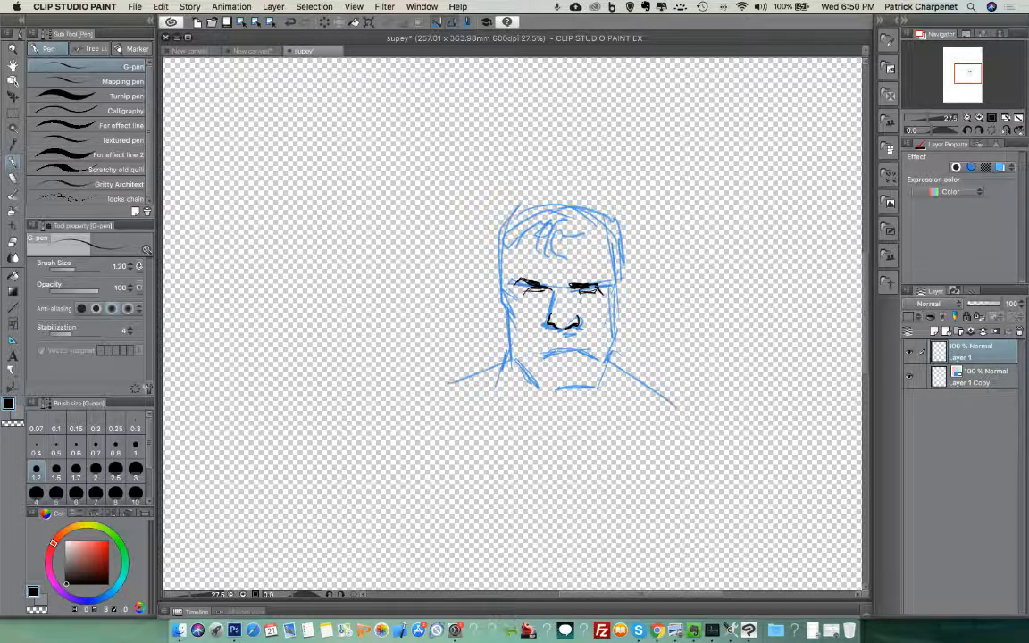
{"action": "left_click_drag", "start_coordinate": [565, 348], "coordinate": [580, 347]}
{"action": "left_click_drag", "start_coordinate": [550, 356], "coordinate": [577, 355]}
{"action": "mouse_move", "coordinate": [492, 284]}
{"action": "left_mouse_down"}
{"action": "mouse_move", "coordinate": [497, 277]}
{"action": "mouse_move", "coordinate": [492, 301]}
{"action": "left_mouse_up"}
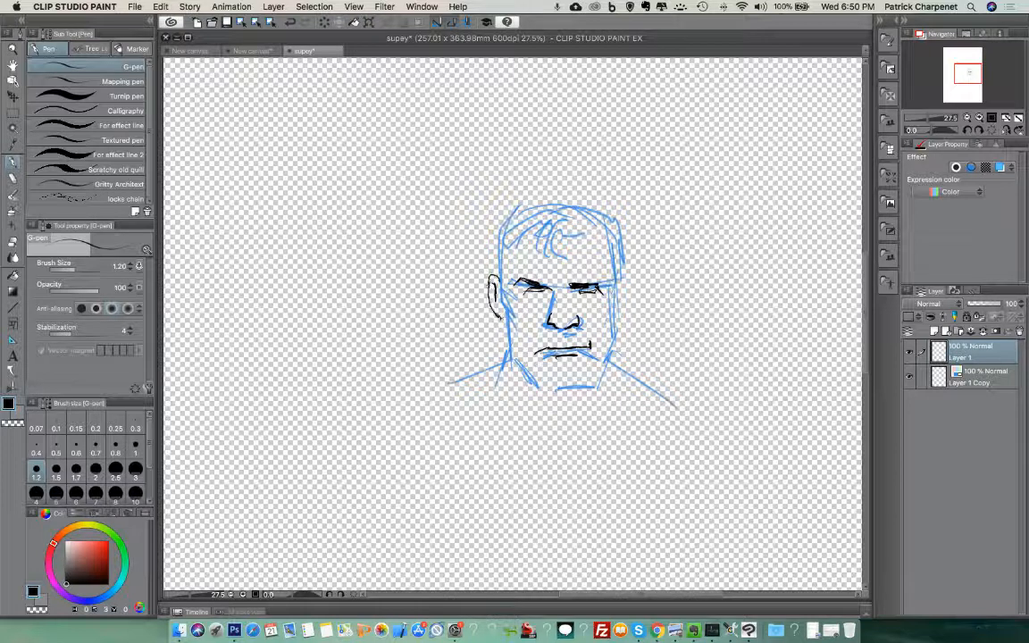
- Ink the other ear, the hair outline with its forehead curl, and the cheek and jaw line over the blue sketch
{"action": "left_click_drag", "start_coordinate": [620, 280], "coordinate": [623, 292]}
{"action": "left_click_drag", "start_coordinate": [499, 229], "coordinate": [497, 274]}
{"action": "mouse_move", "coordinate": [490, 233]}
{"action": "left_mouse_down"}
{"action": "mouse_move", "coordinate": [516, 209]}
{"action": "mouse_move", "coordinate": [592, 202]}
{"action": "mouse_move", "coordinate": [624, 239]}
{"action": "left_mouse_up"}
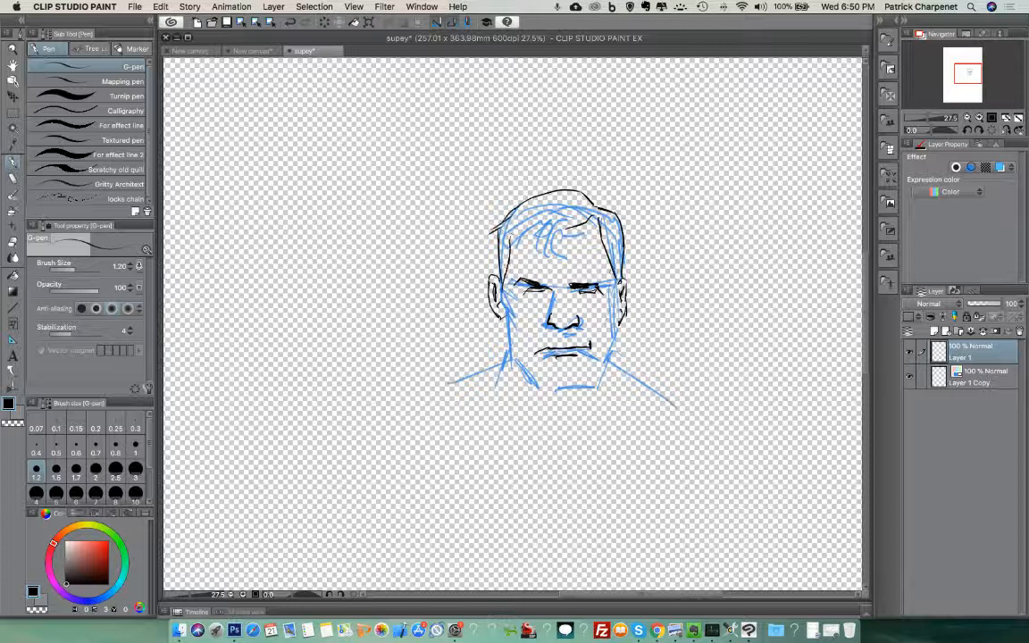
{"action": "left_click_drag", "start_coordinate": [556, 231], "coordinate": [553, 246]}
{"action": "mouse_move", "coordinate": [504, 309]}
{"action": "left_mouse_down"}
{"action": "mouse_move", "coordinate": [524, 324]}
{"action": "mouse_move", "coordinate": [509, 357]}
{"action": "mouse_move", "coordinate": [540, 386]}
{"action": "mouse_move", "coordinate": [590, 385]}
{"action": "mouse_move", "coordinate": [614, 350]}
{"action": "left_mouse_up"}
{"action": "left_click_drag", "start_coordinate": [591, 387], "coordinate": [618, 323]}
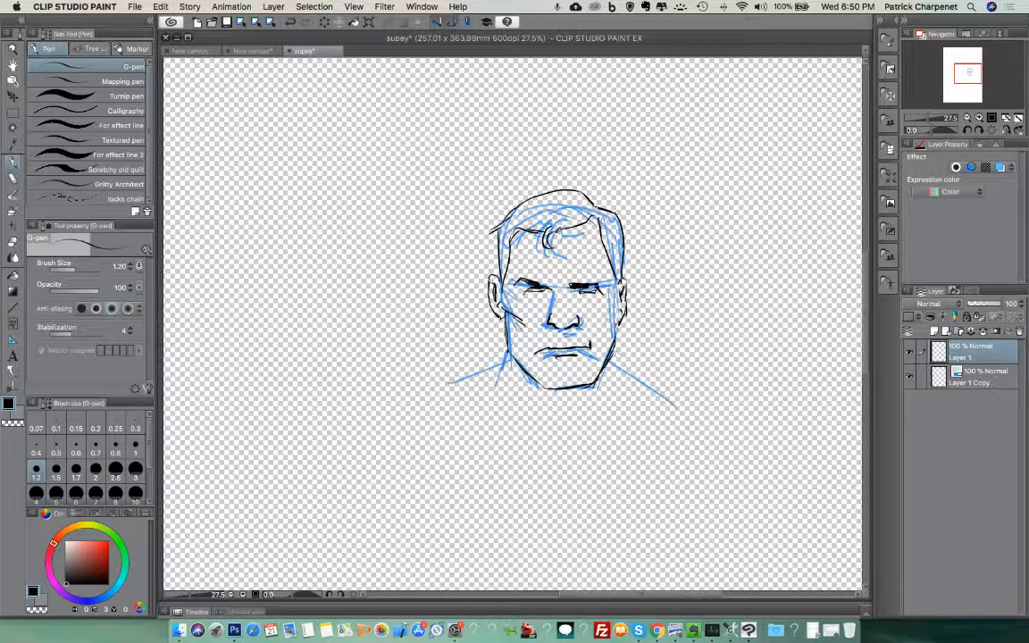
- Ink the neck, the cape collar and both shoulders below the man's head
{"action": "left_click_drag", "start_coordinate": [505, 355], "coordinate": [516, 397]}
{"action": "left_click_drag", "start_coordinate": [505, 346], "coordinate": [442, 373]}
{"action": "left_click_drag", "start_coordinate": [443, 373], "coordinate": [485, 405]}
{"action": "mouse_move", "coordinate": [479, 366]}
{"action": "left_mouse_down"}
{"action": "mouse_move", "coordinate": [491, 388]}
{"action": "mouse_move", "coordinate": [416, 393]}
{"action": "left_mouse_up"}
{"action": "left_click_drag", "start_coordinate": [479, 404], "coordinate": [626, 402]}
{"action": "mouse_move", "coordinate": [619, 356]}
{"action": "left_mouse_down"}
{"action": "mouse_move", "coordinate": [619, 394]}
{"action": "mouse_move", "coordinate": [681, 398]}
{"action": "left_mouse_up"}
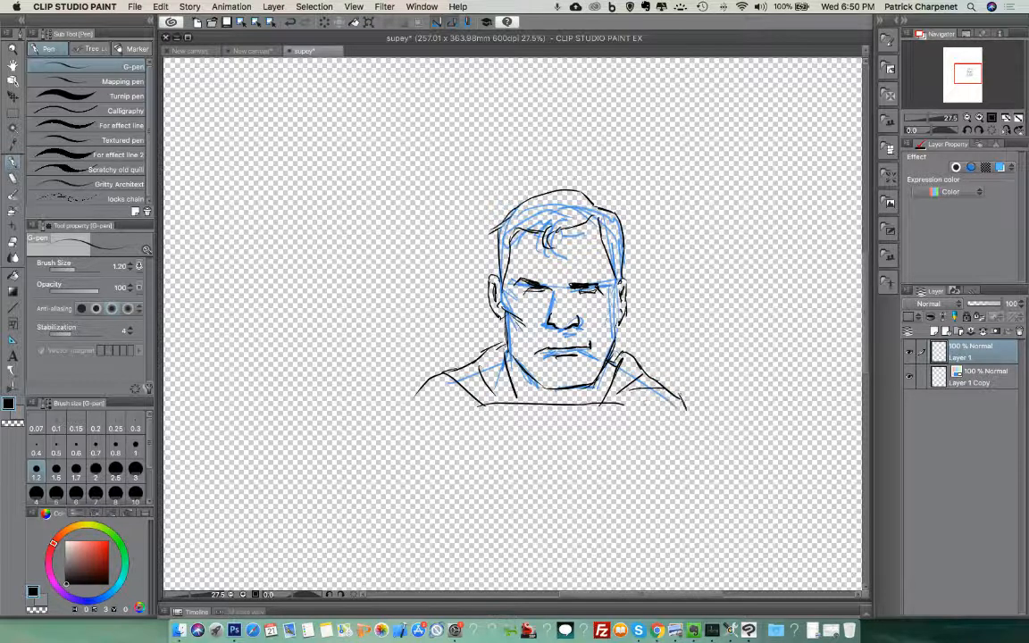
{"action": "left_click_drag", "start_coordinate": [616, 403], "coordinate": [645, 408]}
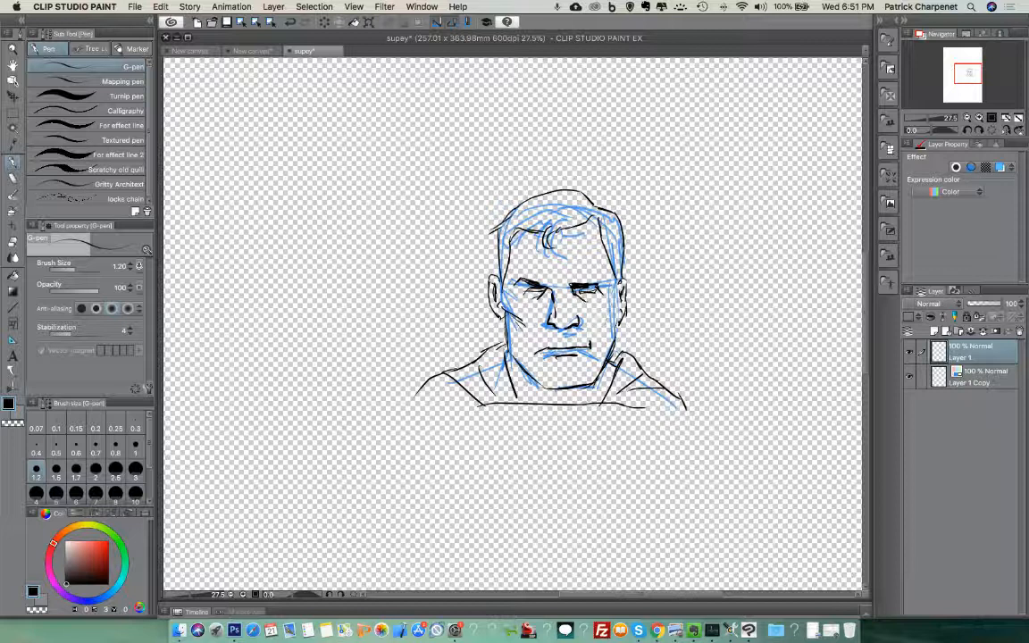
- Fill the hair with solid black using the Turnip pen and add heavy shadows to the face, neck and collar with the For effect line pen
{"action": "left_click", "coordinate": [84, 94]}
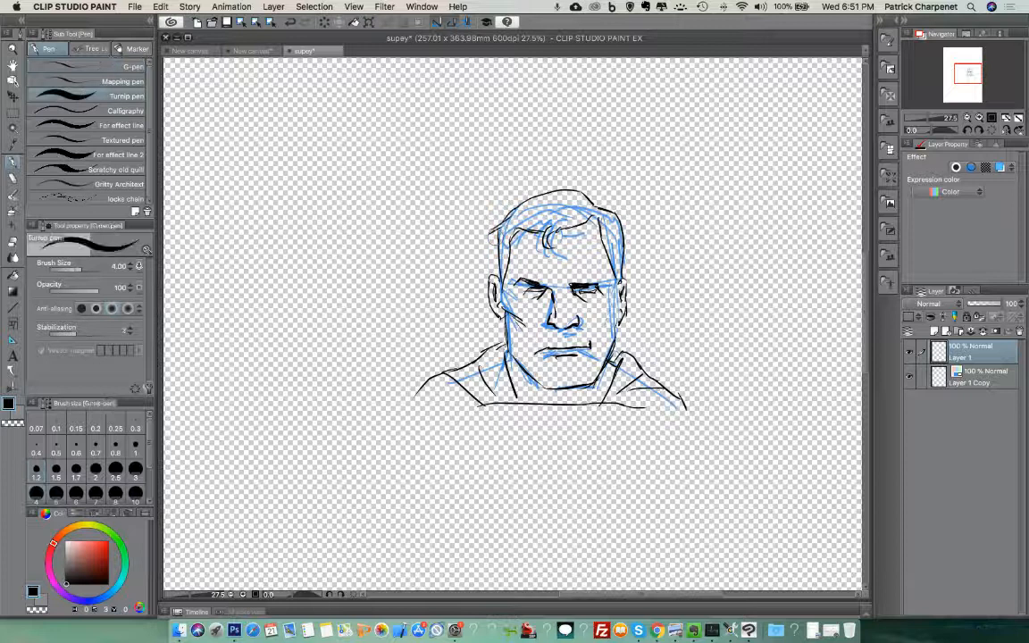
{"action": "mouse_move", "coordinate": [508, 227]}
{"action": "left_mouse_down"}
{"action": "mouse_move", "coordinate": [504, 276]}
{"action": "mouse_move", "coordinate": [507, 224]}
{"action": "mouse_move", "coordinate": [525, 207]}
{"action": "mouse_move", "coordinate": [521, 223]}
{"action": "mouse_move", "coordinate": [543, 225]}
{"action": "mouse_move", "coordinate": [535, 209]}
{"action": "mouse_move", "coordinate": [553, 206]}
{"action": "mouse_move", "coordinate": [547, 234]}
{"action": "mouse_move", "coordinate": [583, 205]}
{"action": "mouse_move", "coordinate": [563, 195]}
{"action": "mouse_move", "coordinate": [540, 204]}
{"action": "mouse_move", "coordinate": [589, 213]}
{"action": "mouse_move", "coordinate": [604, 233]}
{"action": "mouse_move", "coordinate": [611, 218]}
{"action": "mouse_move", "coordinate": [618, 282]}
{"action": "left_mouse_up"}
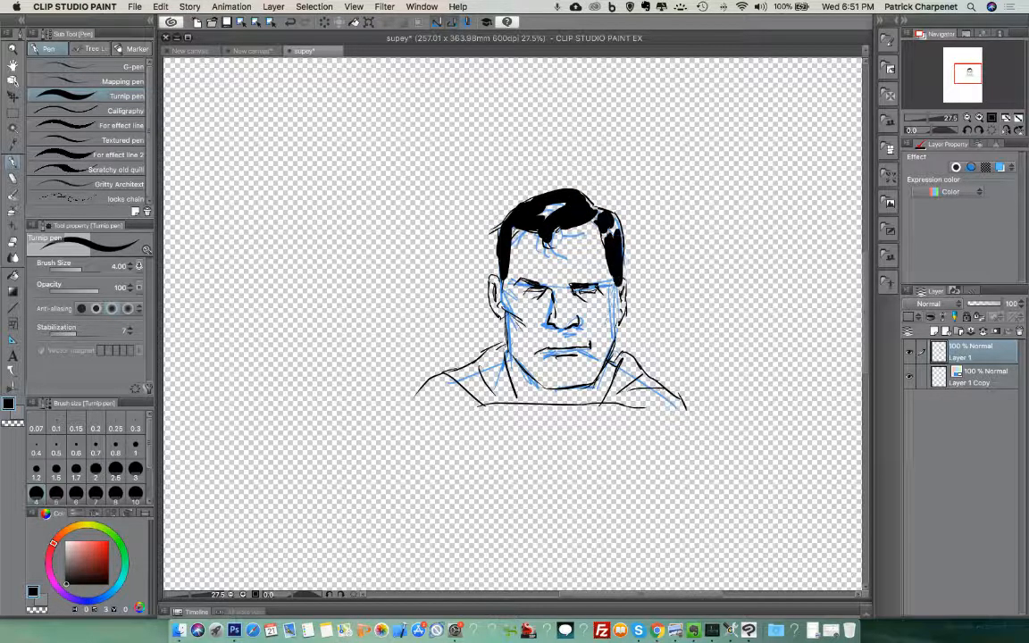
{"action": "left_click", "coordinate": [81, 125]}
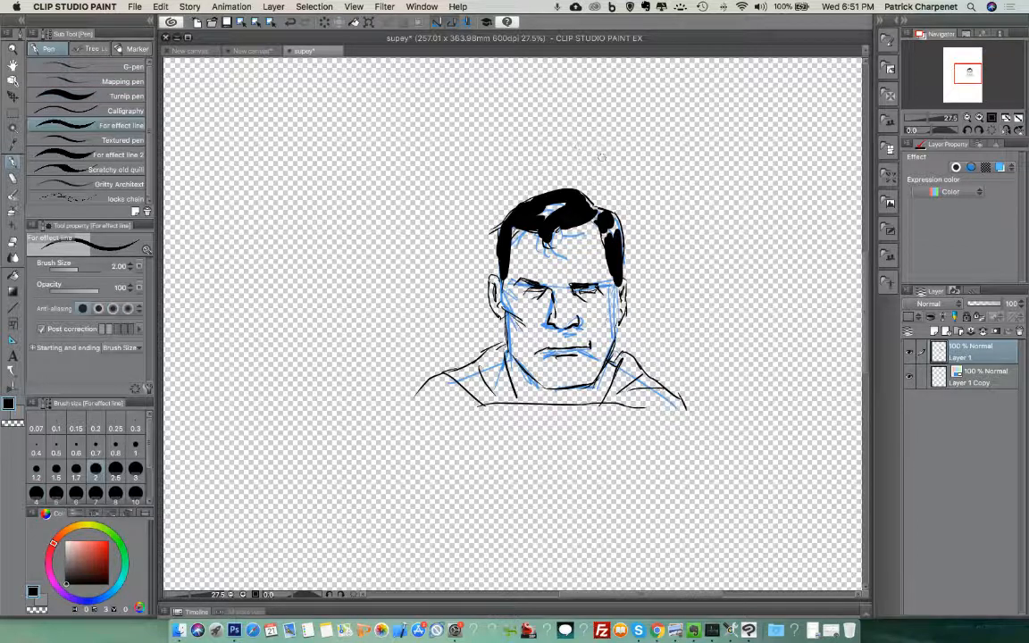
{"action": "mouse_move", "coordinate": [605, 236]}
{"action": "left_mouse_down"}
{"action": "mouse_move", "coordinate": [597, 283]}
{"action": "mouse_move", "coordinate": [572, 318]}
{"action": "mouse_move", "coordinate": [593, 289]}
{"action": "mouse_move", "coordinate": [608, 289]}
{"action": "mouse_move", "coordinate": [598, 352]}
{"action": "left_mouse_up"}
{"action": "key", "text": "super+z"}
{"action": "mouse_move", "coordinate": [607, 312]}
{"action": "left_mouse_down"}
{"action": "mouse_move", "coordinate": [602, 355]}
{"action": "mouse_move", "coordinate": [610, 331]}
{"action": "mouse_move", "coordinate": [567, 338]}
{"action": "mouse_move", "coordinate": [579, 329]}
{"action": "mouse_move", "coordinate": [582, 356]}
{"action": "mouse_move", "coordinate": [589, 347]}
{"action": "mouse_move", "coordinate": [591, 392]}
{"action": "left_mouse_up"}
{"action": "mouse_move", "coordinate": [617, 359]}
{"action": "left_mouse_down"}
{"action": "mouse_move", "coordinate": [588, 397]}
{"action": "mouse_move", "coordinate": [577, 395]}
{"action": "left_mouse_up"}
{"action": "left_click_drag", "start_coordinate": [638, 366], "coordinate": [605, 399]}
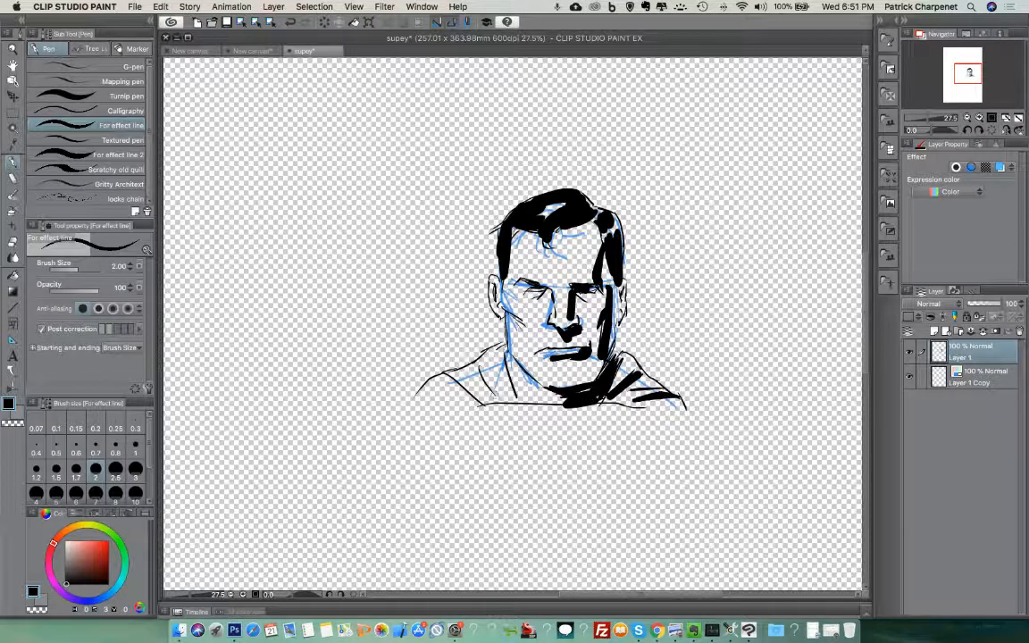
{"action": "left_click_drag", "start_coordinate": [498, 357], "coordinate": [511, 398]}
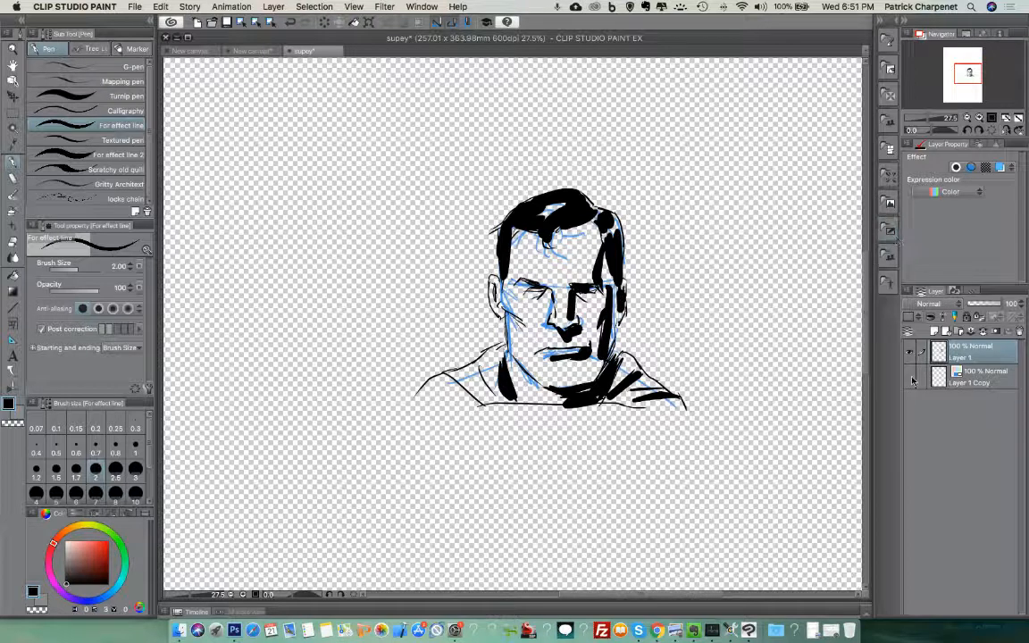
- Hide the blue sketch layer Layer 1 Copy, then close the supey file and save its changes
{"action": "left_click", "coordinate": [912, 378]}
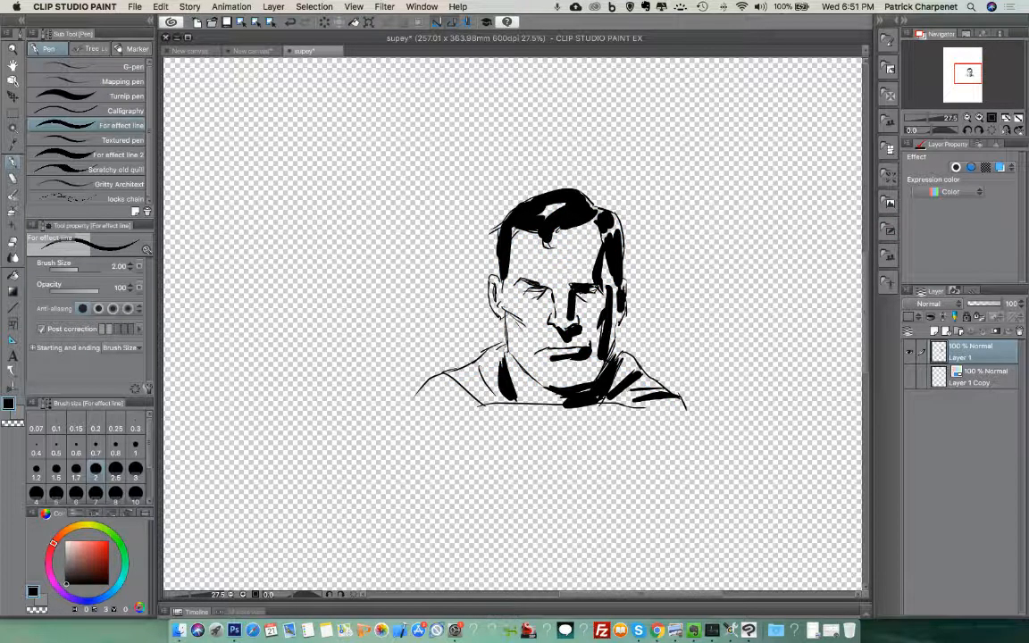
{"action": "left_click", "coordinate": [291, 52]}
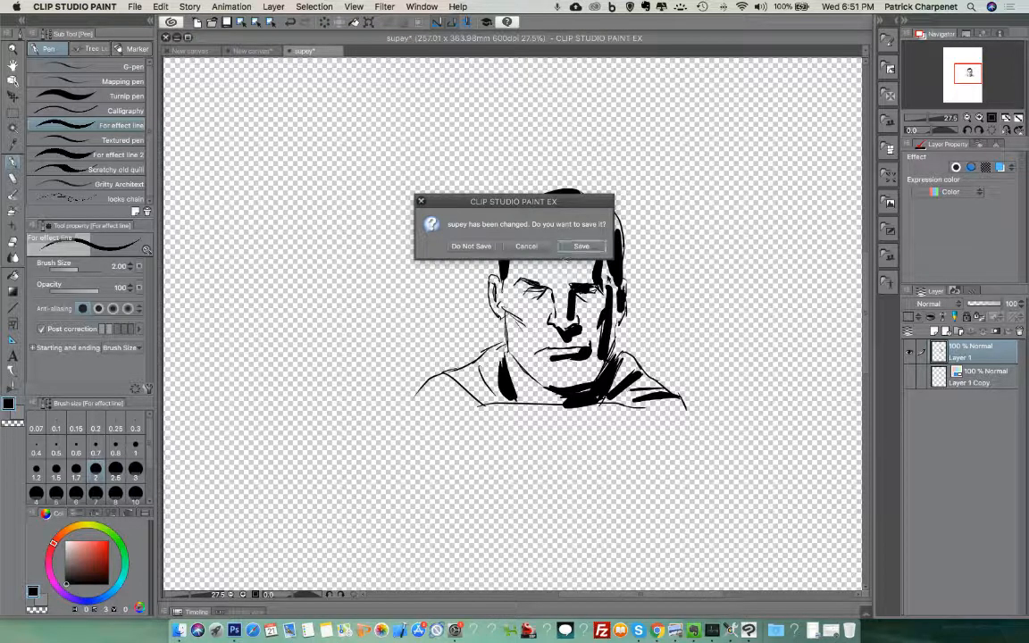
{"action": "key", "text": "Return"}
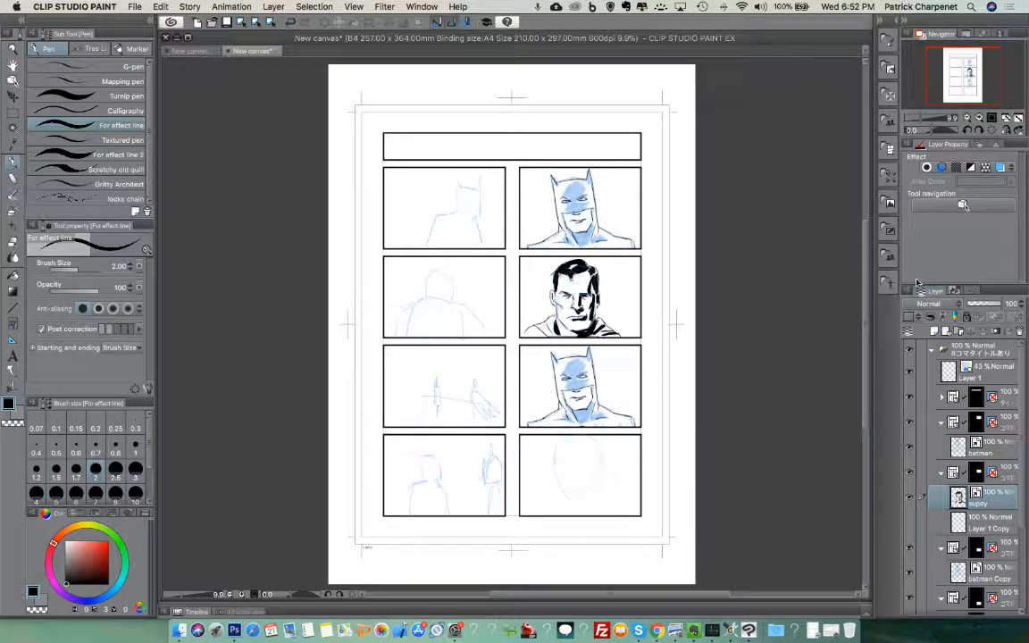
- Open the source file of the batman file object from the first-row right frame
{"action": "left_click", "coordinate": [923, 446]}
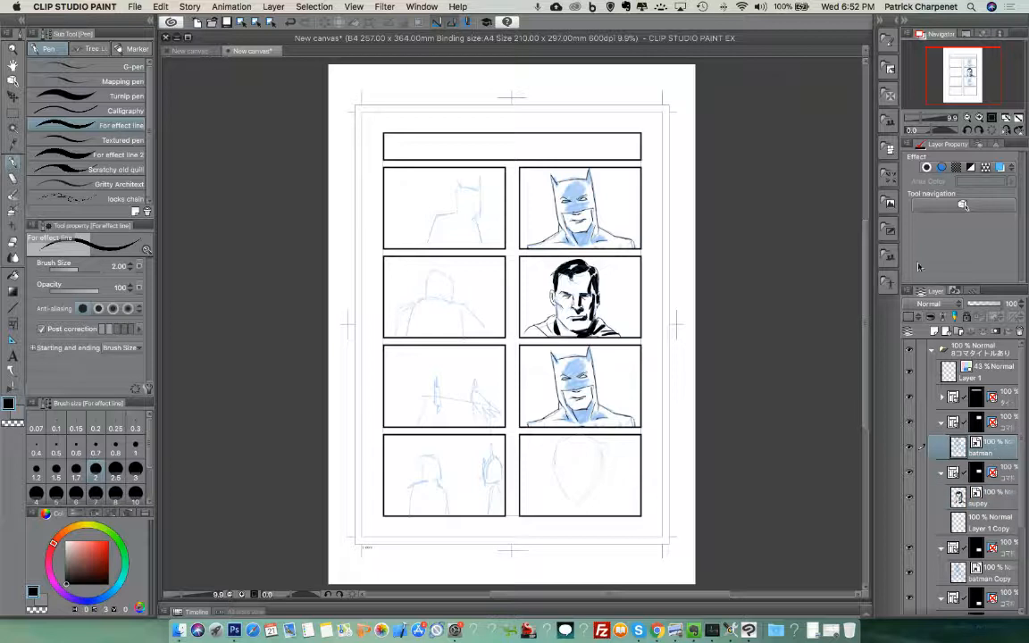
{"action": "left_click", "coordinate": [937, 304]}
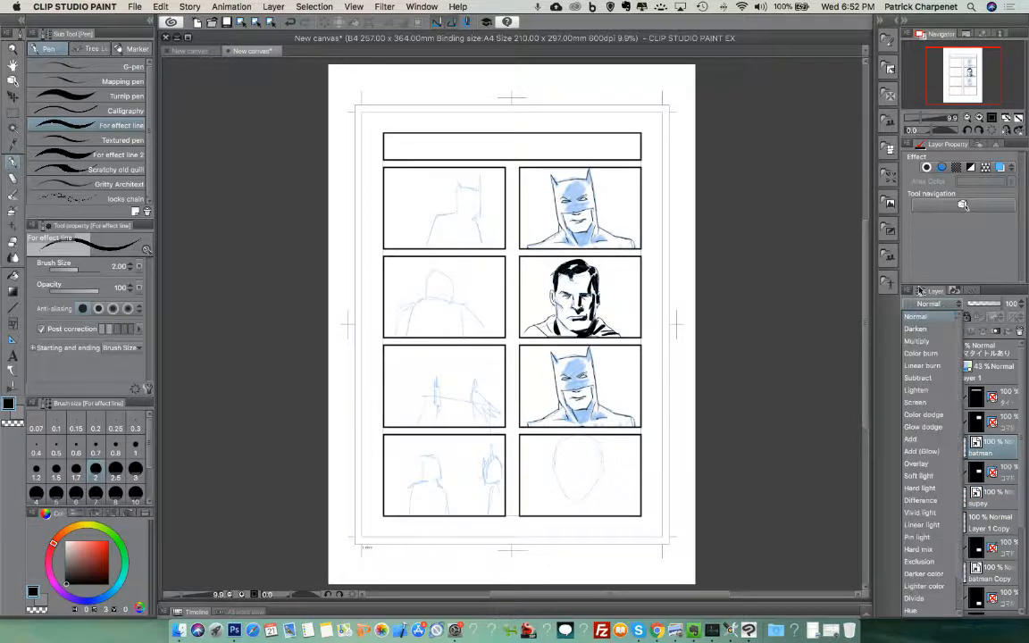
{"action": "left_click", "coordinate": [912, 292]}
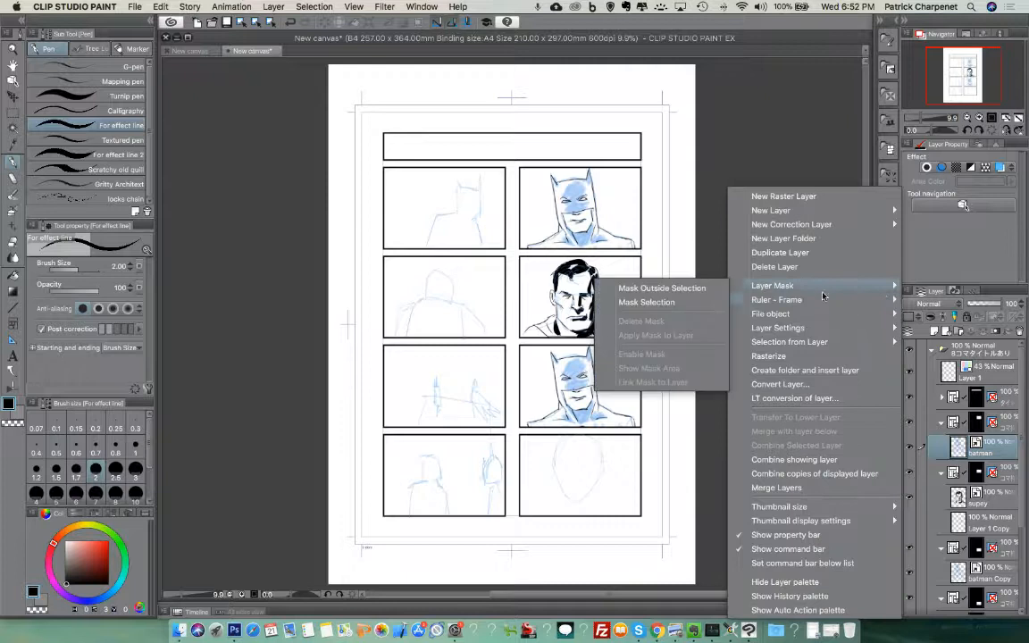
{"action": "mouse_move", "coordinate": [760, 314]}
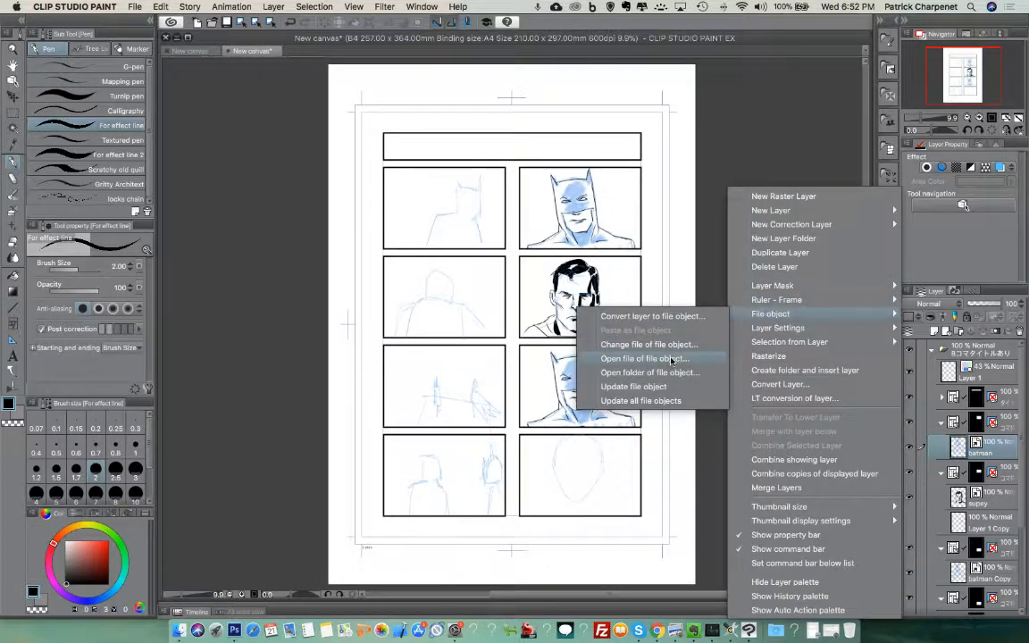
{"action": "left_click", "coordinate": [710, 359]}
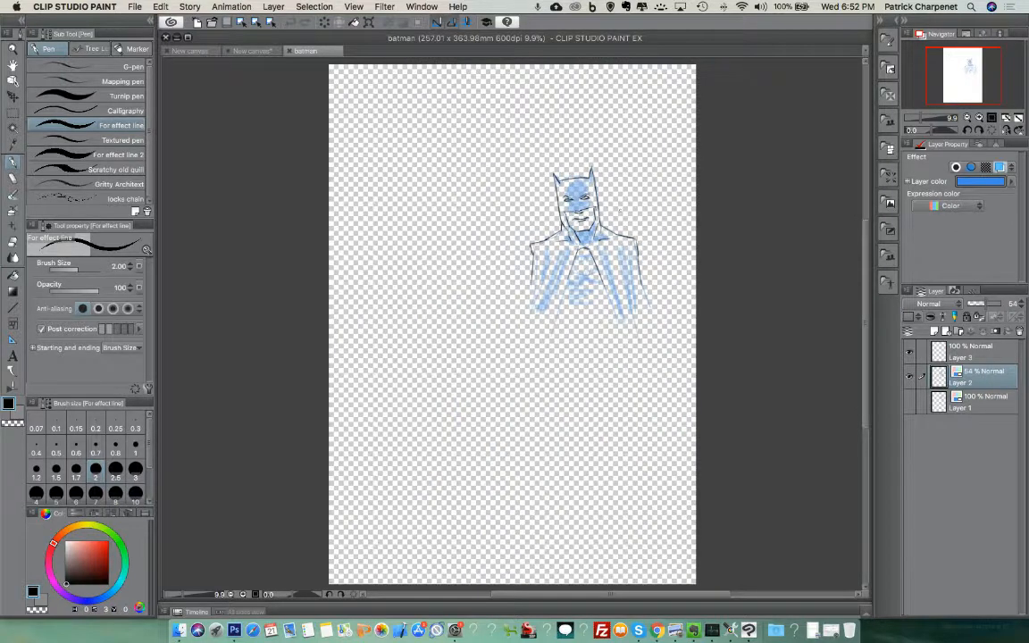
- Move the blue layer color from Layer 2 to Layer 3 and add a new raster layer on top
{"action": "scroll", "coordinate": [589, 204], "scroll_direction": "up", "scroll_amount": 4}
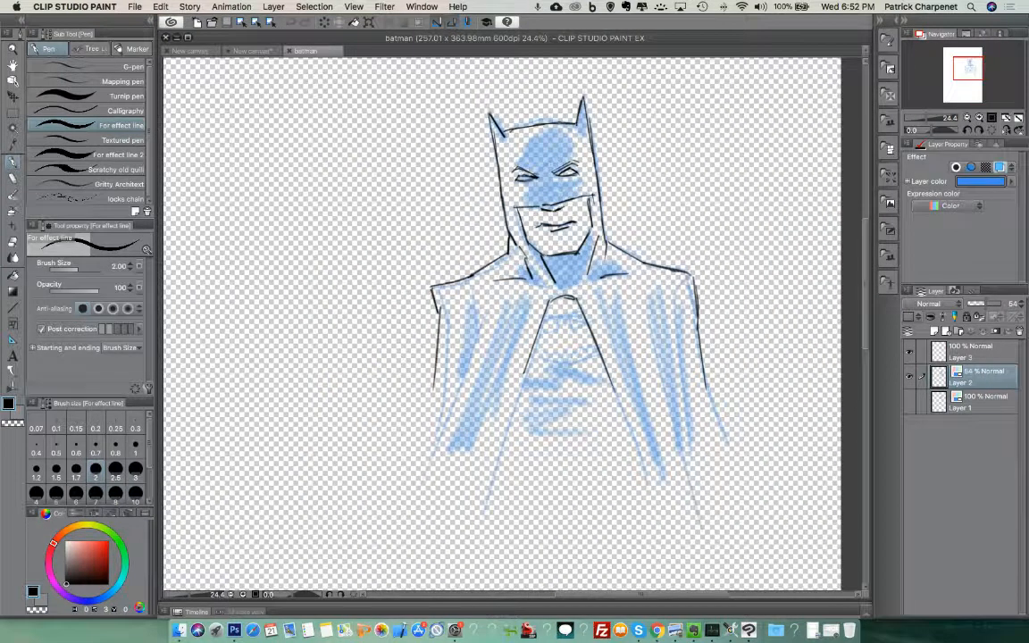
{"action": "left_click", "coordinate": [1000, 168]}
{"action": "left_click", "coordinate": [979, 350]}
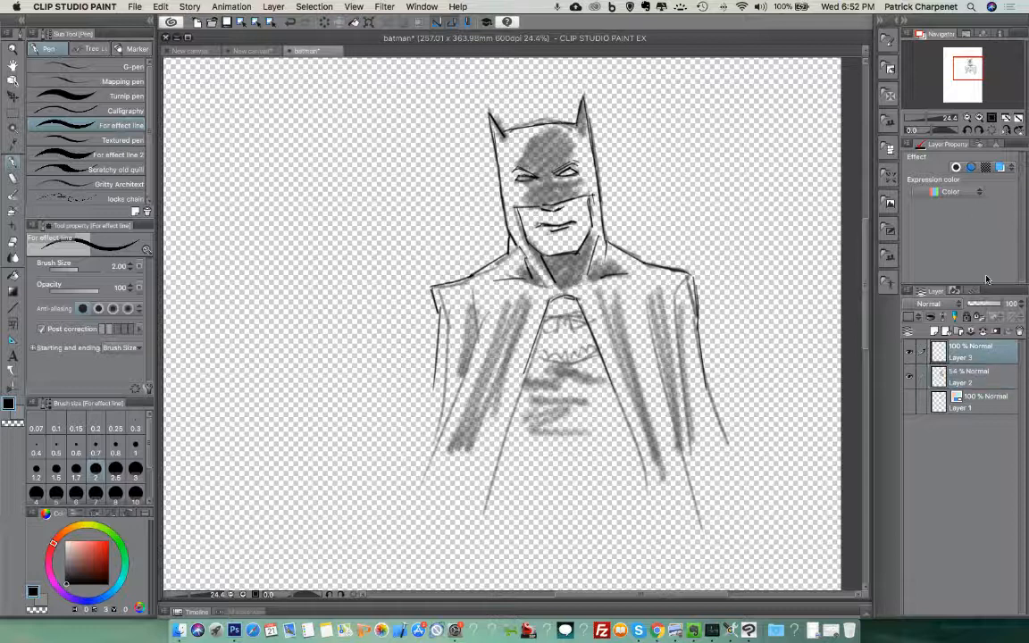
{"action": "left_click", "coordinate": [1001, 167]}
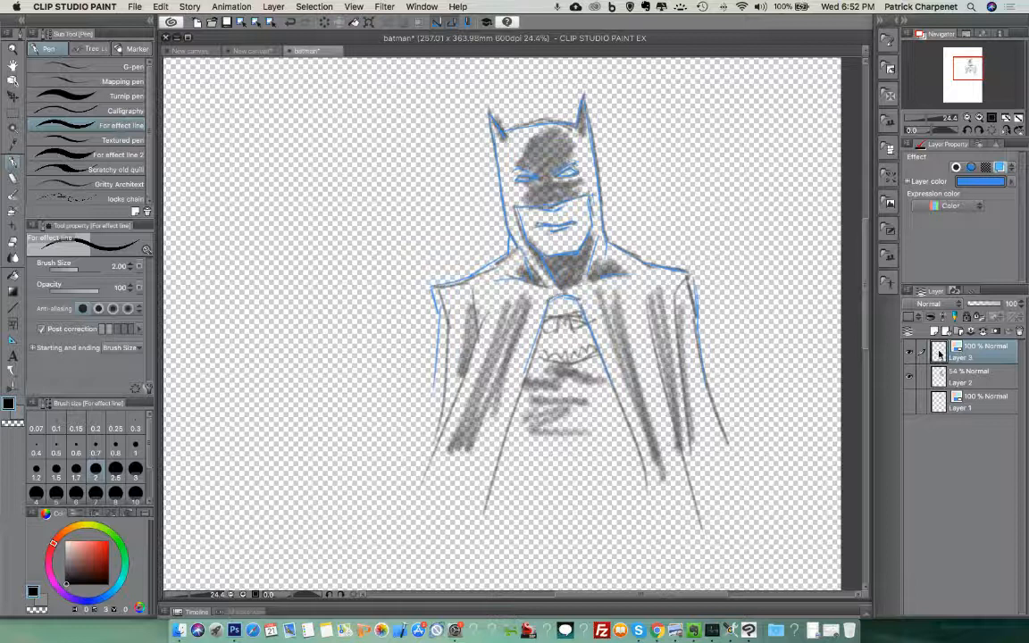
{"action": "key", "text": "super+shift+n"}
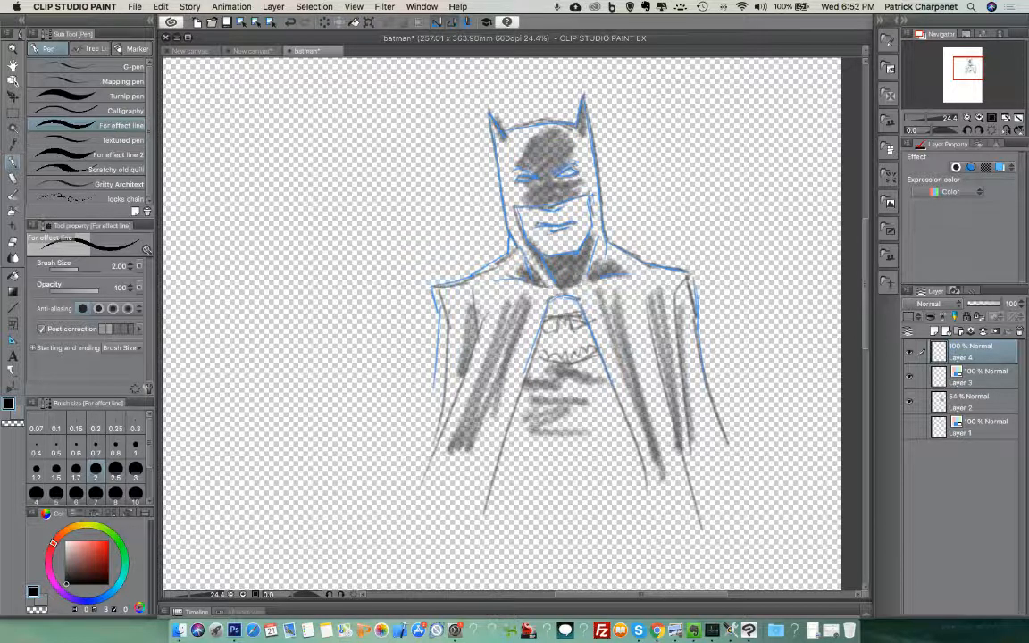
- Choose the Lighter pencil at size 1.20 and redraw the head on Layer 4 in three-quarter view, with face, ears and cowl
{"action": "left_click", "coordinate": [500, 171]}
{"action": "left_click", "coordinate": [12, 143]}
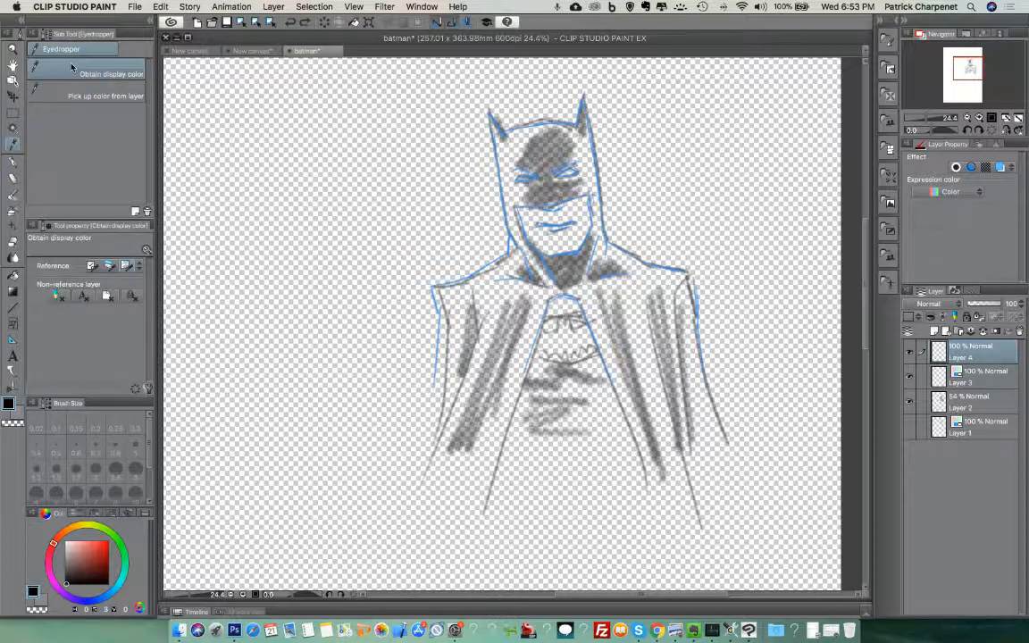
{"action": "left_click", "coordinate": [15, 164]}
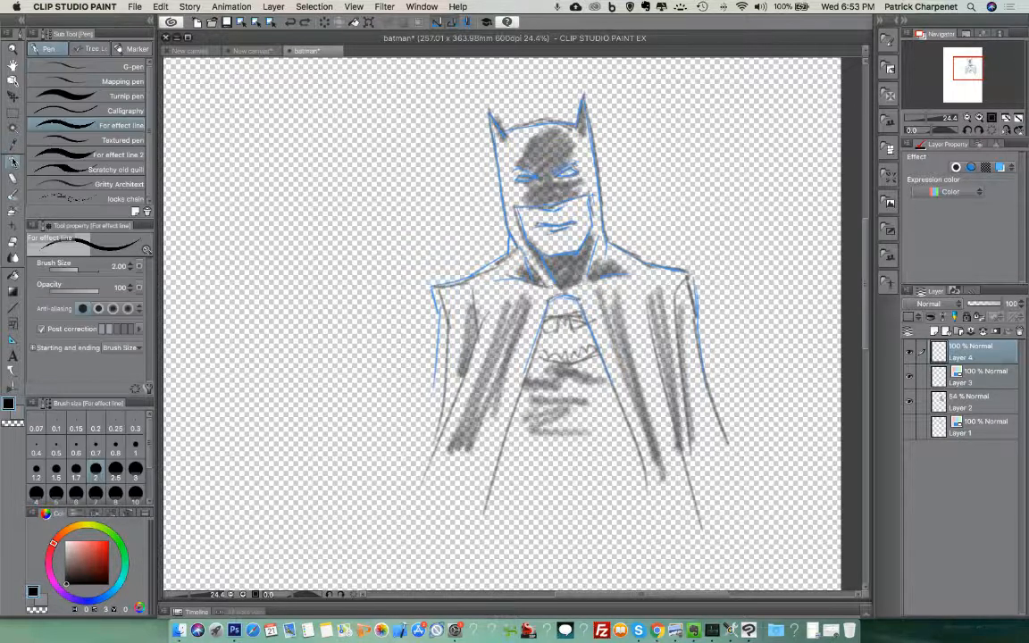
{"action": "left_click", "coordinate": [16, 178]}
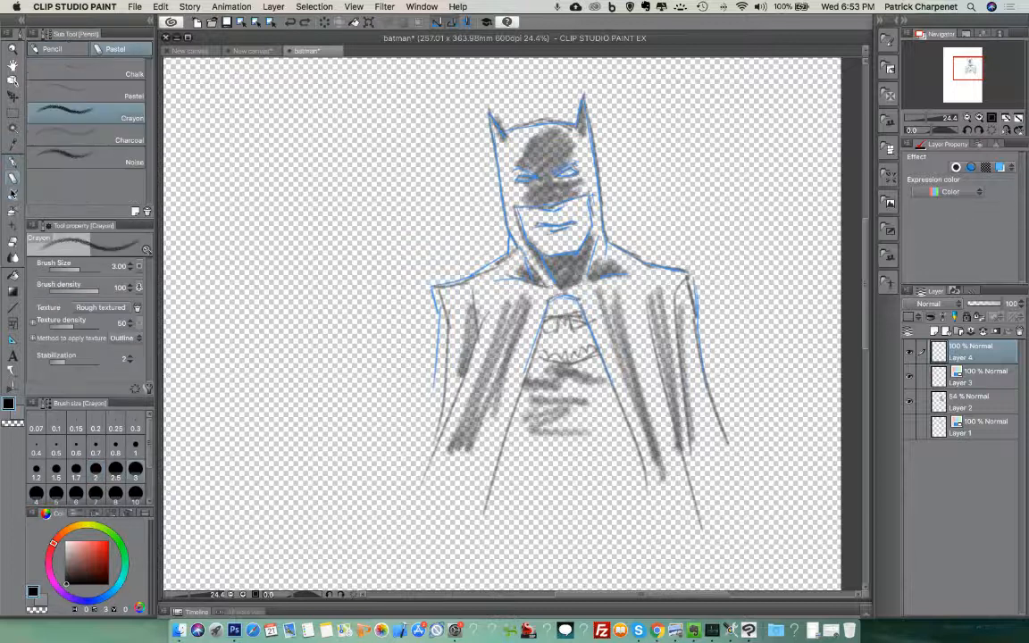
{"action": "left_click", "coordinate": [12, 193]}
{"action": "left_click", "coordinate": [12, 146]}
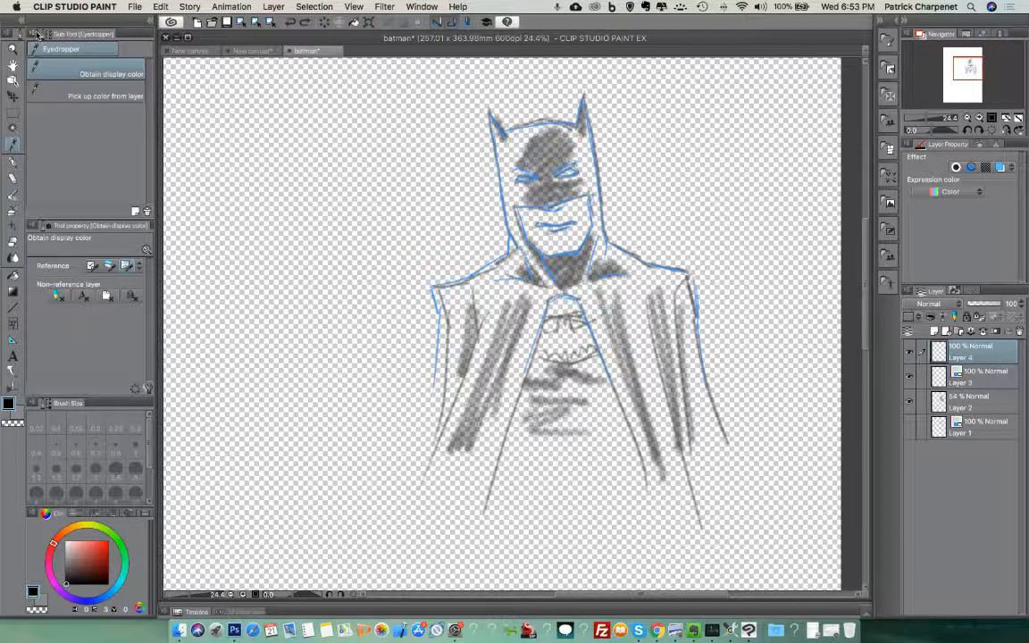
{"action": "left_click", "coordinate": [12, 178]}
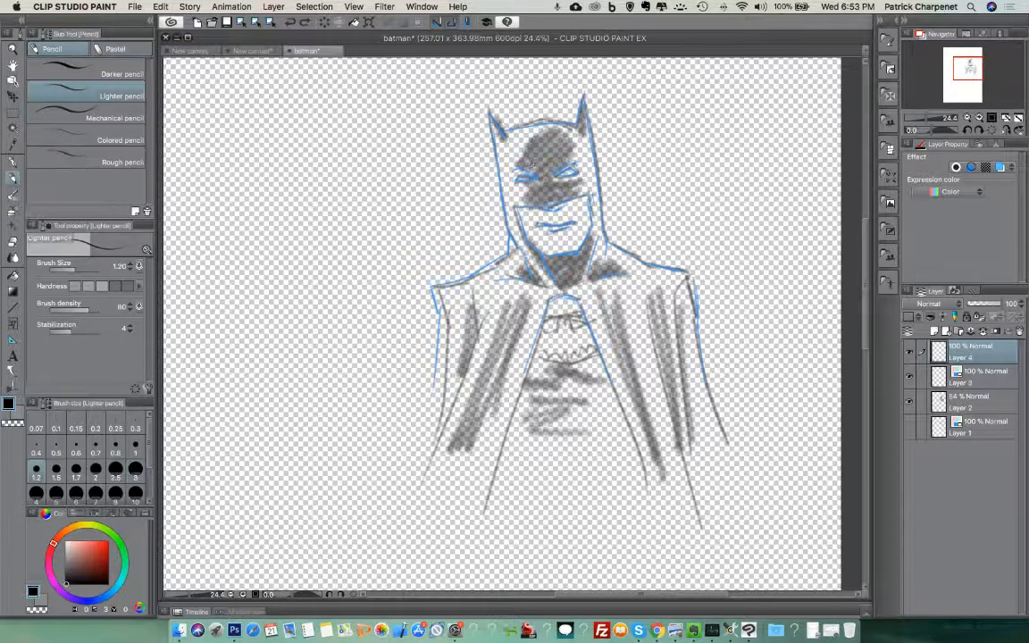
{"action": "mouse_move", "coordinate": [509, 133]}
{"action": "left_mouse_down"}
{"action": "mouse_move", "coordinate": [505, 187]}
{"action": "mouse_move", "coordinate": [570, 187]}
{"action": "mouse_move", "coordinate": [520, 214]}
{"action": "mouse_move", "coordinate": [539, 207]}
{"action": "mouse_move", "coordinate": [515, 192]}
{"action": "mouse_move", "coordinate": [526, 229]}
{"action": "mouse_move", "coordinate": [578, 205]}
{"action": "mouse_move", "coordinate": [566, 247]}
{"action": "mouse_move", "coordinate": [552, 255]}
{"action": "mouse_move", "coordinate": [566, 251]}
{"action": "left_mouse_up"}
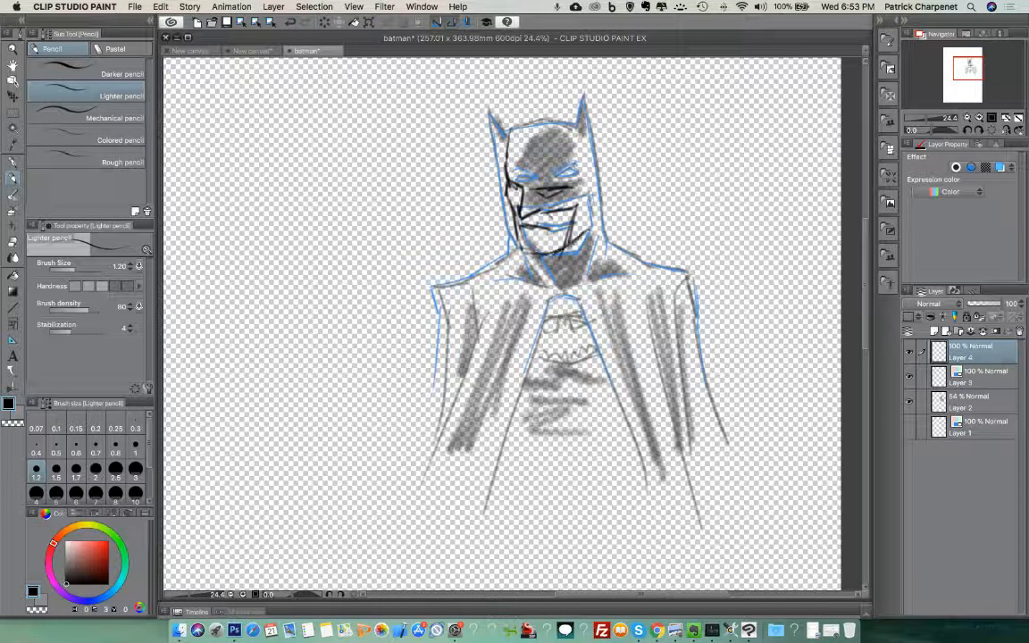
{"action": "mouse_move", "coordinate": [515, 134]}
{"action": "left_mouse_down"}
{"action": "mouse_move", "coordinate": [578, 116]}
{"action": "mouse_move", "coordinate": [527, 127]}
{"action": "mouse_move", "coordinate": [511, 107]}
{"action": "left_mouse_up"}
{"action": "mouse_move", "coordinate": [512, 107]}
{"action": "left_mouse_down"}
{"action": "mouse_move", "coordinate": [519, 128]}
{"action": "mouse_move", "coordinate": [585, 97]}
{"action": "mouse_move", "coordinate": [615, 225]}
{"action": "mouse_move", "coordinate": [631, 244]}
{"action": "left_mouse_up"}
- Draw the shoulders, the outer and inner edges of the cape, and the neck and collar lines on Layer 4
{"action": "mouse_move", "coordinate": [556, 211]}
{"action": "left_mouse_down"}
{"action": "mouse_move", "coordinate": [640, 244]}
{"action": "mouse_move", "coordinate": [719, 295]}
{"action": "mouse_move", "coordinate": [753, 490]}
{"action": "left_mouse_up"}
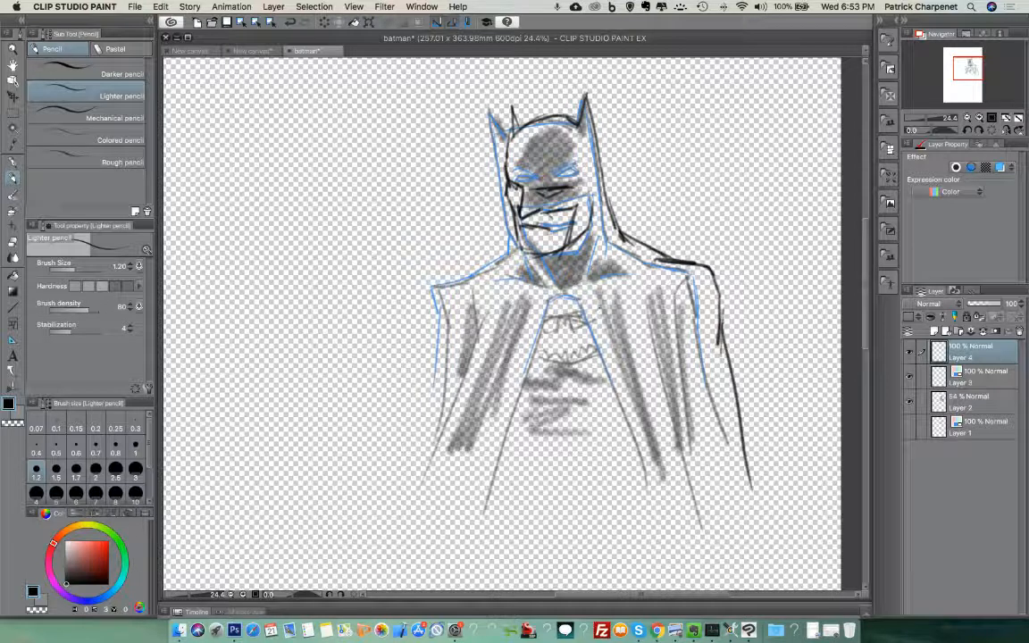
{"action": "left_click_drag", "start_coordinate": [549, 295], "coordinate": [515, 514]}
{"action": "left_click_drag", "start_coordinate": [565, 293], "coordinate": [573, 516]}
{"action": "mouse_move", "coordinate": [522, 249]}
{"action": "left_mouse_down"}
{"action": "mouse_move", "coordinate": [464, 284]}
{"action": "mouse_move", "coordinate": [441, 518]}
{"action": "left_mouse_up"}
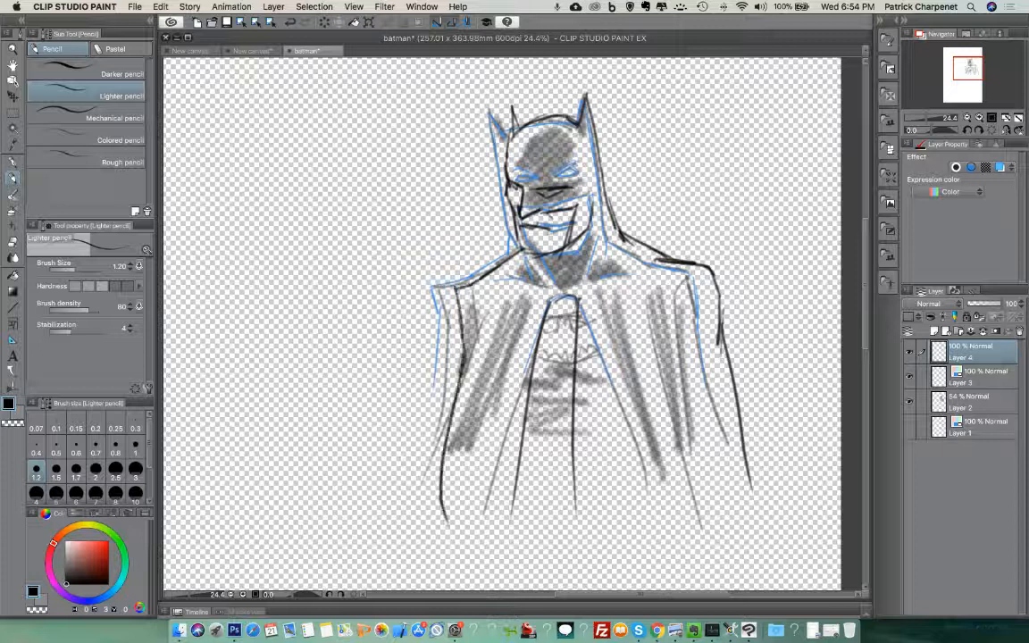
{"action": "mouse_move", "coordinate": [590, 229]}
{"action": "left_mouse_down"}
{"action": "mouse_move", "coordinate": [566, 285]}
{"action": "mouse_move", "coordinate": [579, 271]}
{"action": "mouse_move", "coordinate": [634, 268]}
{"action": "left_mouse_up"}
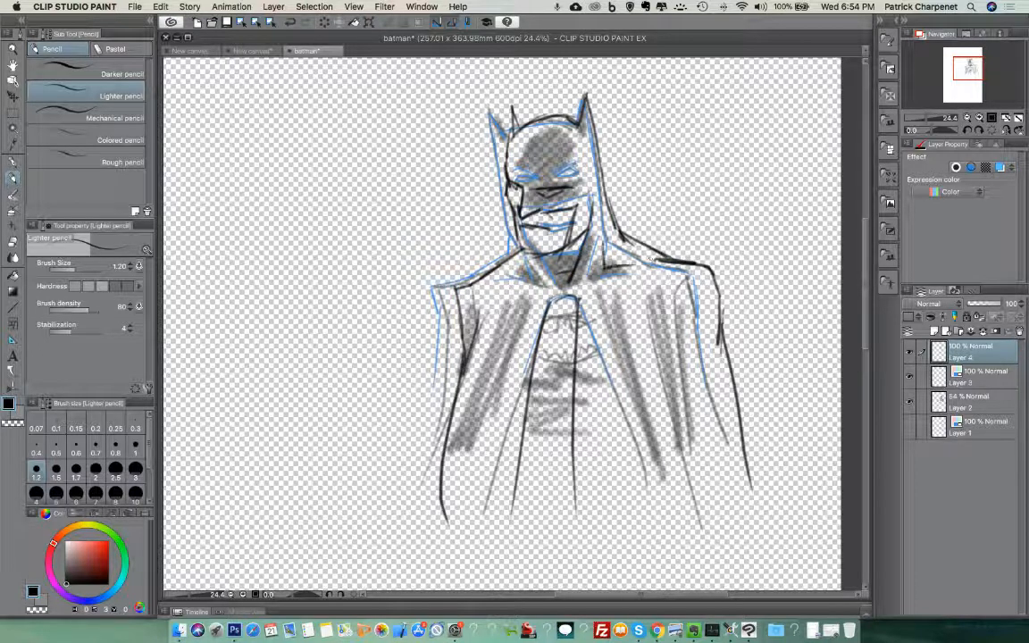
{"action": "mouse_move", "coordinate": [524, 253]}
{"action": "left_mouse_down"}
{"action": "mouse_move", "coordinate": [538, 275]}
{"action": "mouse_move", "coordinate": [516, 276]}
{"action": "left_mouse_up"}
- Hide the sketch layers Layer 3 and Layer 2, and outline shadow shapes on the cowl's forehead and neck
{"action": "left_click", "coordinate": [909, 375]}
{"action": "left_click", "coordinate": [909, 401]}
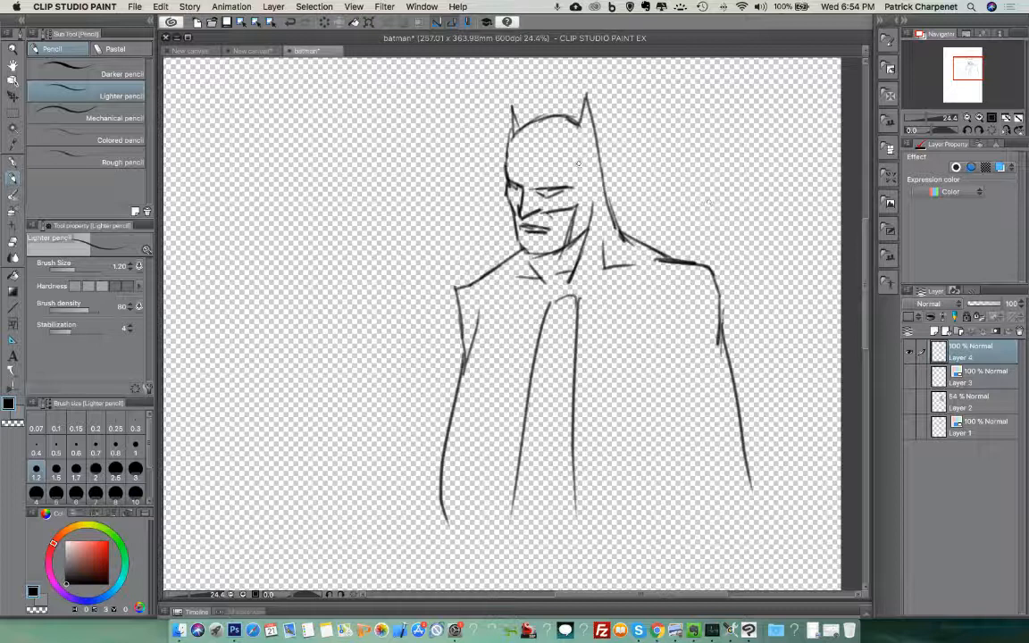
{"action": "mouse_move", "coordinate": [570, 185]}
{"action": "left_mouse_down"}
{"action": "mouse_move", "coordinate": [569, 158]}
{"action": "mouse_move", "coordinate": [572, 183]}
{"action": "mouse_move", "coordinate": [577, 143]}
{"action": "mouse_move", "coordinate": [543, 137]}
{"action": "left_mouse_up"}
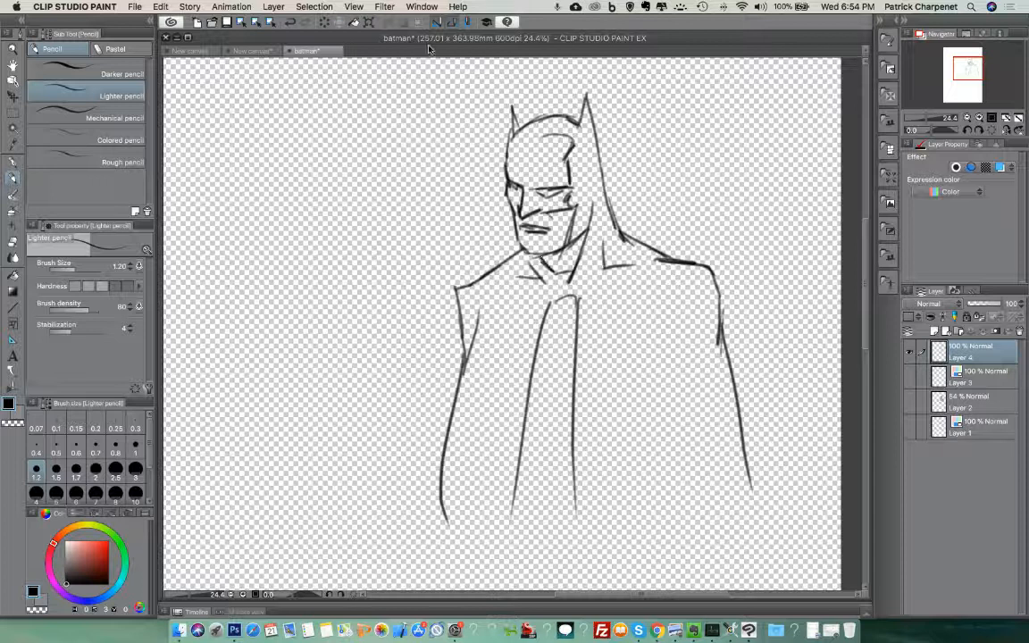
- Close the batman file and save its changes
{"action": "left_click", "coordinate": [290, 51]}
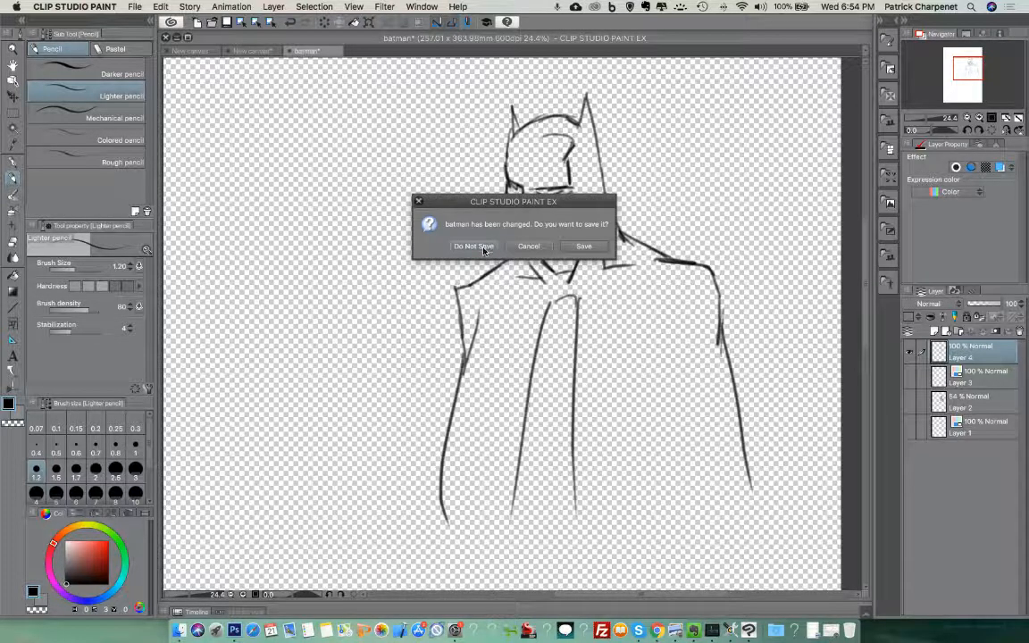
{"action": "left_click", "coordinate": [583, 247]}
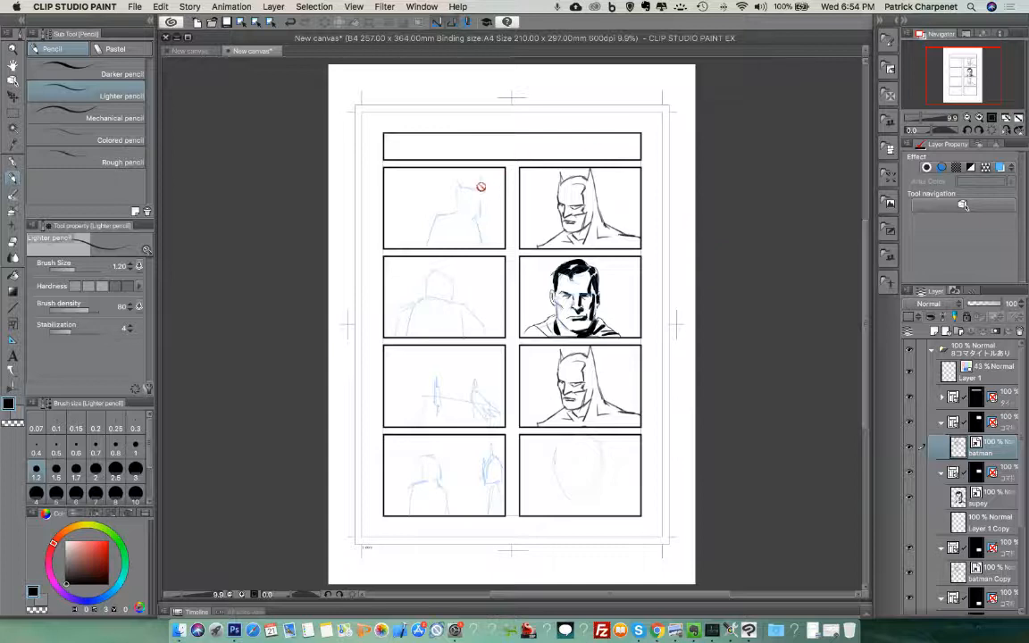
- Create a new A4 comic canvas at 600 dpi from the five-frame template 3 rows 5 frames 2
{"action": "left_click", "coordinate": [134, 7]}
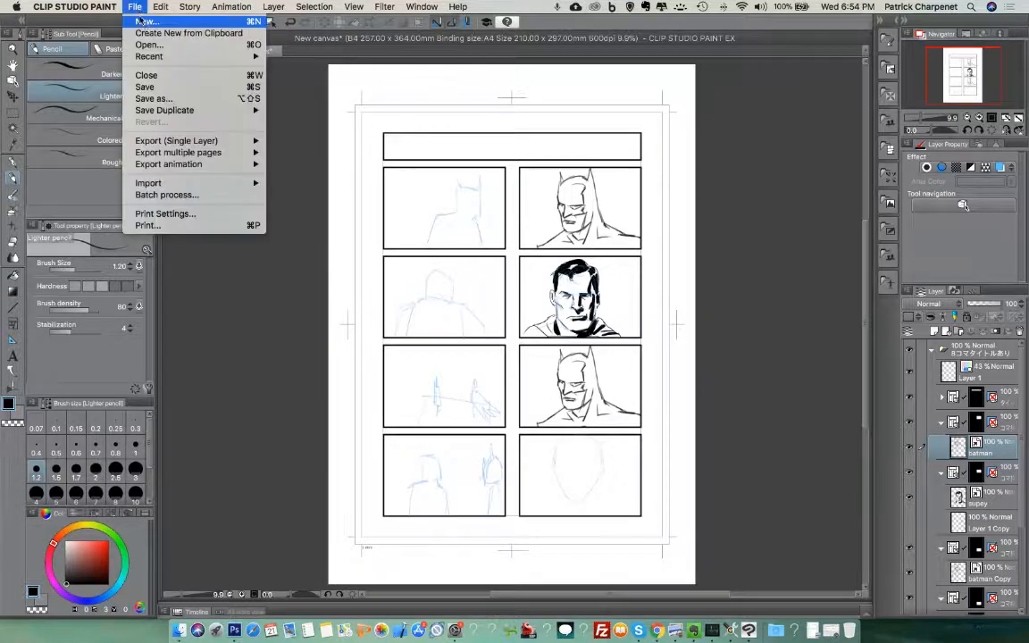
{"action": "left_click", "coordinate": [145, 22]}
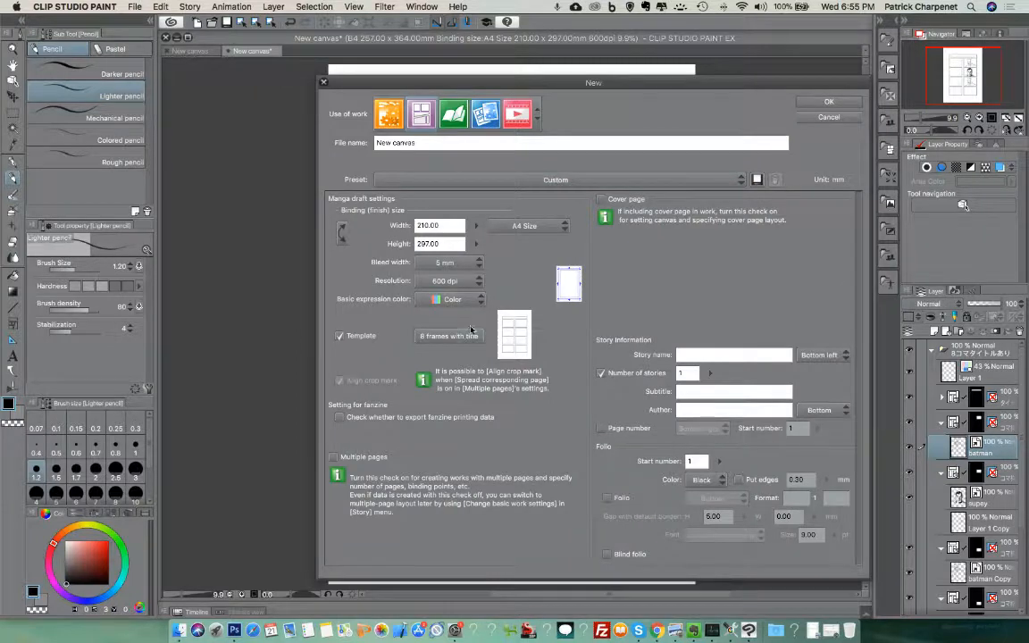
{"action": "left_click", "coordinate": [465, 337]}
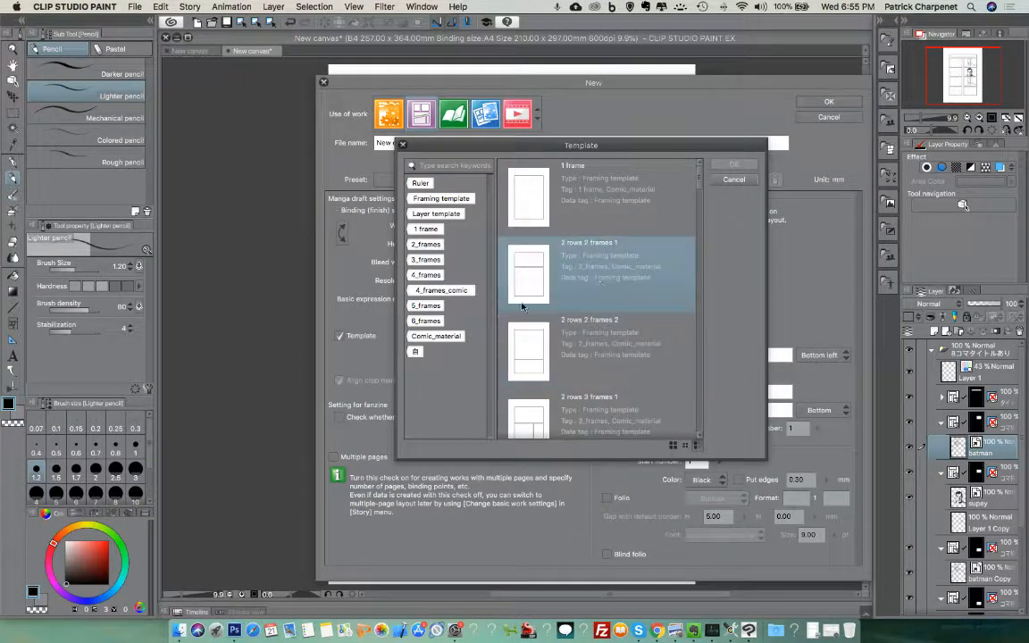
{"action": "left_click", "coordinate": [427, 306]}
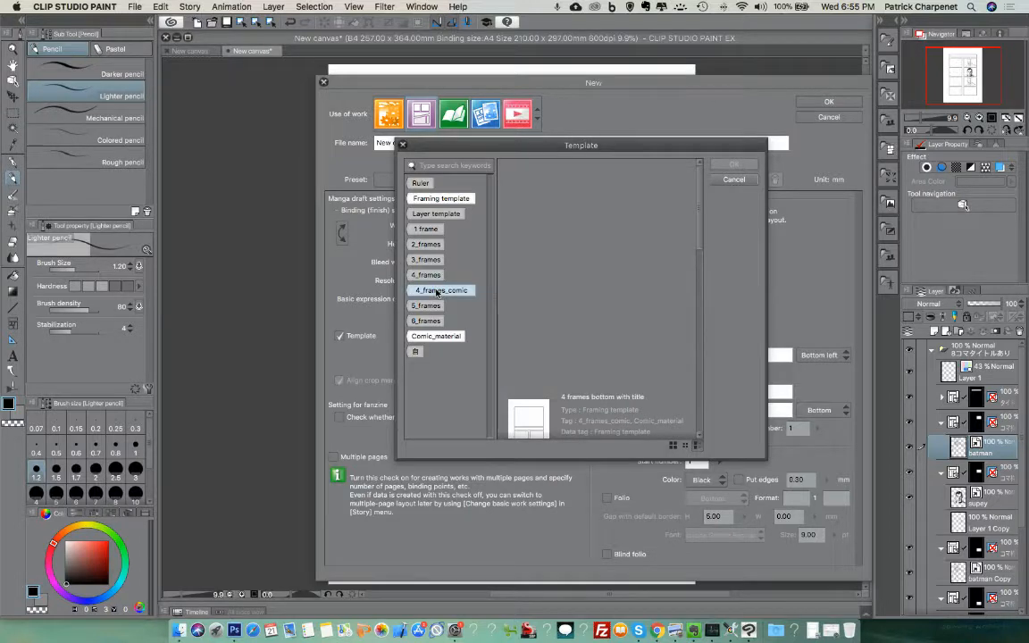
{"action": "left_click_drag", "start_coordinate": [700, 266], "coordinate": [700, 305]}
{"action": "left_click", "coordinate": [534, 233]}
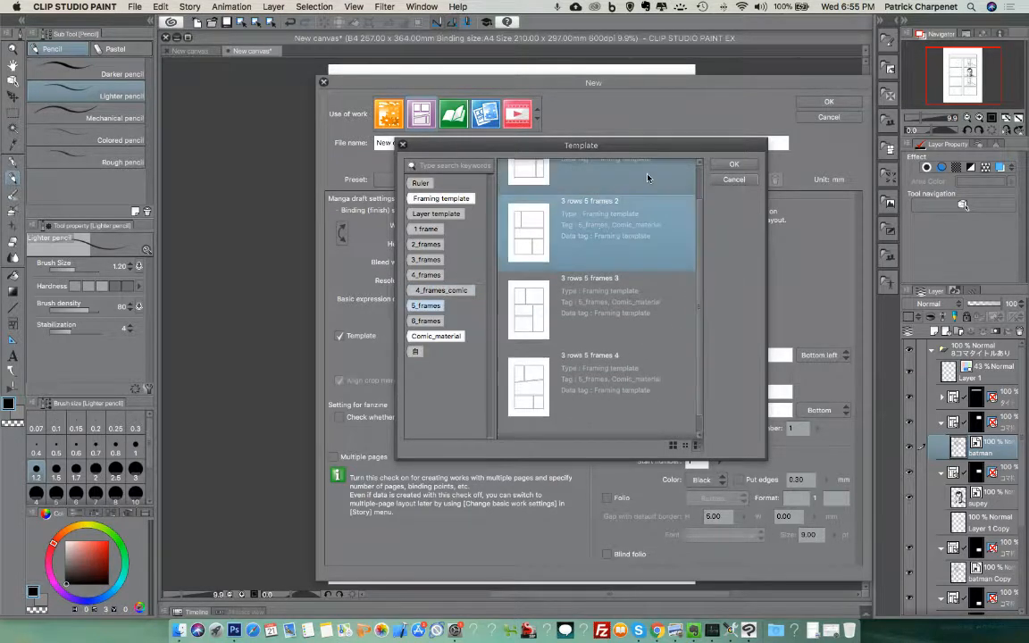
{"action": "left_click", "coordinate": [734, 164]}
{"action": "left_click", "coordinate": [831, 103]}
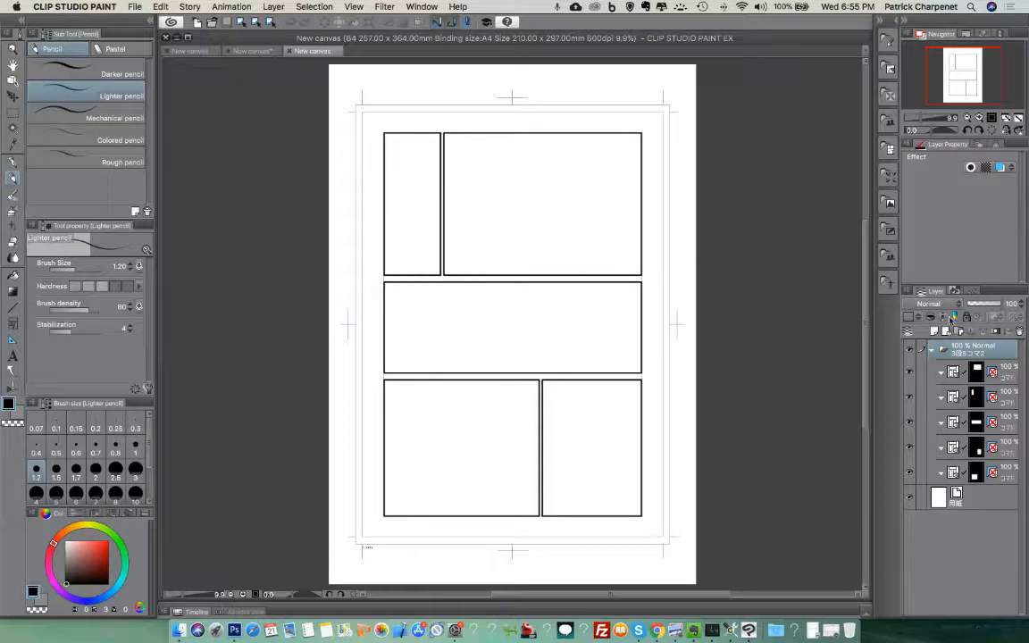
- Switch the frame folders' visibility off and on to check which frame on the page each folder controls
{"action": "left_click", "coordinate": [996, 374]}
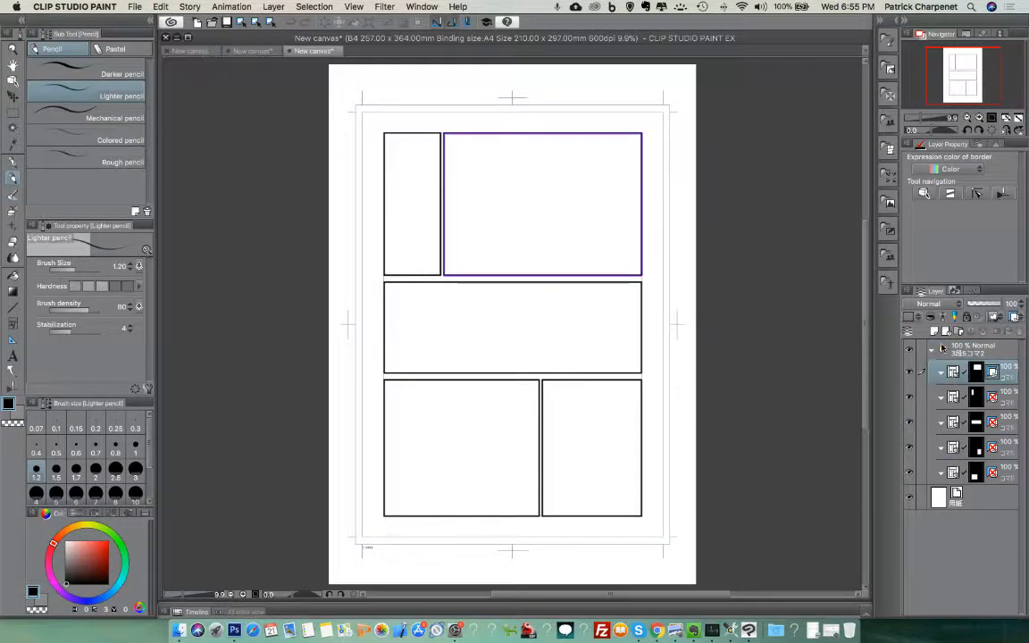
{"action": "left_click", "coordinate": [910, 372]}
{"action": "left_click", "coordinate": [912, 373]}
{"action": "left_click", "coordinate": [911, 423]}
{"action": "left_click", "coordinate": [911, 423]}
{"action": "left_click", "coordinate": [911, 449]}
{"action": "left_click", "coordinate": [911, 448]}
{"action": "left_click", "coordinate": [910, 473]}
{"action": "left_click", "coordinate": [910, 472]}
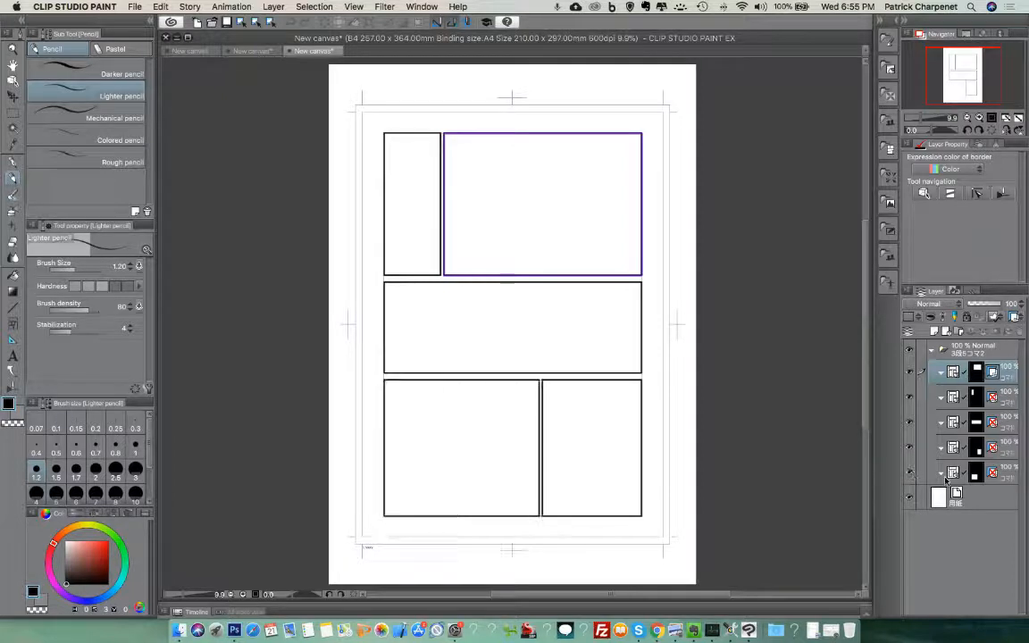
- Convert the folder of the bottom-row left frame to a file object with the area Canvas Size, keeping the original layer
{"action": "left_click", "coordinate": [987, 472]}
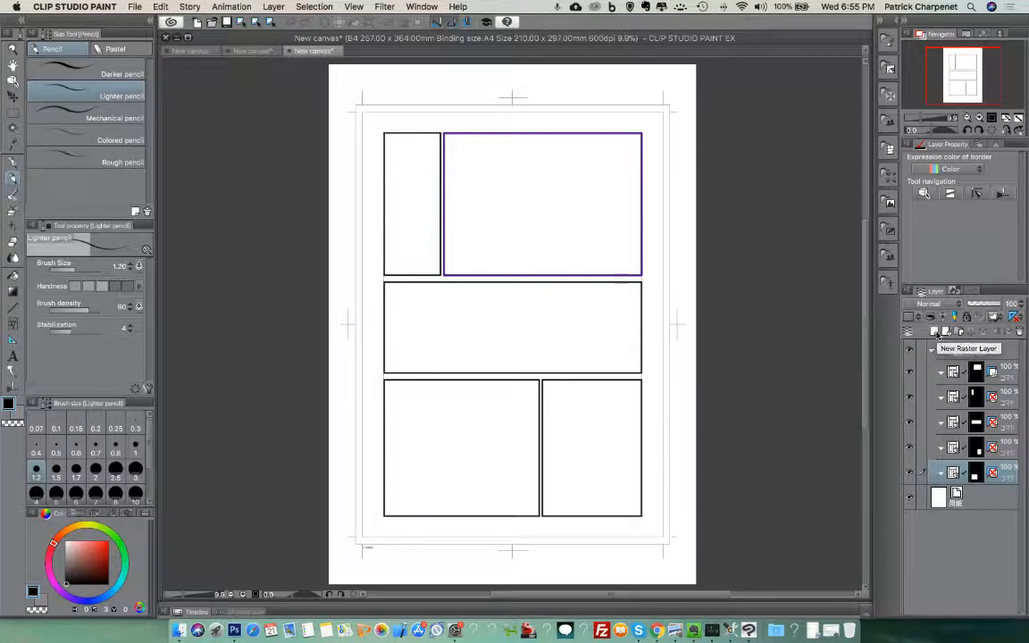
{"action": "left_click", "coordinate": [909, 292]}
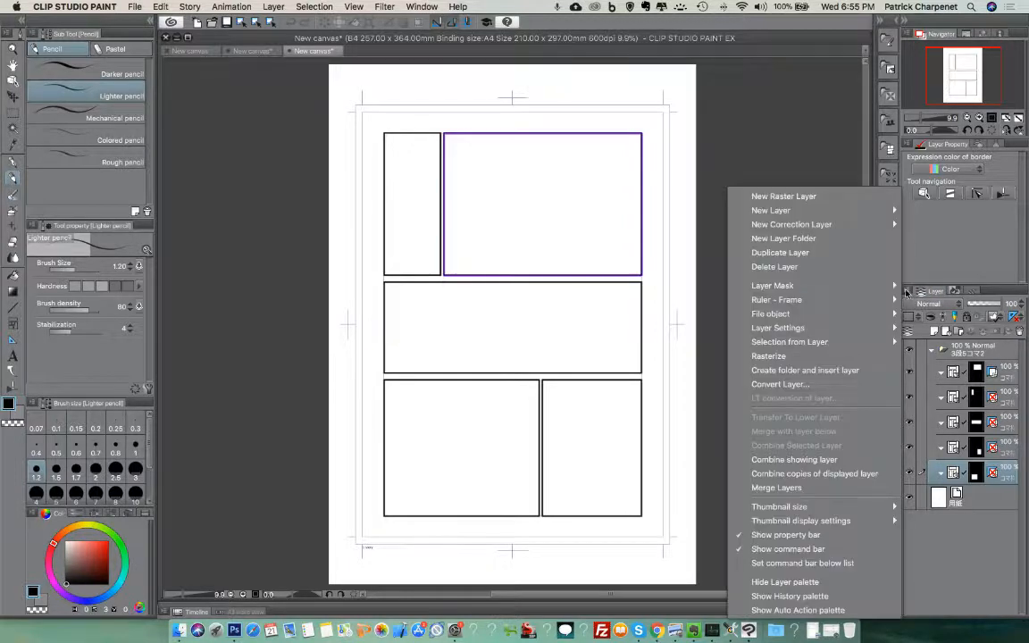
{"action": "mouse_move", "coordinate": [827, 316]}
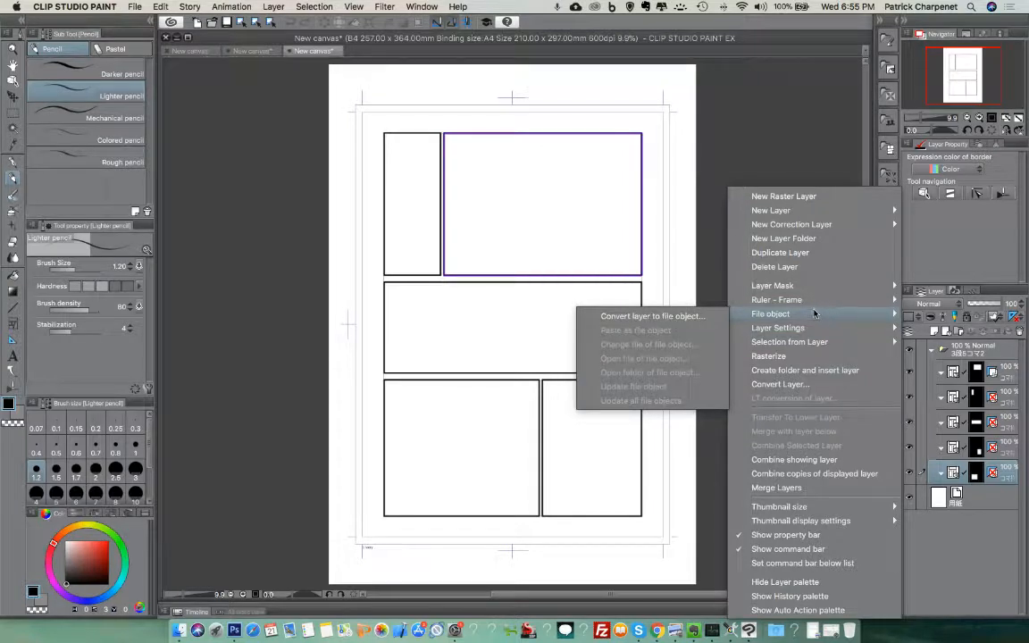
{"action": "left_click", "coordinate": [694, 318]}
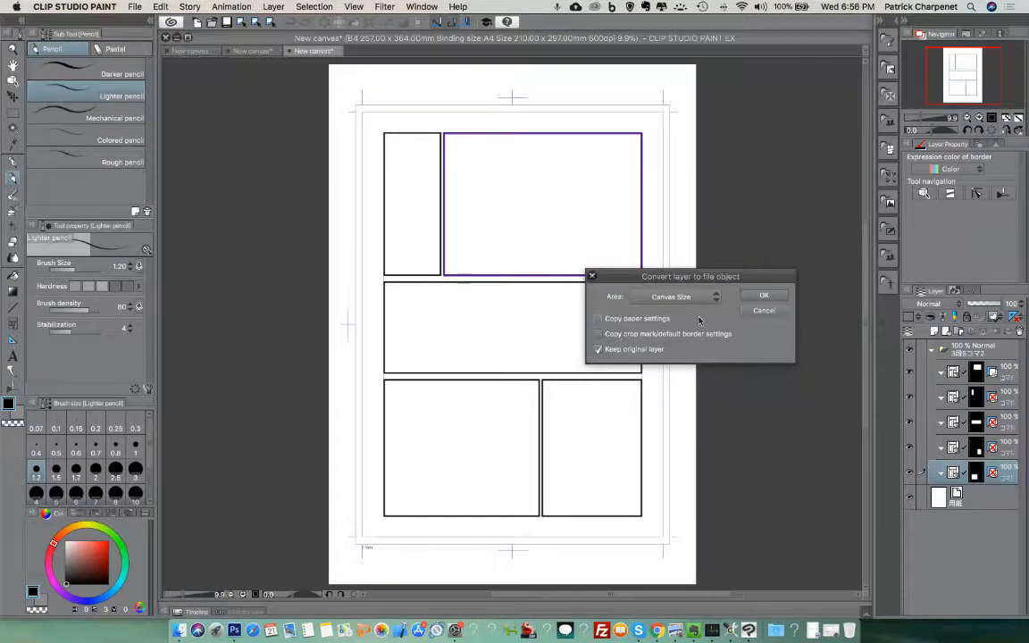
{"action": "left_click", "coordinate": [770, 300]}
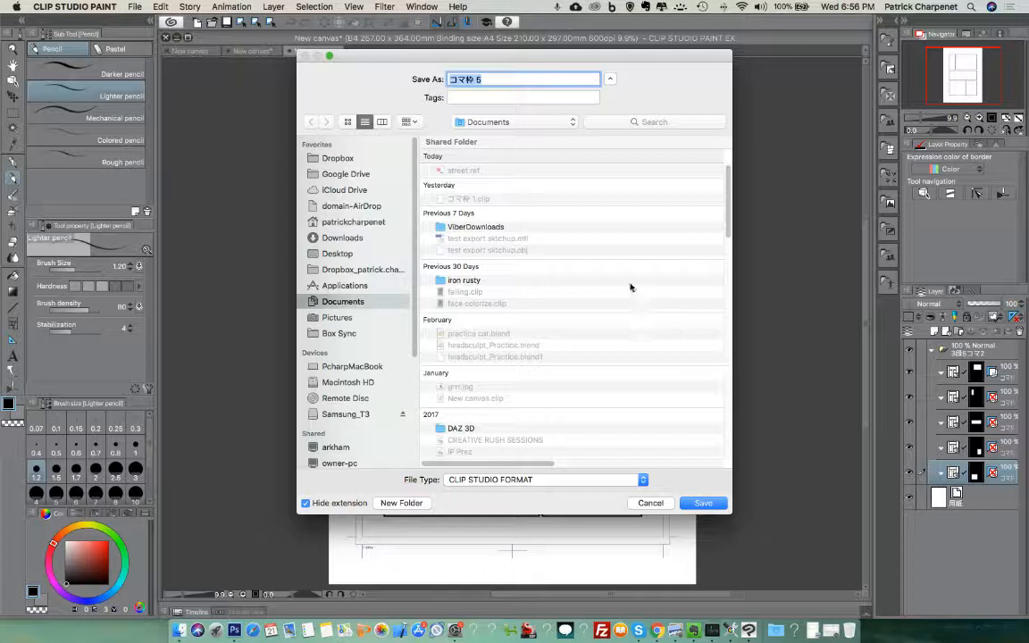
- Save the new file object as street in the smart scenes folder inside Pictures, sample page prep
{"action": "type", "text": "street"}
{"action": "left_click", "coordinate": [350, 319]}
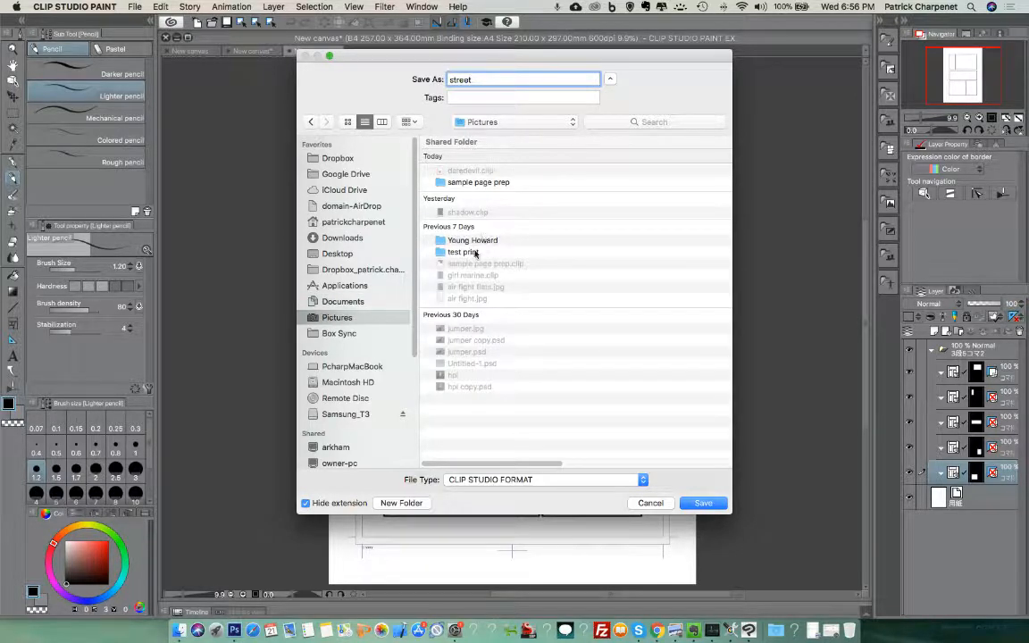
{"action": "double_click", "coordinate": [489, 185]}
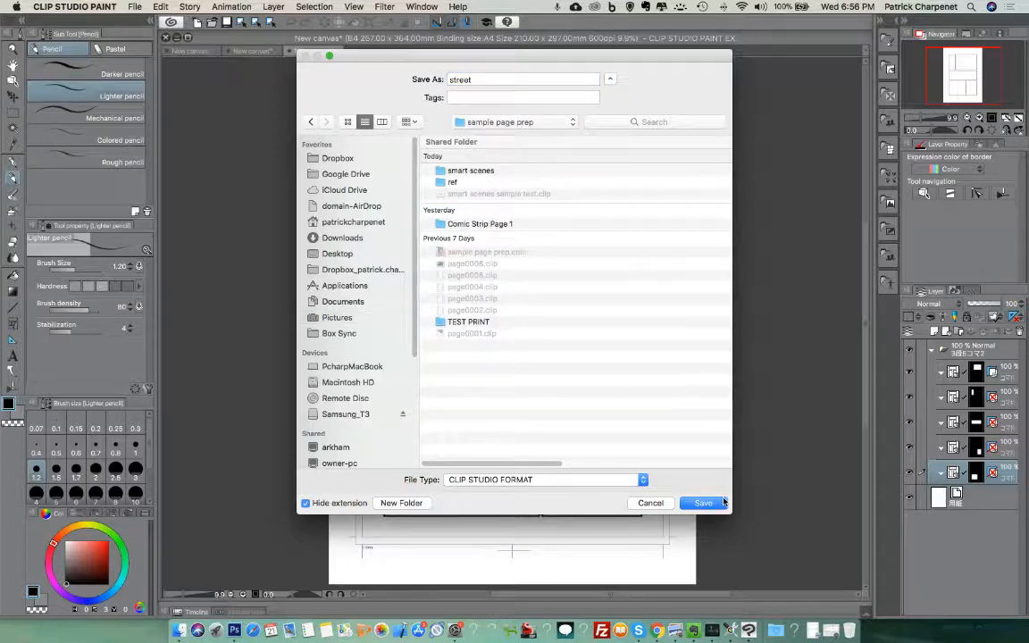
{"action": "double_click", "coordinate": [475, 169]}
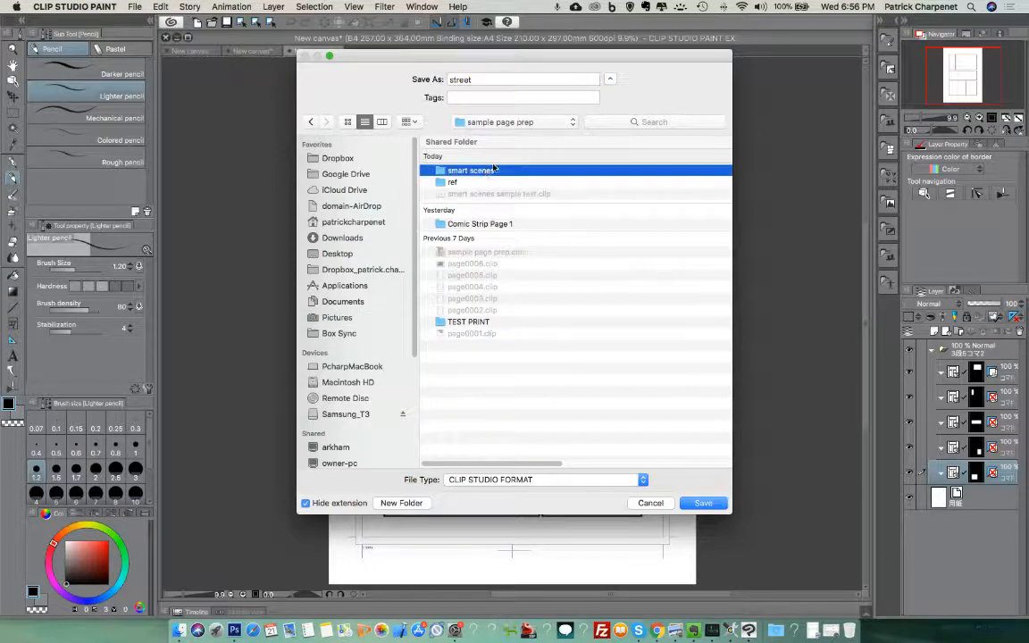
{"action": "left_click", "coordinate": [726, 506]}
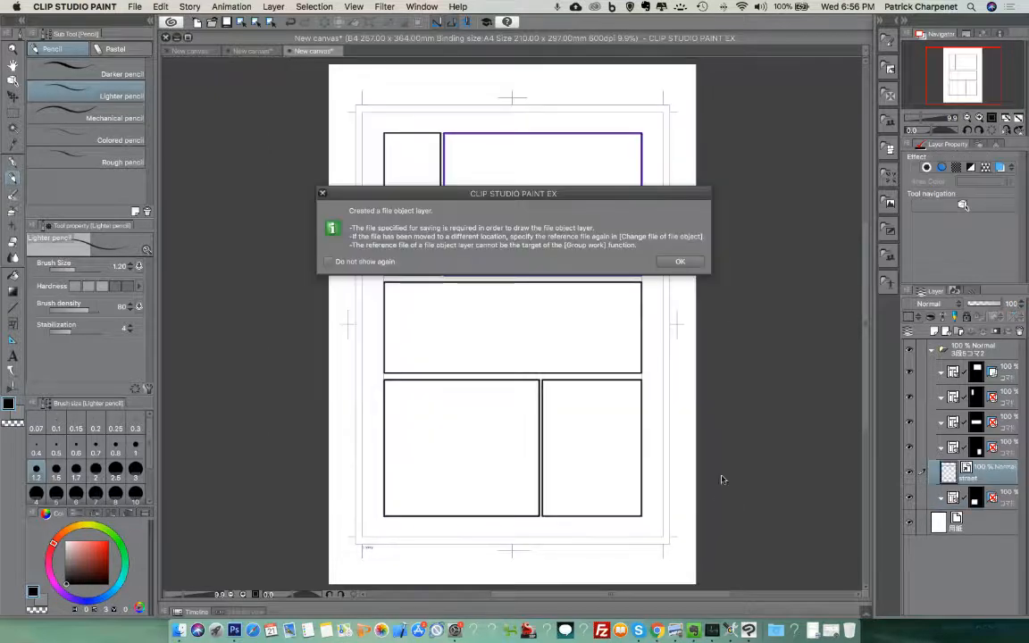
{"action": "left_click", "coordinate": [679, 261]}
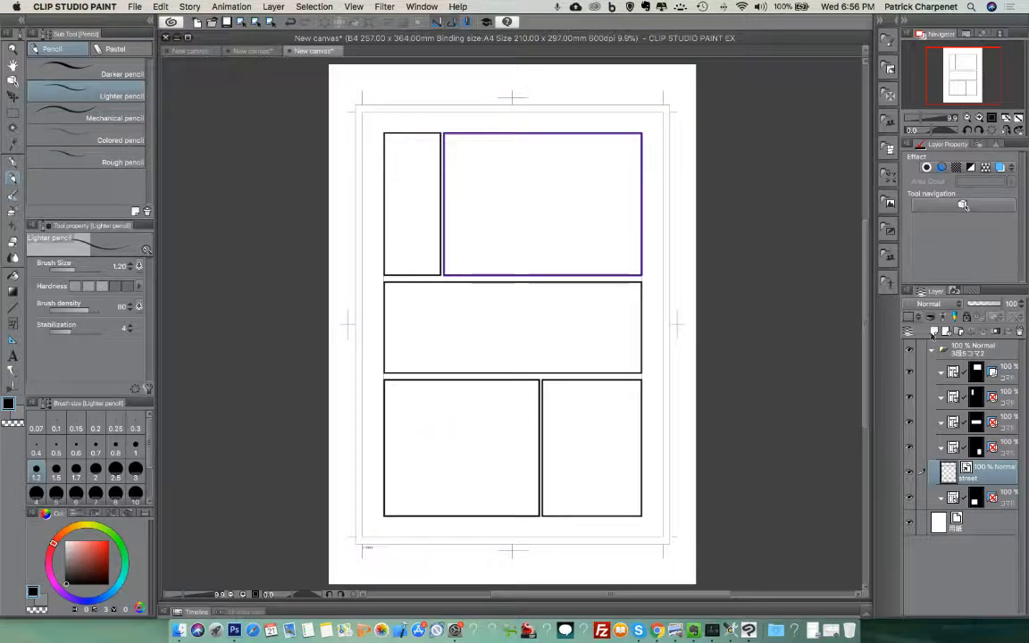
- Add a new raster layer above the street file object and scribble test strokes across the bottom-row left frame
{"action": "left_click", "coordinate": [934, 333]}
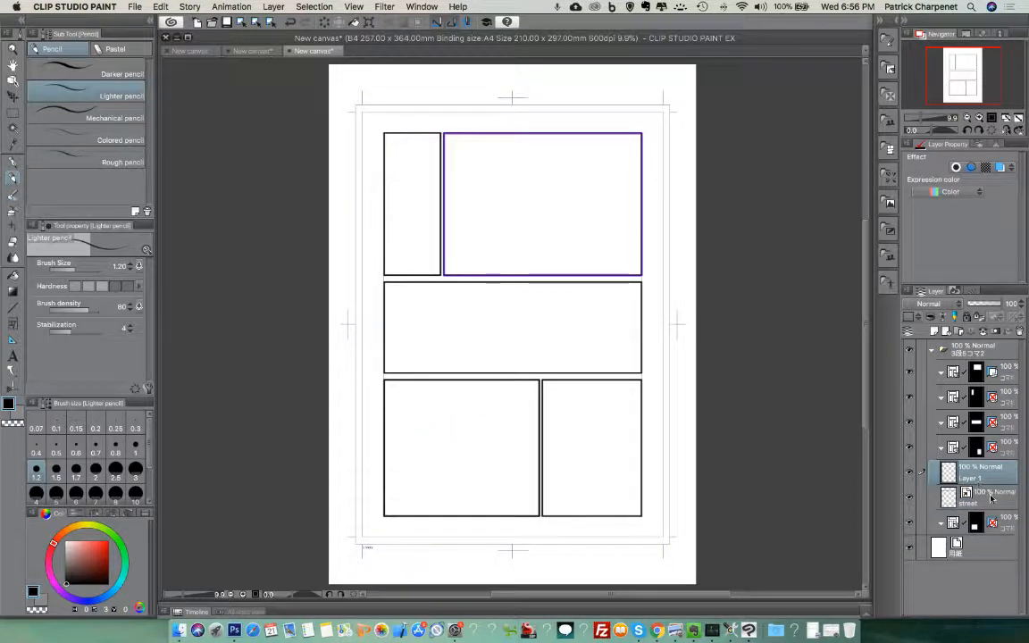
{"action": "left_click", "coordinate": [979, 495]}
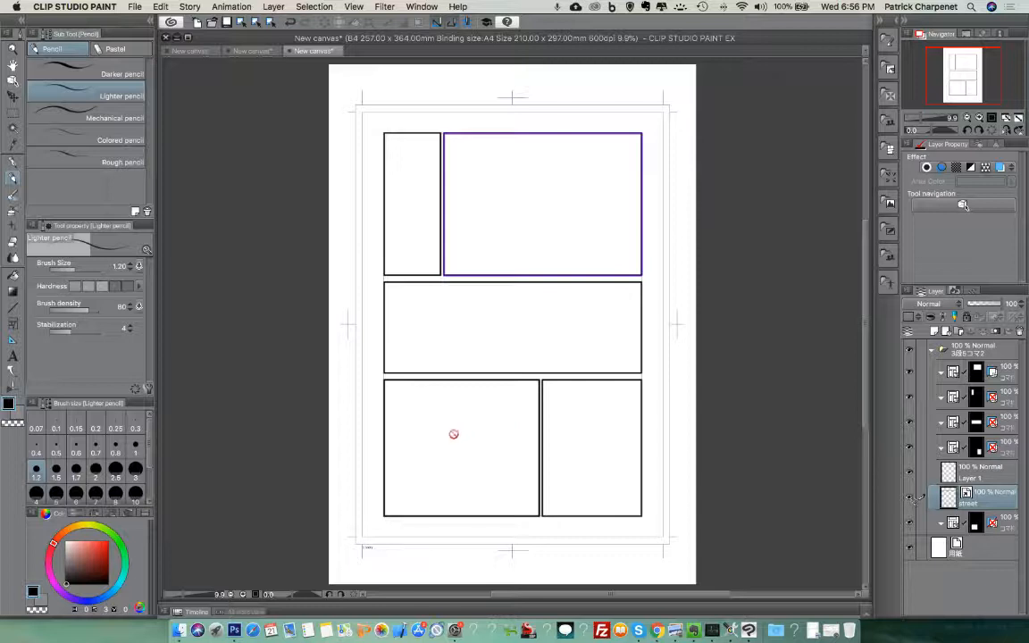
{"action": "left_click", "coordinate": [1012, 473]}
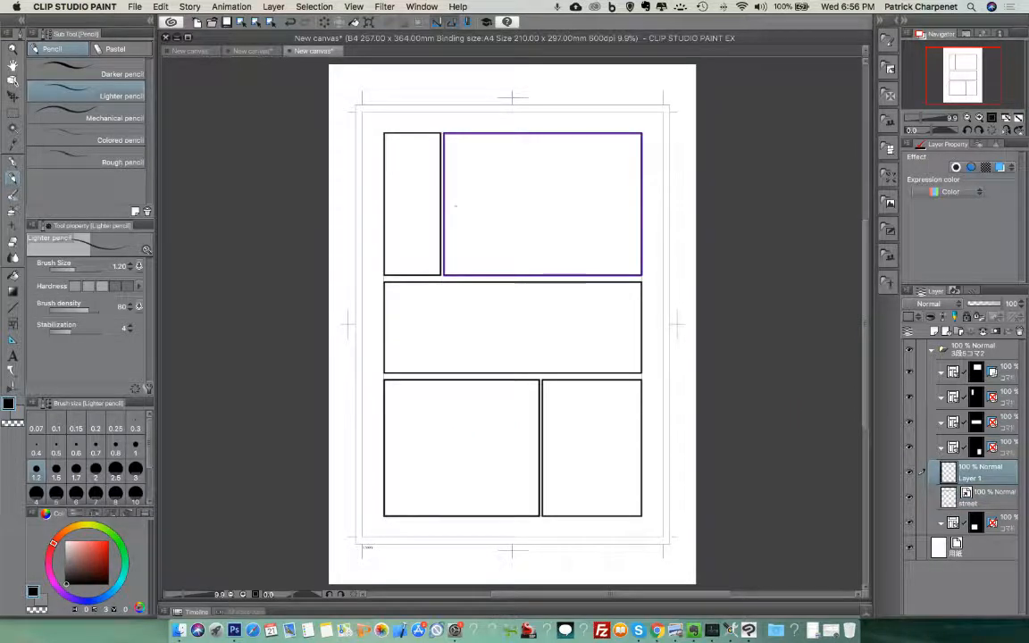
{"action": "left_click_drag", "start_coordinate": [418, 445], "coordinate": [507, 362]}
{"action": "left_click_drag", "start_coordinate": [402, 491], "coordinate": [534, 396]}
{"action": "mouse_move", "coordinate": [416, 516]}
{"action": "left_mouse_down"}
{"action": "mouse_move", "coordinate": [459, 519]}
{"action": "mouse_move", "coordinate": [487, 487]}
{"action": "mouse_move", "coordinate": [561, 480]}
{"action": "mouse_move", "coordinate": [536, 500]}
{"action": "mouse_move", "coordinate": [565, 476]}
{"action": "left_mouse_up"}
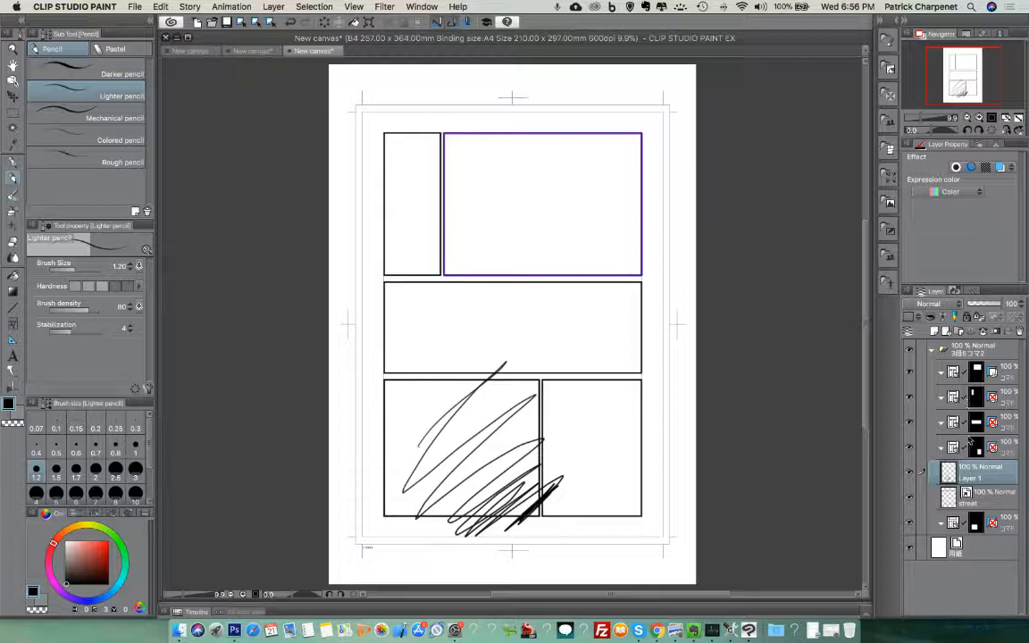
- Clear the test strokes and try Layer 1 and street inside the bottom-row right frame's folder with a test scribble, undoing the scribble
{"action": "key", "text": "Delete"}
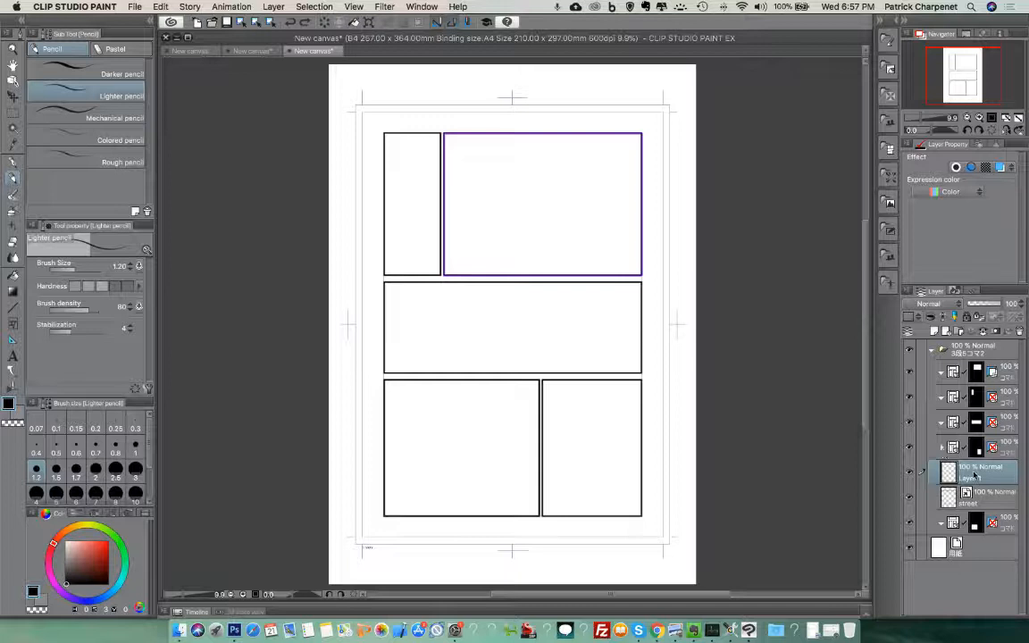
{"action": "left_click_drag", "start_coordinate": [976, 478], "coordinate": [981, 454]}
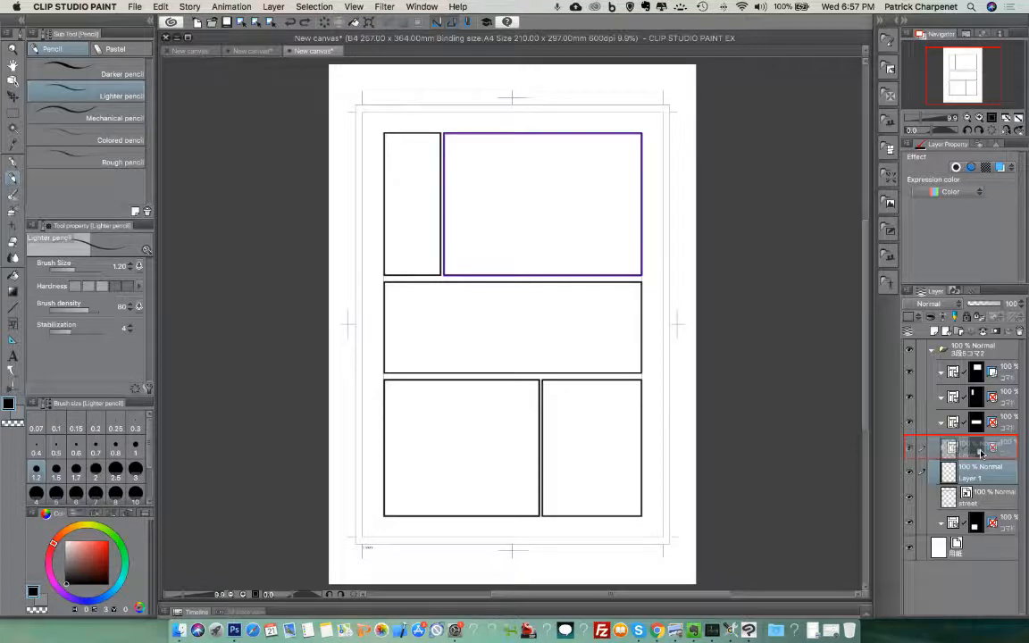
{"action": "left_click_drag", "start_coordinate": [981, 453], "coordinate": [986, 453]}
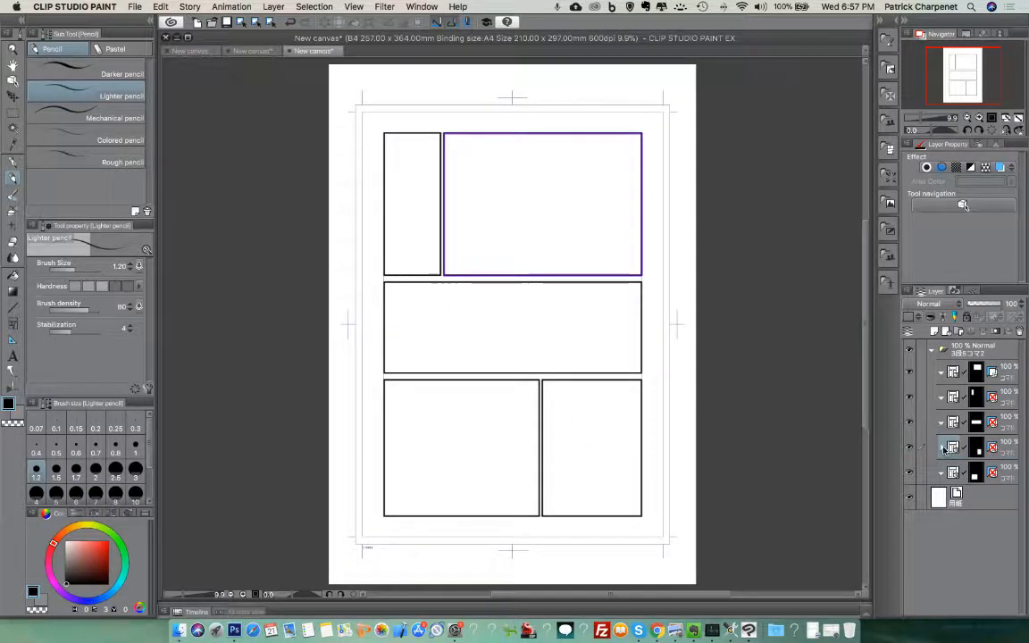
{"action": "left_click", "coordinate": [944, 449]}
{"action": "left_click", "coordinate": [999, 480]}
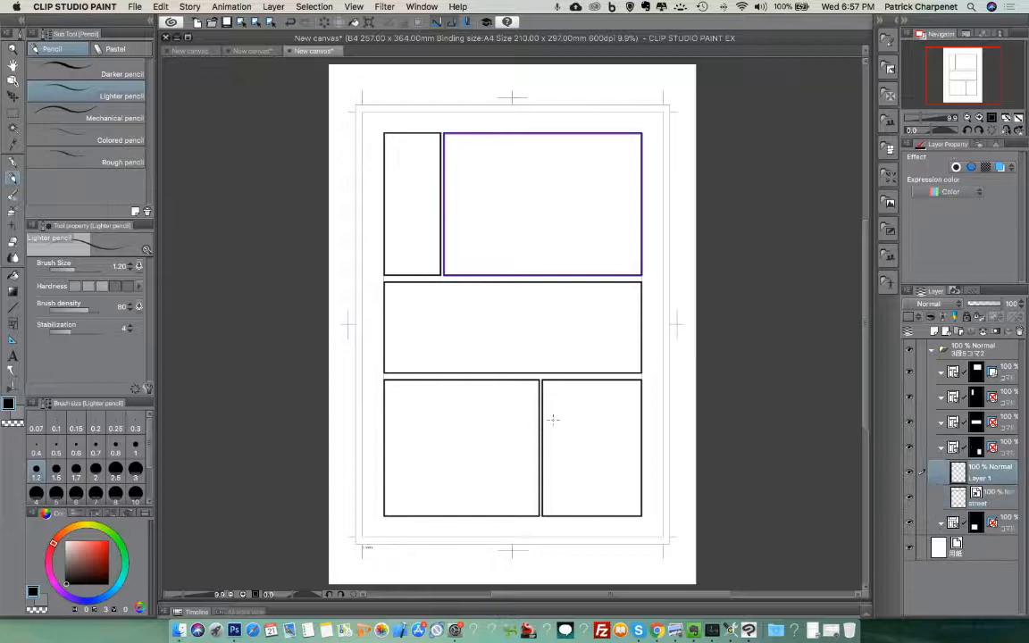
{"action": "mouse_move", "coordinate": [544, 420]}
{"action": "left_mouse_down"}
{"action": "mouse_move", "coordinate": [547, 471]}
{"action": "mouse_move", "coordinate": [576, 514]}
{"action": "mouse_move", "coordinate": [640, 500]}
{"action": "left_mouse_up"}
{"action": "key", "text": "super+z"}
- Move Layer 1 and street into the bottom-row left frame's folder, scribble across that frame to test the clipping, and undo the scribble
{"action": "left_click_drag", "start_coordinate": [1000, 505], "coordinate": [964, 517]}
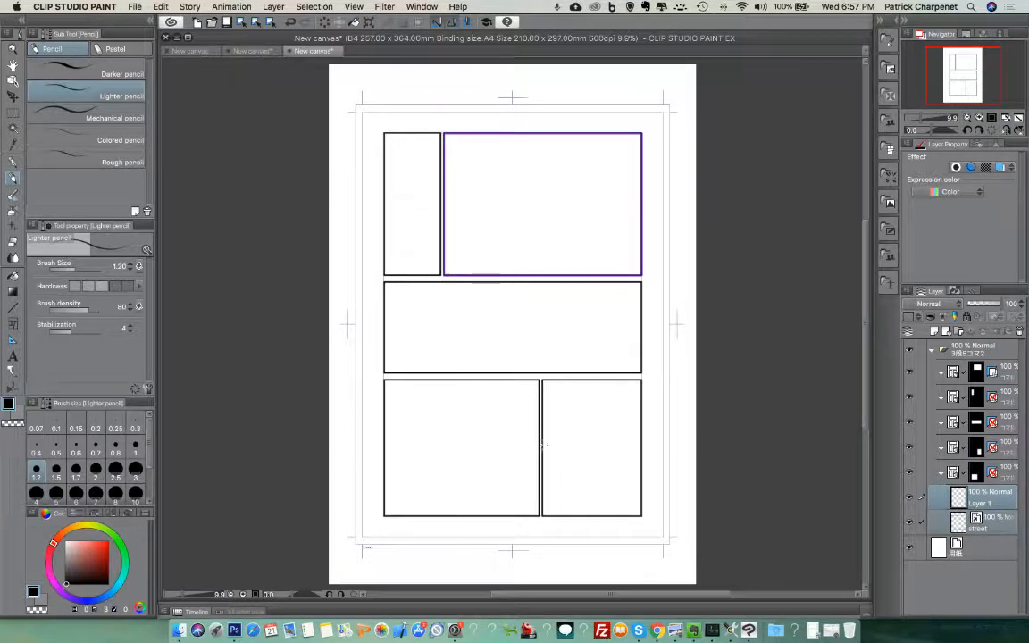
{"action": "mouse_move", "coordinate": [431, 457]}
{"action": "left_mouse_down"}
{"action": "mouse_move", "coordinate": [490, 414]}
{"action": "mouse_move", "coordinate": [560, 403]}
{"action": "mouse_move", "coordinate": [549, 393]}
{"action": "mouse_move", "coordinate": [568, 428]}
{"action": "mouse_move", "coordinate": [486, 447]}
{"action": "mouse_move", "coordinate": [486, 460]}
{"action": "mouse_move", "coordinate": [521, 388]}
{"action": "mouse_move", "coordinate": [402, 393]}
{"action": "left_mouse_up"}
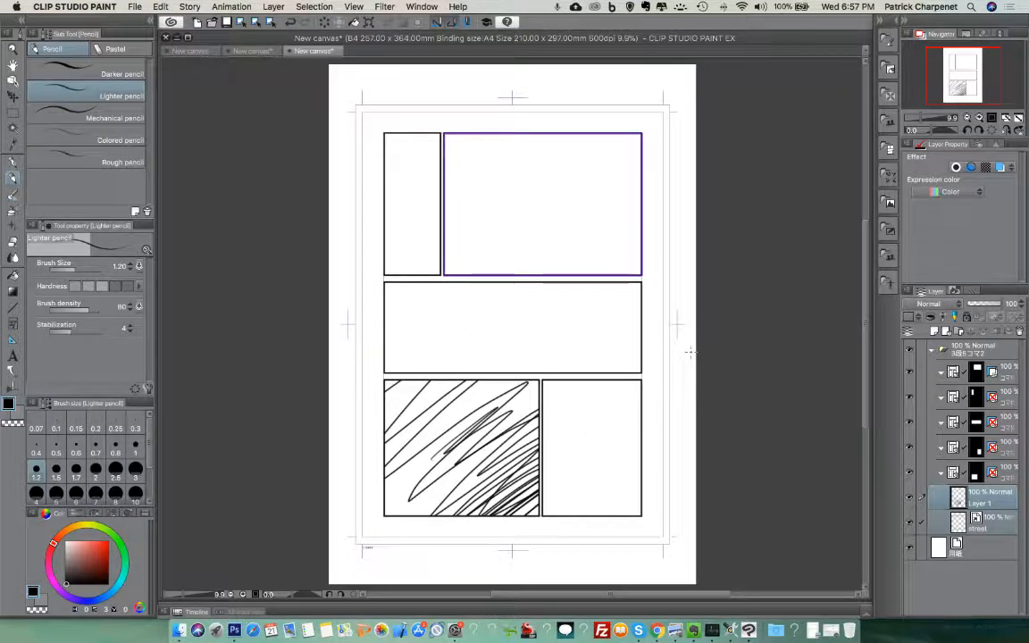
{"action": "key", "text": "super+z"}
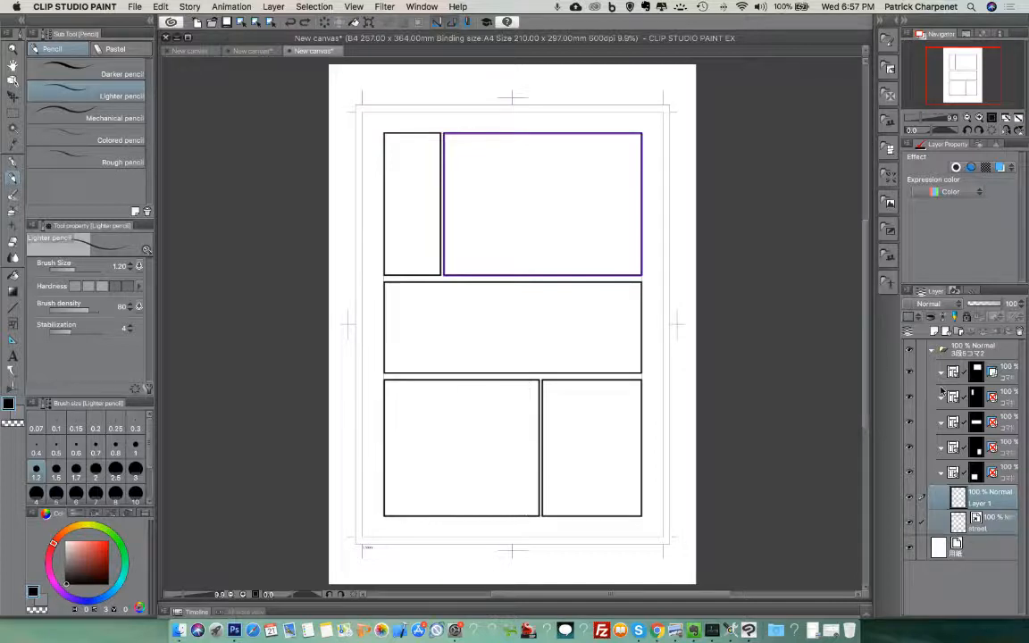
- Open the source file of the street file object
{"action": "left_click", "coordinate": [994, 525]}
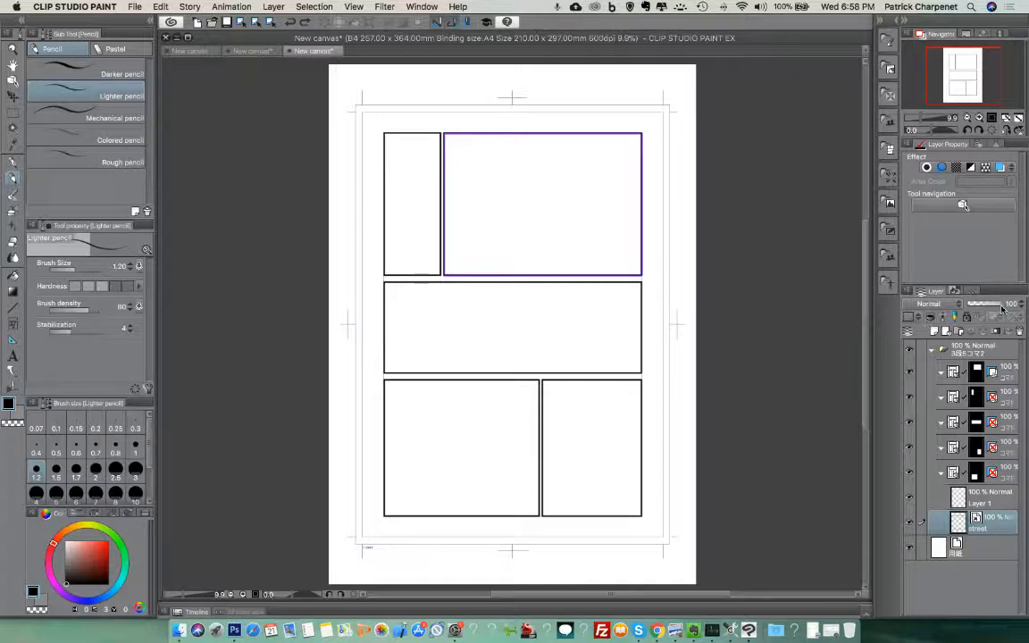
{"action": "left_click", "coordinate": [909, 291]}
{"action": "mouse_move", "coordinate": [775, 315]}
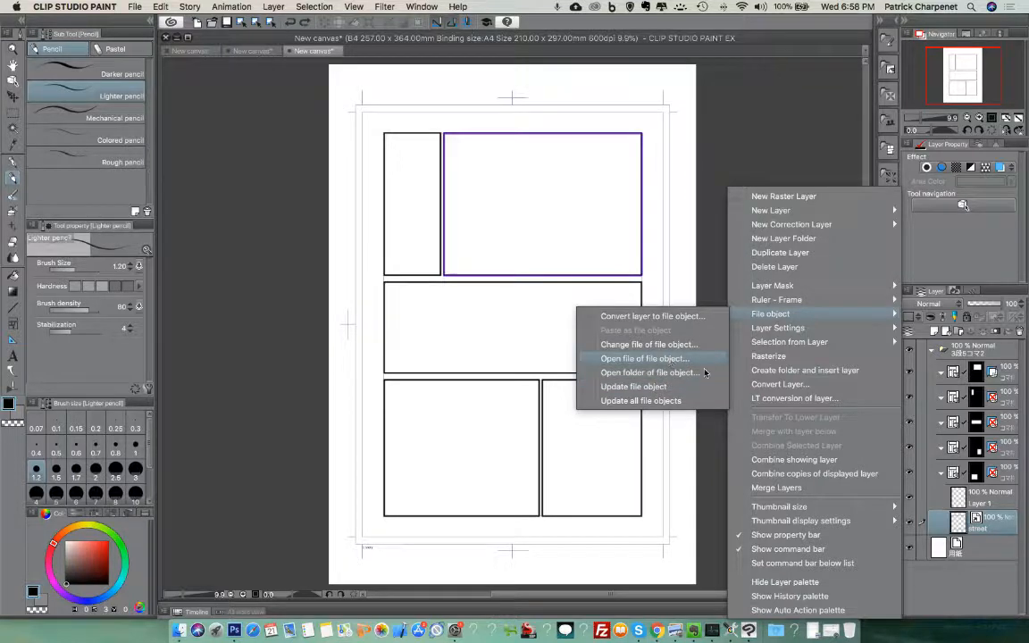
{"action": "left_click", "coordinate": [671, 358]}
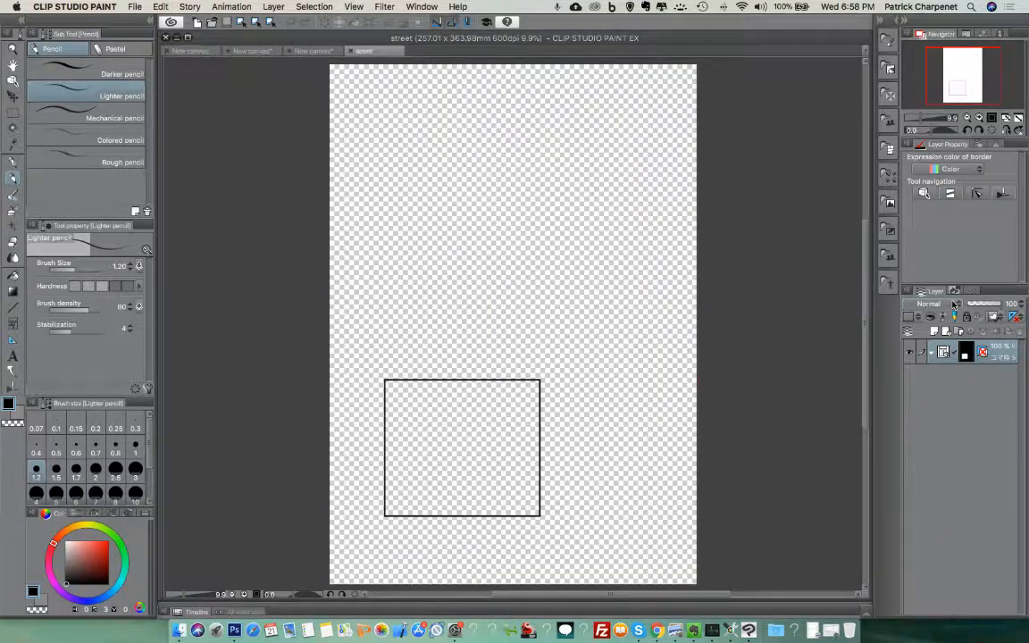
- Collapse the frame folder and import the image street ref 3d.jpg from the ref folder inside sample page prep
{"action": "left_click", "coordinate": [932, 355]}
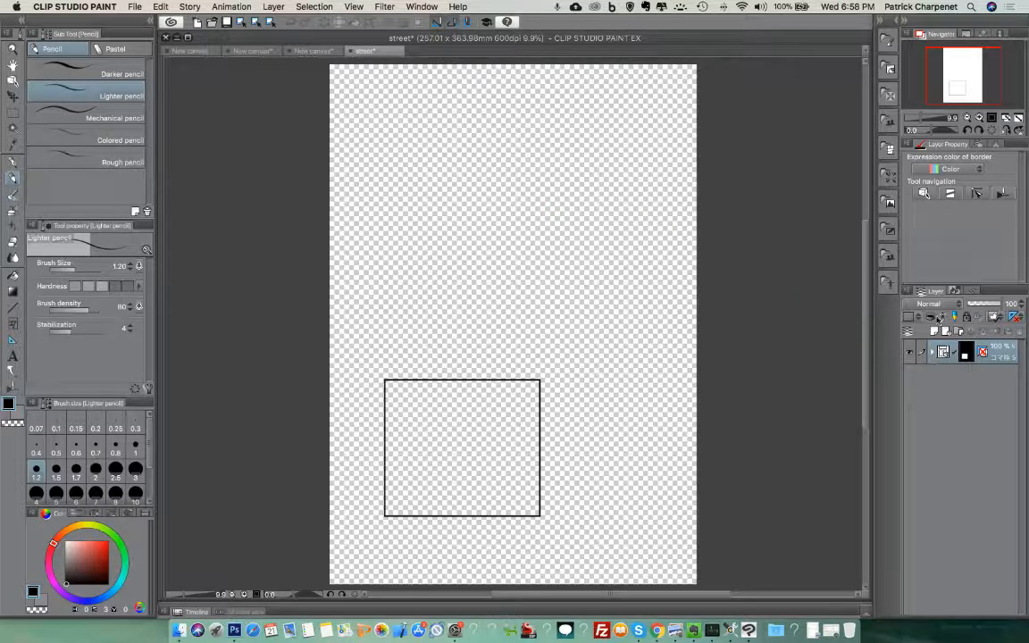
{"action": "left_click", "coordinate": [134, 8]}
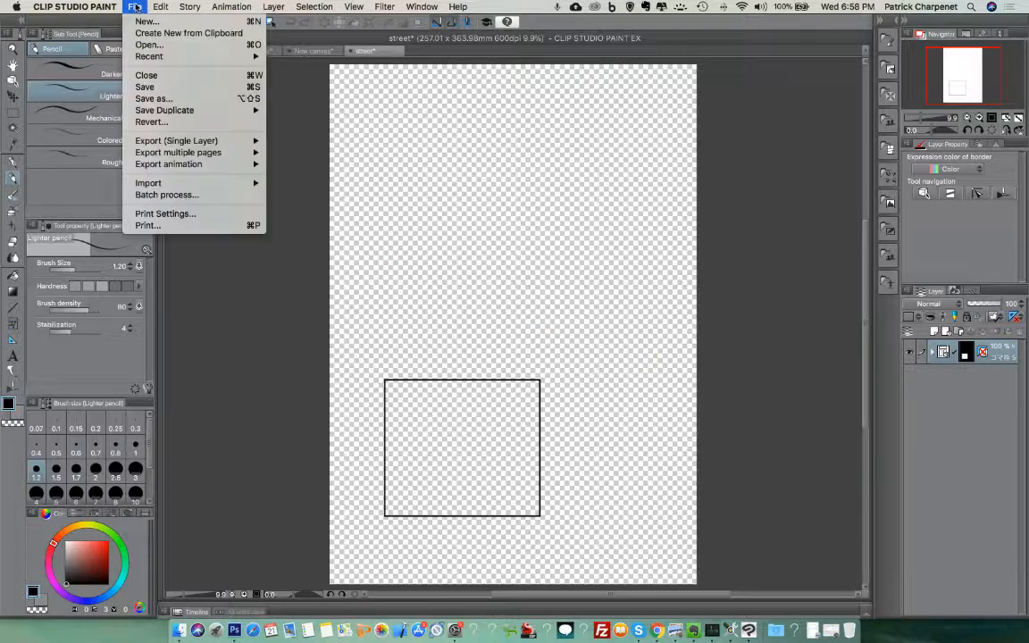
{"action": "mouse_move", "coordinate": [215, 183]}
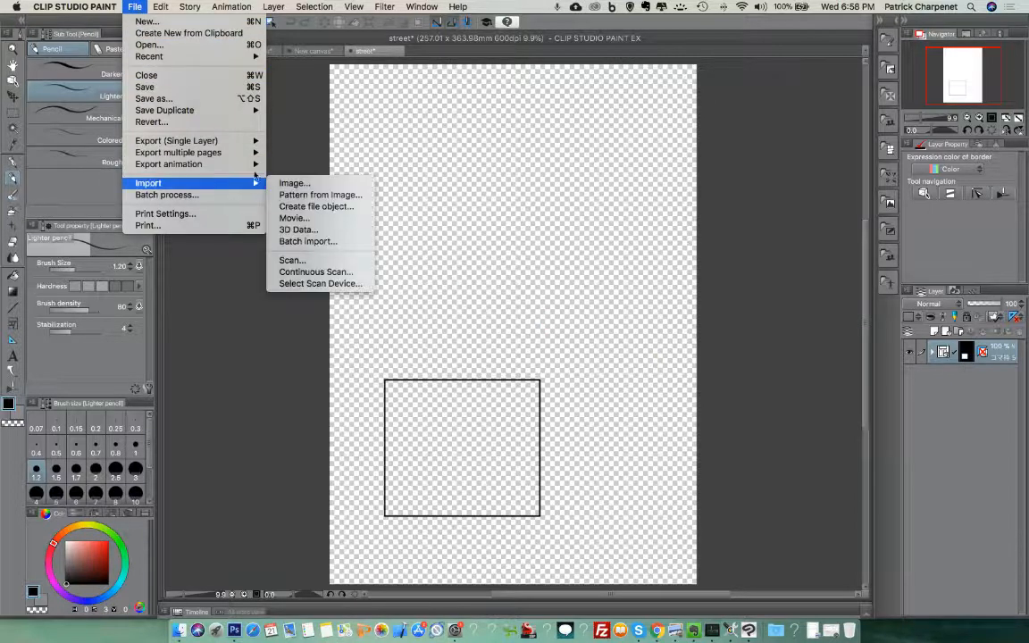
{"action": "left_click", "coordinate": [310, 185]}
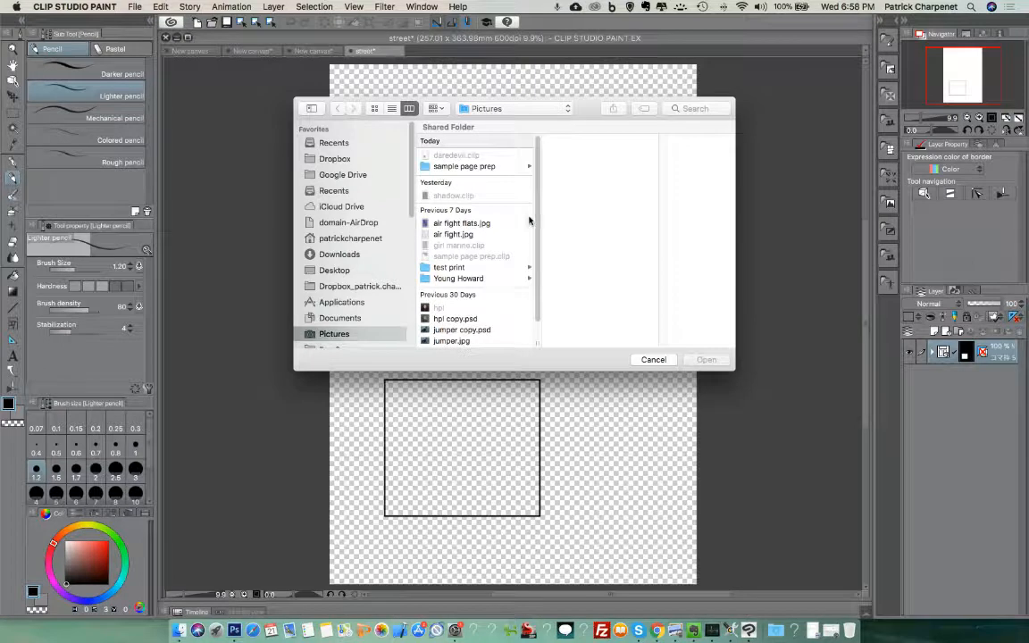
{"action": "left_click", "coordinate": [508, 167]}
{"action": "left_click", "coordinate": [563, 156]}
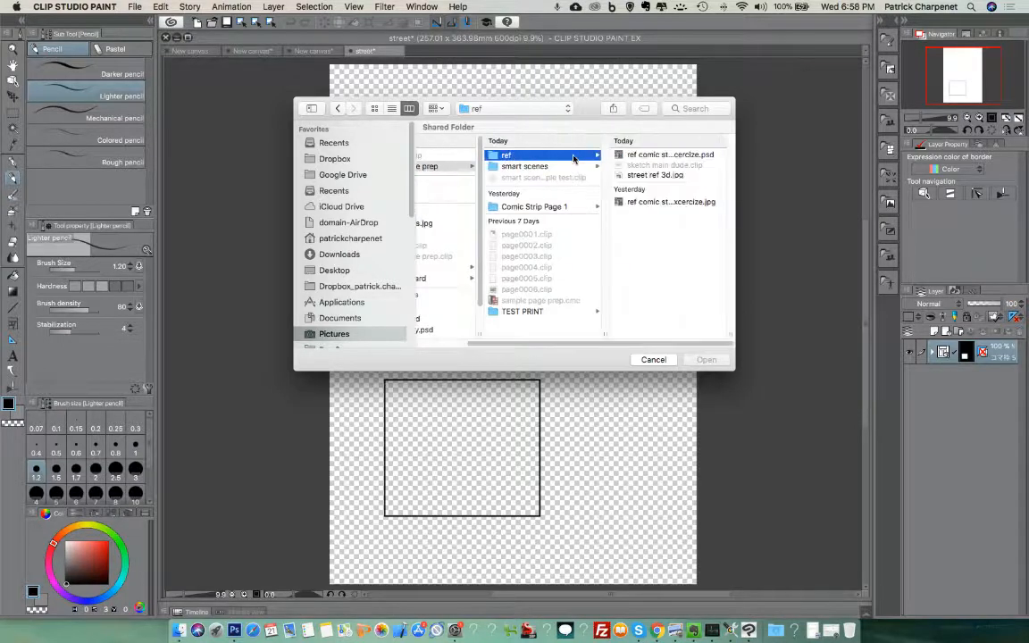
{"action": "left_click", "coordinate": [656, 176]}
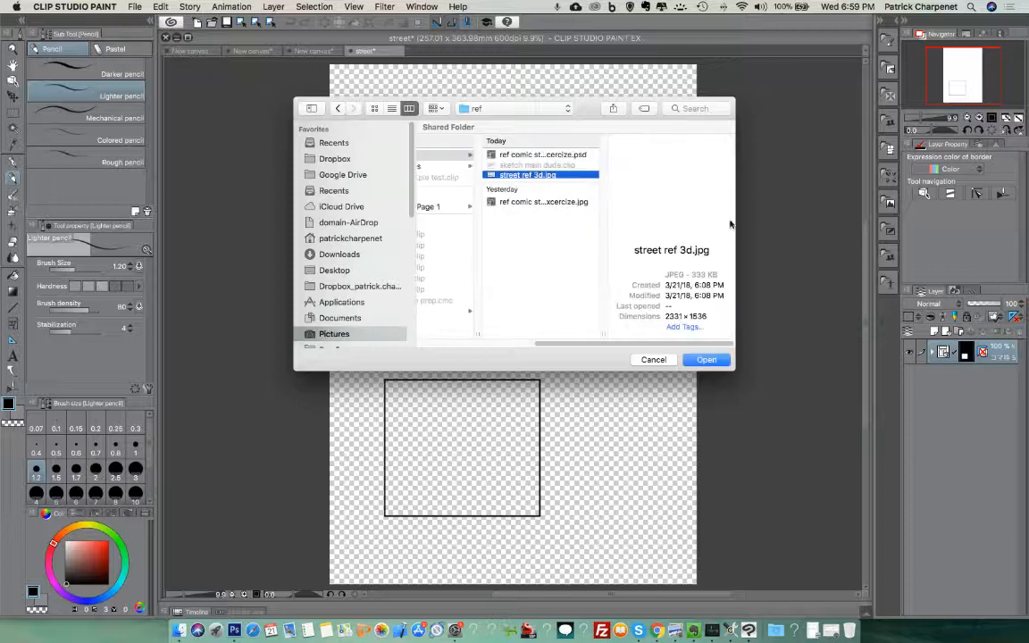
{"action": "left_click", "coordinate": [708, 360]}
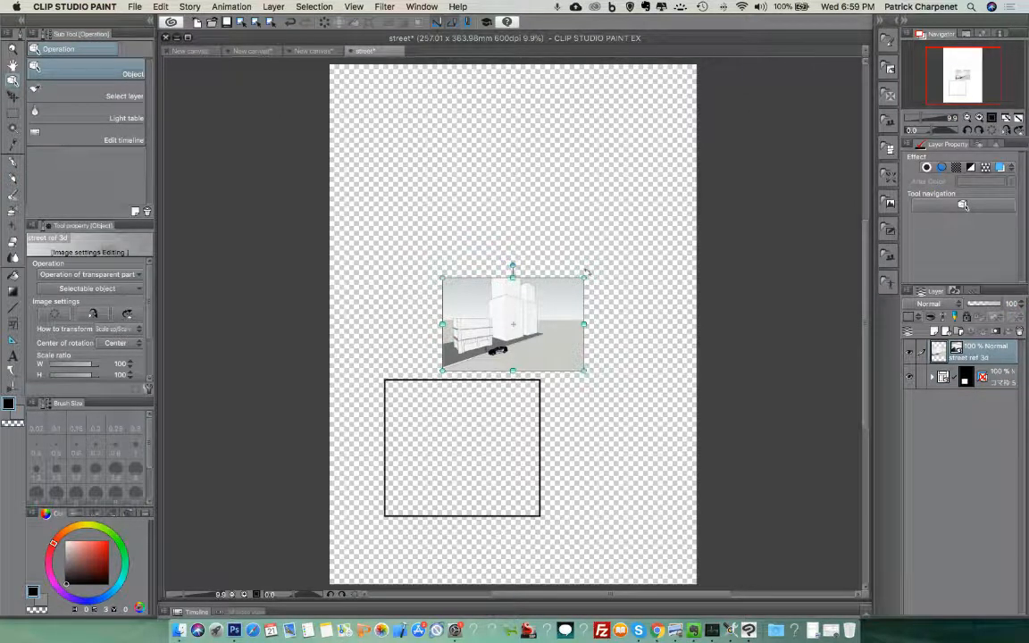
- Enlarge the street reference image to about 274 %, position it above the frame, and apply the blue layer color effect
{"action": "left_click_drag", "start_coordinate": [588, 275], "coordinate": [737, 175]}
{"action": "left_click_drag", "start_coordinate": [655, 323], "coordinate": [634, 264]}
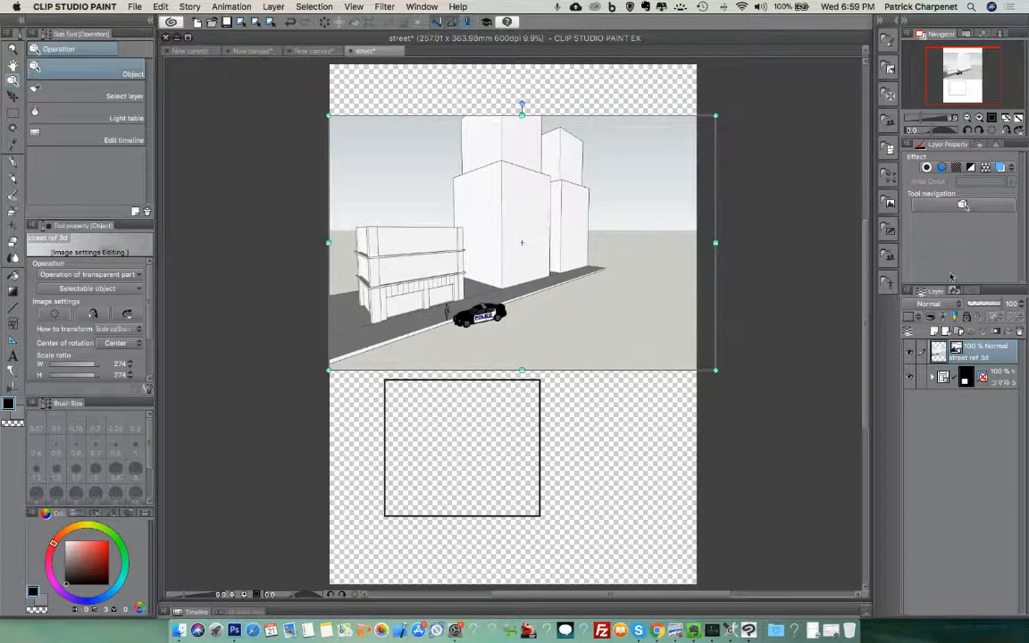
{"action": "left_click", "coordinate": [1000, 167]}
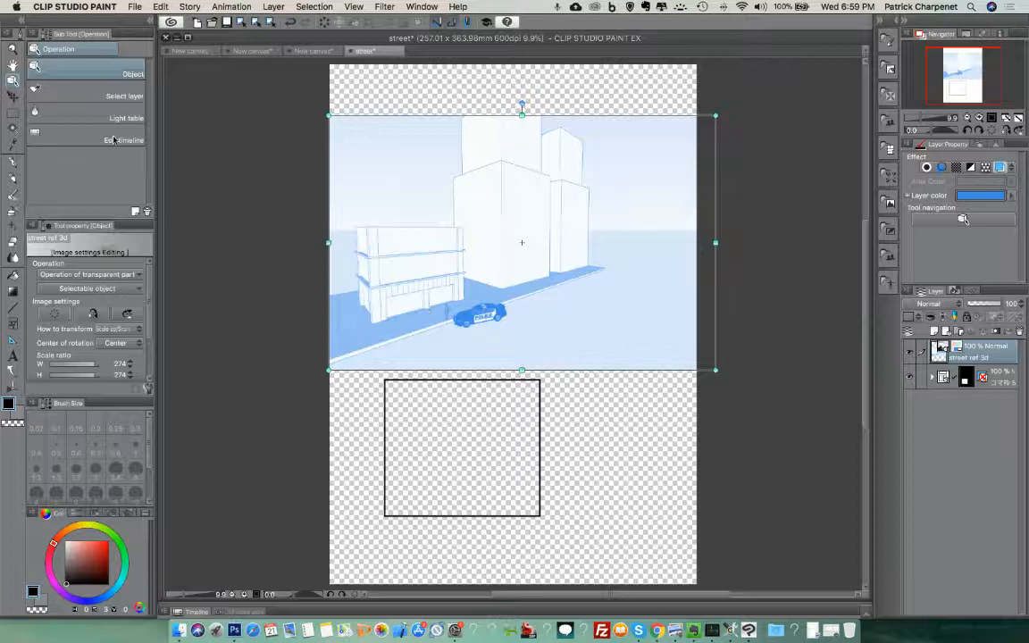
- Rasterize the street ref 3d layer and add a new raster layer above it
{"action": "left_click", "coordinate": [13, 177]}
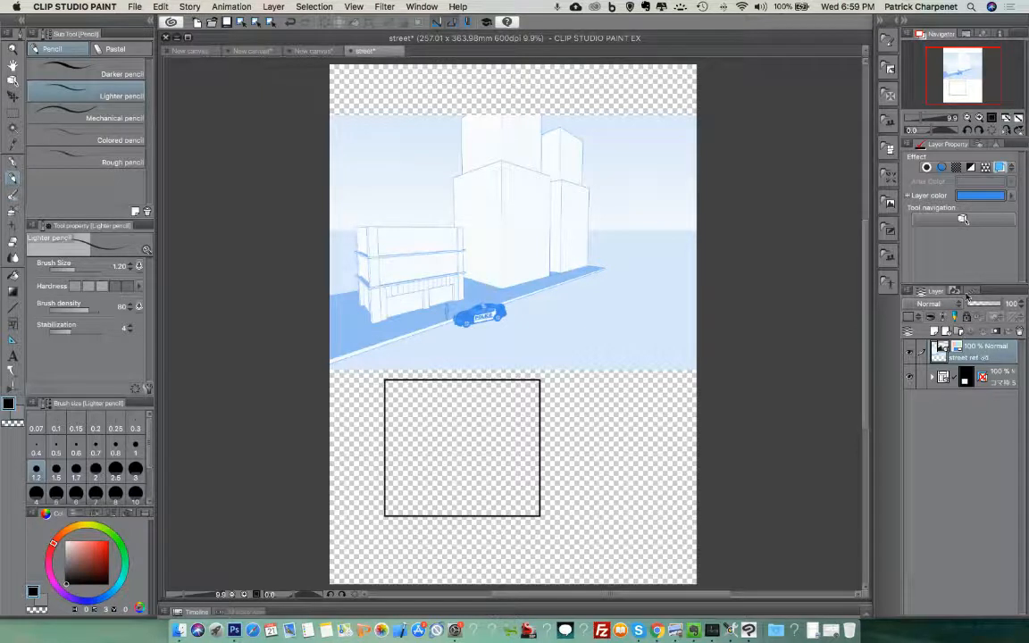
{"action": "left_click", "coordinate": [910, 292]}
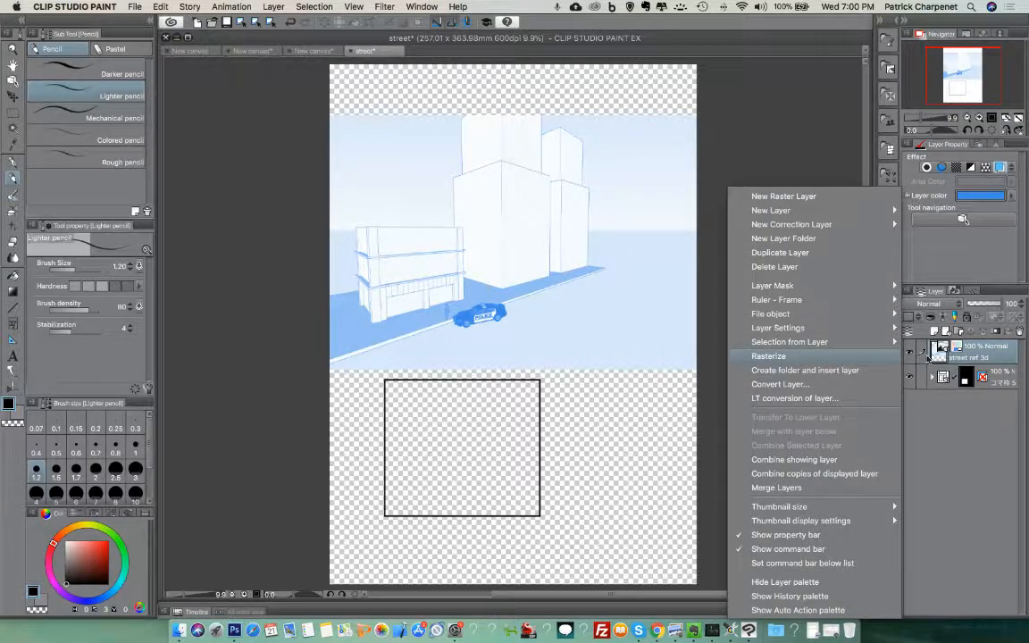
{"action": "left_click", "coordinate": [842, 357]}
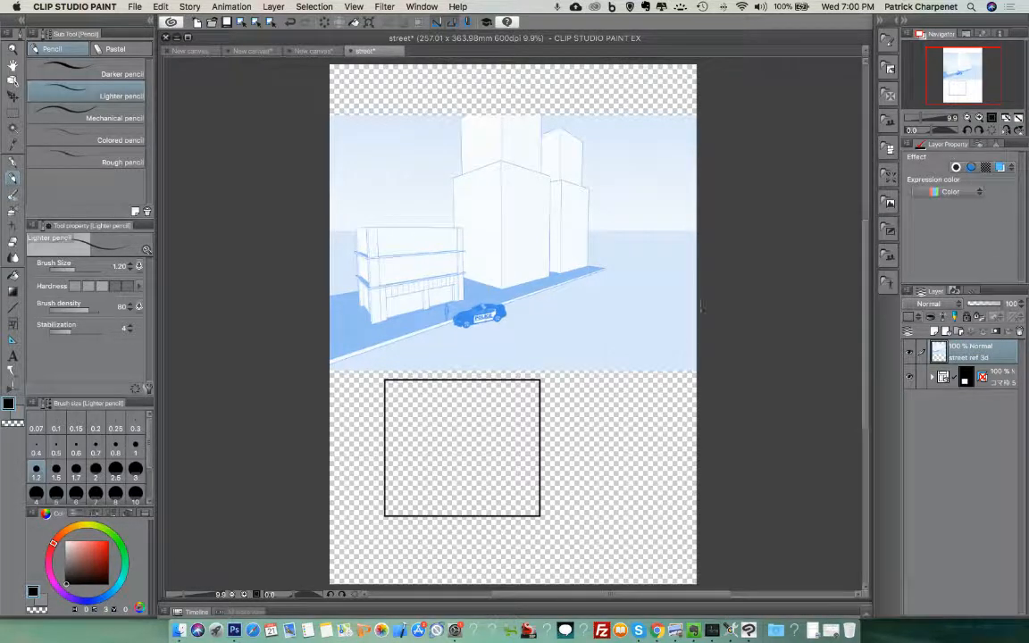
{"action": "left_click", "coordinate": [934, 331]}
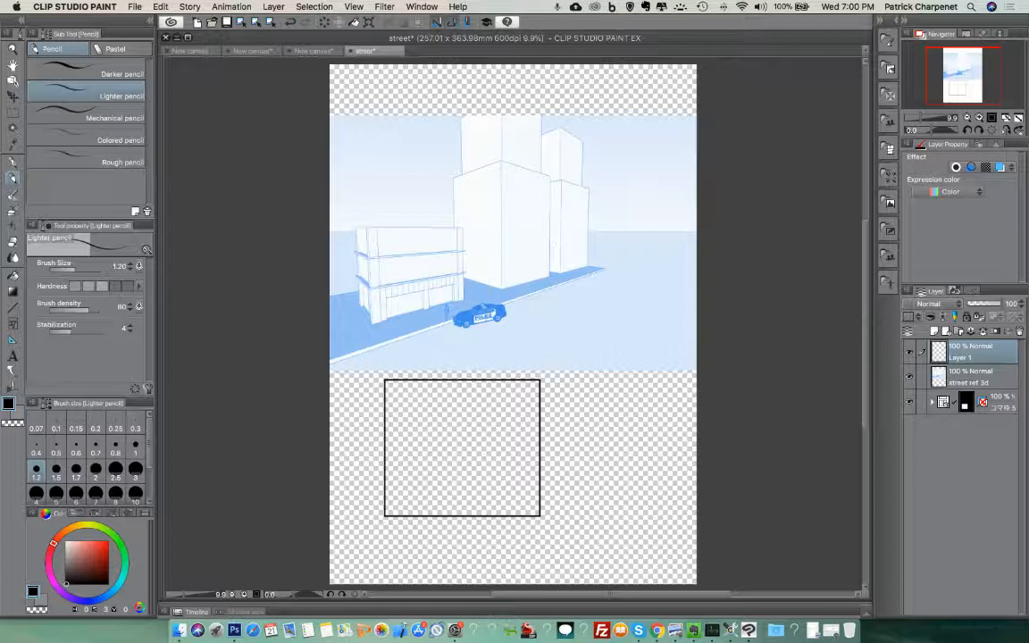
- Create a perspective ruler's first vanishing point from the horizontal roofline of the low building and its street-side base edge
{"action": "left_click", "coordinate": [14, 340]}
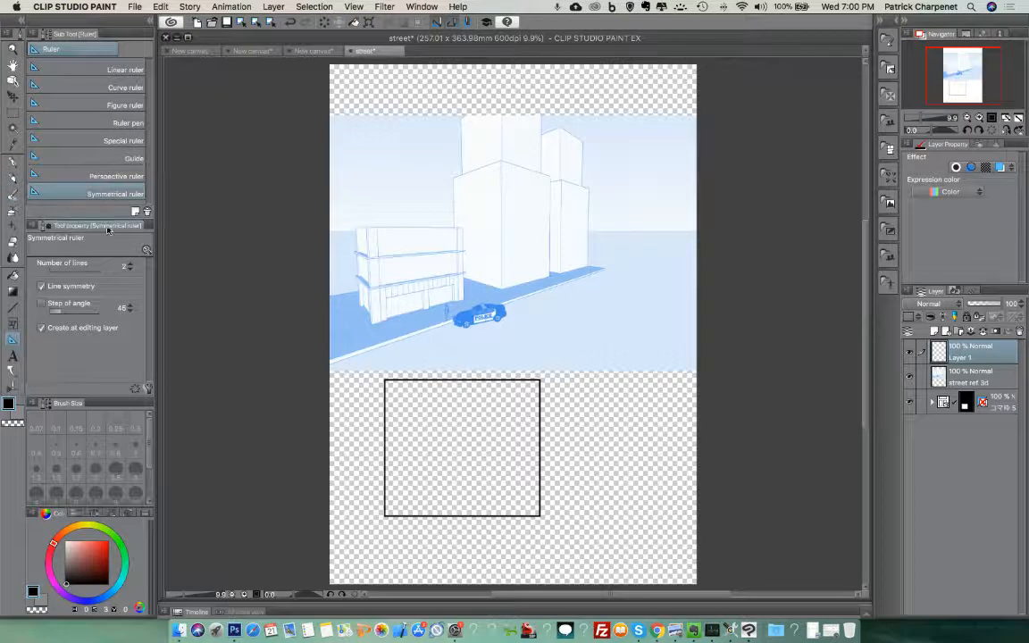
{"action": "left_click", "coordinate": [119, 174]}
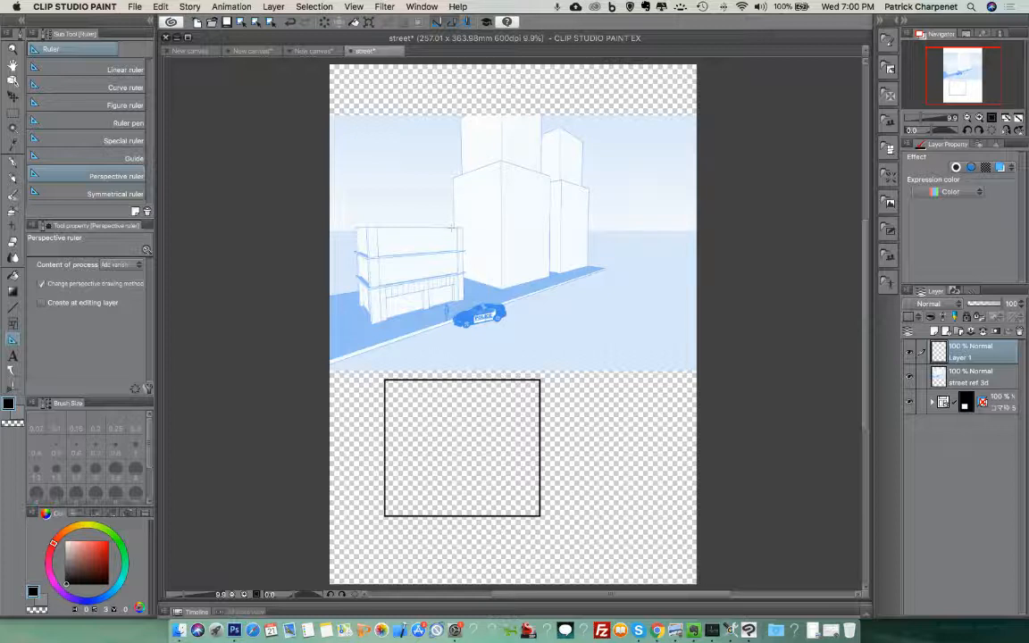
{"action": "left_click_drag", "start_coordinate": [469, 228], "coordinate": [522, 230]}
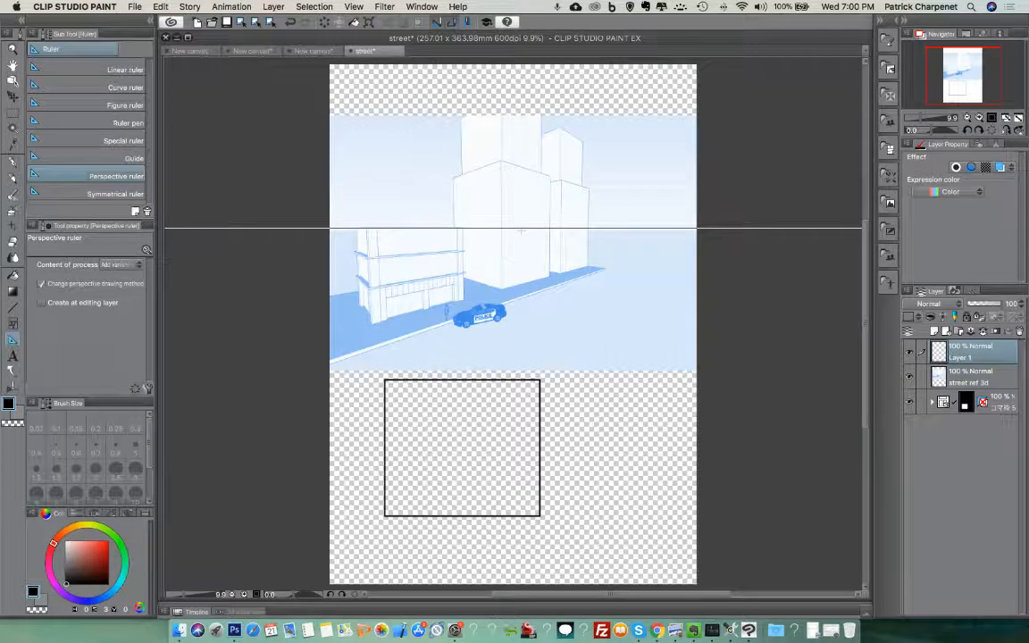
{"action": "left_click_drag", "start_coordinate": [373, 322], "coordinate": [474, 295]}
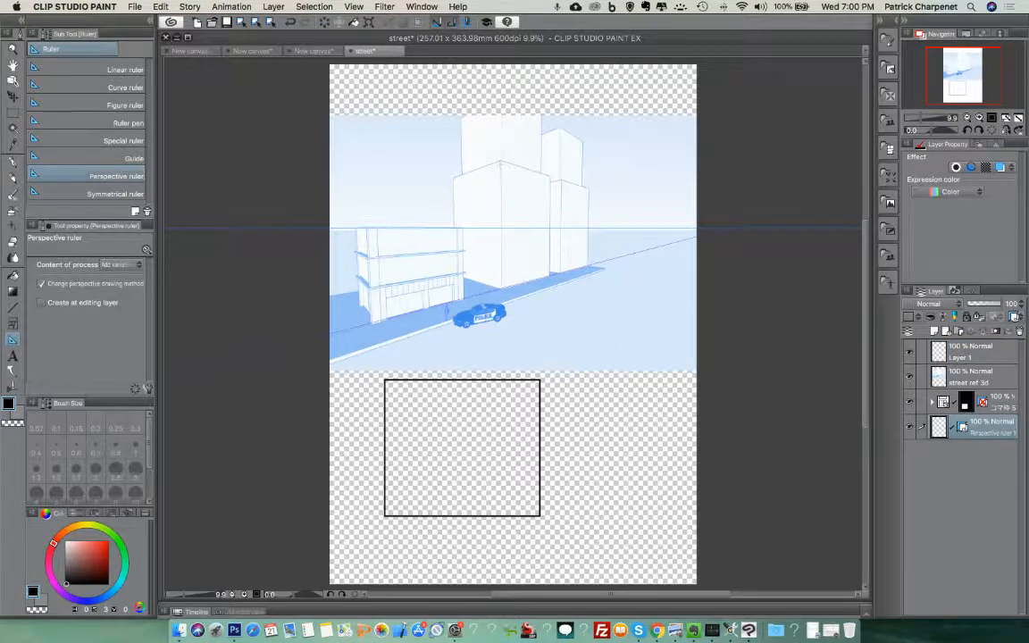
- Add a second vanishing point from the tall building's receding top and base edges, and a vertical one from both buildings' corner edges
{"action": "left_click_drag", "start_coordinate": [502, 161], "coordinate": [406, 182]}
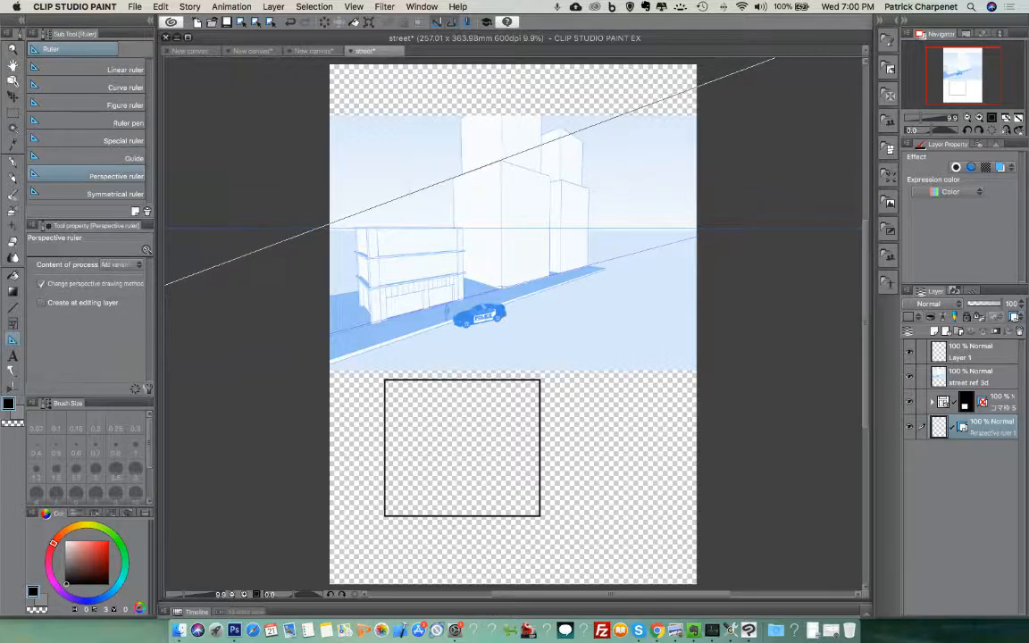
{"action": "left_click_drag", "start_coordinate": [472, 280], "coordinate": [502, 289]}
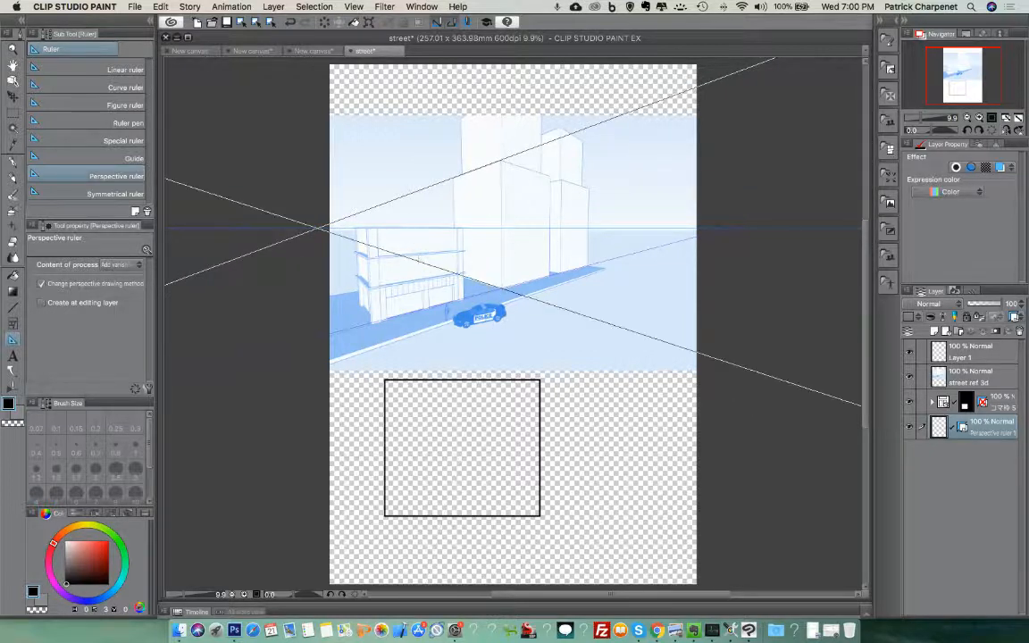
{"action": "left_click_drag", "start_coordinate": [501, 289], "coordinate": [501, 289]}
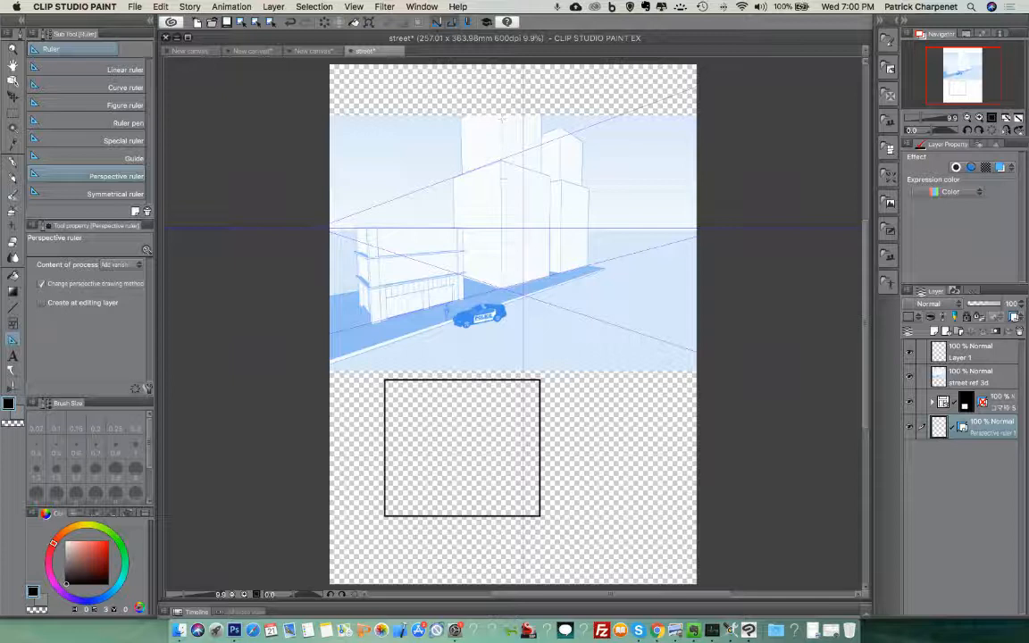
{"action": "left_click_drag", "start_coordinate": [501, 161], "coordinate": [502, 288]}
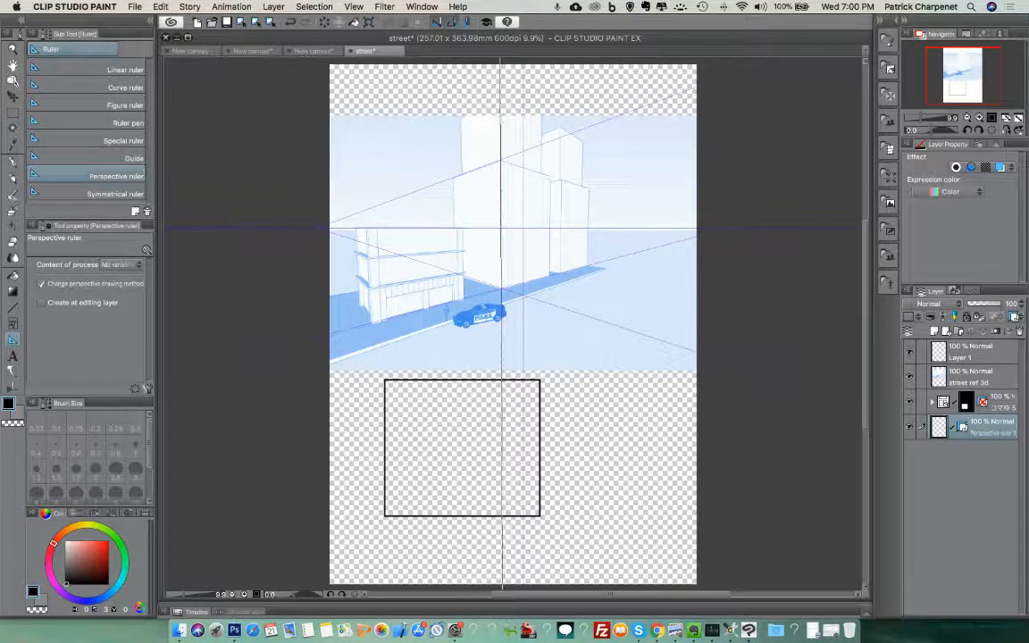
{"action": "left_click_drag", "start_coordinate": [369, 236], "coordinate": [372, 319]}
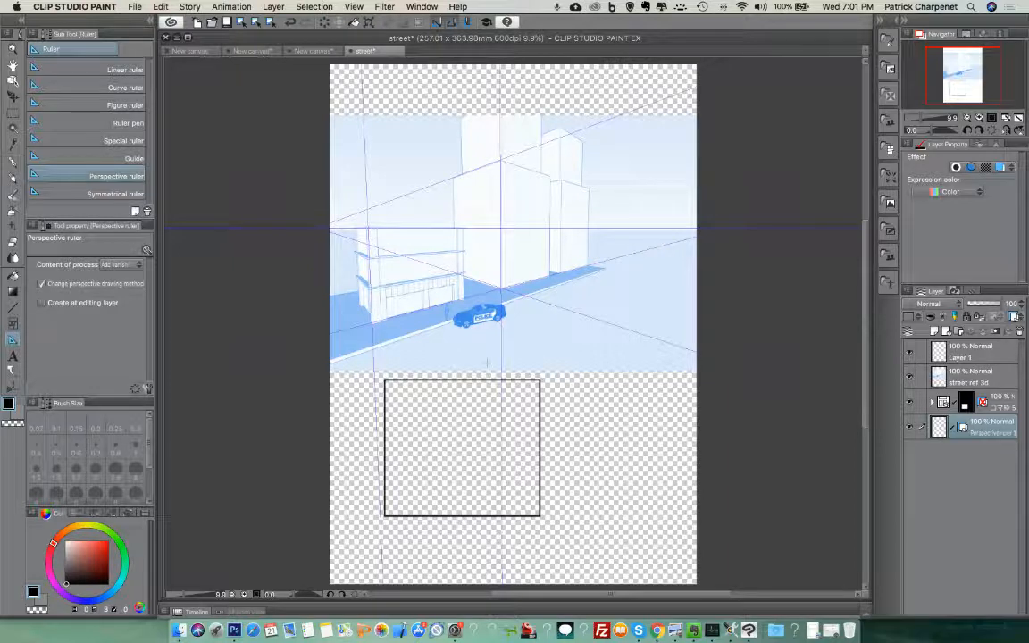
- Move the perspective ruler layer directly below Layer 1 and make Layer 1 active for drawing with the Lighter pencil
{"action": "left_click", "coordinate": [12, 176]}
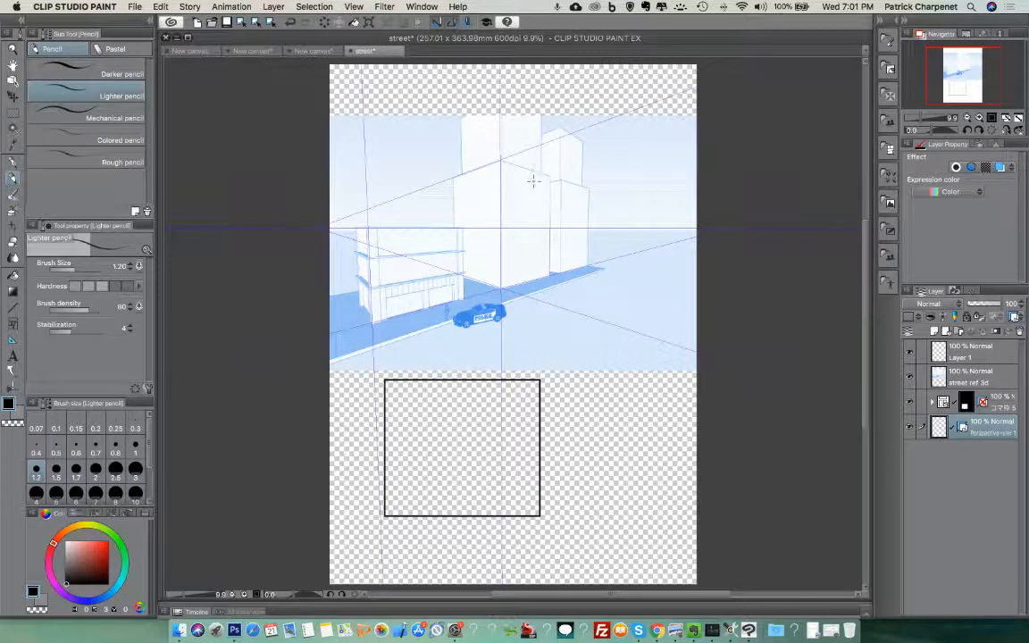
{"action": "left_click_drag", "start_coordinate": [987, 353], "coordinate": [992, 362]}
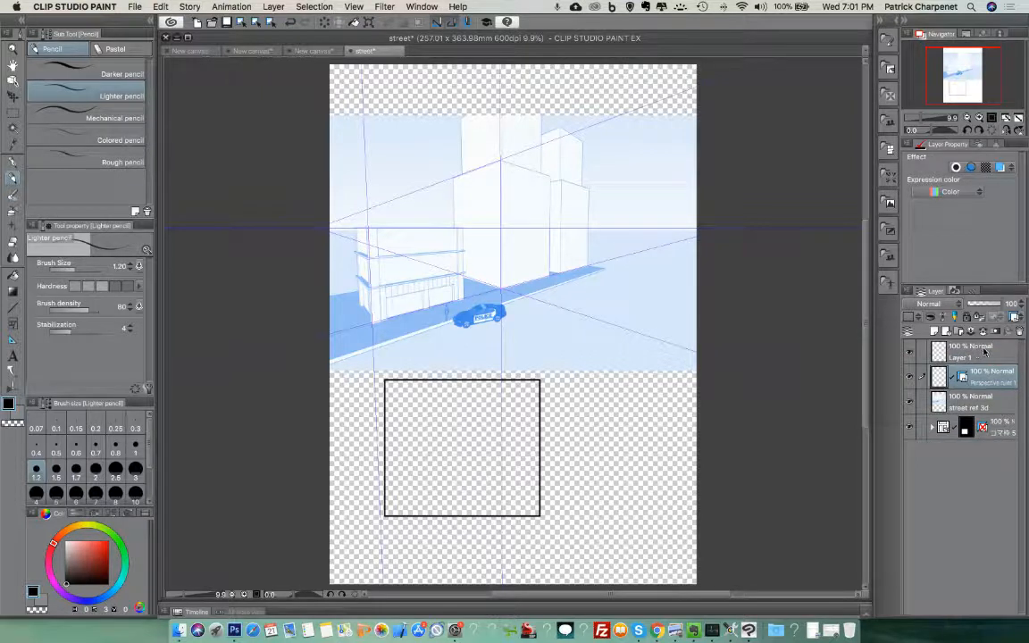
{"action": "left_click", "coordinate": [936, 348]}
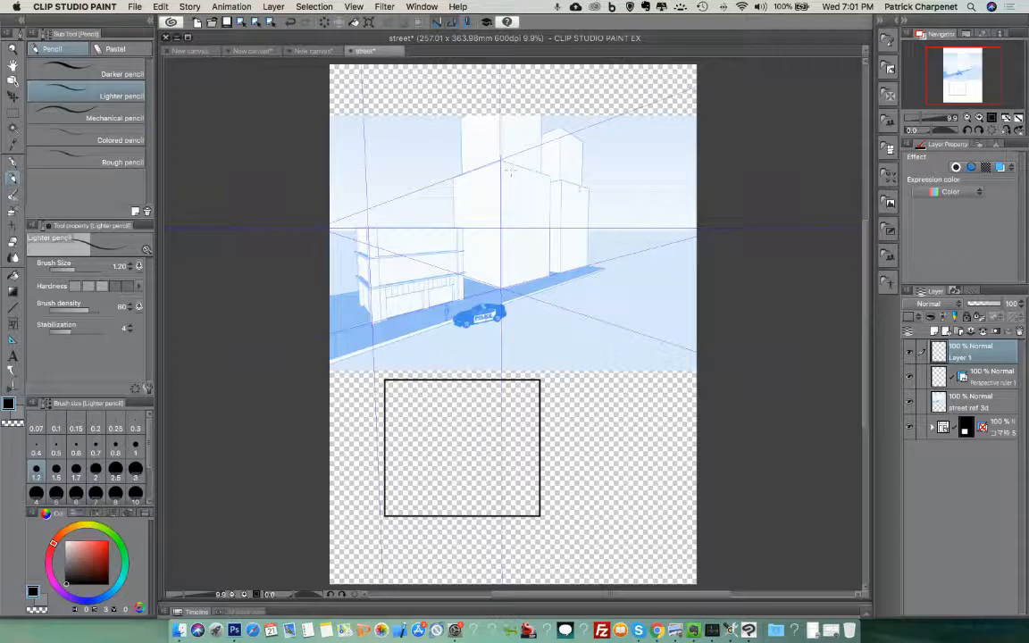
- Test pencil strokes along the perspective ruler's directions and one freehand scribble, undoing each stroke
{"action": "mouse_move", "coordinate": [571, 192]}
{"action": "left_mouse_down"}
{"action": "mouse_move", "coordinate": [524, 200]}
{"action": "mouse_move", "coordinate": [570, 234]}
{"action": "left_mouse_up"}
{"action": "key", "text": "super+z"}
{"action": "mouse_move", "coordinate": [528, 164]}
{"action": "left_mouse_down"}
{"action": "mouse_move", "coordinate": [434, 190]}
{"action": "mouse_move", "coordinate": [410, 216]}
{"action": "left_mouse_up"}
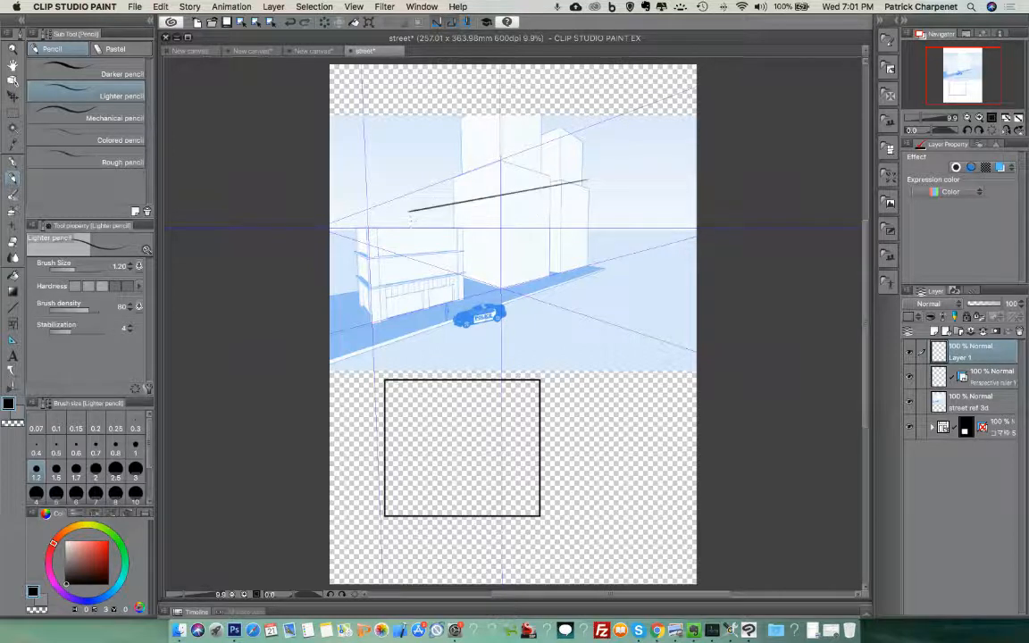
{"action": "key", "text": "super+z"}
{"action": "left_click_drag", "start_coordinate": [526, 174], "coordinate": [527, 454]}
{"action": "key", "text": "super+z"}
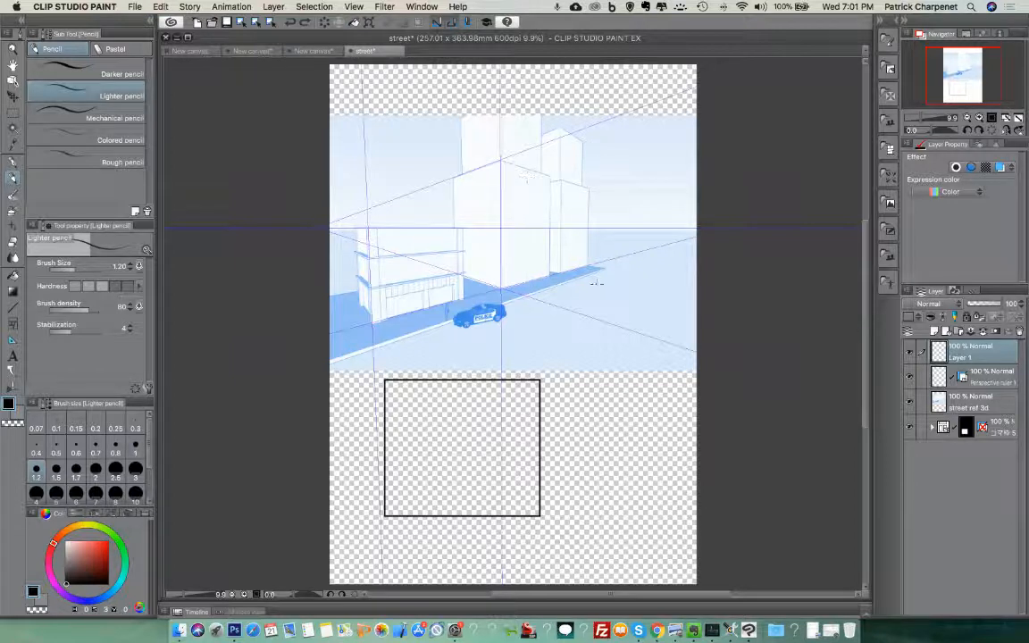
{"action": "left_click_drag", "start_coordinate": [628, 295], "coordinate": [379, 229]}
{"action": "key", "text": "super+z"}
{"action": "mouse_move", "coordinate": [588, 237]}
{"action": "left_mouse_down"}
{"action": "mouse_move", "coordinate": [584, 304]}
{"action": "mouse_move", "coordinate": [556, 365]}
{"action": "mouse_move", "coordinate": [594, 384]}
{"action": "mouse_move", "coordinate": [565, 420]}
{"action": "mouse_move", "coordinate": [597, 419]}
{"action": "mouse_move", "coordinate": [565, 491]}
{"action": "left_mouse_up"}
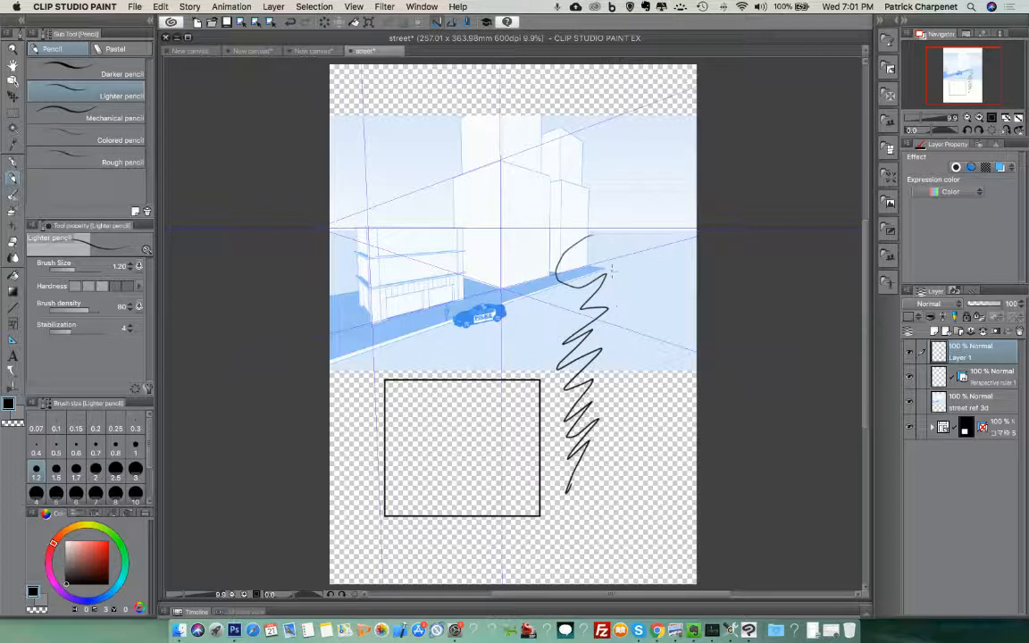
{"action": "key", "text": "super+z"}
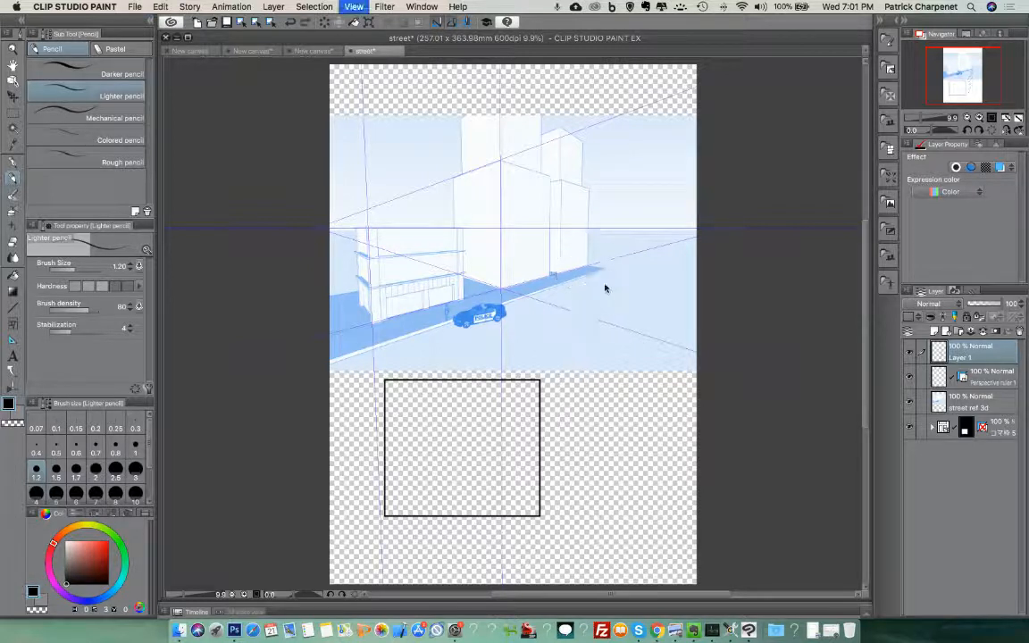
- Trace the low building's vertical corner edges, roofline and base edges on Layer 1 over the 3D reference
{"action": "left_click_drag", "start_coordinate": [369, 225], "coordinate": [371, 322]}
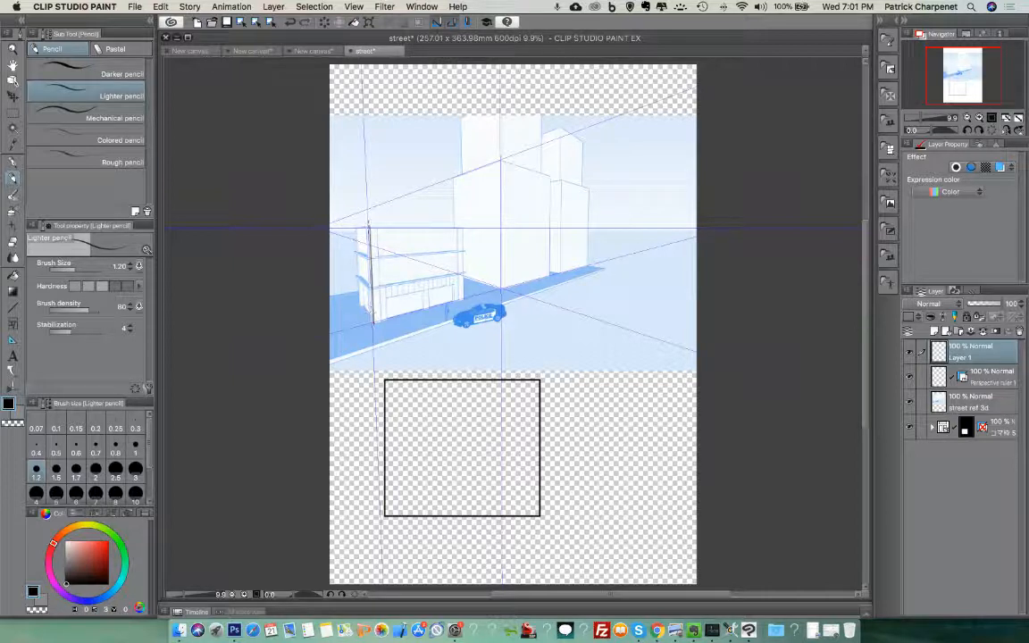
{"action": "left_click_drag", "start_coordinate": [358, 227], "coordinate": [361, 309]}
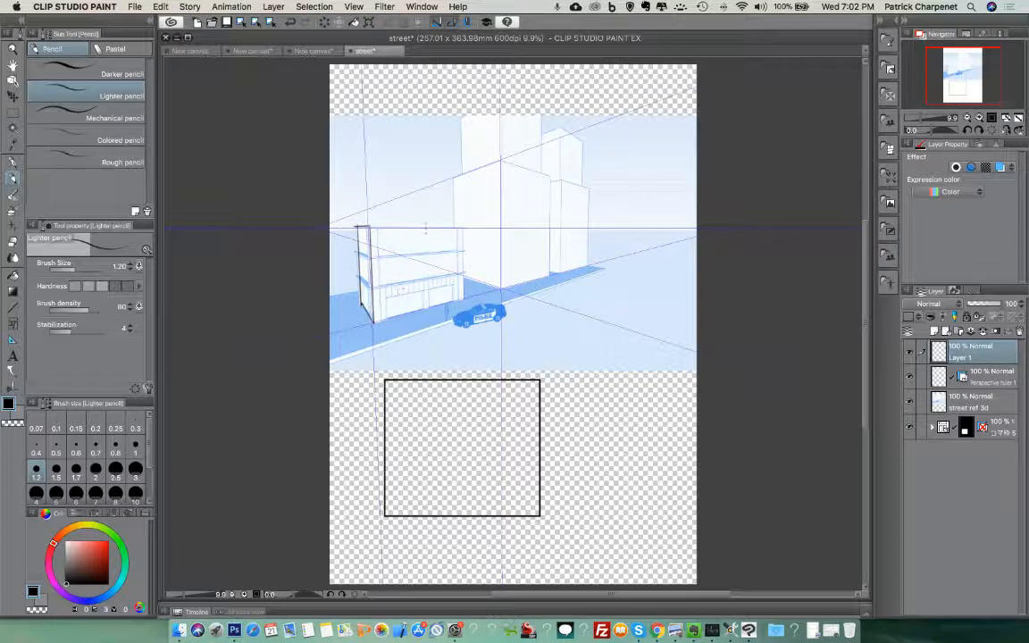
{"action": "mouse_move", "coordinate": [362, 226]}
{"action": "left_mouse_down"}
{"action": "mouse_move", "coordinate": [461, 239]}
{"action": "mouse_move", "coordinate": [462, 220]}
{"action": "mouse_move", "coordinate": [461, 292]}
{"action": "left_mouse_up"}
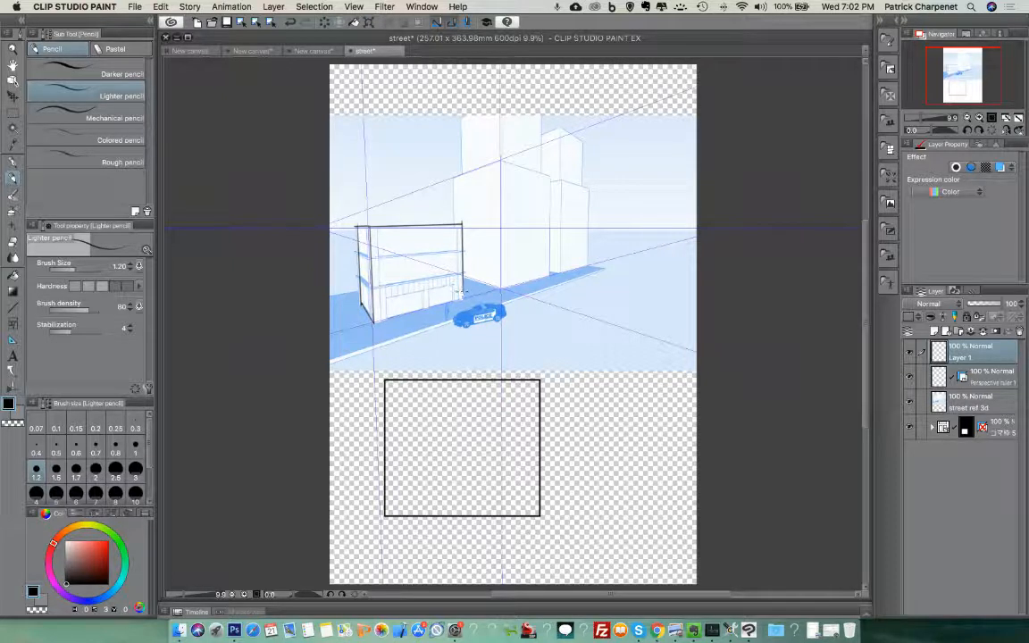
- Trace the rooflines, vertical edges and base edges of the tall buildings behind the low building
{"action": "mouse_move", "coordinate": [453, 223]}
{"action": "left_mouse_down"}
{"action": "mouse_move", "coordinate": [449, 179]}
{"action": "mouse_move", "coordinate": [498, 156]}
{"action": "mouse_move", "coordinate": [543, 180]}
{"action": "mouse_move", "coordinate": [549, 172]}
{"action": "mouse_move", "coordinate": [547, 276]}
{"action": "left_mouse_up"}
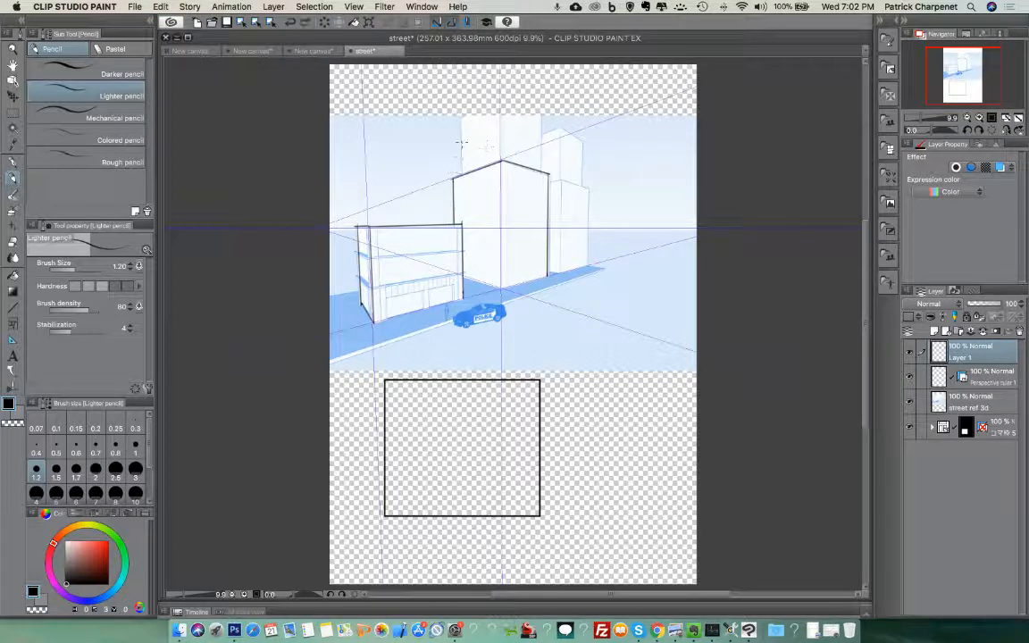
{"action": "mouse_move", "coordinate": [462, 124]}
{"action": "left_mouse_down"}
{"action": "mouse_move", "coordinate": [453, 172]}
{"action": "mouse_move", "coordinate": [465, 178]}
{"action": "mouse_move", "coordinate": [501, 161]}
{"action": "mouse_move", "coordinate": [501, 107]}
{"action": "mouse_move", "coordinate": [541, 121]}
{"action": "mouse_move", "coordinate": [540, 143]}
{"action": "mouse_move", "coordinate": [538, 116]}
{"action": "mouse_move", "coordinate": [542, 176]}
{"action": "left_mouse_up"}
{"action": "mouse_move", "coordinate": [541, 135]}
{"action": "left_mouse_down"}
{"action": "mouse_move", "coordinate": [541, 173]}
{"action": "mouse_move", "coordinate": [561, 127]}
{"action": "mouse_move", "coordinate": [582, 141]}
{"action": "mouse_move", "coordinate": [581, 182]}
{"action": "left_mouse_up"}
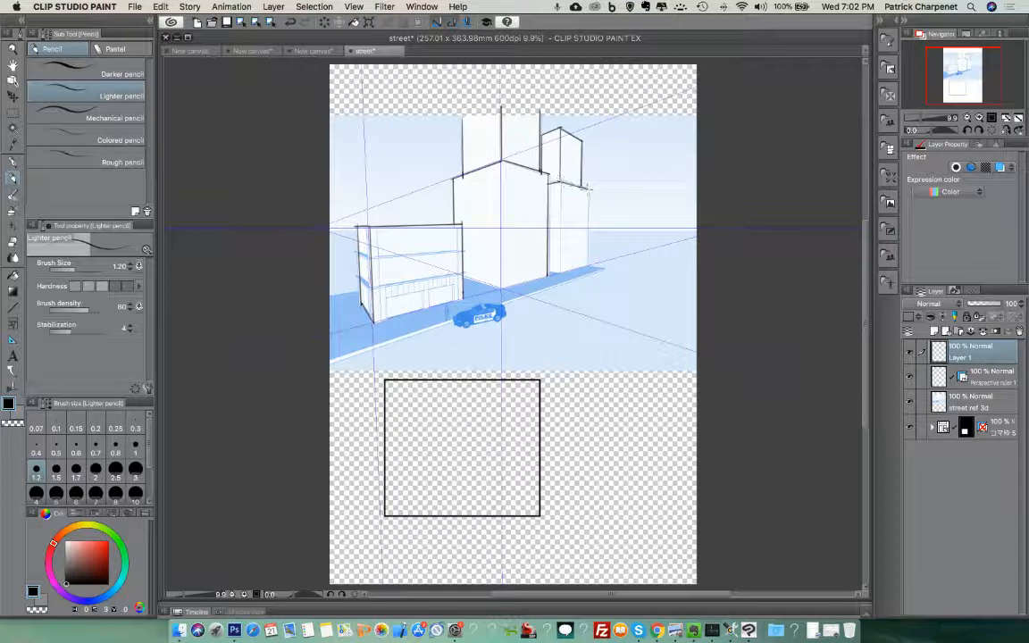
{"action": "left_click_drag", "start_coordinate": [586, 190], "coordinate": [589, 265]}
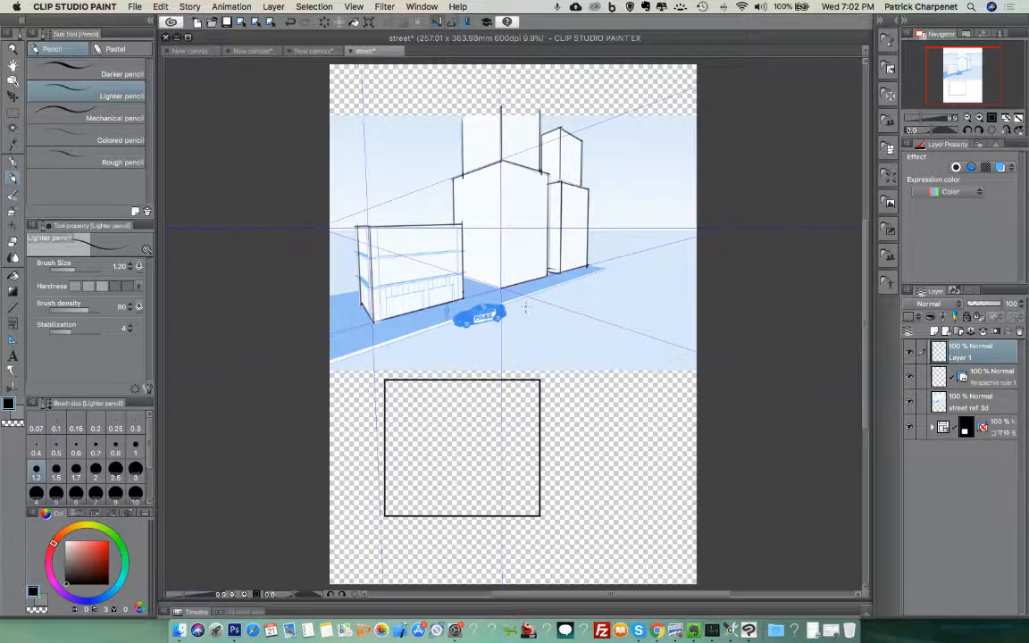
- Trace the police car's outline and the sidewalk's long curb line, and draw the sidewalk's far end
{"action": "scroll", "coordinate": [483, 324], "scroll_direction": "up", "scroll_amount": 3}
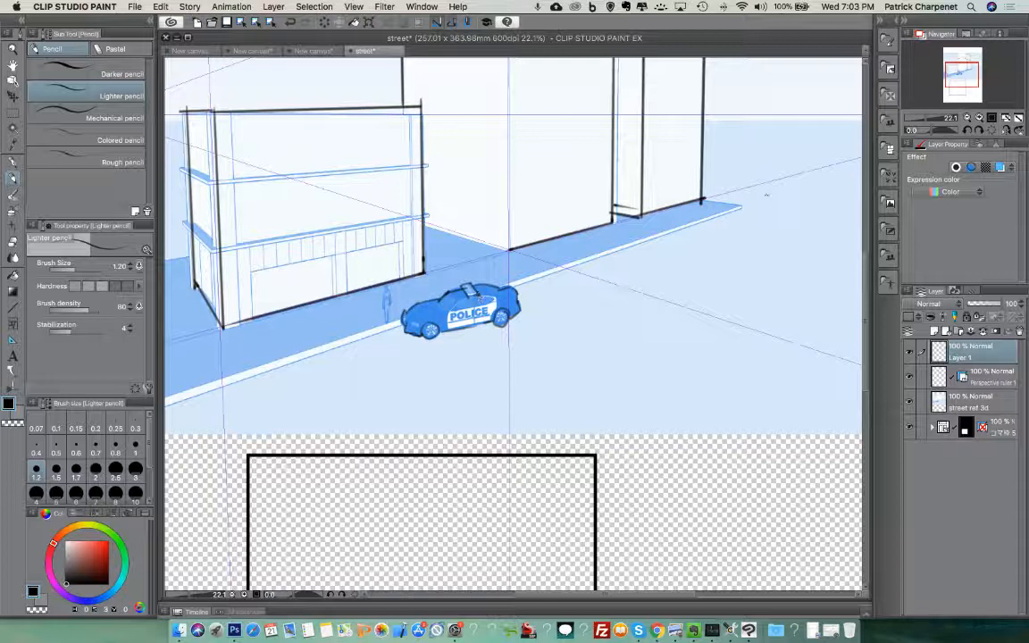
{"action": "mouse_move", "coordinate": [773, 195]}
{"action": "left_mouse_down"}
{"action": "mouse_move", "coordinate": [478, 255]}
{"action": "mouse_move", "coordinate": [148, 369]}
{"action": "left_mouse_up"}
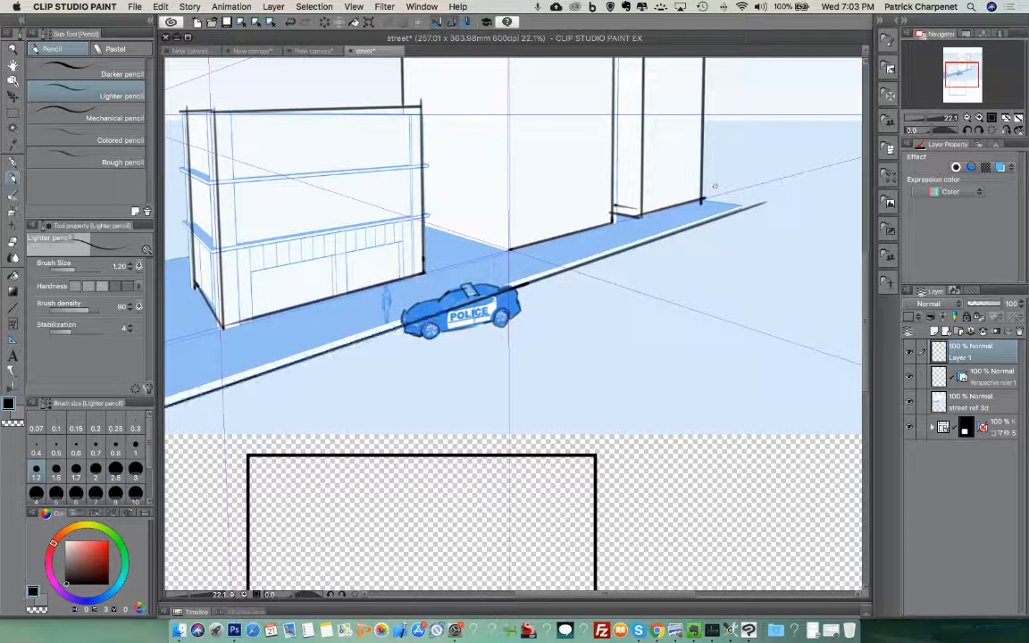
{"action": "left_click_drag", "start_coordinate": [766, 202], "coordinate": [690, 191]}
- Draw a boxy background tower above the low building's roof and a partial building at the canvas's left edge with the Lighter pencil
{"action": "left_click", "coordinate": [13, 64]}
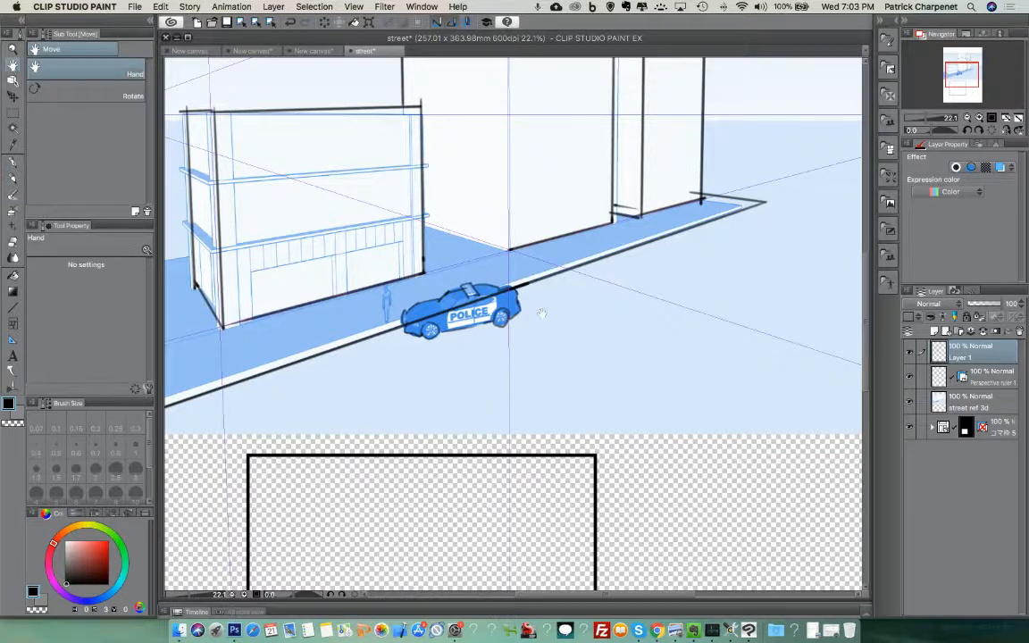
{"action": "scroll", "coordinate": [547, 312], "scroll_direction": "up", "scroll_amount": 3}
{"action": "scroll", "coordinate": [552, 310], "scroll_direction": "down", "scroll_amount": 3}
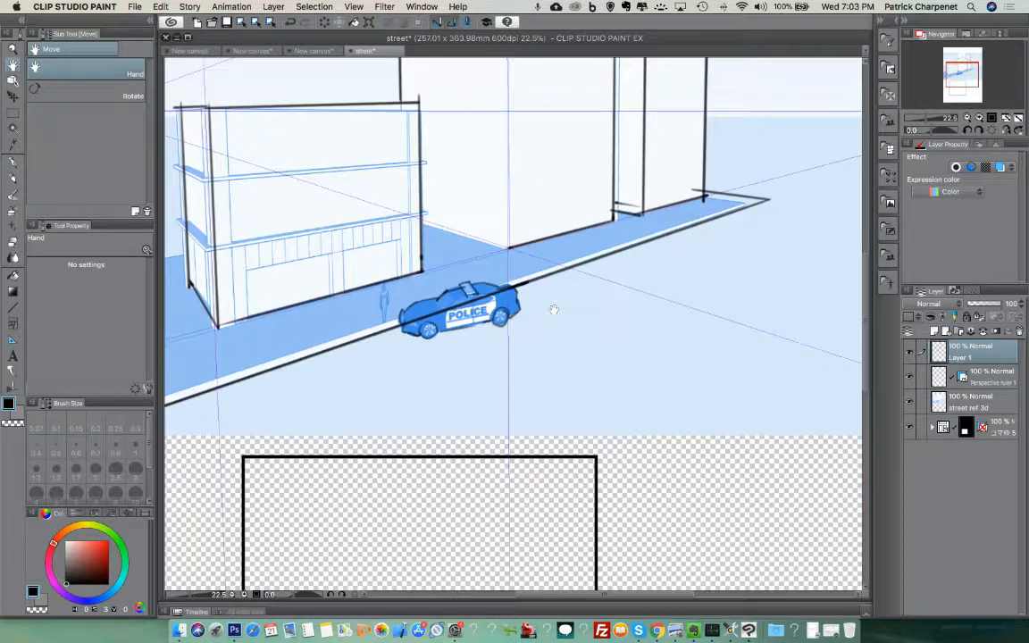
{"action": "scroll", "coordinate": [554, 309], "scroll_direction": "down", "scroll_amount": 3}
{"action": "left_click", "coordinate": [13, 178]}
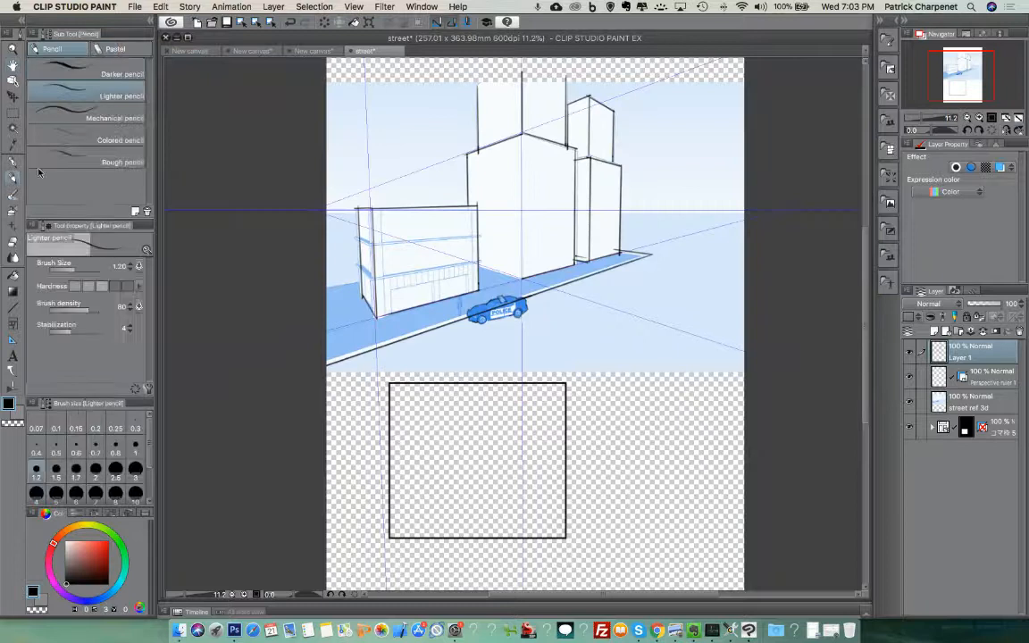
{"action": "mouse_move", "coordinate": [437, 206]}
{"action": "left_mouse_down"}
{"action": "mouse_move", "coordinate": [437, 123]}
{"action": "mouse_move", "coordinate": [406, 115]}
{"action": "mouse_move", "coordinate": [410, 201]}
{"action": "left_mouse_up"}
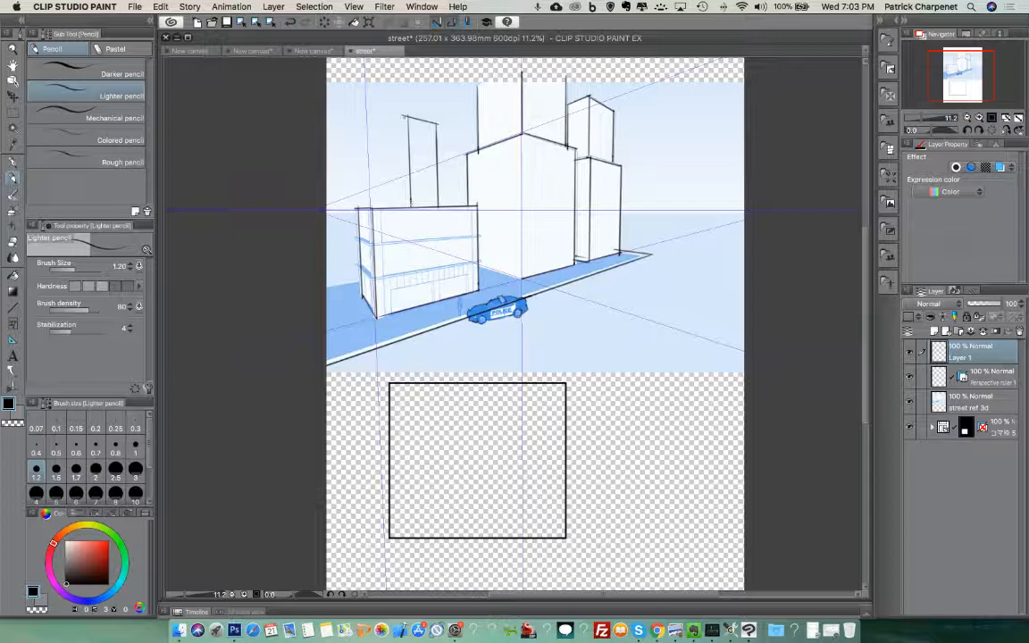
{"action": "left_click_drag", "start_coordinate": [390, 130], "coordinate": [394, 201]}
{"action": "left_click_drag", "start_coordinate": [340, 152], "coordinate": [341, 317]}
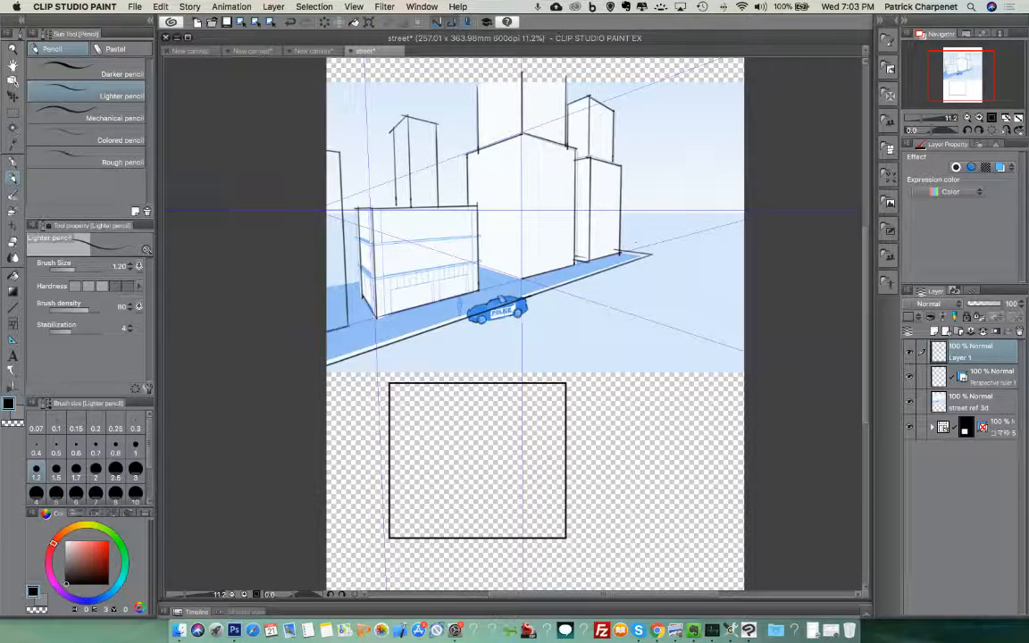
- Draw the far street corner's curb lines and the base and vertical edges of tall buildings across the street
{"action": "mouse_move", "coordinate": [625, 240]}
{"action": "left_mouse_down"}
{"action": "mouse_move", "coordinate": [677, 245]}
{"action": "mouse_move", "coordinate": [744, 221]}
{"action": "left_mouse_up"}
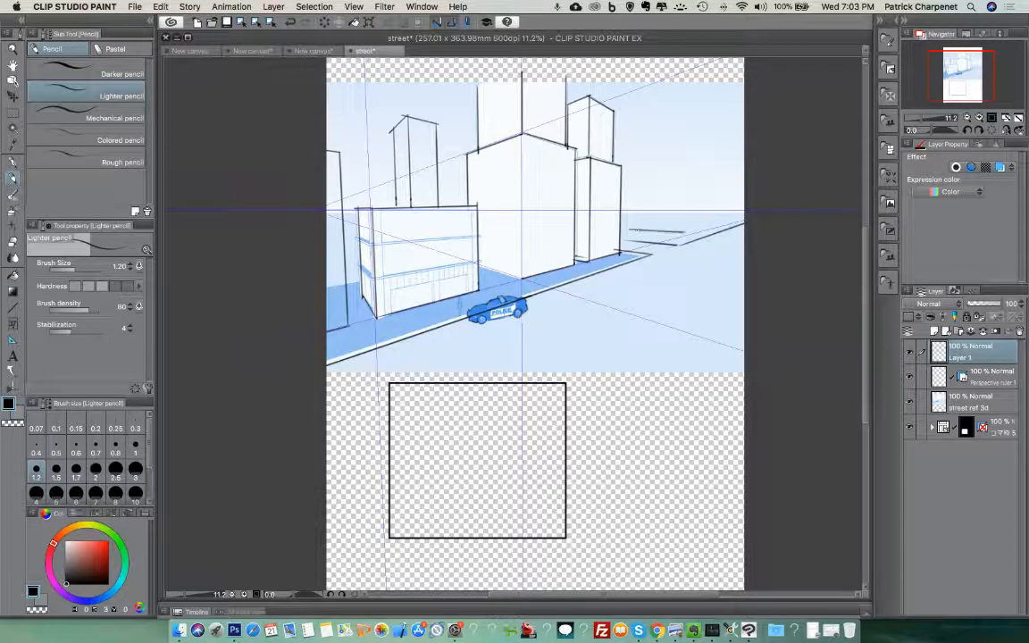
{"action": "left_click_drag", "start_coordinate": [634, 230], "coordinate": [690, 233]}
{"action": "left_click_drag", "start_coordinate": [697, 114], "coordinate": [691, 235]}
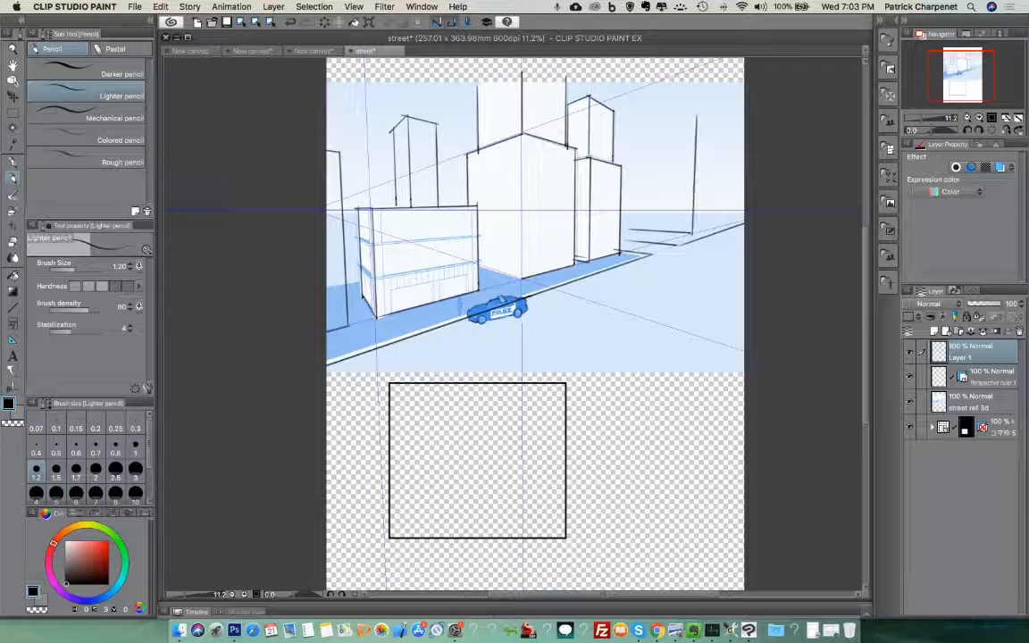
{"action": "left_click_drag", "start_coordinate": [633, 104], "coordinate": [629, 231]}
{"action": "left_click_drag", "start_coordinate": [694, 234], "coordinate": [745, 220]}
{"action": "left_click_drag", "start_coordinate": [731, 87], "coordinate": [728, 223]}
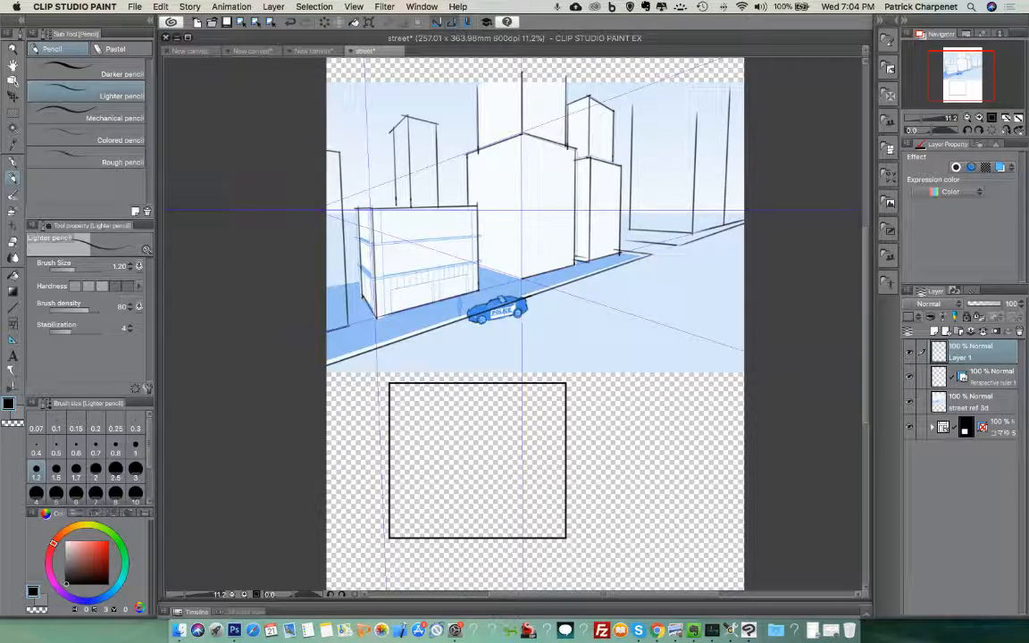
- Fill the skyline behind the low building with small distant buildings on both sides of the background tower
{"action": "left_click_drag", "start_coordinate": [374, 154], "coordinate": [373, 204]}
{"action": "key", "text": "super+z"}
{"action": "mouse_move", "coordinate": [358, 156]}
{"action": "left_mouse_down"}
{"action": "mouse_move", "coordinate": [359, 193]}
{"action": "mouse_move", "coordinate": [391, 191]}
{"action": "left_mouse_up"}
{"action": "left_click_drag", "start_coordinate": [451, 132], "coordinate": [452, 185]}
{"action": "left_click_drag", "start_coordinate": [465, 134], "coordinate": [464, 172]}
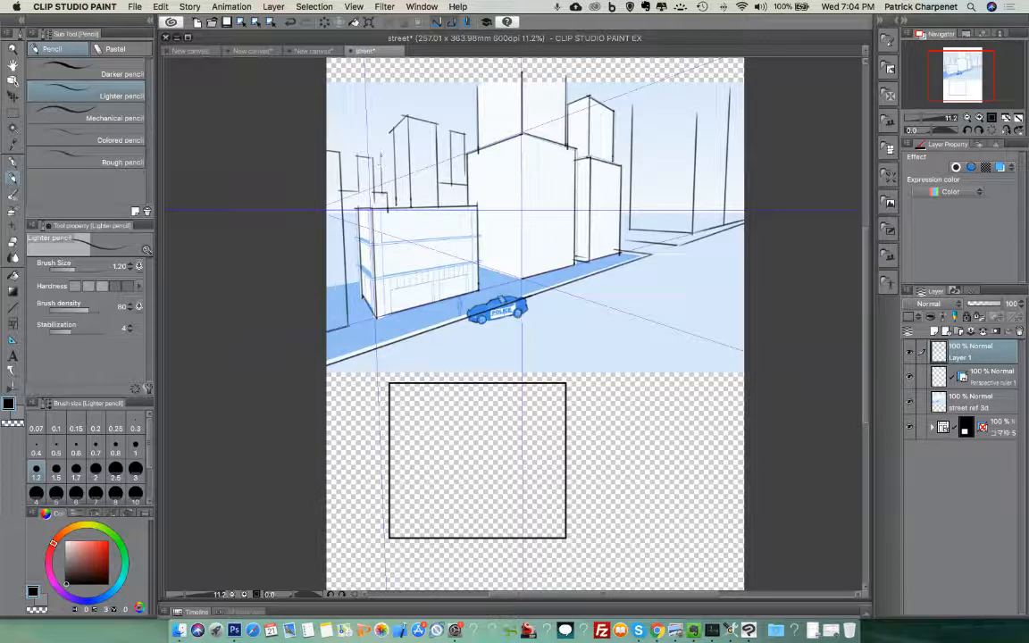
{"action": "mouse_move", "coordinate": [388, 156]}
{"action": "left_mouse_down"}
{"action": "mouse_move", "coordinate": [389, 191]}
{"action": "mouse_move", "coordinate": [382, 188]}
{"action": "left_mouse_up"}
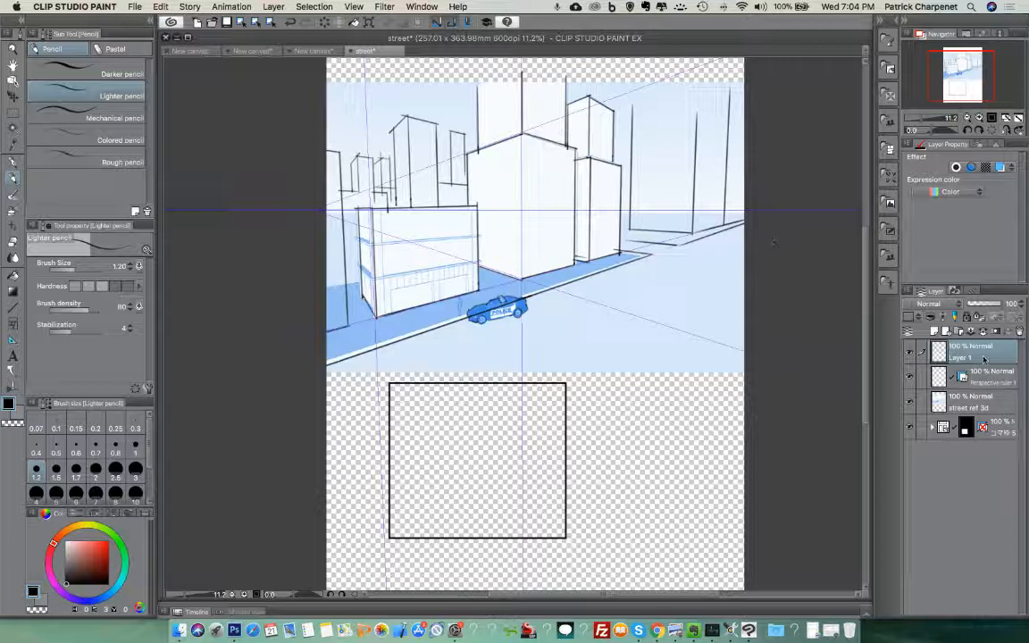
- Hide the street ref 3d, perspective ruler and frame folder layers, and shift the Layer 1 sketch slightly down
{"action": "left_click", "coordinate": [911, 404]}
{"action": "left_click", "coordinate": [911, 380]}
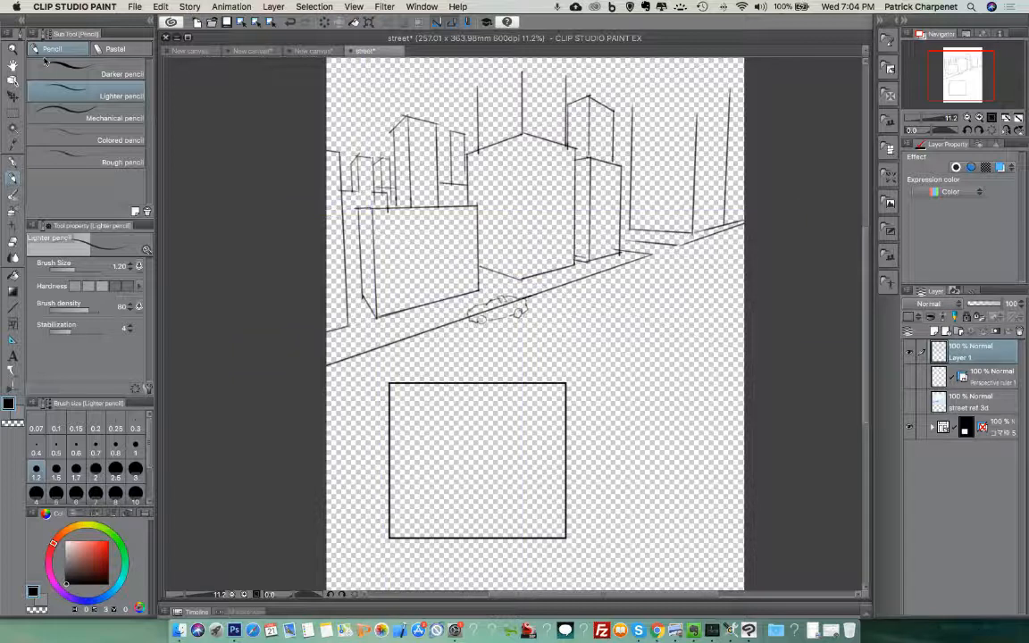
{"action": "left_click", "coordinate": [12, 94]}
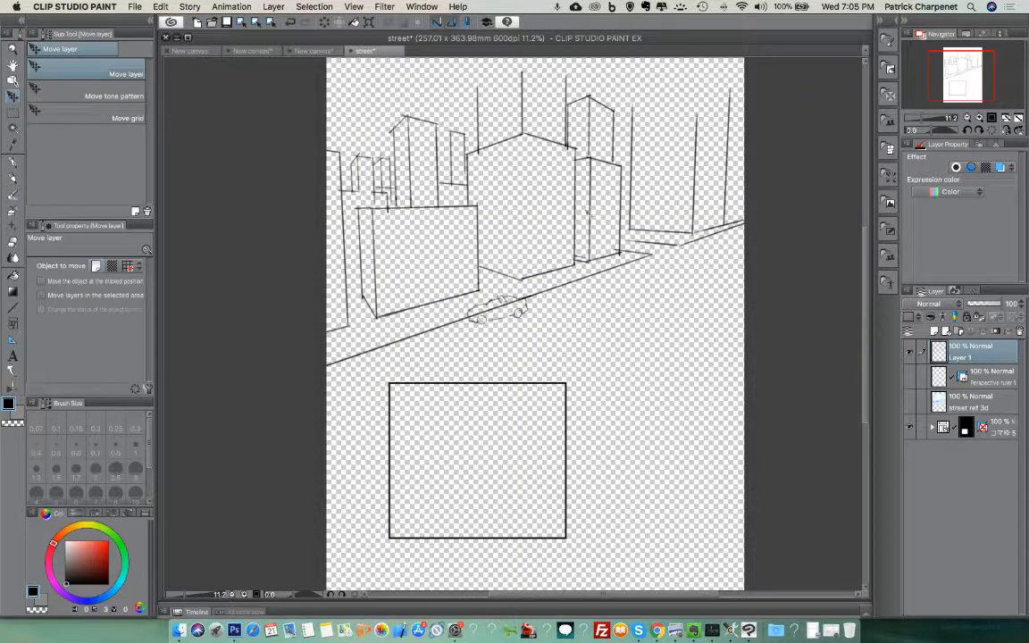
{"action": "mouse_move", "coordinate": [579, 237]}
{"action": "left_mouse_down"}
{"action": "mouse_move", "coordinate": [590, 460]}
{"action": "mouse_move", "coordinate": [609, 444]}
{"action": "mouse_move", "coordinate": [661, 450]}
{"action": "mouse_move", "coordinate": [592, 445]}
{"action": "mouse_move", "coordinate": [547, 473]}
{"action": "mouse_move", "coordinate": [585, 442]}
{"action": "mouse_move", "coordinate": [588, 452]}
{"action": "mouse_move", "coordinate": [574, 417]}
{"action": "mouse_move", "coordinate": [570, 325]}
{"action": "mouse_move", "coordinate": [582, 244]}
{"action": "left_mouse_up"}
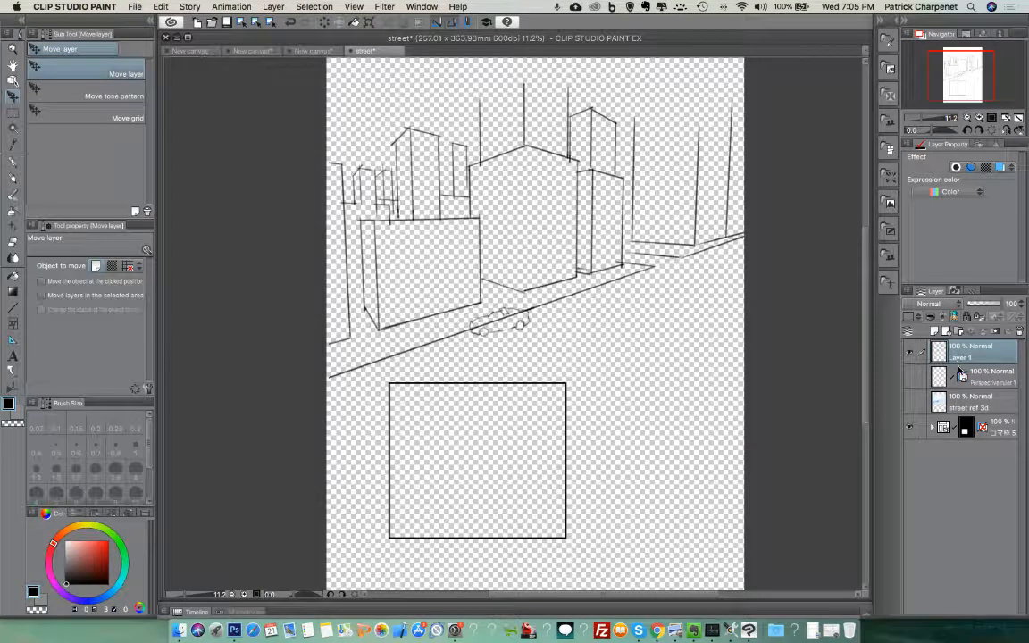
{"action": "left_click", "coordinate": [912, 429]}
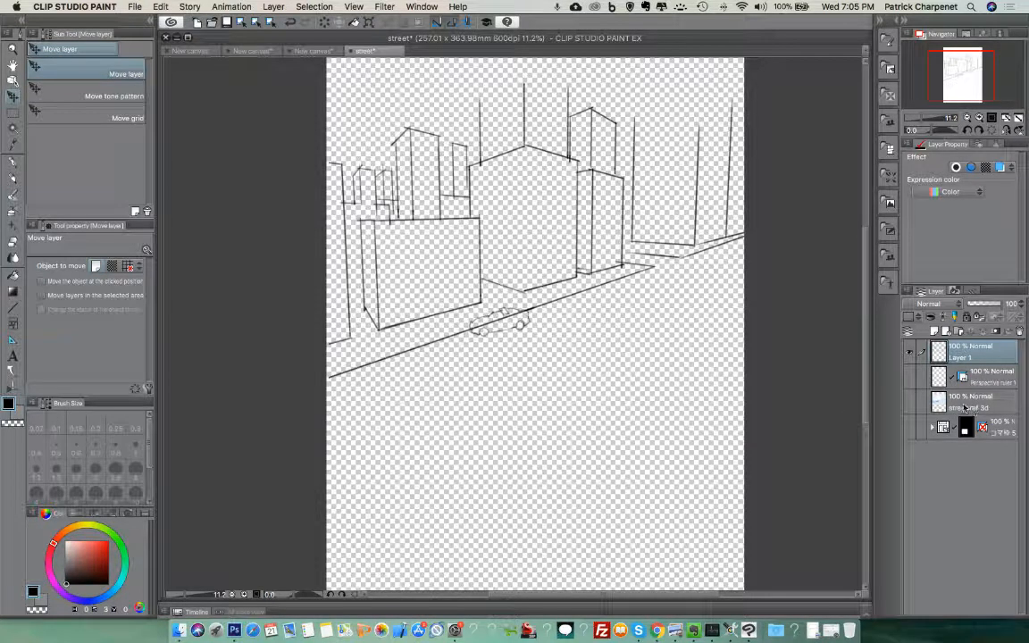
- Close the street file, saving its changes, to return to the comic page
{"action": "left_click", "coordinate": [352, 51]}
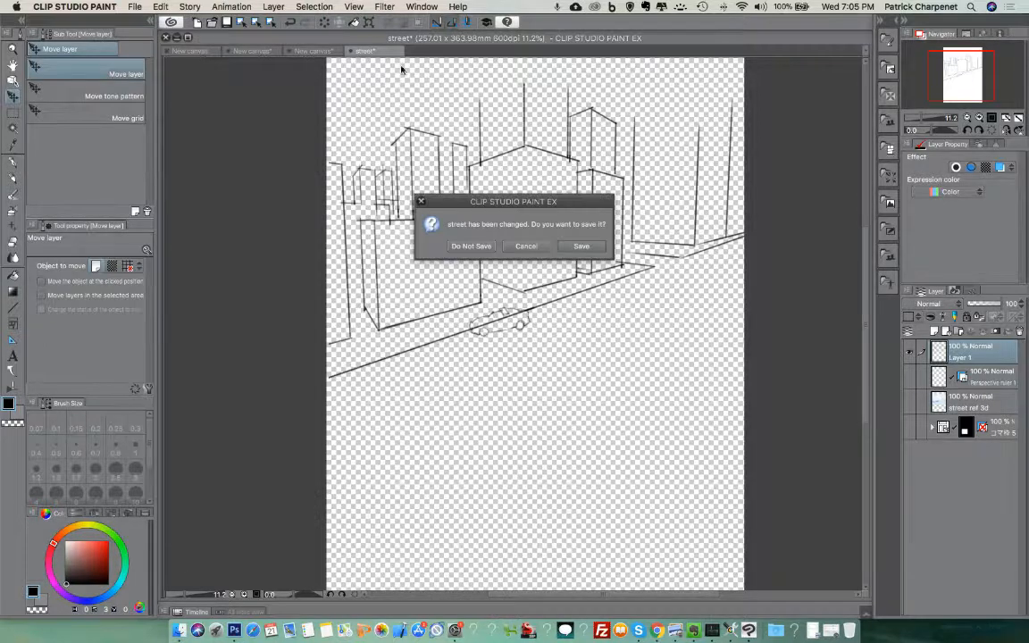
{"action": "left_click", "coordinate": [585, 244]}
{"action": "left_click", "coordinate": [600, 247]}
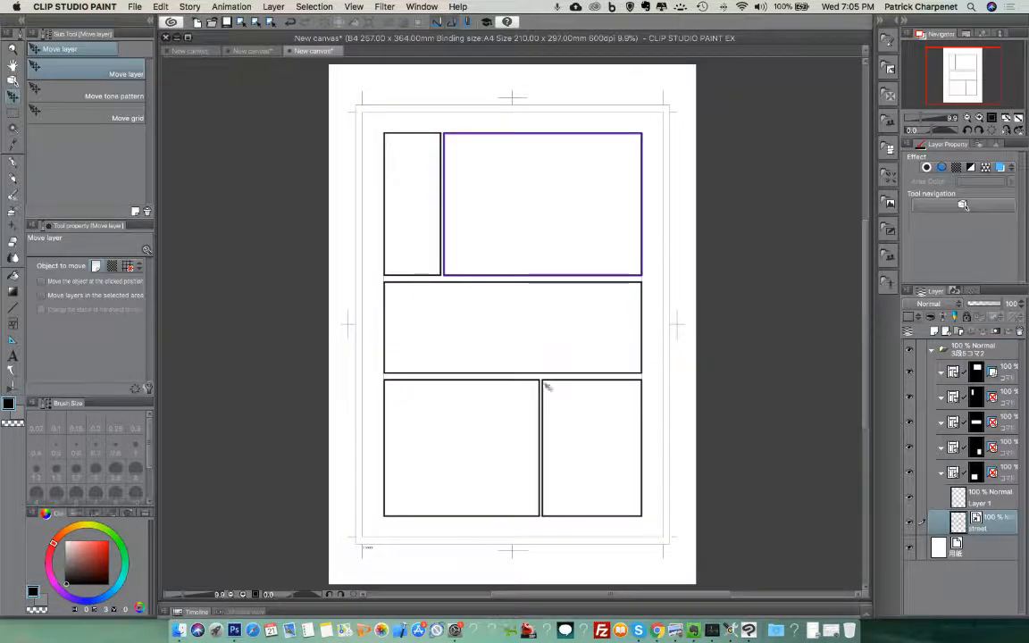
- Move the street file object layer out of the frame folder to the top of the page's layer stack
{"action": "left_click", "coordinate": [911, 474]}
{"action": "left_click", "coordinate": [912, 474]}
{"action": "mouse_move", "coordinate": [965, 397]}
{"action": "left_mouse_down"}
{"action": "mouse_move", "coordinate": [969, 407]}
{"action": "mouse_move", "coordinate": [974, 347]}
{"action": "left_mouse_up"}
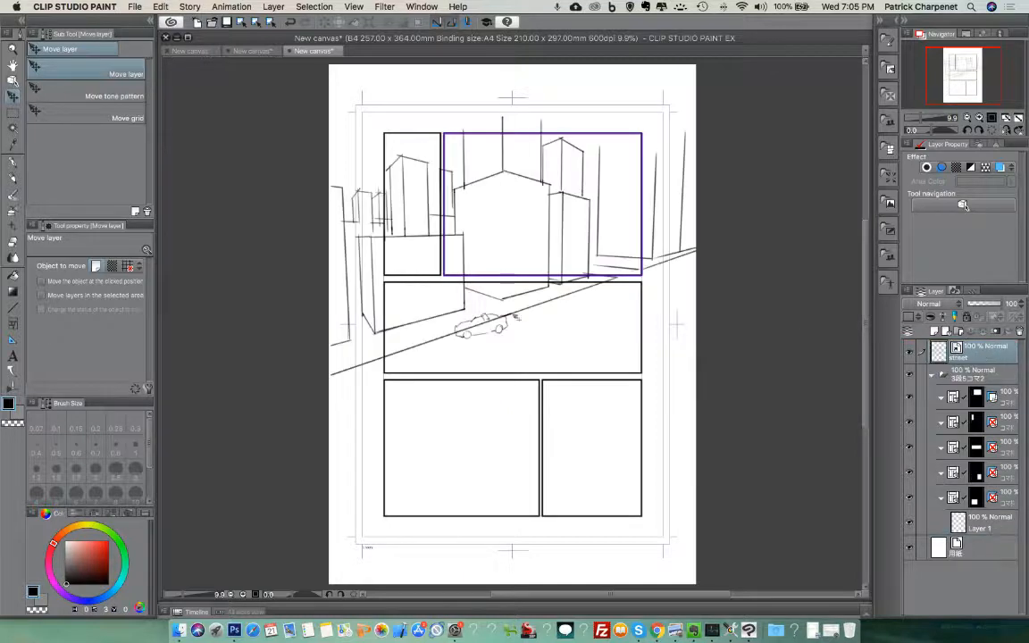
- Reposition the street drawing lower on the page so the low building and car fall within the lower-left frame
{"action": "left_click_drag", "start_coordinate": [463, 285], "coordinate": [472, 458]}
{"action": "left_click_drag", "start_coordinate": [519, 494], "coordinate": [521, 511]}
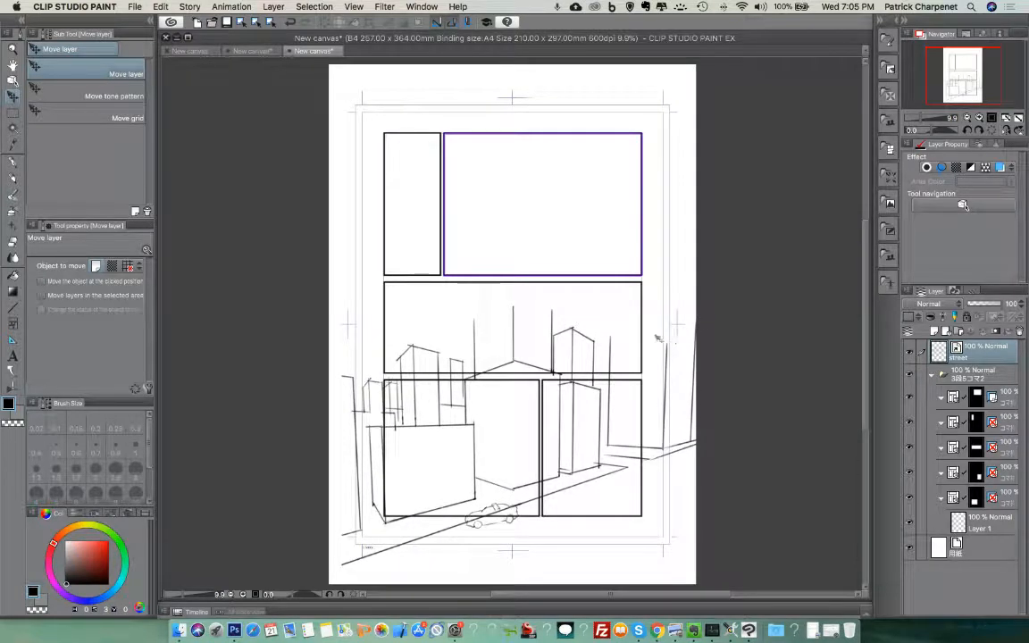
{"action": "mouse_move", "coordinate": [518, 394]}
{"action": "left_mouse_down"}
{"action": "mouse_move", "coordinate": [717, 369]}
{"action": "mouse_move", "coordinate": [705, 395]}
{"action": "left_mouse_up"}
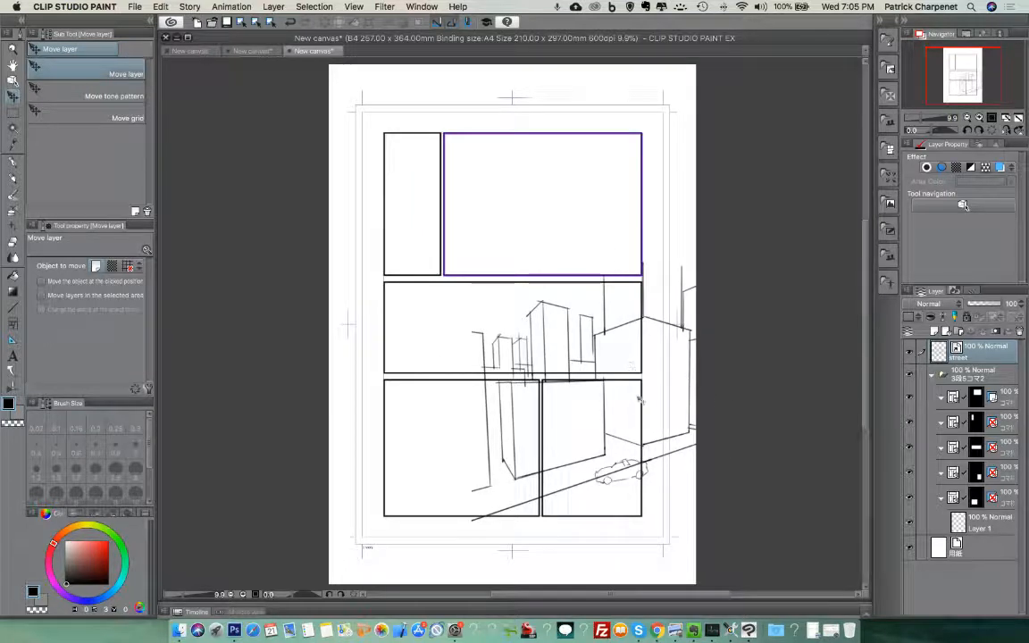
{"action": "mouse_move", "coordinate": [597, 410]}
{"action": "left_mouse_down"}
{"action": "mouse_move", "coordinate": [476, 459]}
{"action": "mouse_move", "coordinate": [567, 390]}
{"action": "mouse_move", "coordinate": [524, 426]}
{"action": "mouse_move", "coordinate": [469, 424]}
{"action": "mouse_move", "coordinate": [481, 387]}
{"action": "left_mouse_up"}
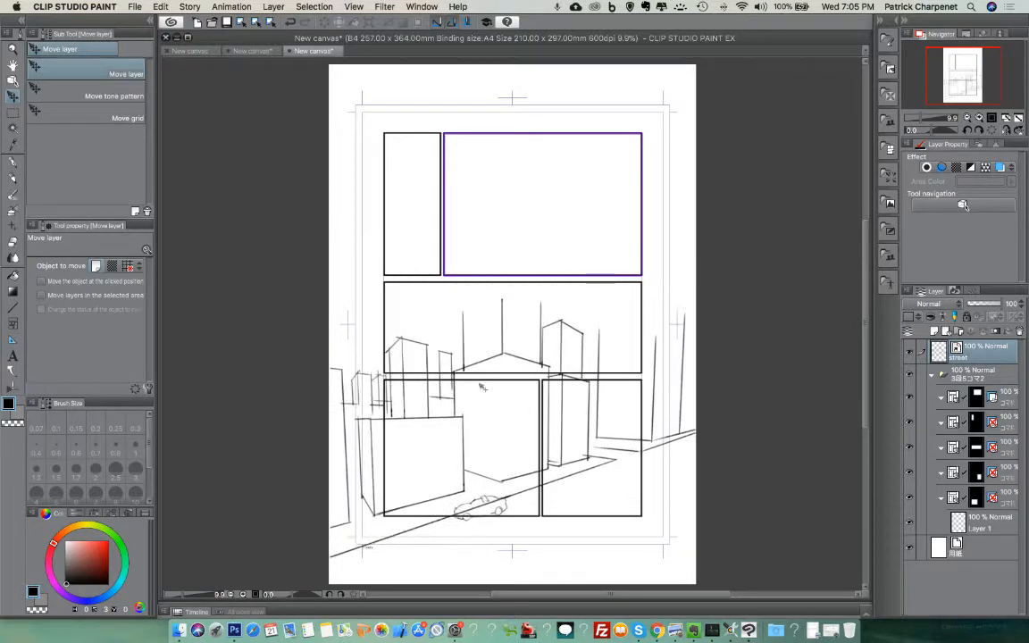
{"action": "left_click", "coordinate": [163, 8]}
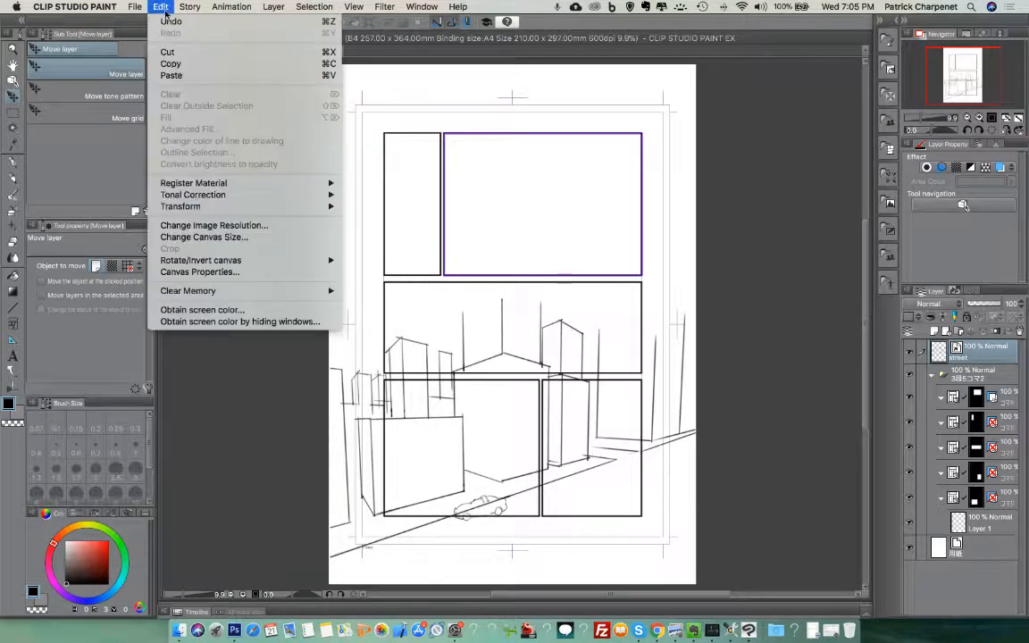
{"action": "mouse_move", "coordinate": [209, 207]}
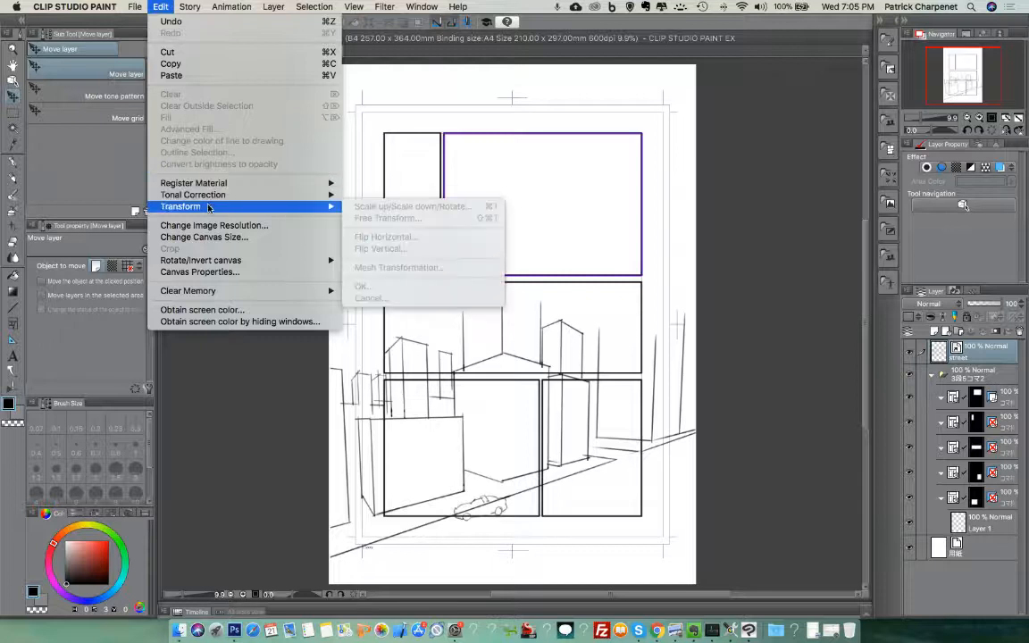
{"action": "left_click", "coordinate": [712, 341]}
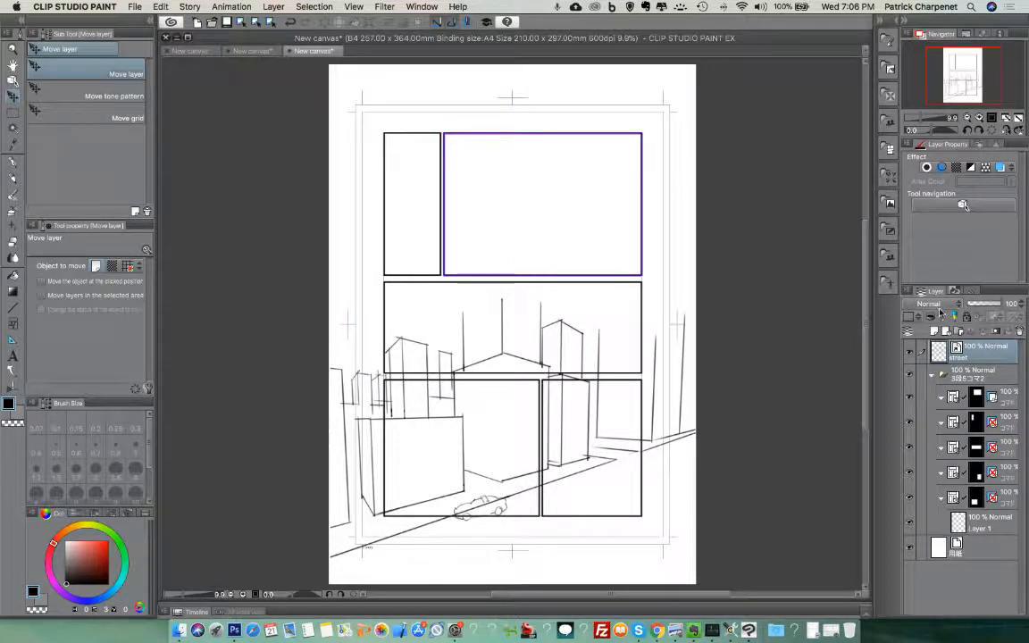
- Put the street layer in a new layer folder and shift the folder's drawing rightward and slightly up on the page
{"action": "left_click", "coordinate": [910, 291]}
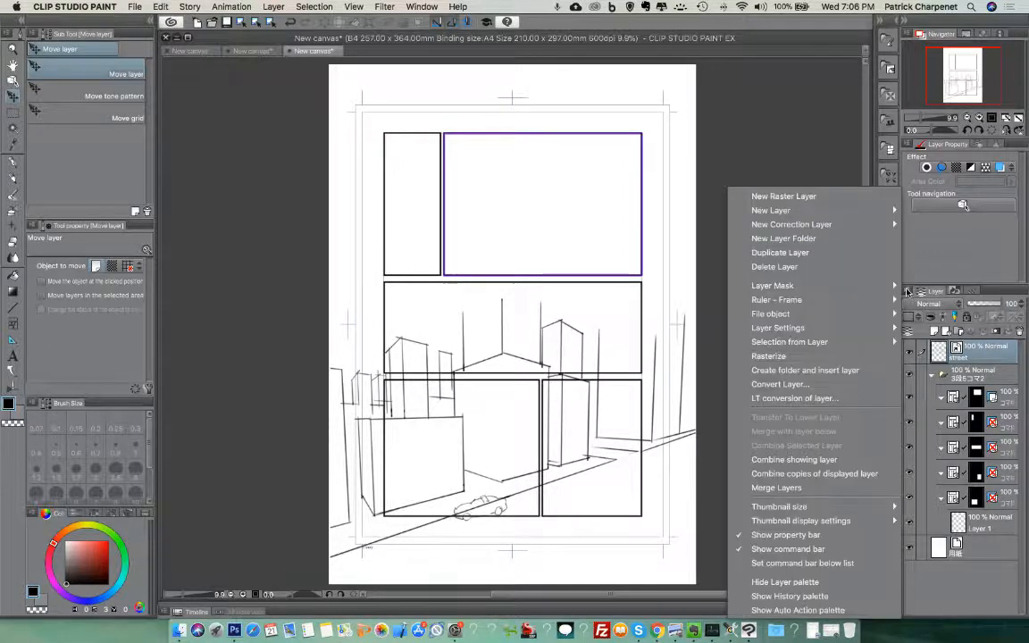
{"action": "left_click", "coordinate": [802, 240]}
{"action": "left_click_drag", "start_coordinate": [973, 374], "coordinate": [988, 352]}
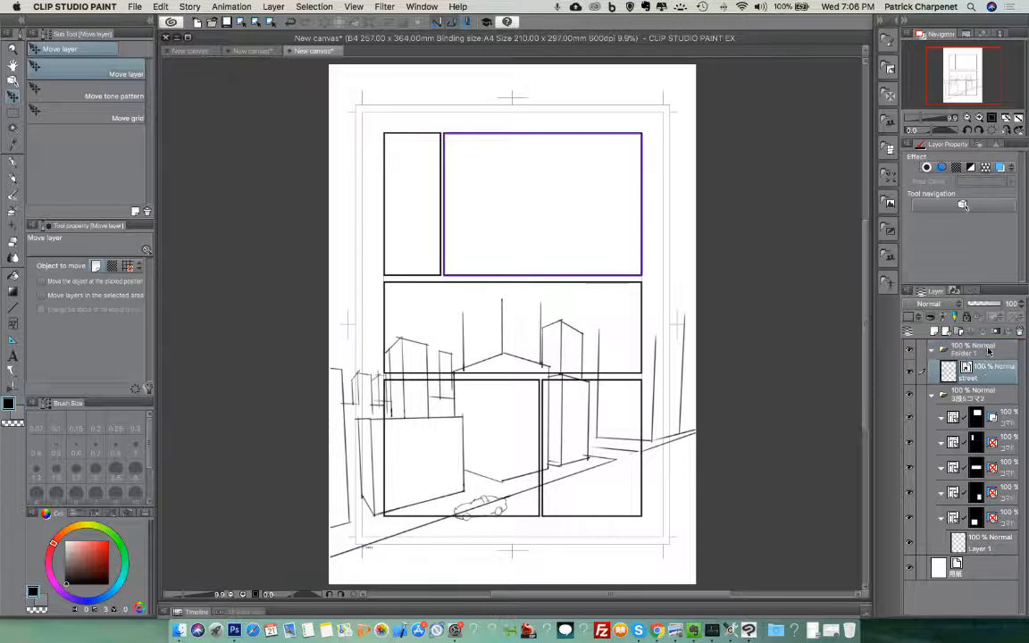
{"action": "left_click", "coordinate": [988, 352]}
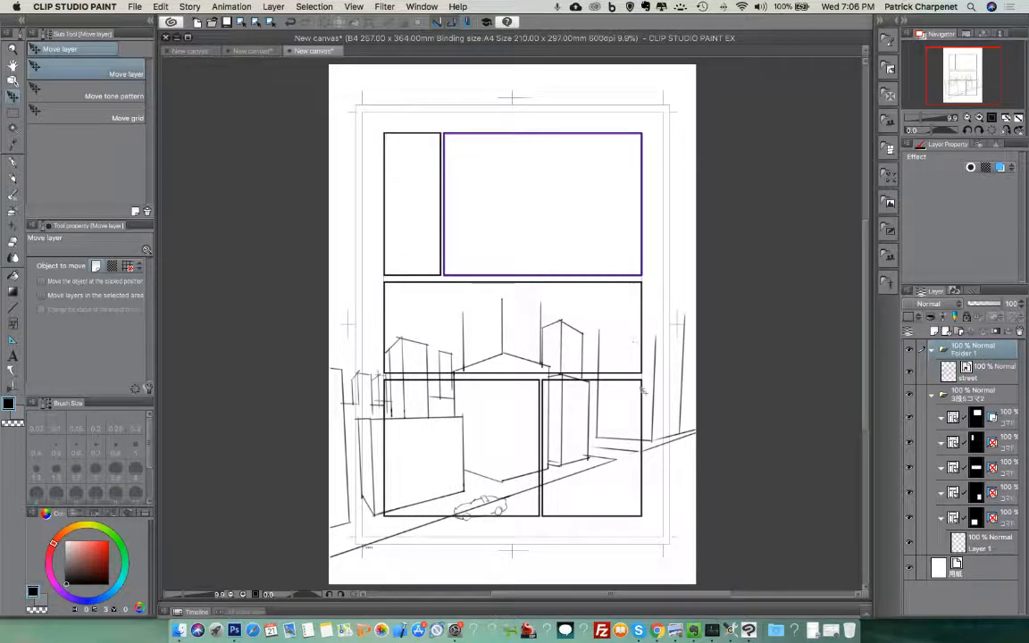
{"action": "mouse_move", "coordinate": [572, 439]}
{"action": "left_mouse_down"}
{"action": "mouse_move", "coordinate": [576, 415]}
{"action": "mouse_move", "coordinate": [741, 355]}
{"action": "mouse_move", "coordinate": [685, 397]}
{"action": "mouse_move", "coordinate": [565, 410]}
{"action": "mouse_move", "coordinate": [547, 450]}
{"action": "mouse_move", "coordinate": [581, 471]}
{"action": "mouse_move", "coordinate": [572, 473]}
{"action": "mouse_move", "coordinate": [581, 470]}
{"action": "mouse_move", "coordinate": [555, 474]}
{"action": "mouse_move", "coordinate": [587, 422]}
{"action": "mouse_move", "coordinate": [628, 434]}
{"action": "left_mouse_up"}
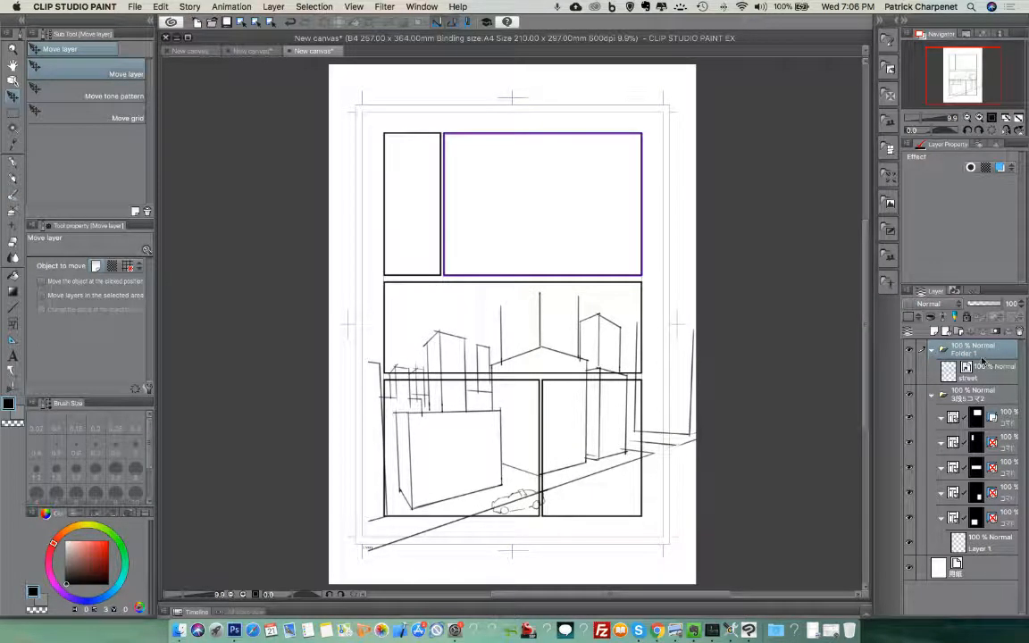
- Move the street layer into the lower-left frame's folder and reposition the drawing so the tall buildings fall within that frame
{"action": "mouse_move", "coordinate": [986, 375]}
{"action": "left_mouse_down"}
{"action": "mouse_move", "coordinate": [979, 344]}
{"action": "mouse_move", "coordinate": [983, 536]}
{"action": "mouse_move", "coordinate": [990, 514]}
{"action": "left_mouse_up"}
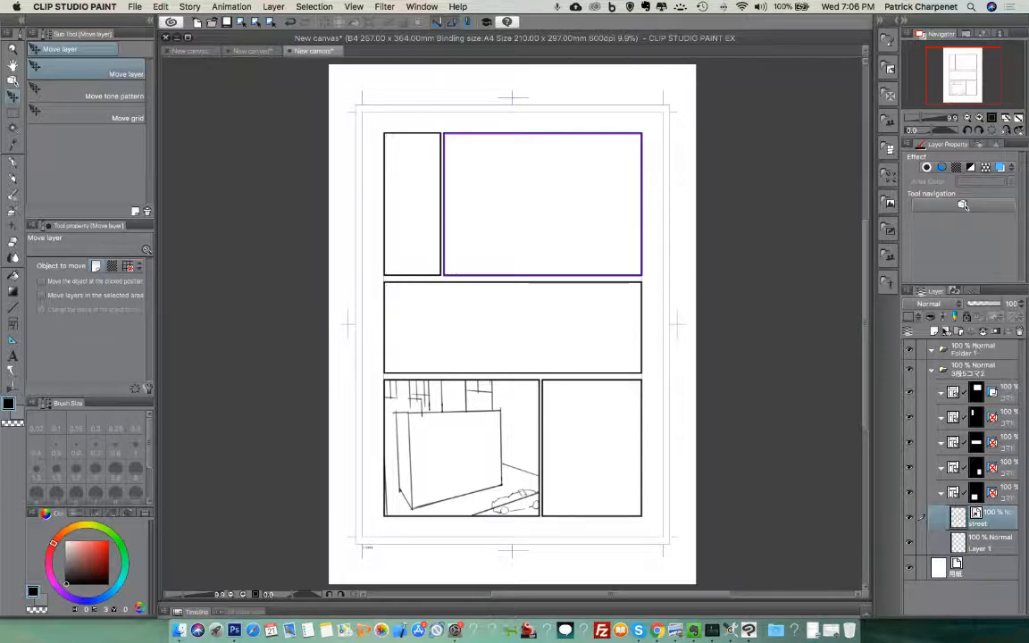
{"action": "mouse_move", "coordinate": [508, 467]}
{"action": "left_mouse_down"}
{"action": "mouse_move", "coordinate": [523, 471]}
{"action": "mouse_move", "coordinate": [489, 523]}
{"action": "mouse_move", "coordinate": [503, 494]}
{"action": "mouse_move", "coordinate": [507, 505]}
{"action": "left_mouse_up"}
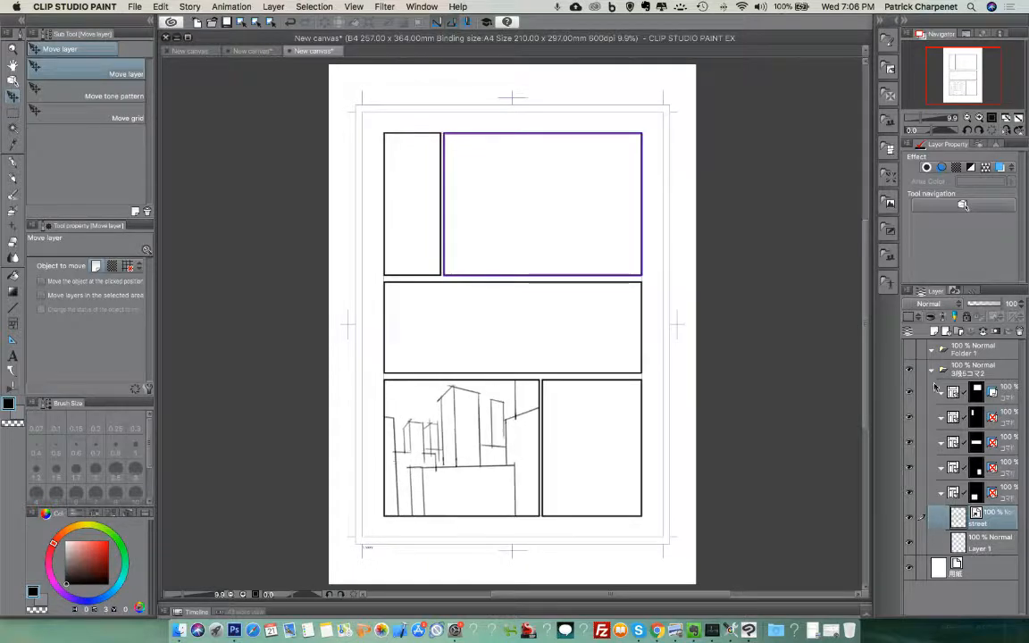
- Duplicate the street file object layer and move the copy into the folder of the page's large upper-right frame
{"action": "right_click", "coordinate": [990, 518]}
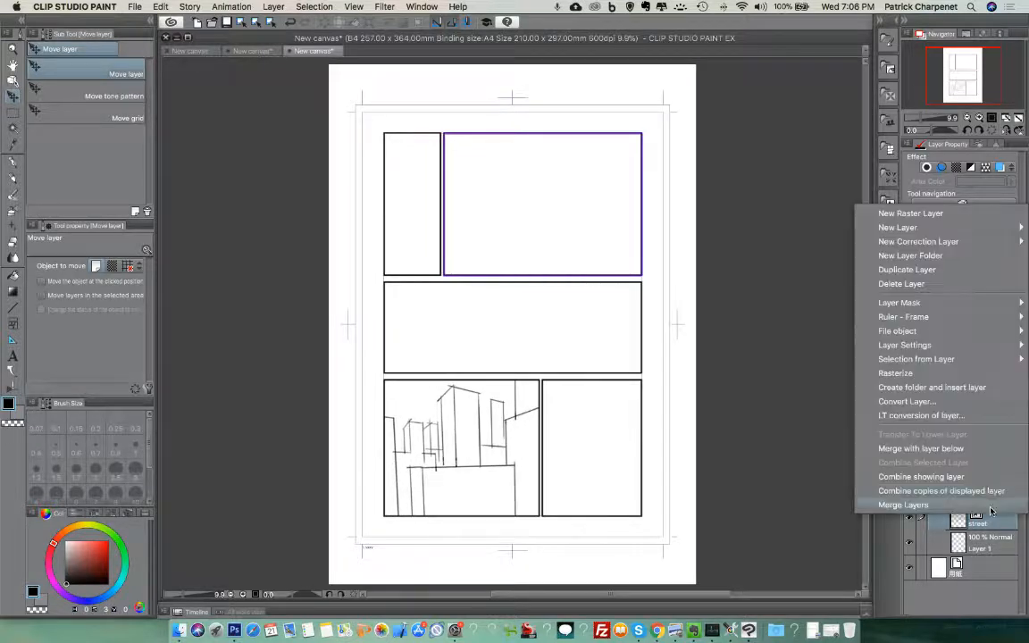
{"action": "left_click", "coordinate": [906, 269]}
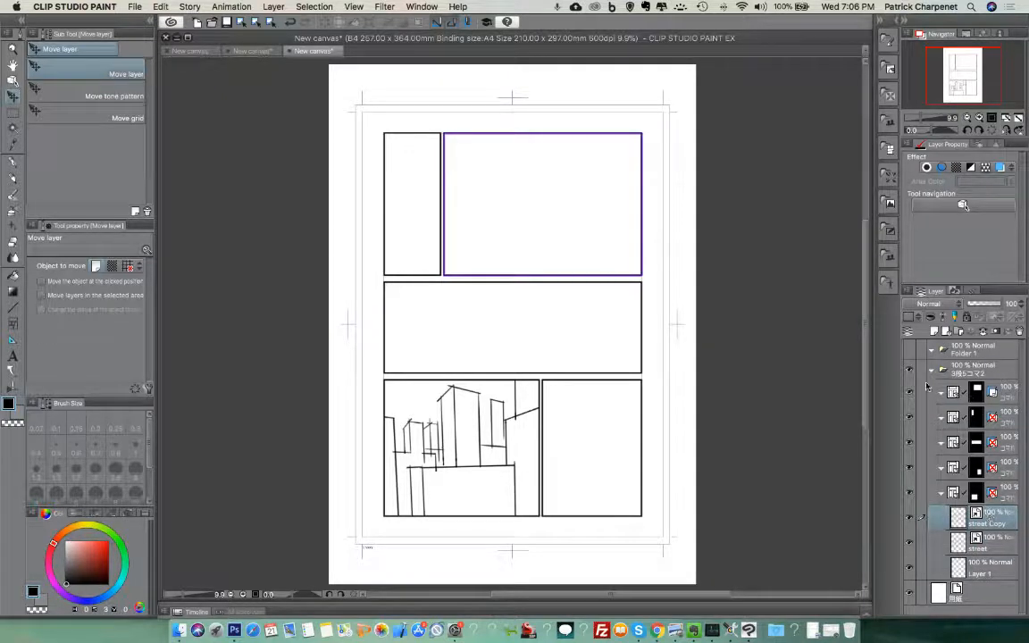
{"action": "left_click", "coordinate": [910, 417]}
{"action": "left_click", "coordinate": [910, 417]}
{"action": "left_click", "coordinate": [910, 393]}
{"action": "left_click", "coordinate": [910, 393]}
{"action": "left_click_drag", "start_coordinate": [945, 397], "coordinate": [993, 412]}
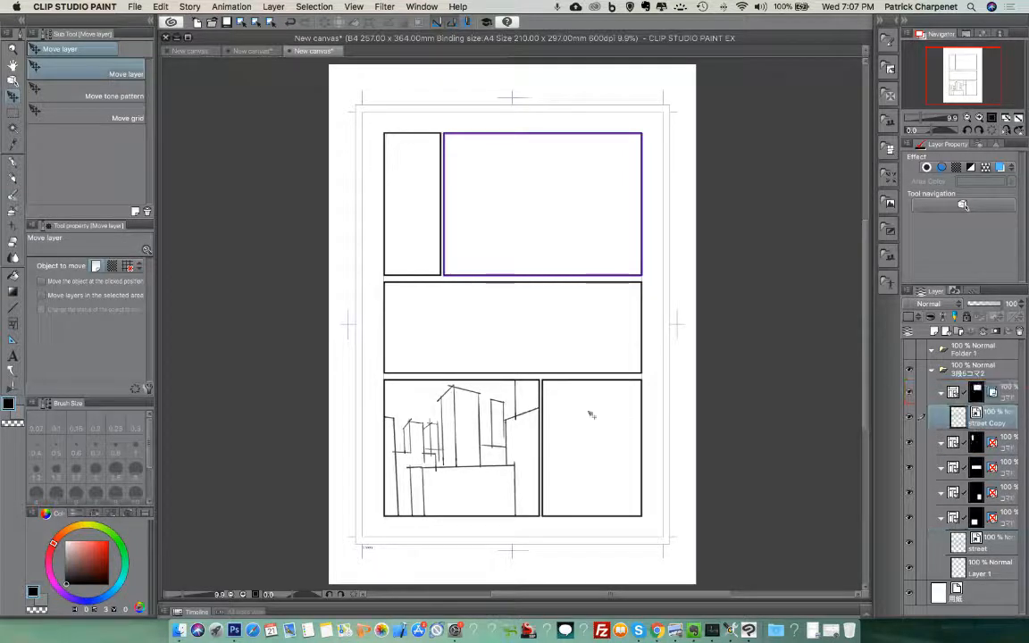
- Position the street copy so the low building and car fall within the upper-right frame
{"action": "mouse_move", "coordinate": [479, 478]}
{"action": "left_mouse_down"}
{"action": "mouse_move", "coordinate": [509, 308]}
{"action": "mouse_move", "coordinate": [523, 257]}
{"action": "mouse_move", "coordinate": [533, 259]}
{"action": "mouse_move", "coordinate": [552, 166]}
{"action": "mouse_move", "coordinate": [521, 174]}
{"action": "mouse_move", "coordinate": [523, 196]}
{"action": "mouse_move", "coordinate": [528, 171]}
{"action": "mouse_move", "coordinate": [528, 180]}
{"action": "mouse_move", "coordinate": [542, 174]}
{"action": "left_mouse_up"}
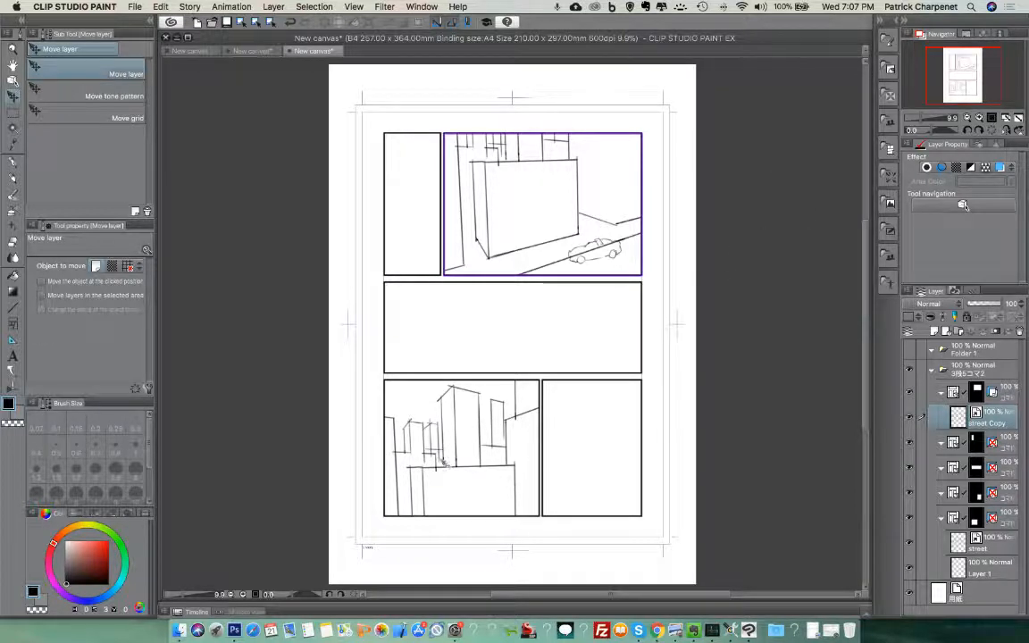
{"action": "mouse_move", "coordinate": [543, 213]}
{"action": "left_mouse_down"}
{"action": "mouse_move", "coordinate": [533, 227]}
{"action": "mouse_move", "coordinate": [526, 212]}
{"action": "mouse_move", "coordinate": [541, 211]}
{"action": "left_mouse_up"}
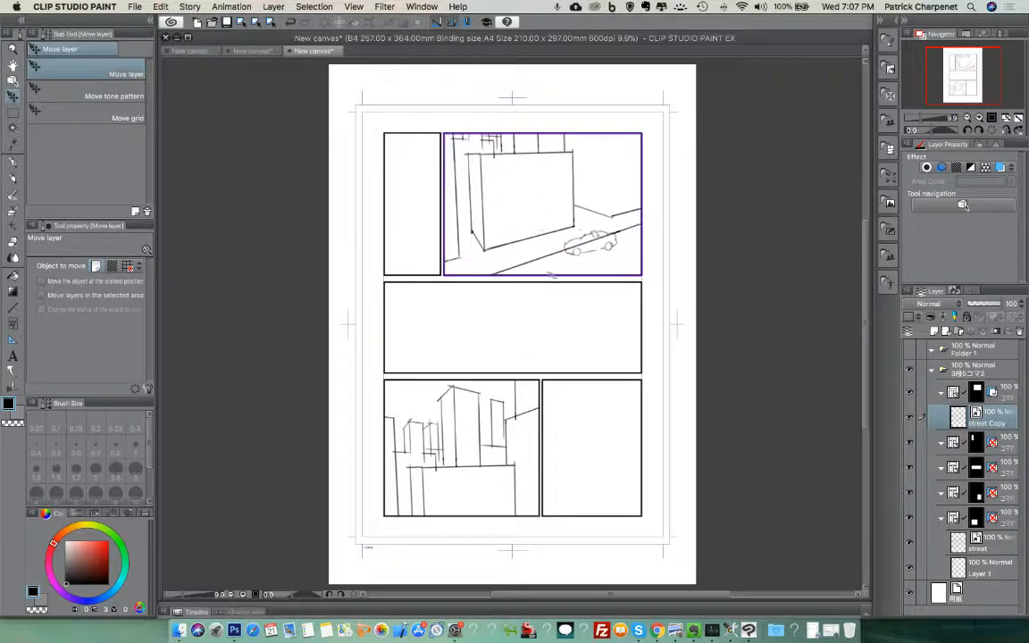
{"action": "left_click_drag", "start_coordinate": [503, 185], "coordinate": [481, 232]}
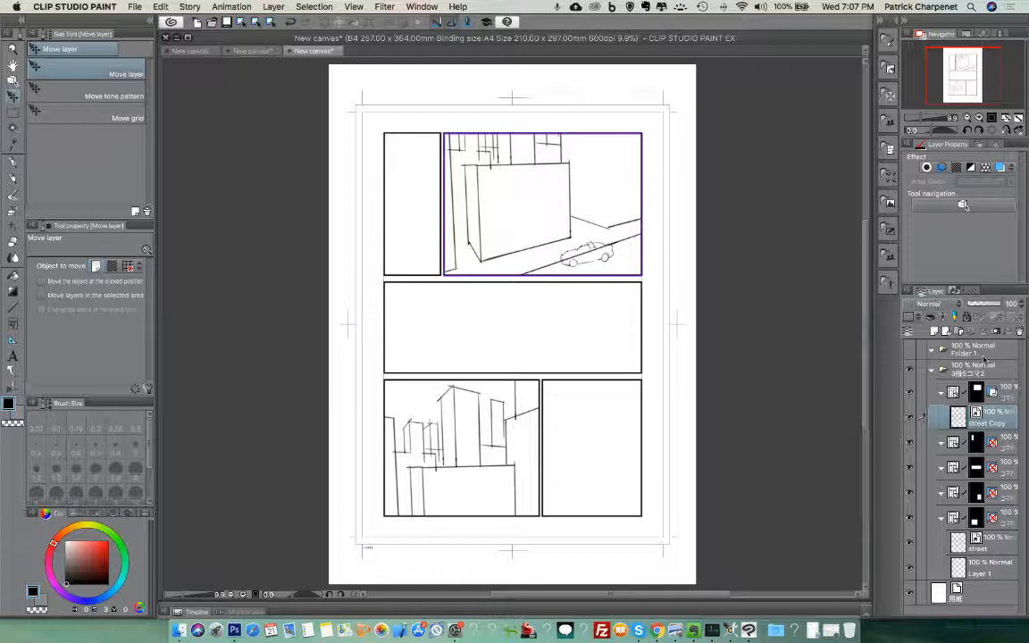
- Open the source file of the street copy's file object and show its perspective ruler layer
{"action": "right_click", "coordinate": [998, 420]}
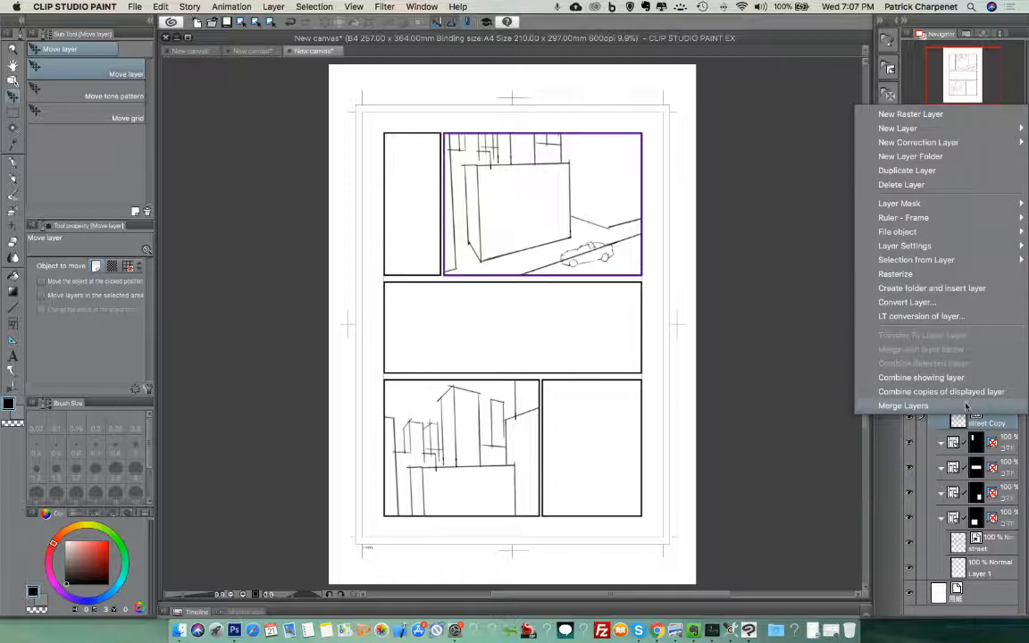
{"action": "mouse_move", "coordinate": [916, 234]}
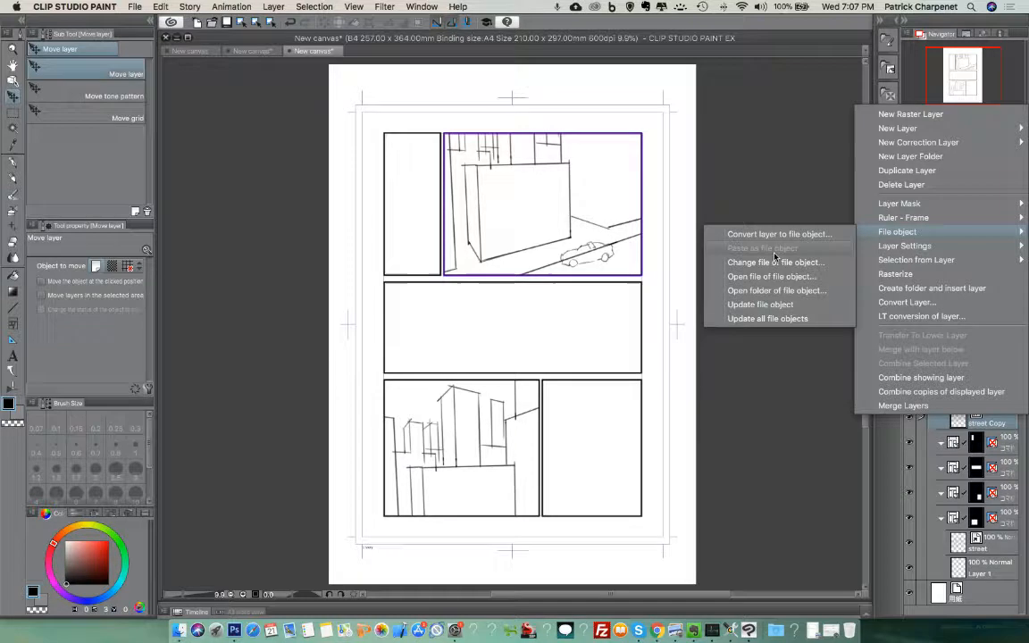
{"action": "left_click", "coordinate": [761, 276]}
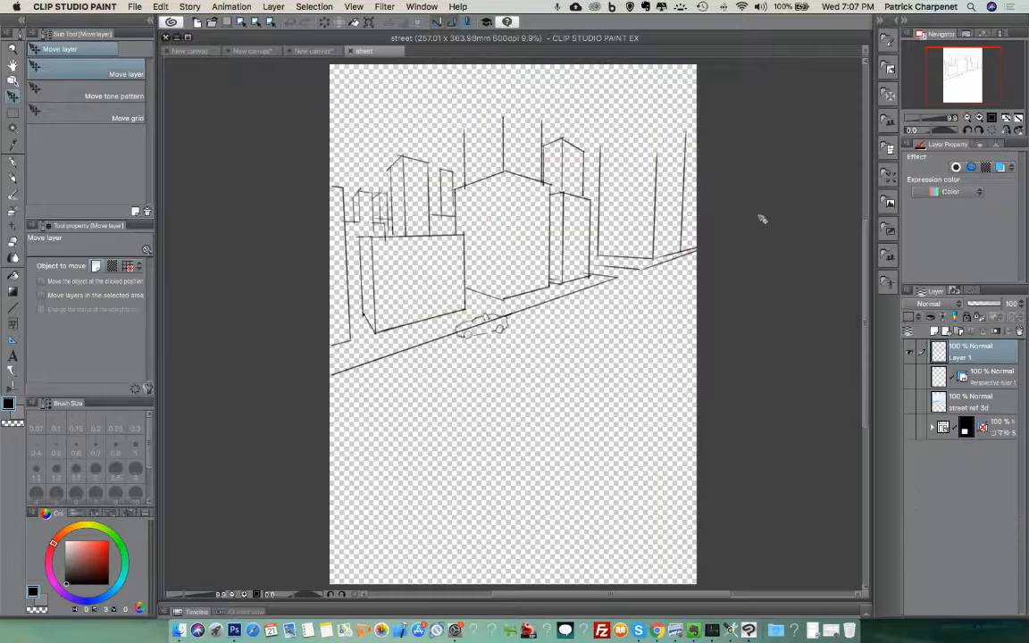
{"action": "left_click", "coordinate": [910, 377]}
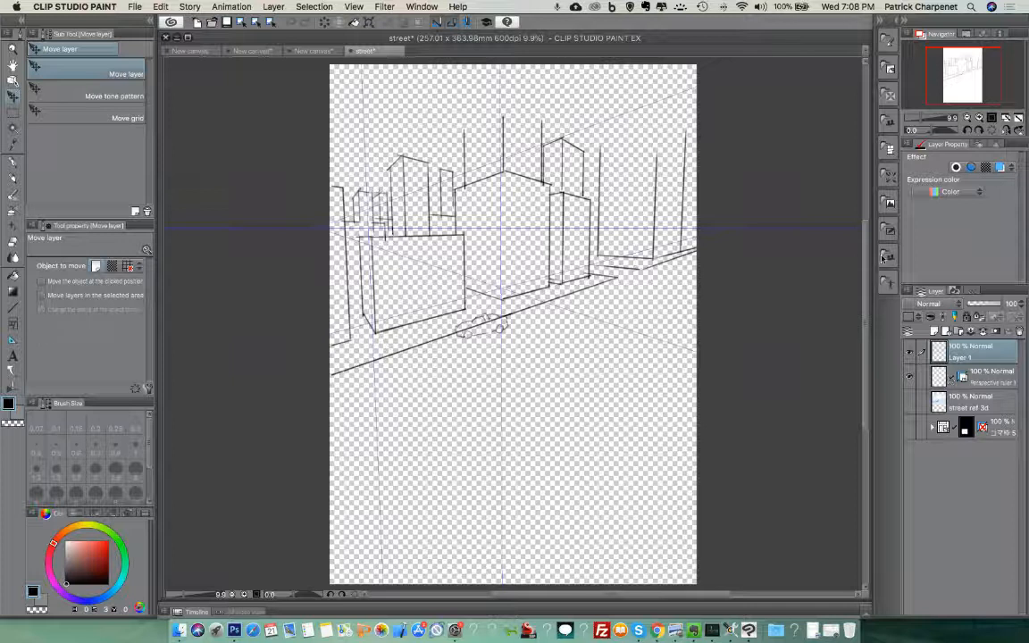
- Add a new raster layer above Layer 1 and turn the Layer 1 sketch blue with the layer color effect
{"action": "left_click", "coordinate": [935, 330]}
{"action": "left_click", "coordinate": [963, 371]}
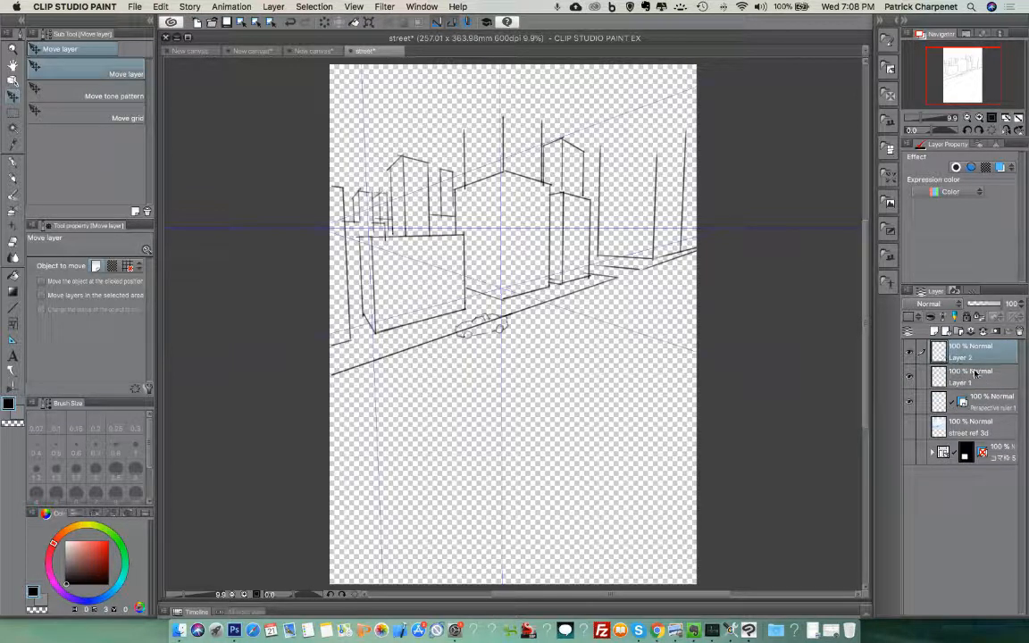
{"action": "left_click", "coordinate": [1003, 168]}
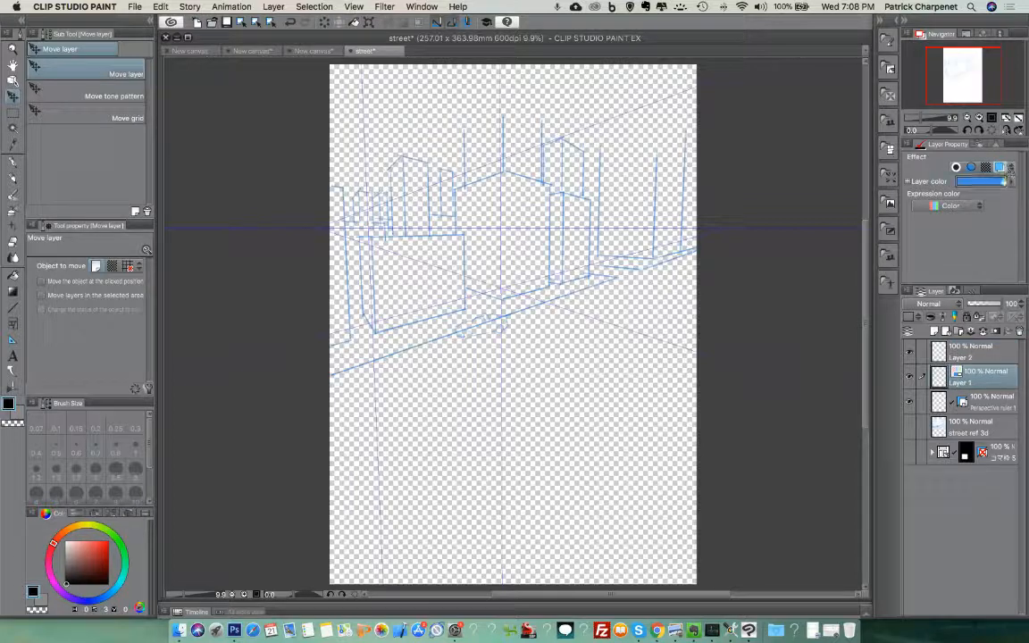
- On Layer 2, trace the low building's top edge and its two left vertical edges with the Darker pencil at size 0.5
{"action": "left_click", "coordinate": [988, 351]}
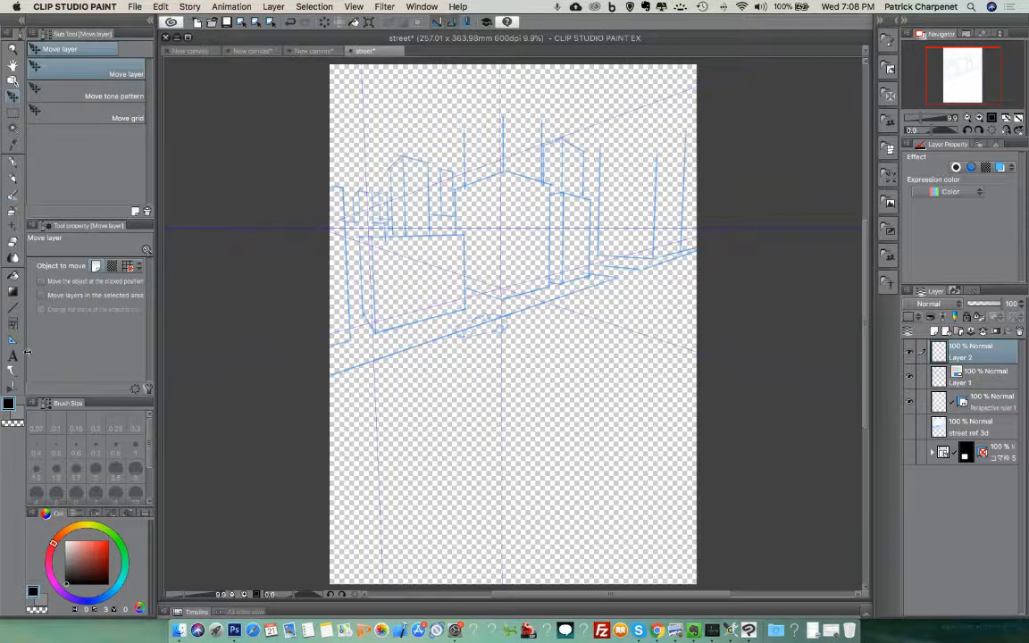
{"action": "scroll", "coordinate": [395, 269], "scroll_direction": "up", "scroll_amount": 5}
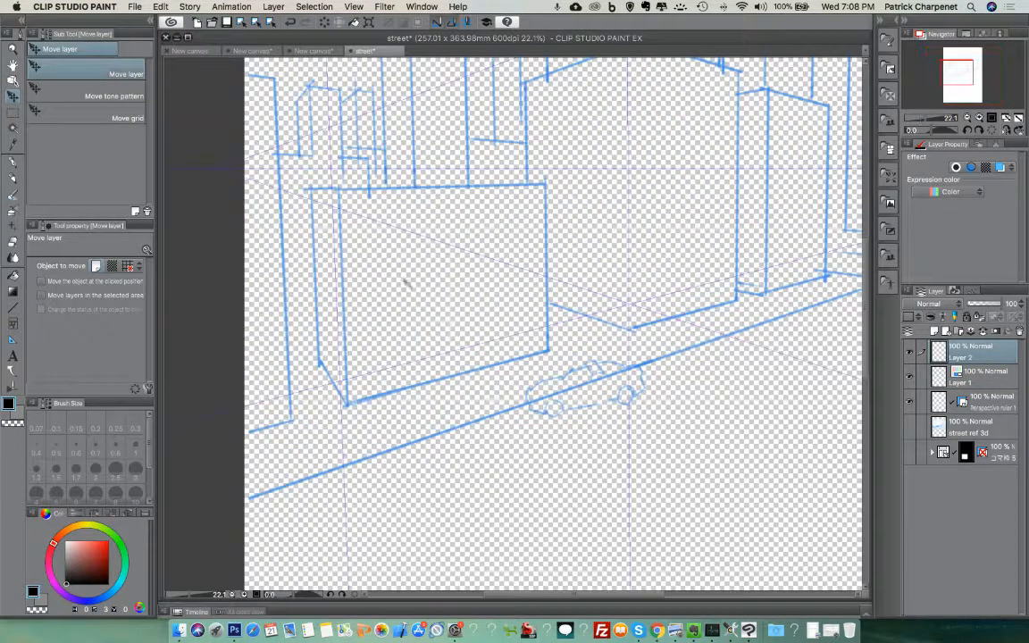
{"action": "left_click", "coordinate": [13, 179]}
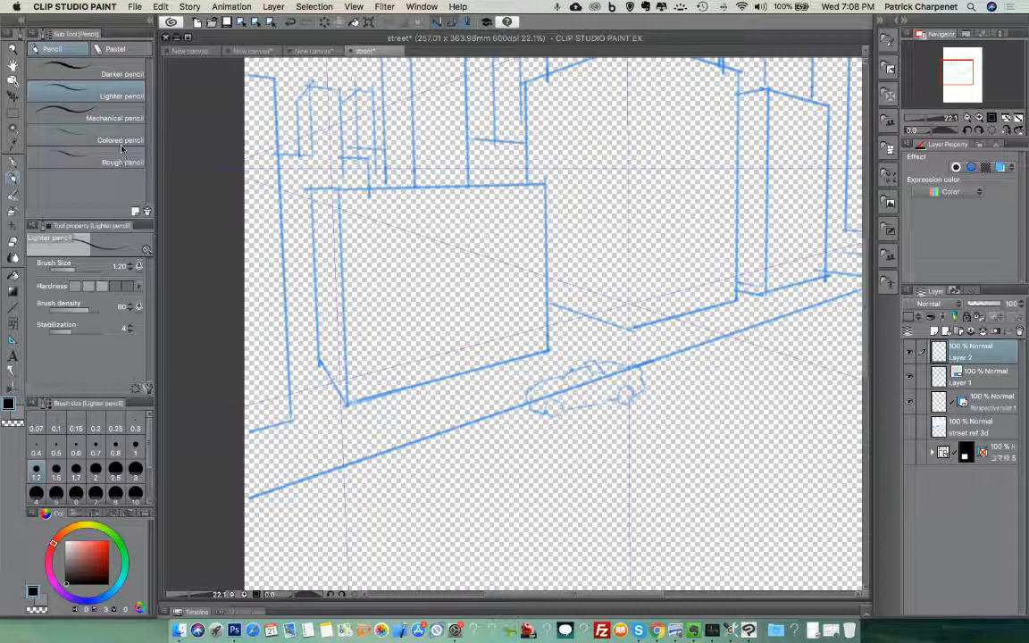
{"action": "left_click", "coordinate": [107, 72]}
{"action": "left_click", "coordinate": [60, 449]}
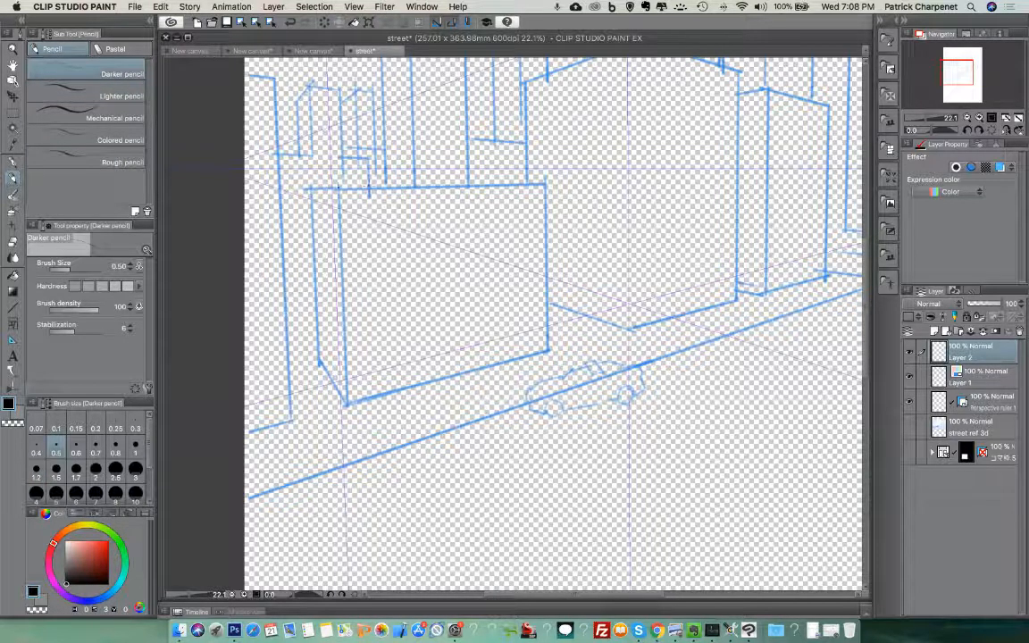
{"action": "mouse_move", "coordinate": [414, 187]}
{"action": "left_mouse_down"}
{"action": "mouse_move", "coordinate": [527, 185]}
{"action": "mouse_move", "coordinate": [457, 185]}
{"action": "left_mouse_up"}
{"action": "left_click_drag", "start_coordinate": [339, 189], "coordinate": [494, 187]}
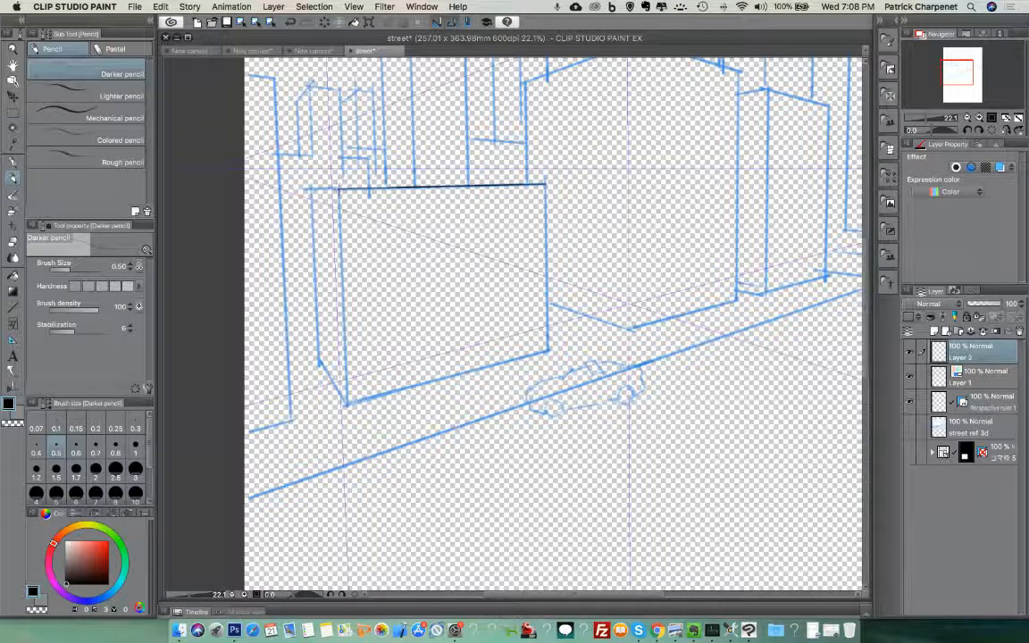
{"action": "left_click_drag", "start_coordinate": [340, 268], "coordinate": [346, 391]}
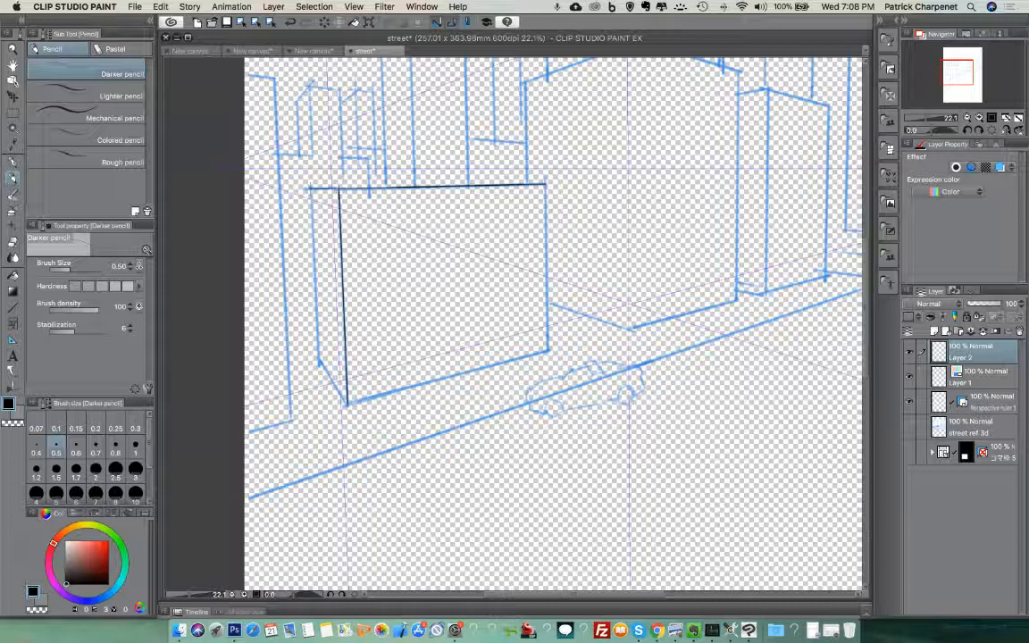
{"action": "left_click_drag", "start_coordinate": [338, 188], "coordinate": [310, 188]}
{"action": "key", "text": "super+z"}
{"action": "mouse_move", "coordinate": [310, 188]}
{"action": "left_mouse_down"}
{"action": "mouse_move", "coordinate": [316, 364]}
{"action": "mouse_move", "coordinate": [319, 396]}
{"action": "left_mouse_up"}
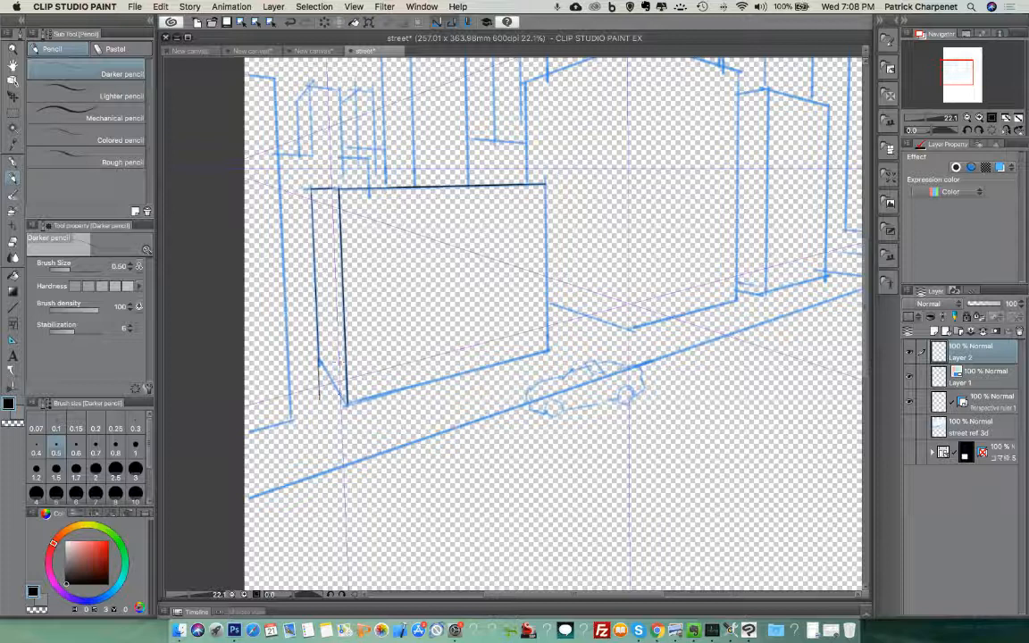
{"action": "key", "text": "super+z"}
- Select the perspective ruler with the Object tool and examine its vanishing points and guide lines against the street sketch
{"action": "left_click", "coordinate": [963, 403]}
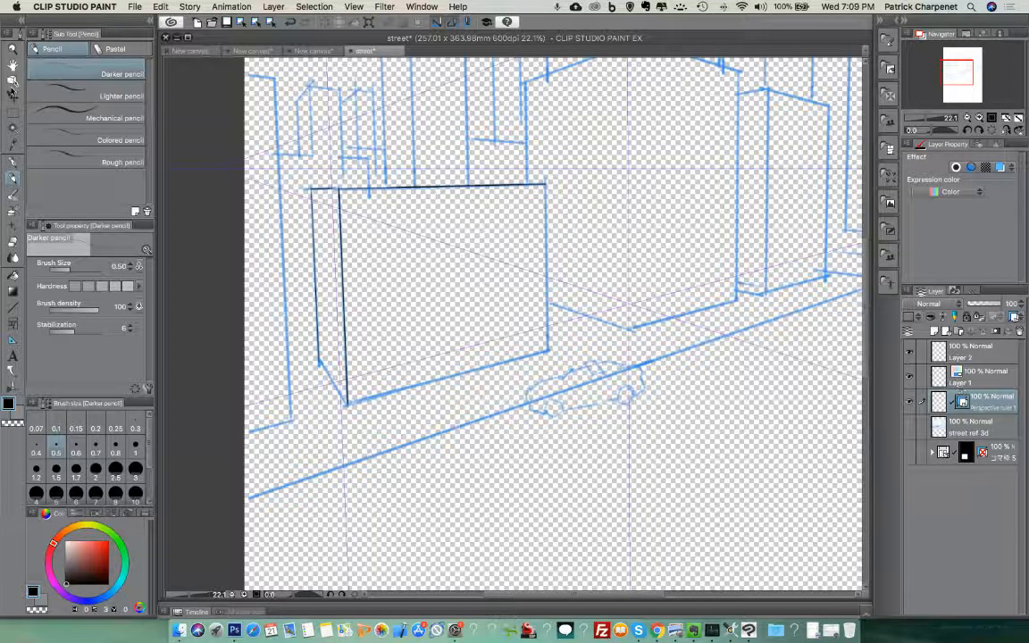
{"action": "left_click", "coordinate": [13, 81]}
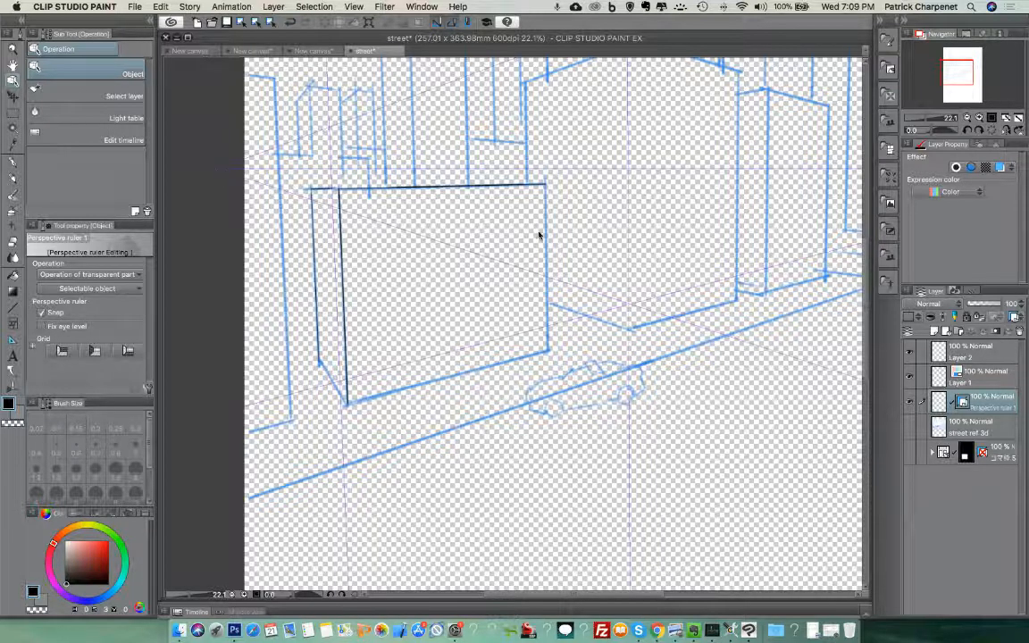
{"action": "left_click", "coordinate": [630, 281]}
{"action": "scroll", "coordinate": [579, 229], "scroll_direction": "down", "scroll_amount": 4}
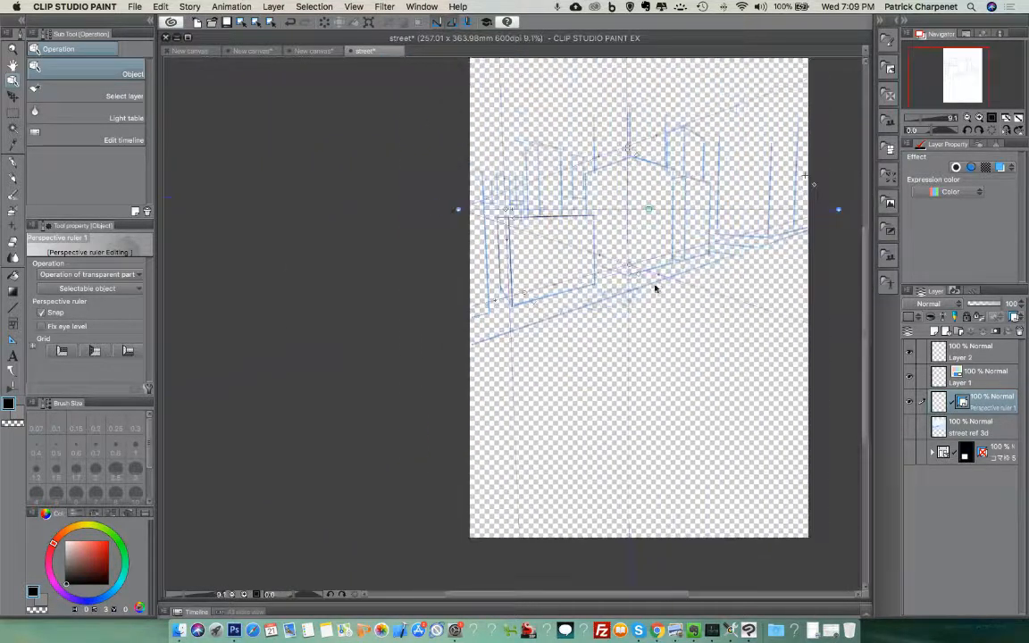
{"action": "scroll", "coordinate": [634, 150], "scroll_direction": "up", "scroll_amount": 1}
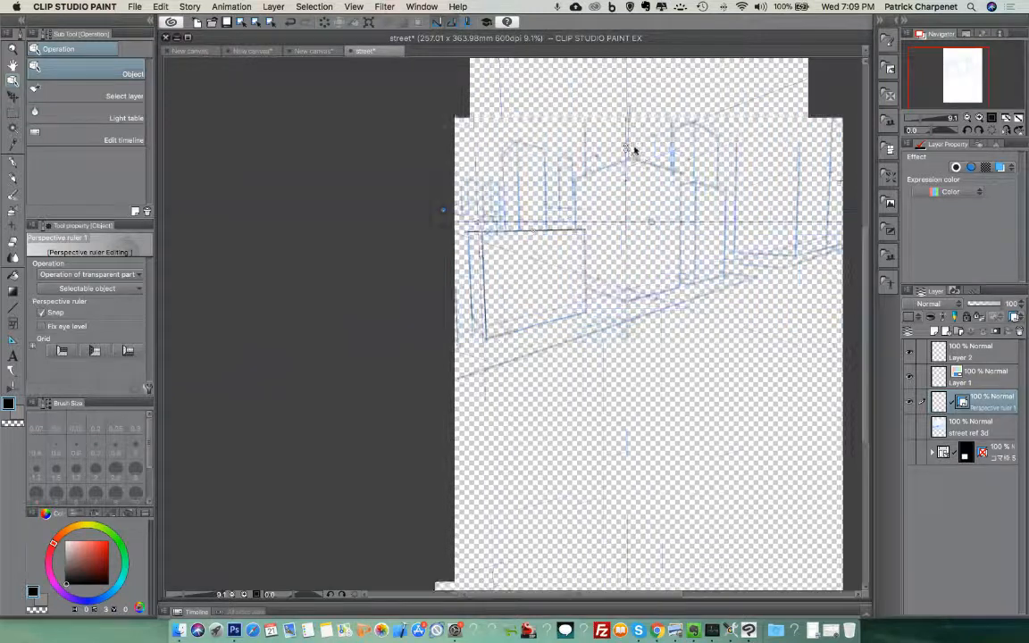
{"action": "scroll", "coordinate": [634, 150], "scroll_direction": "up", "scroll_amount": 3}
{"action": "scroll", "coordinate": [618, 150], "scroll_direction": "up", "scroll_amount": 1}
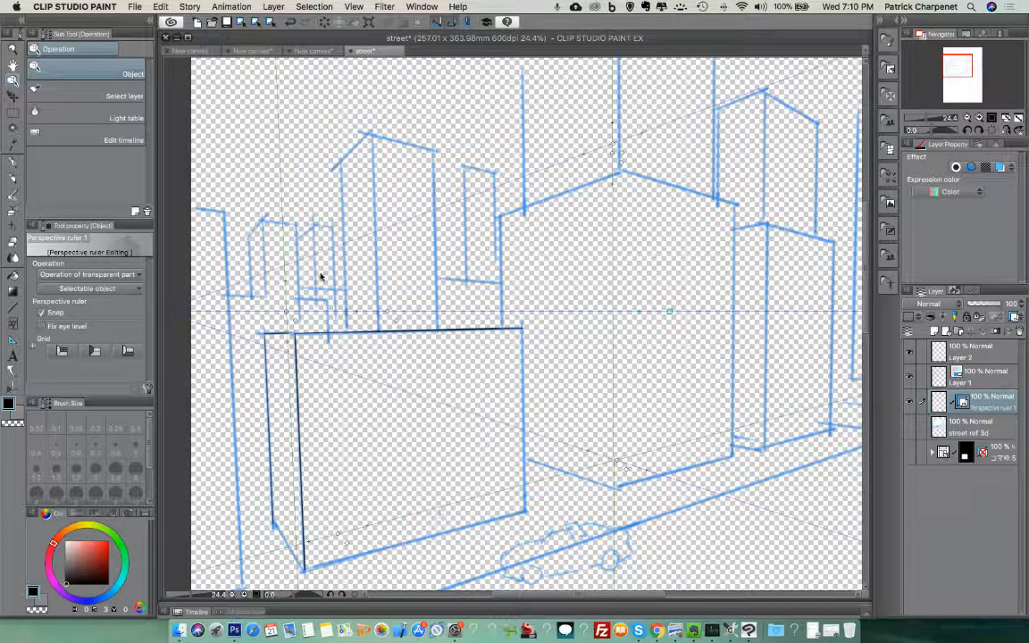
- On Layer 2, try tracing the central building's left roof edge with the Darker pencil at size 0.50
{"action": "left_click", "coordinate": [987, 353]}
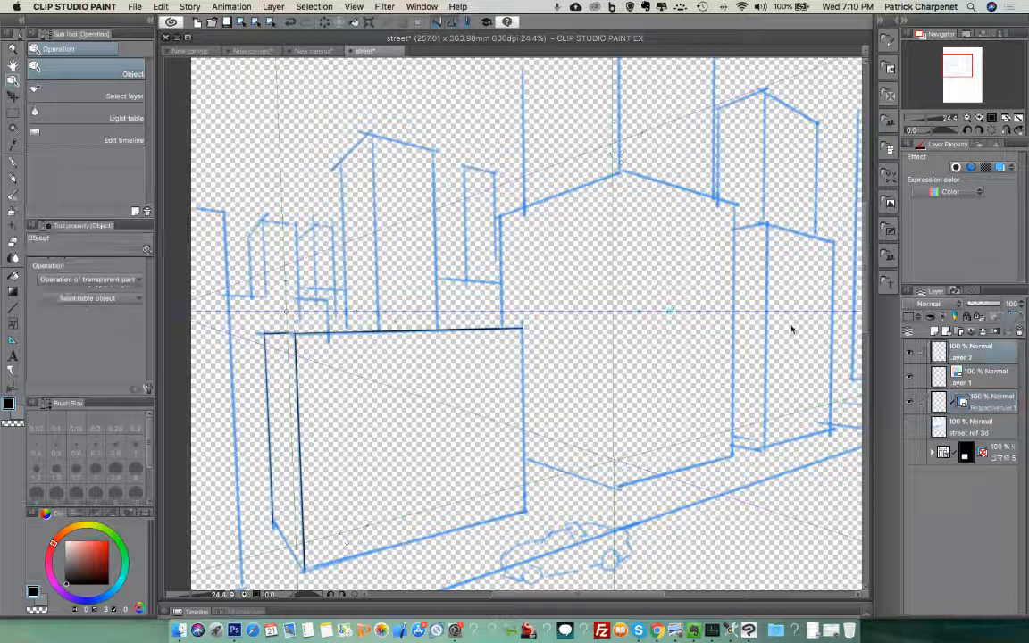
{"action": "left_click", "coordinate": [15, 175]}
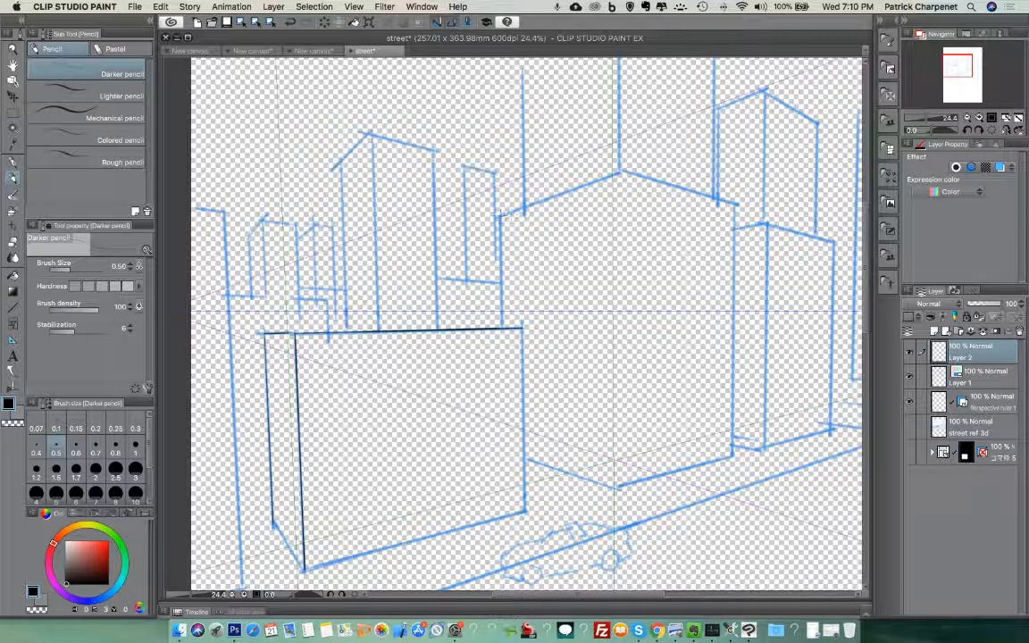
{"action": "left_click_drag", "start_coordinate": [500, 215], "coordinate": [607, 175]}
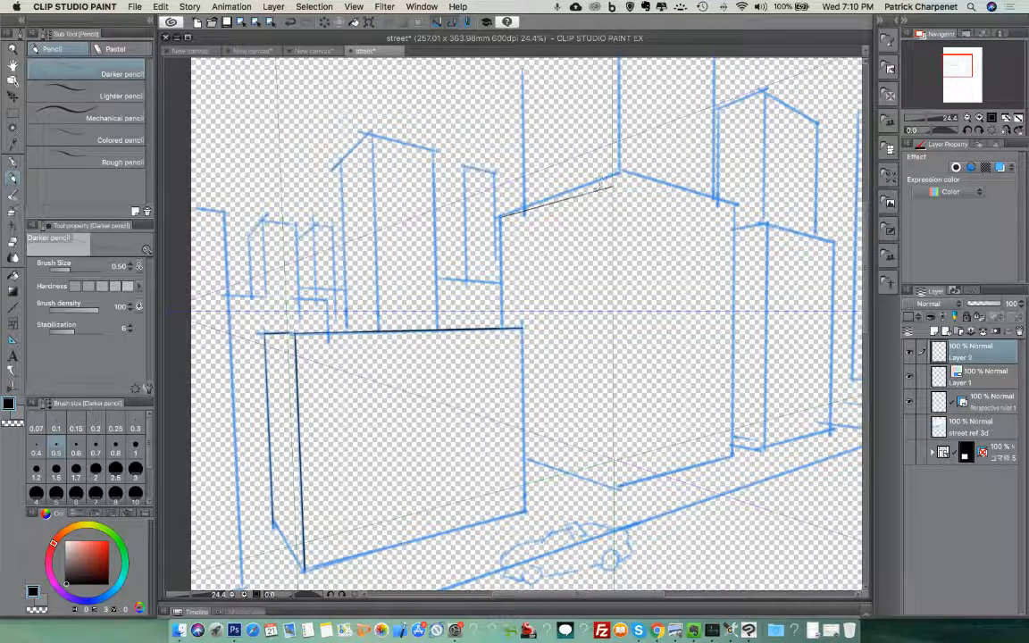
{"action": "key", "text": "super+z"}
{"action": "left_click_drag", "start_coordinate": [617, 173], "coordinate": [478, 213]}
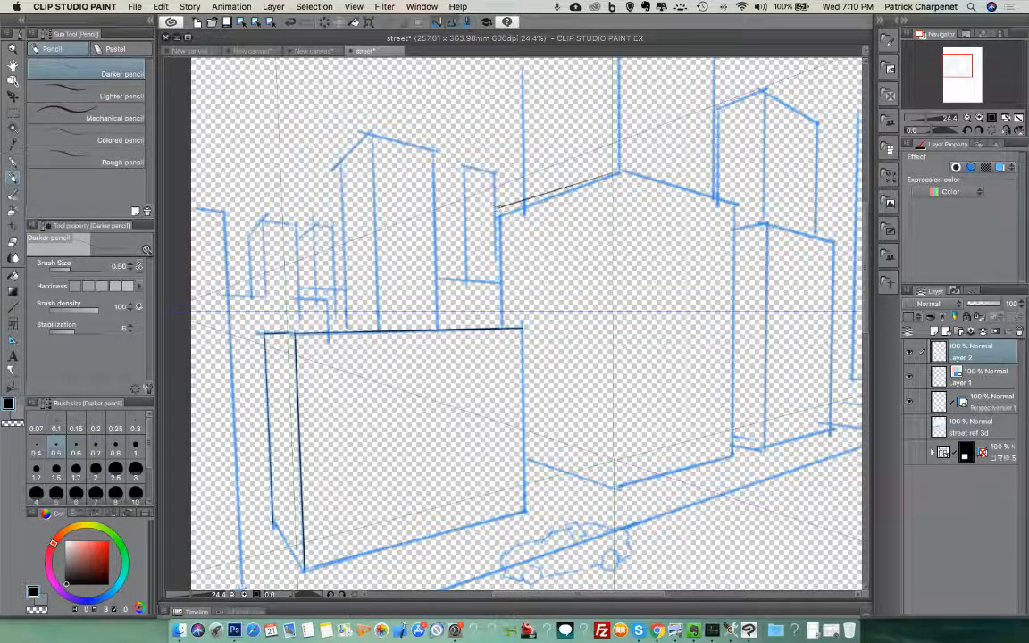
{"action": "key", "text": "ctrl+z"}
- Select everything on Layer 2 and clear all of its pencil lines
{"action": "key", "text": "ctrl+a"}
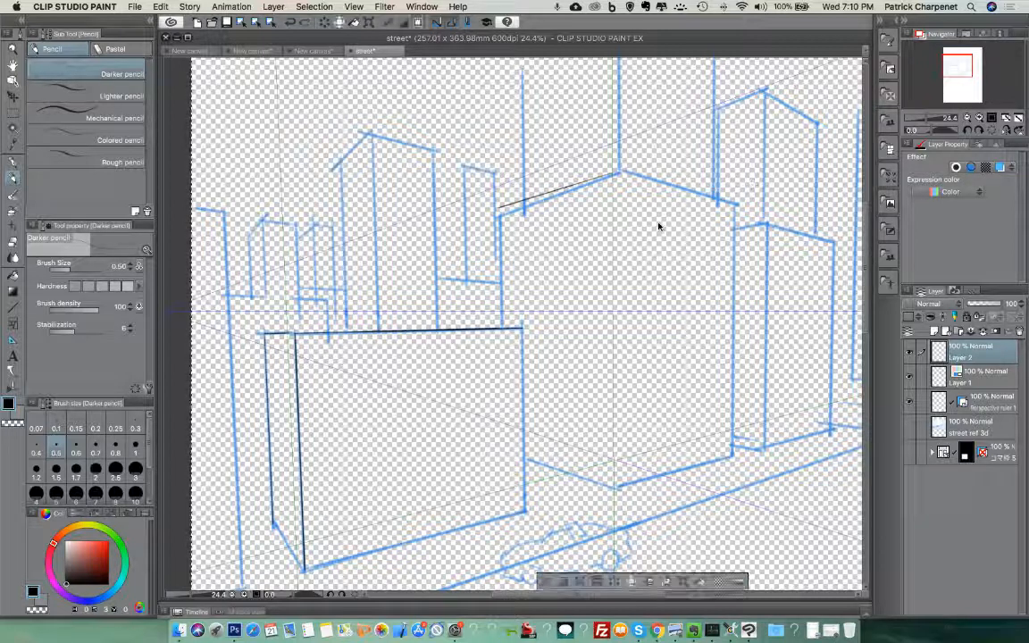
{"action": "key", "text": "ctrl+z"}
{"action": "key", "text": "Delete"}
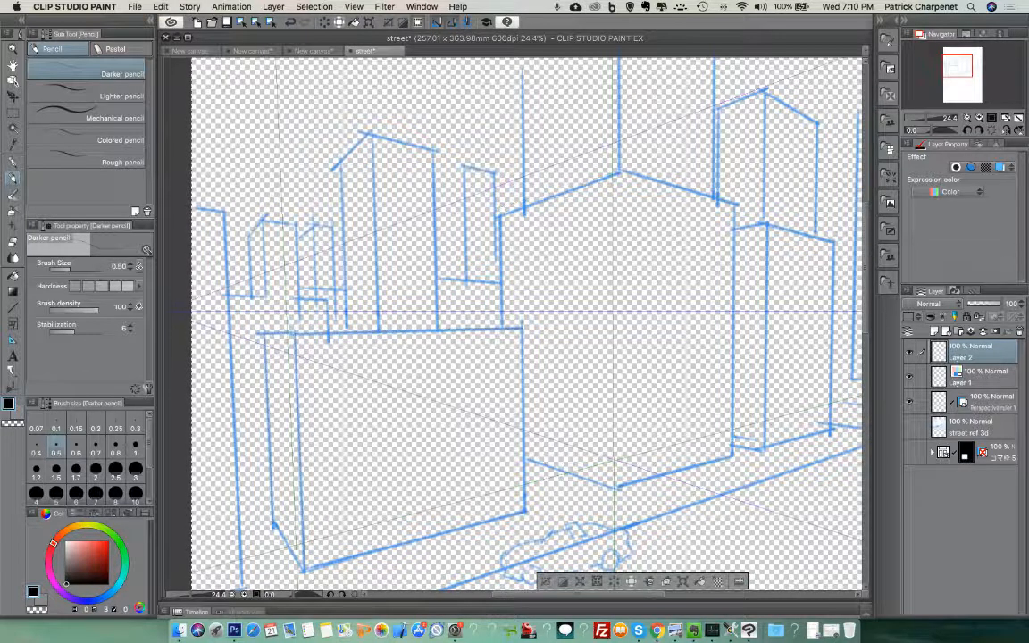
- Trace the left-receding edges of the central building's roof and base, the low building's corners and the narrow building's base
{"action": "mouse_move", "coordinate": [617, 176]}
{"action": "left_mouse_down"}
{"action": "mouse_move", "coordinate": [505, 228]}
{"action": "mouse_move", "coordinate": [503, 294]}
{"action": "left_mouse_up"}
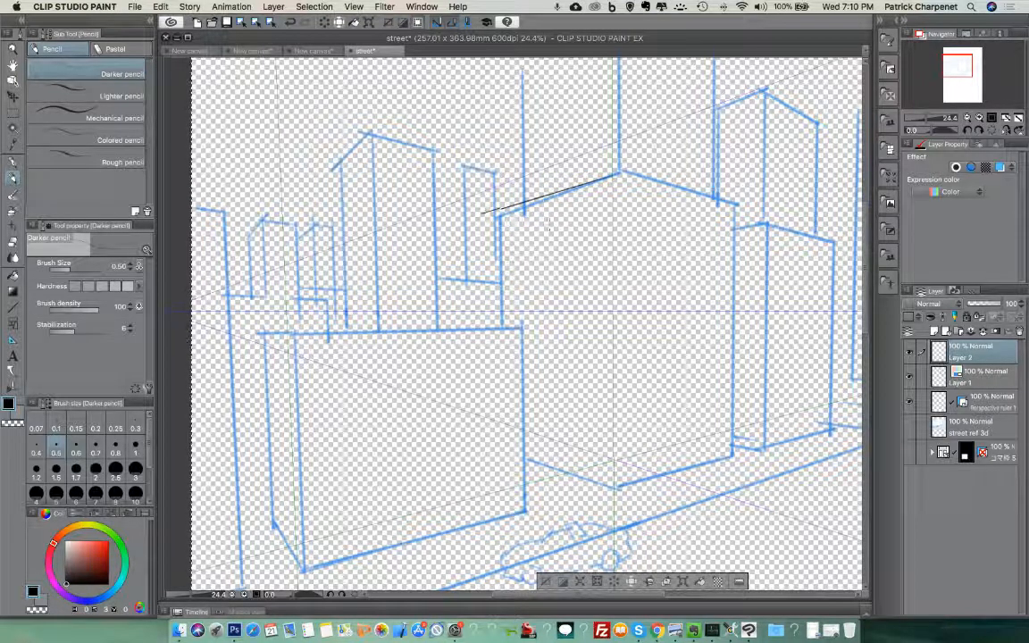
{"action": "key", "text": "super+z"}
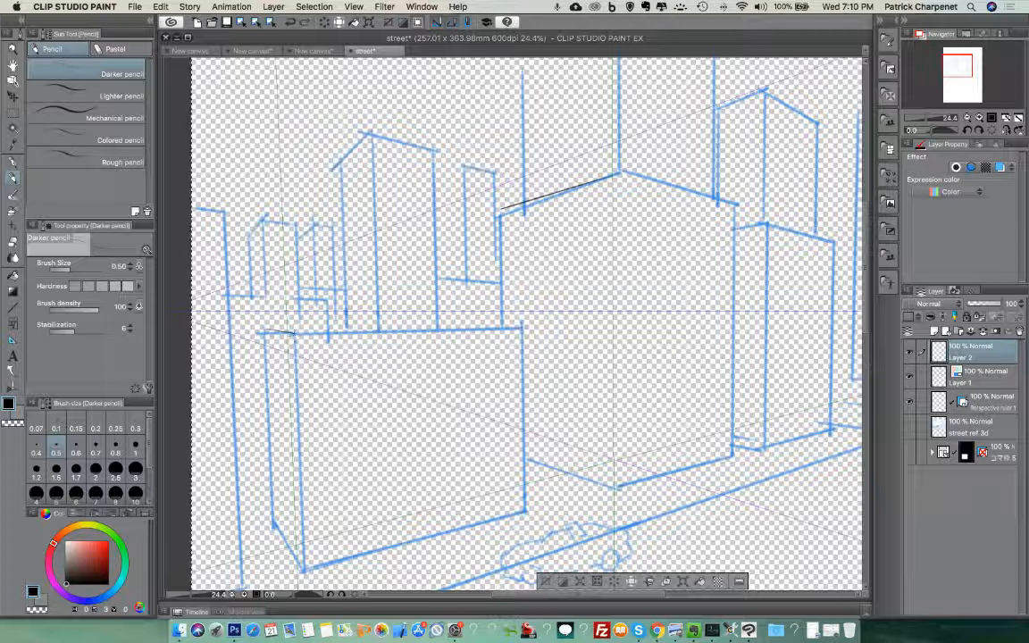
{"action": "left_click_drag", "start_coordinate": [522, 328], "coordinate": [497, 328]}
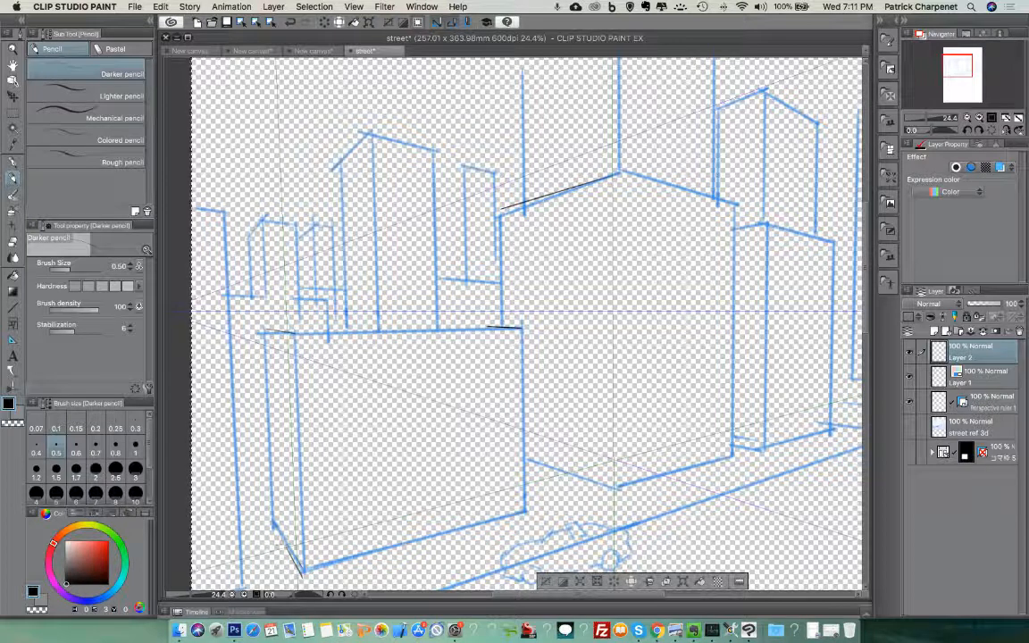
{"action": "left_click_drag", "start_coordinate": [617, 489], "coordinate": [525, 458]}
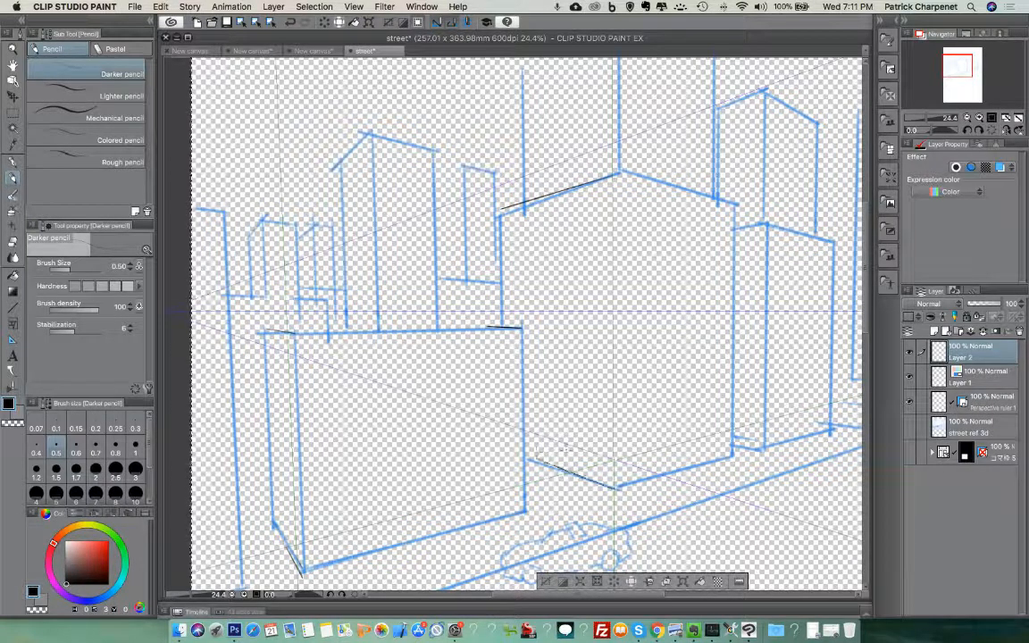
{"action": "left_click_drag", "start_coordinate": [763, 448], "coordinate": [735, 437]}
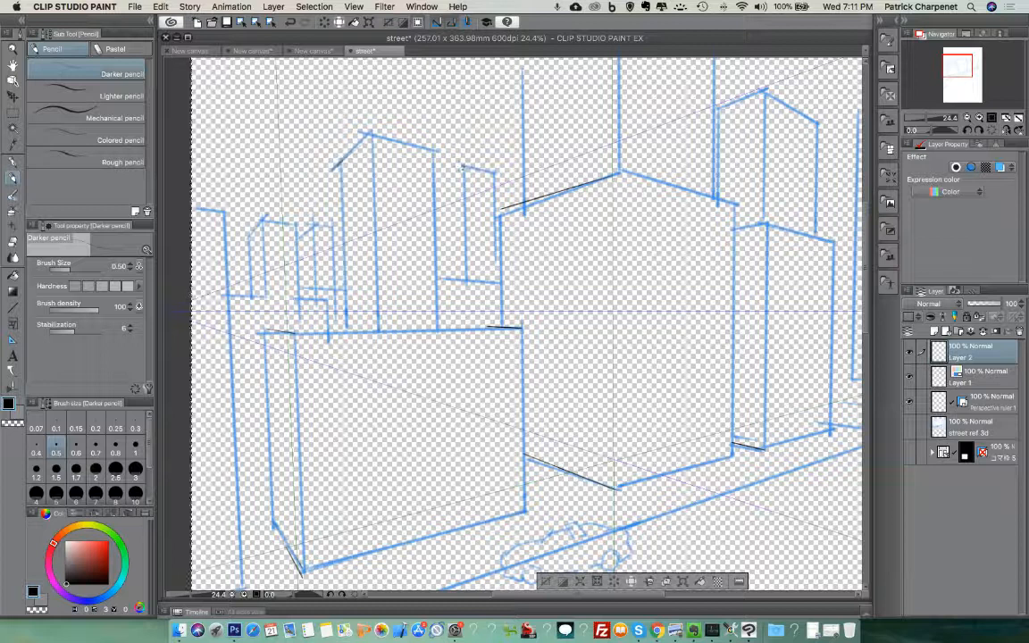
- Trace the left-side roof edges of the background buildings, the tower behind the central building and the narrow building
{"action": "left_click_drag", "start_coordinate": [464, 166], "coordinate": [435, 177]}
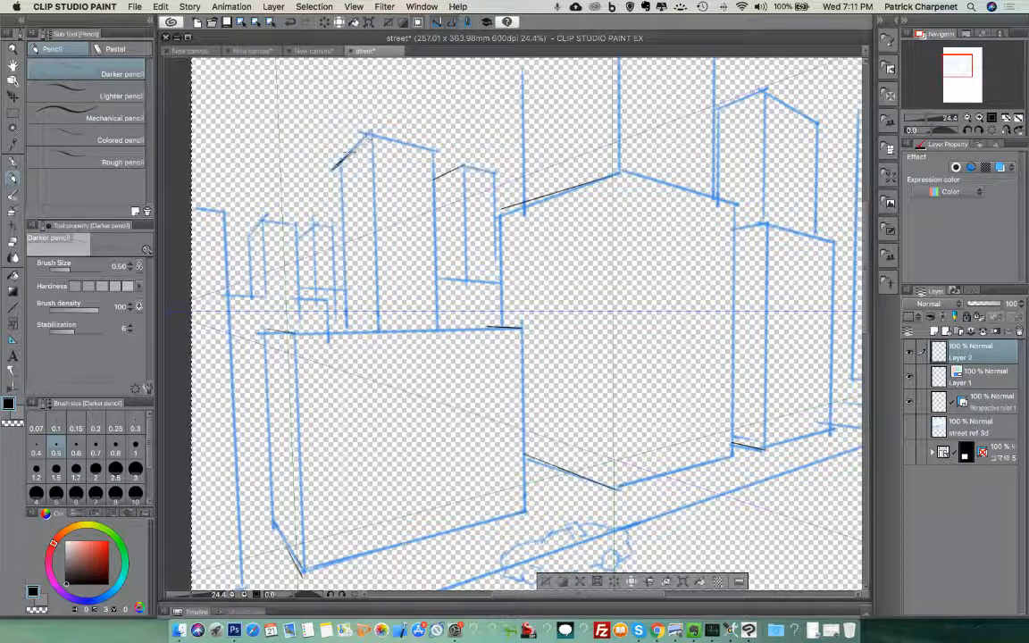
{"action": "left_click_drag", "start_coordinate": [265, 218], "coordinate": [230, 248]}
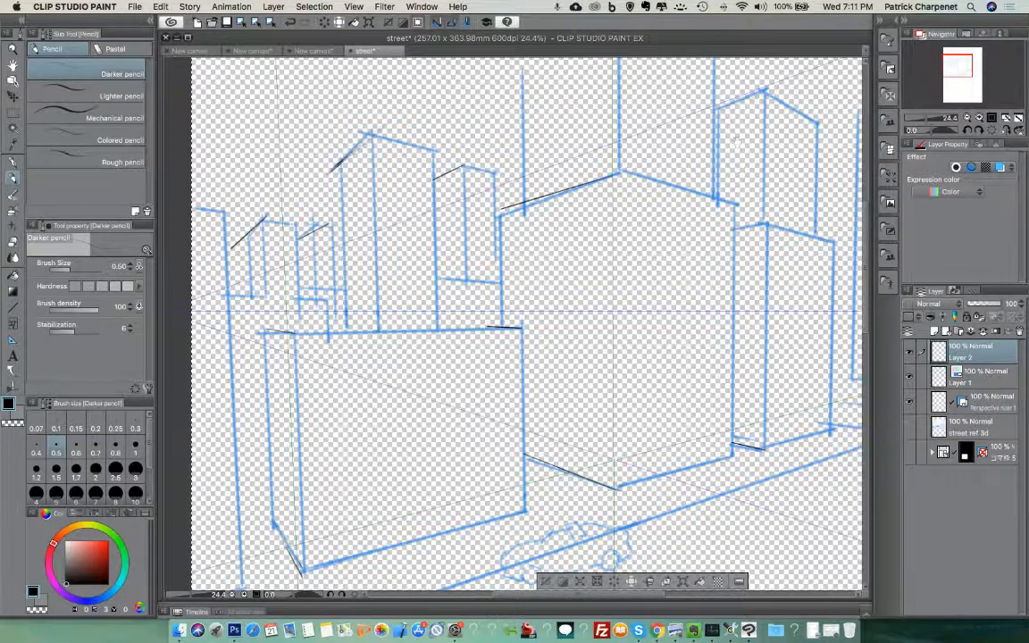
{"action": "left_click_drag", "start_coordinate": [663, 136], "coordinate": [613, 302]}
{"action": "mouse_move", "coordinate": [683, 310]}
{"action": "left_mouse_down"}
{"action": "mouse_move", "coordinate": [694, 280]}
{"action": "mouse_move", "coordinate": [728, 268]}
{"action": "left_mouse_up"}
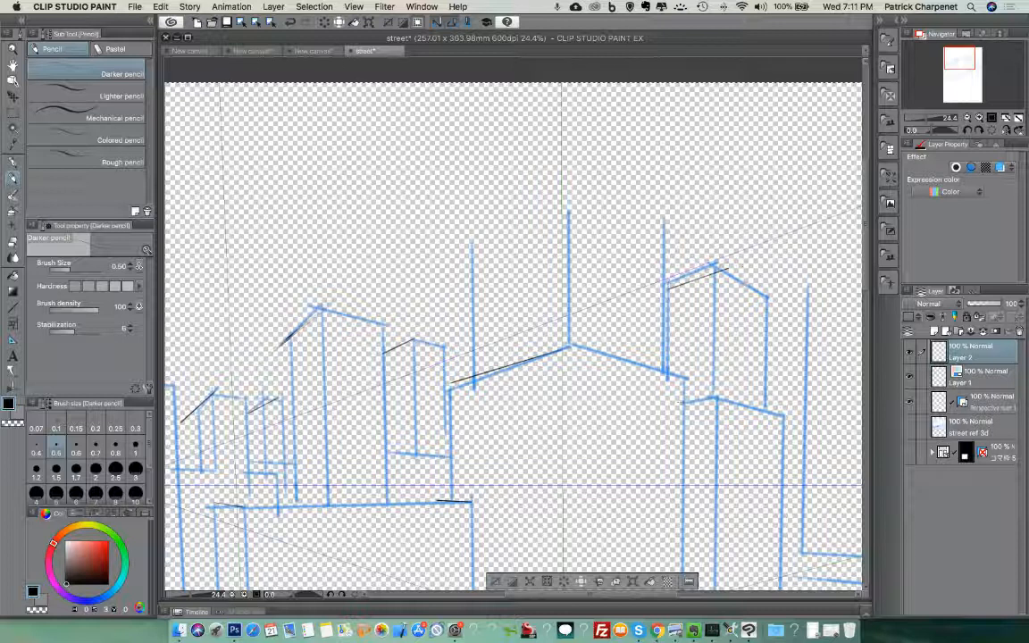
{"action": "left_click_drag", "start_coordinate": [683, 404], "coordinate": [730, 400]}
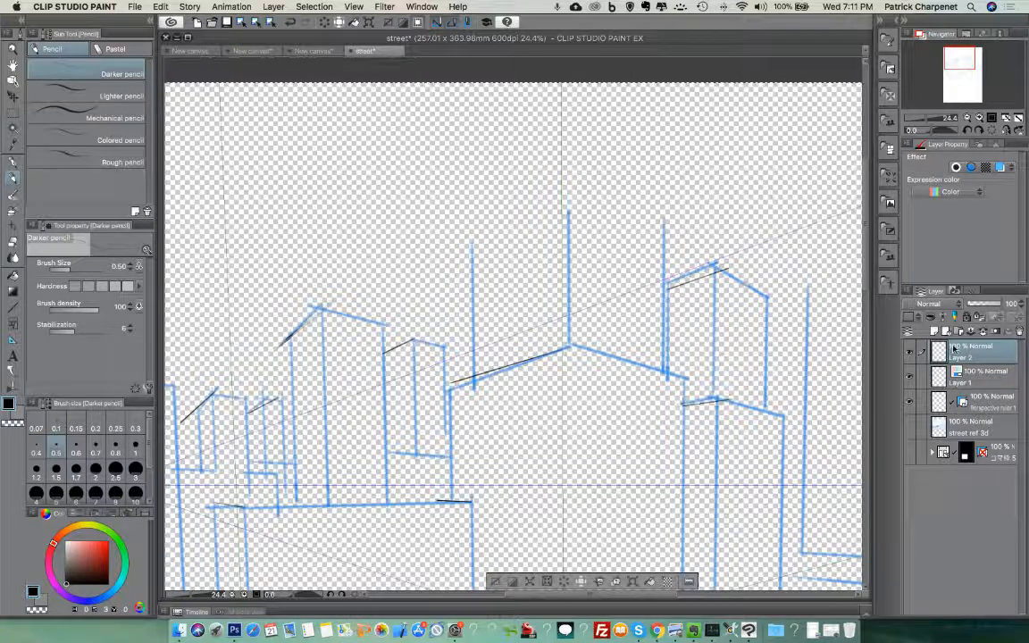
- Select the perspective ruler with the Object tool and turn off snapping for its left vanishing point
{"action": "left_click", "coordinate": [962, 403]}
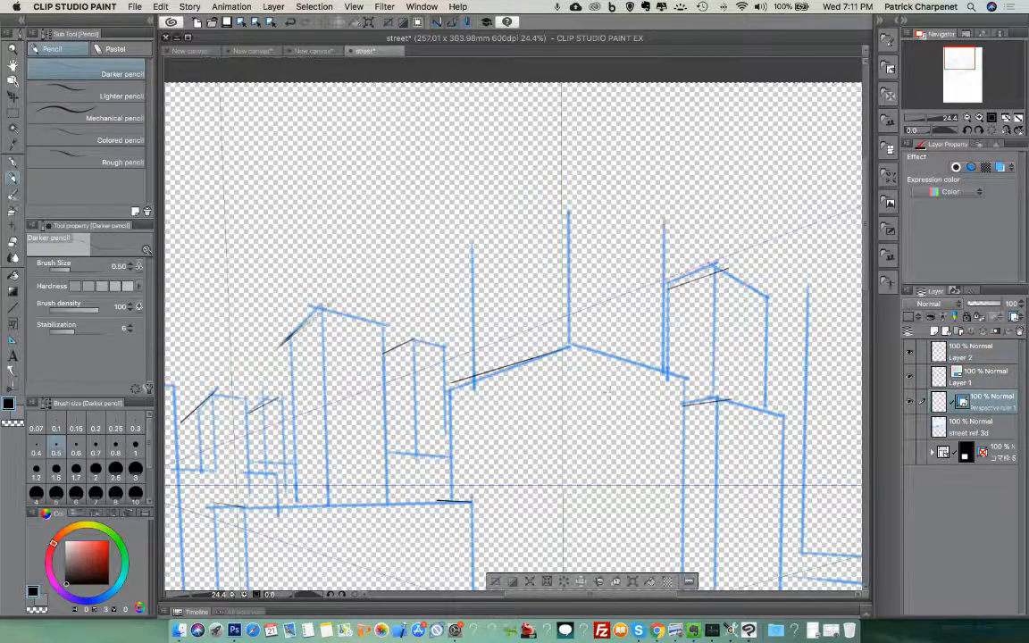
{"action": "left_click_drag", "start_coordinate": [463, 344], "coordinate": [539, 171]}
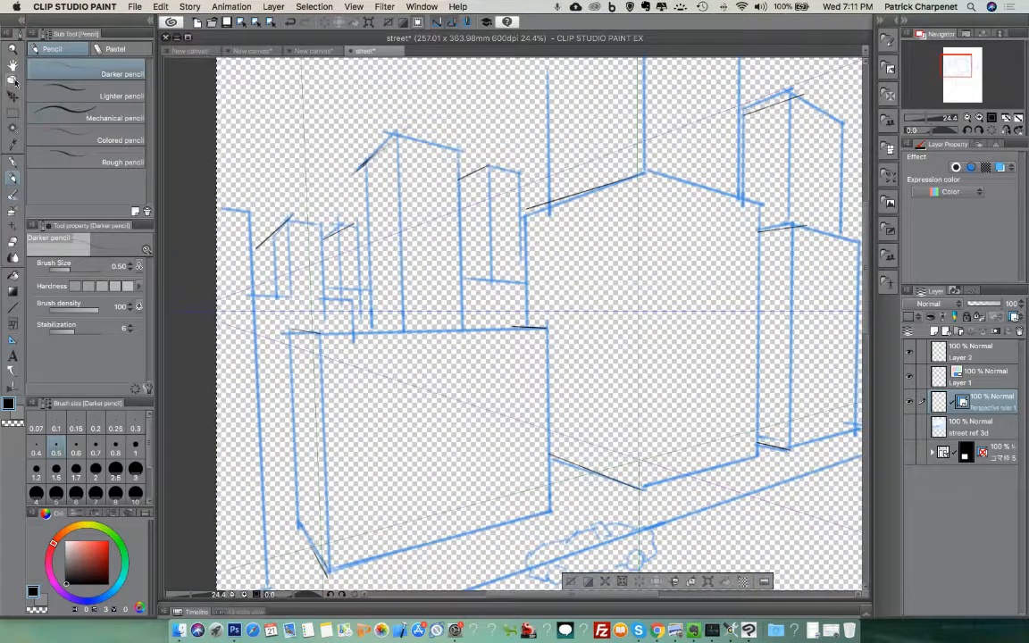
{"action": "left_click", "coordinate": [13, 80]}
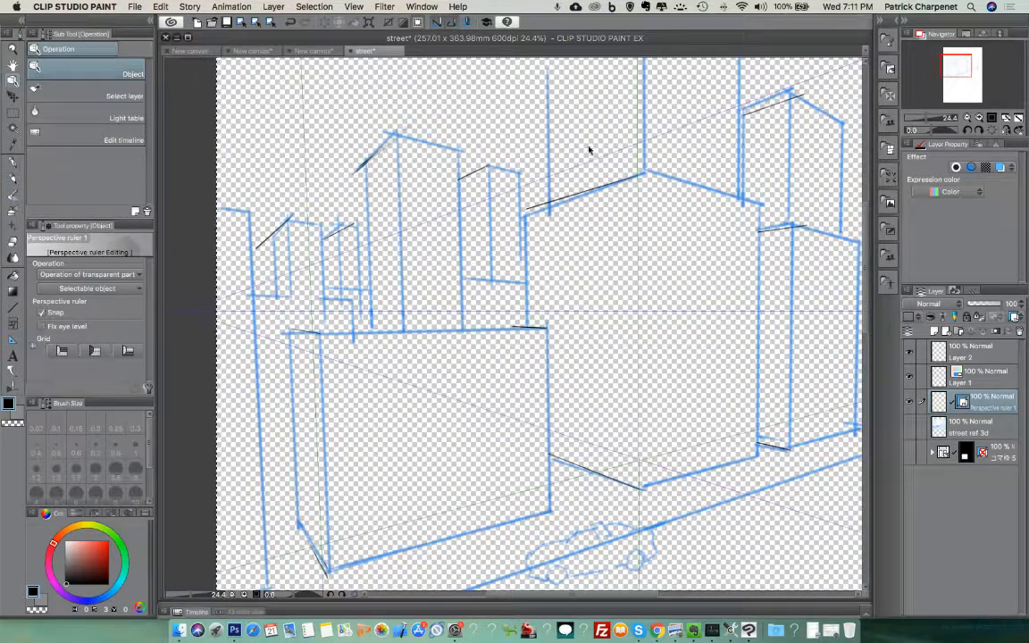
{"action": "left_click", "coordinate": [648, 154]}
{"action": "left_click", "coordinate": [742, 266]}
{"action": "mouse_move", "coordinate": [742, 266]}
{"action": "left_mouse_down"}
{"action": "mouse_move", "coordinate": [469, 376]}
{"action": "mouse_move", "coordinate": [554, 298]}
{"action": "left_mouse_up"}
- Turn on the perspective ruler's snapping for the right vanishing point
{"action": "left_click_drag", "start_coordinate": [551, 383], "coordinate": [577, 290]}
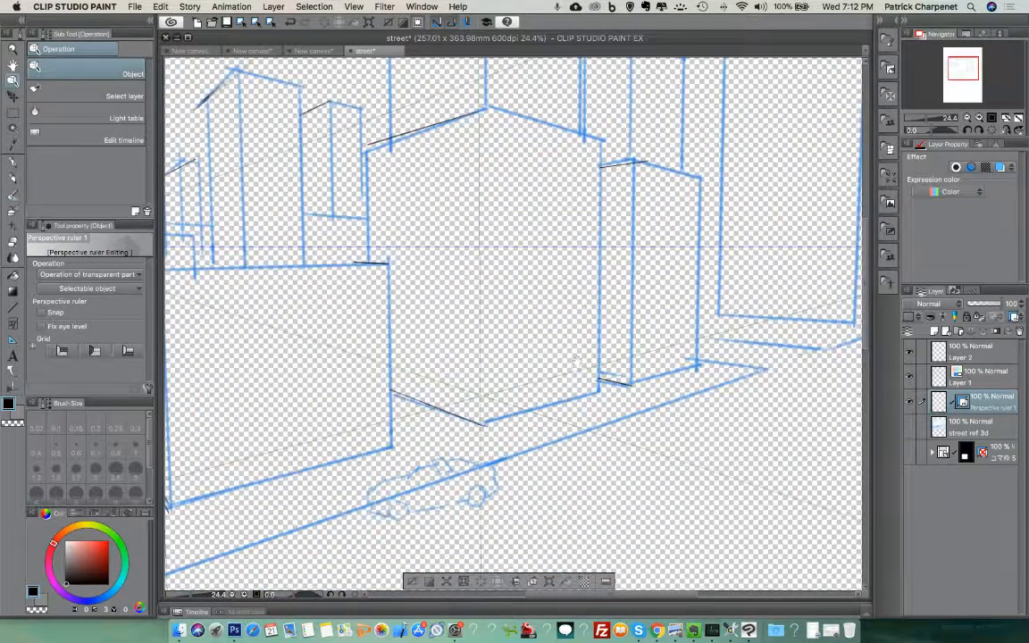
{"action": "left_click_drag", "start_coordinate": [574, 362], "coordinate": [674, 323]}
{"action": "left_click_drag", "start_coordinate": [576, 317], "coordinate": [624, 355]}
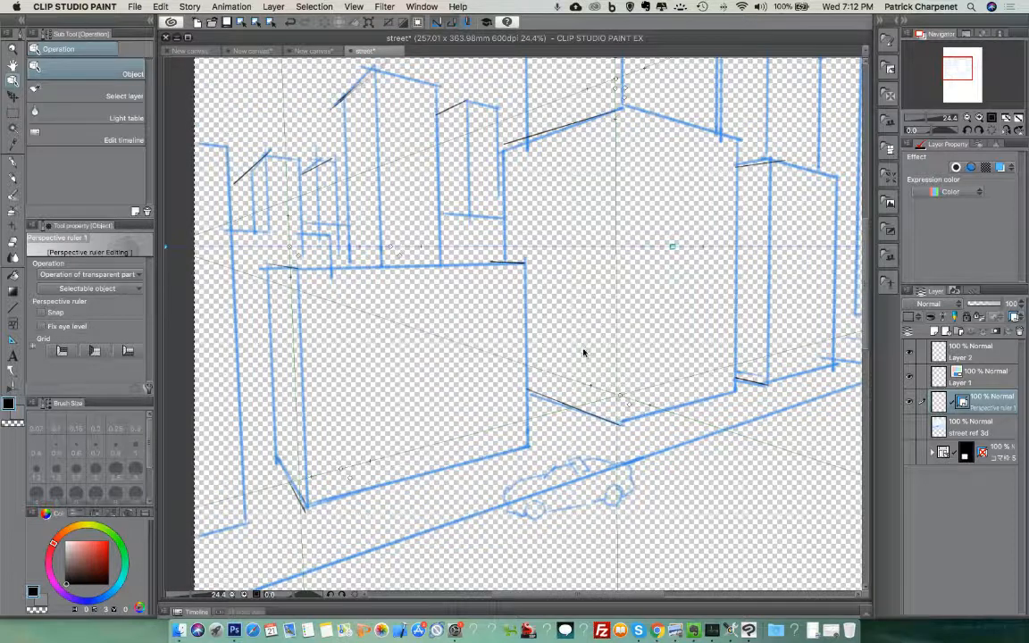
{"action": "left_click_drag", "start_coordinate": [677, 242], "coordinate": [521, 372]}
{"action": "left_click_drag", "start_coordinate": [691, 450], "coordinate": [633, 376]}
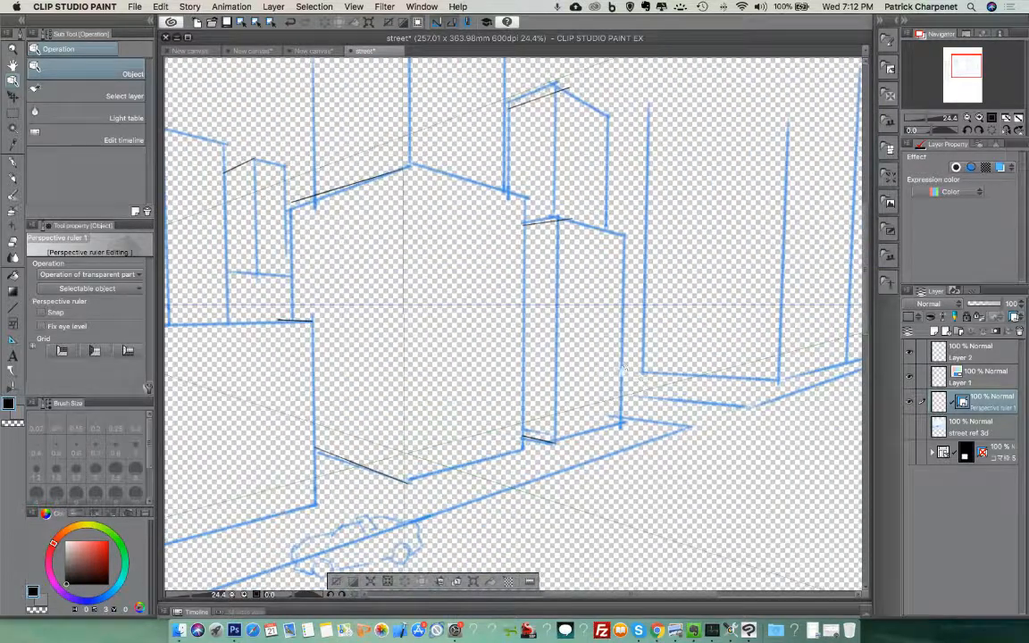
{"action": "left_click_drag", "start_coordinate": [496, 376], "coordinate": [555, 399]}
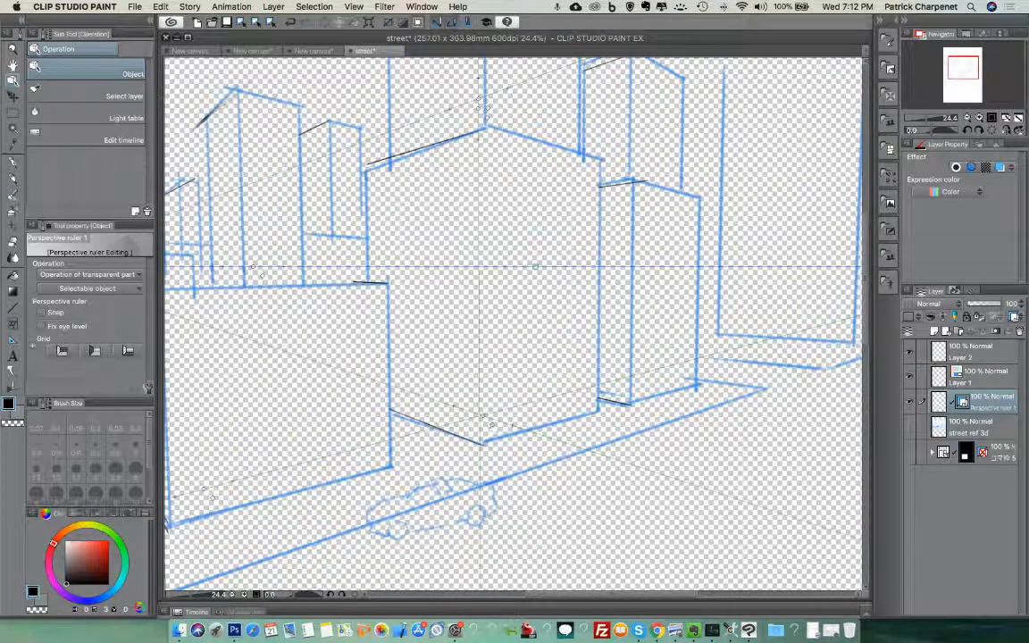
{"action": "left_click_drag", "start_coordinate": [539, 410], "coordinate": [657, 328]}
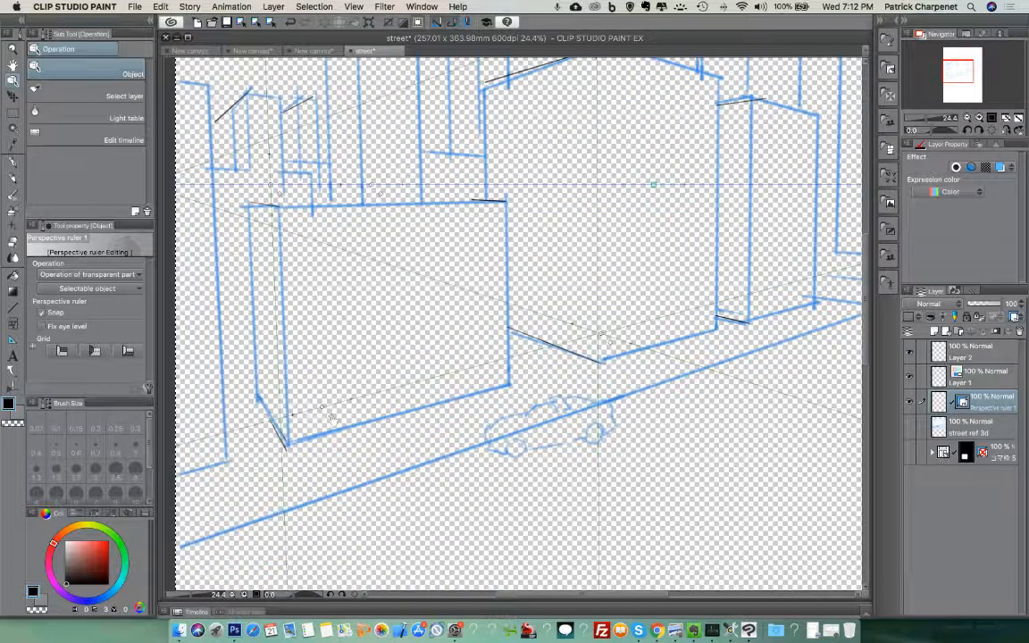
- On Layer 2, trace the low building's top and base and the right-receding base edges of the central and narrow buildings with the Darker pencil
{"action": "left_click", "coordinate": [970, 353]}
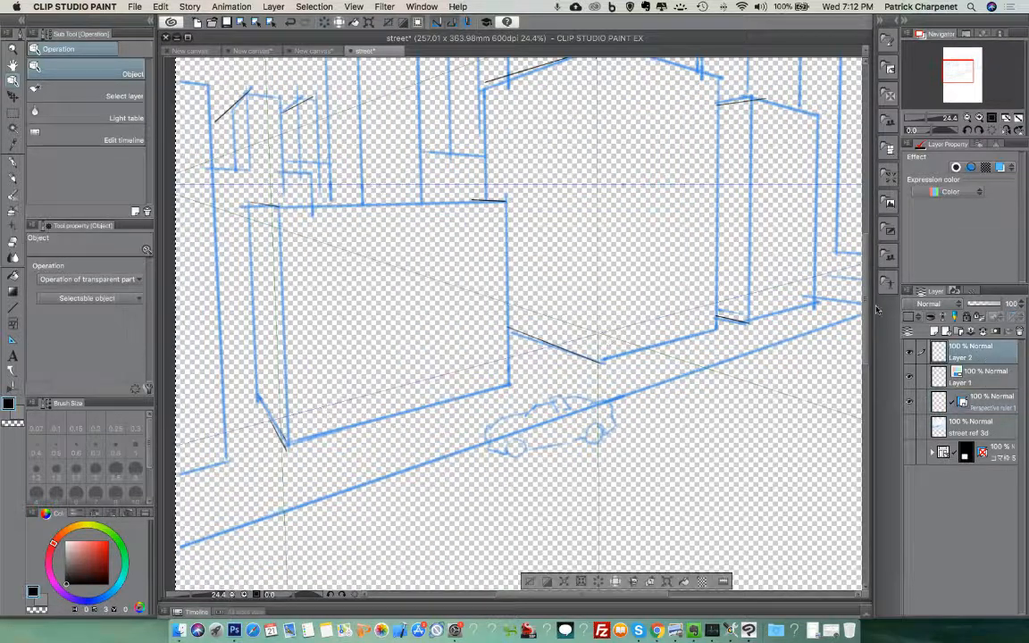
{"action": "left_click", "coordinate": [14, 176]}
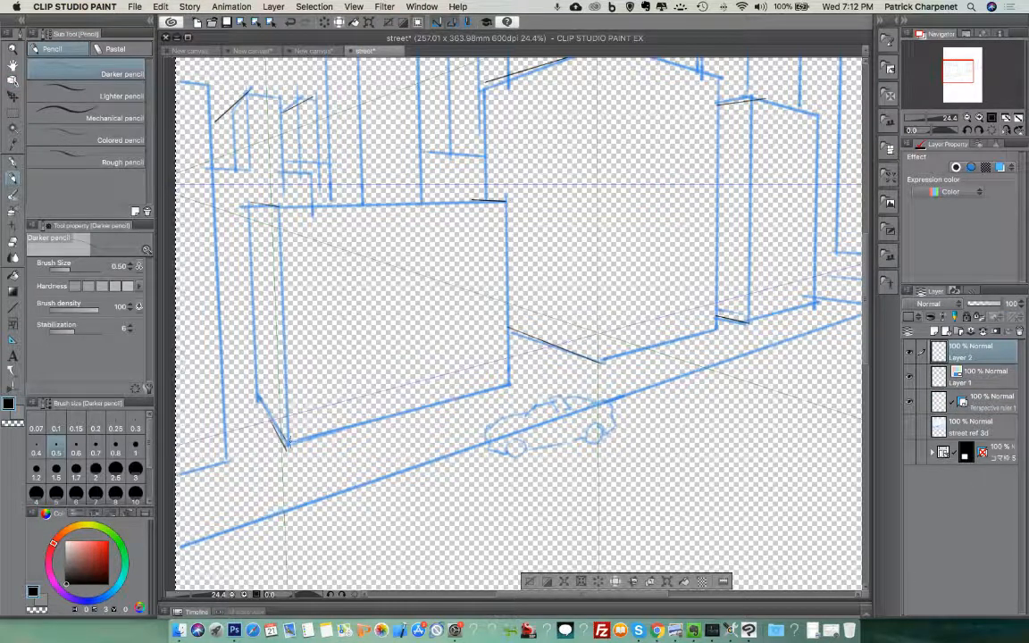
{"action": "left_click_drag", "start_coordinate": [286, 445], "coordinate": [509, 382]}
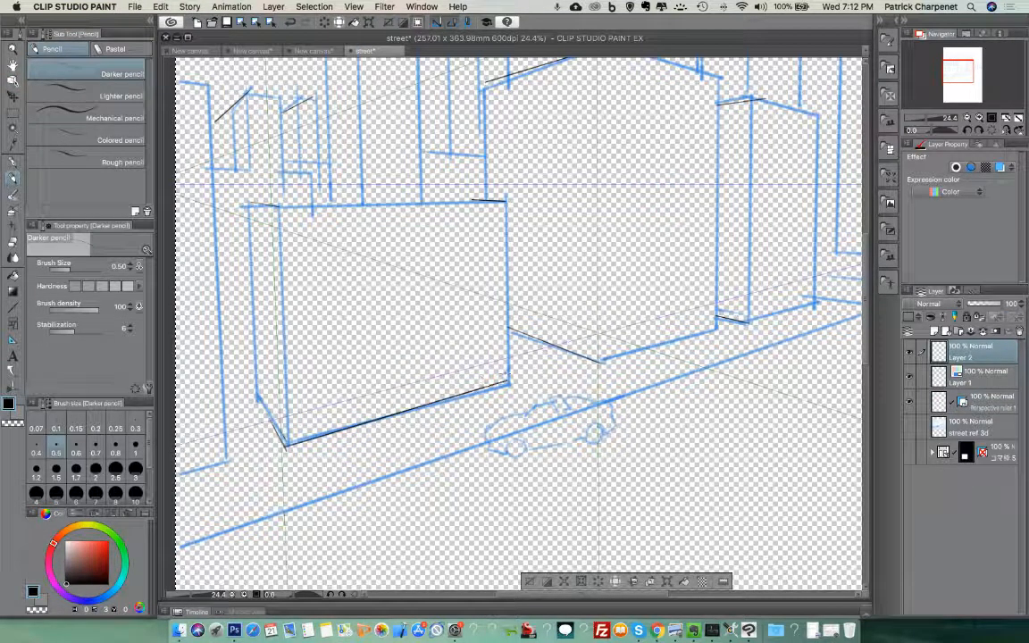
{"action": "left_click_drag", "start_coordinate": [250, 205], "coordinate": [429, 203]}
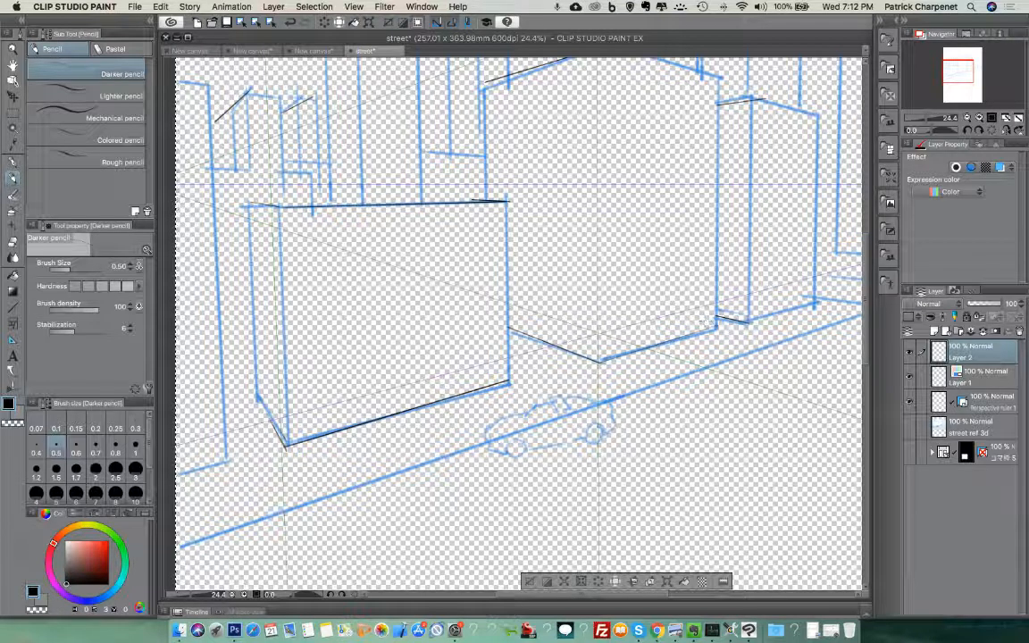
{"action": "left_click_drag", "start_coordinate": [745, 322], "coordinate": [813, 304]}
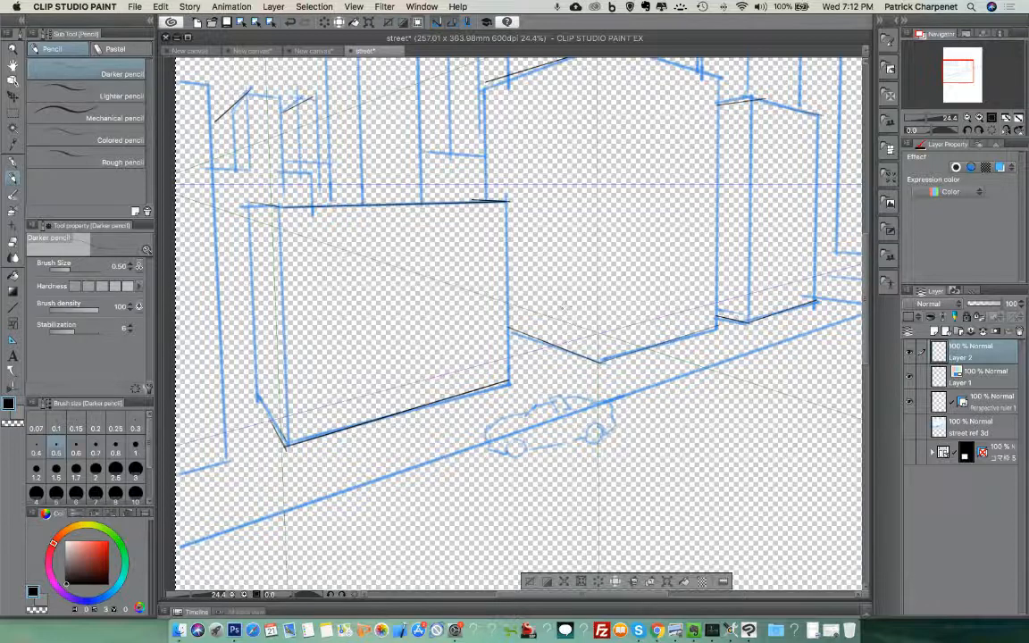
- Close the street file with its changes saved and return to the comic page to view the street frames
{"action": "scroll", "coordinate": [573, 307], "scroll_direction": "down", "scroll_amount": 3}
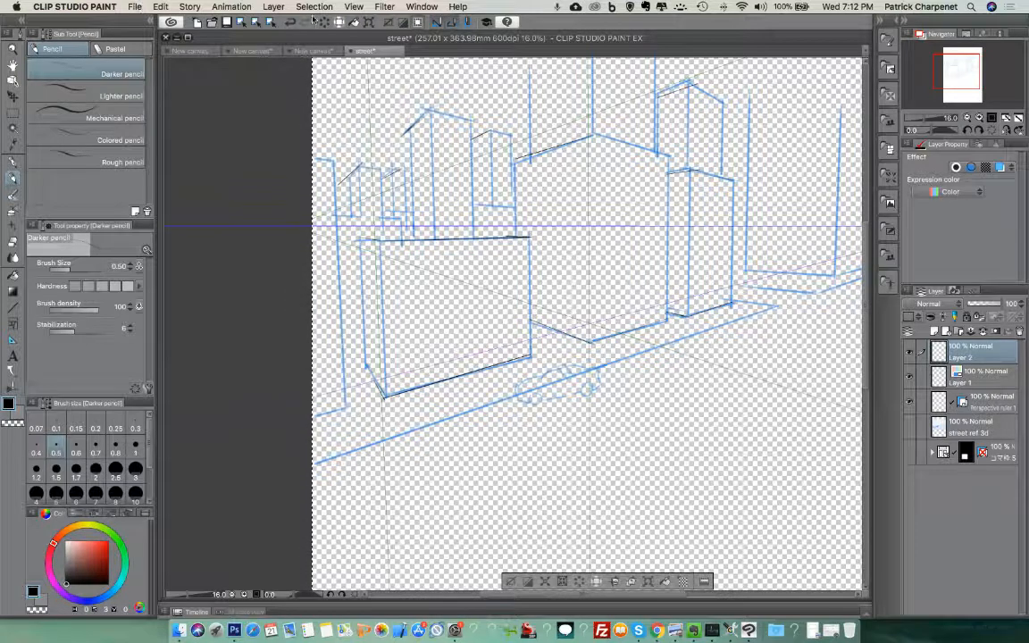
{"action": "key", "text": "super+w"}
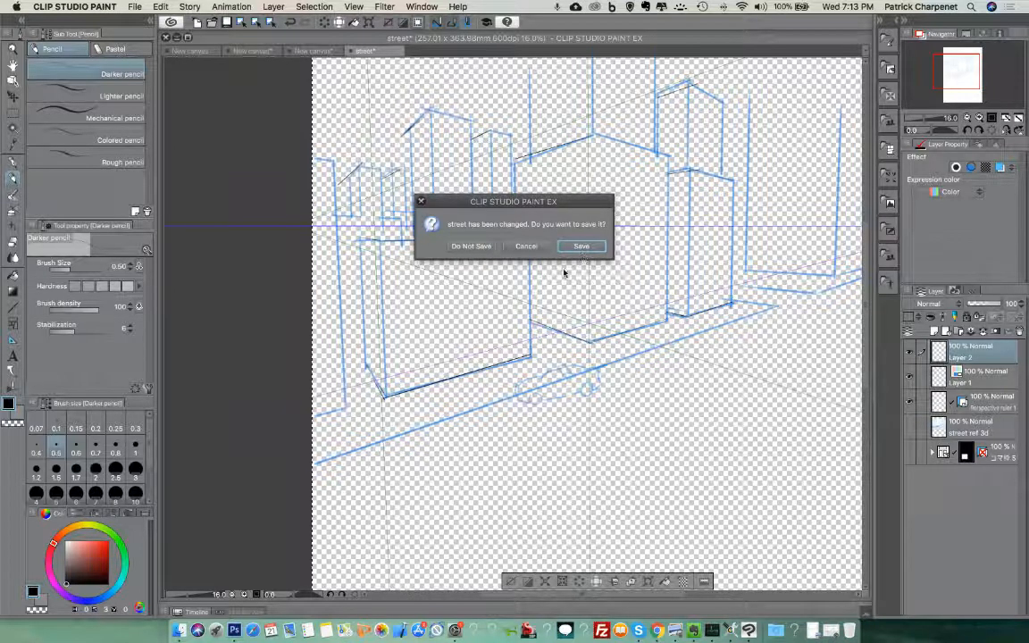
{"action": "key", "text": "Escape"}
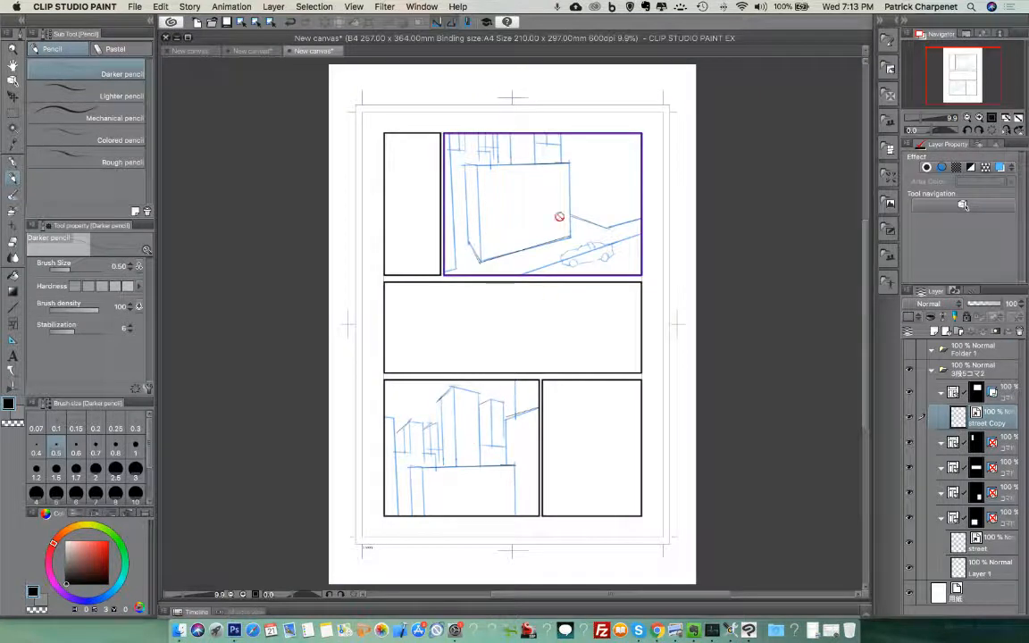
{"action": "scroll", "coordinate": [511, 358], "scroll_direction": "up", "scroll_amount": 1}
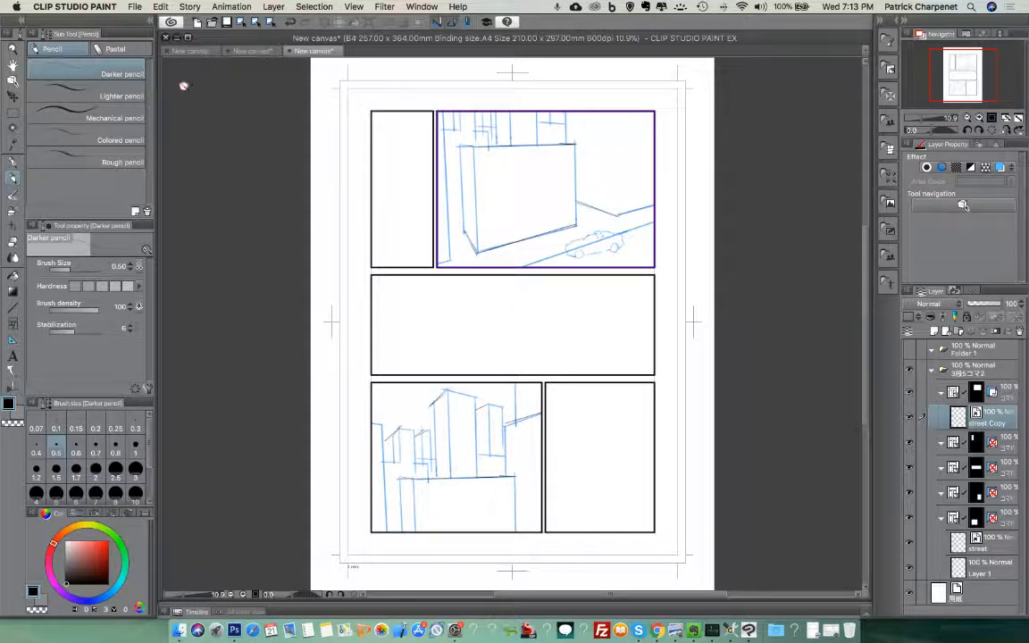
- Import "test scene city page 1 panel 1.clip" from the smart scenes folder as a file object on the comic page
{"action": "left_click", "coordinate": [135, 6]}
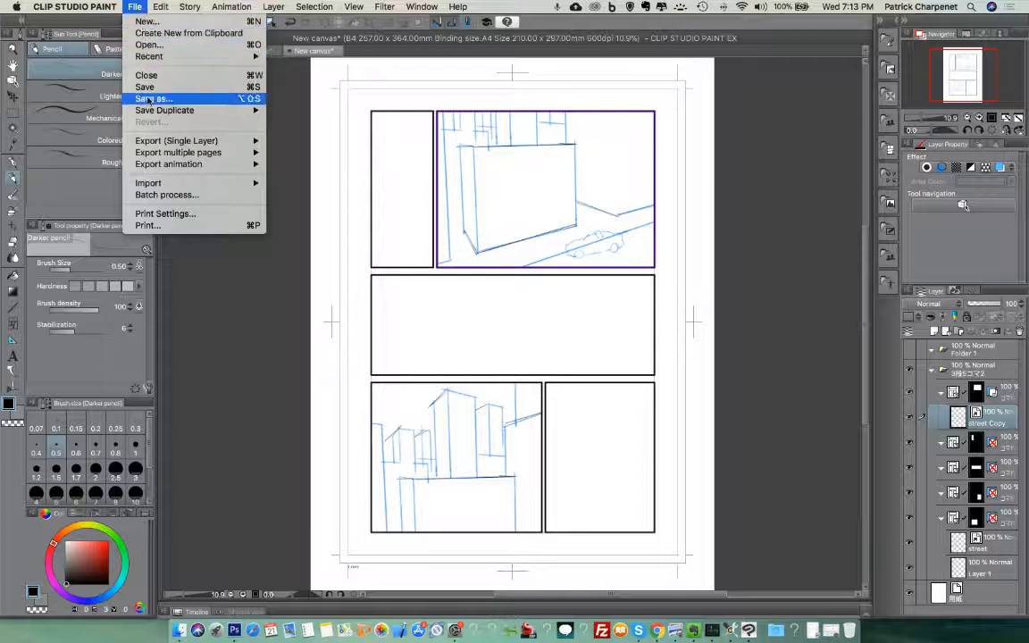
{"action": "mouse_move", "coordinate": [179, 184]}
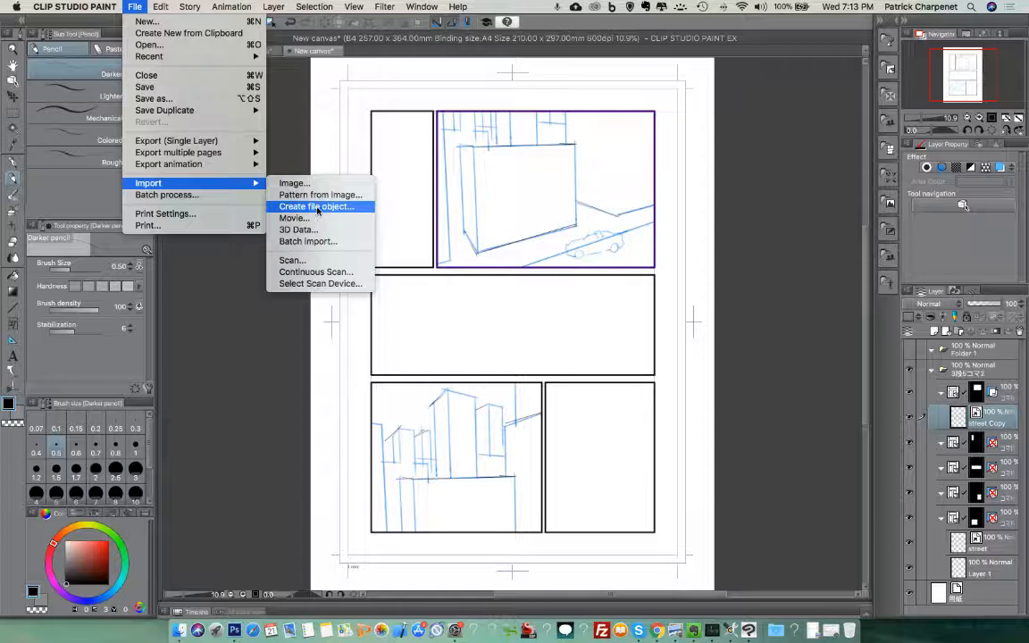
{"action": "left_click", "coordinate": [318, 208]}
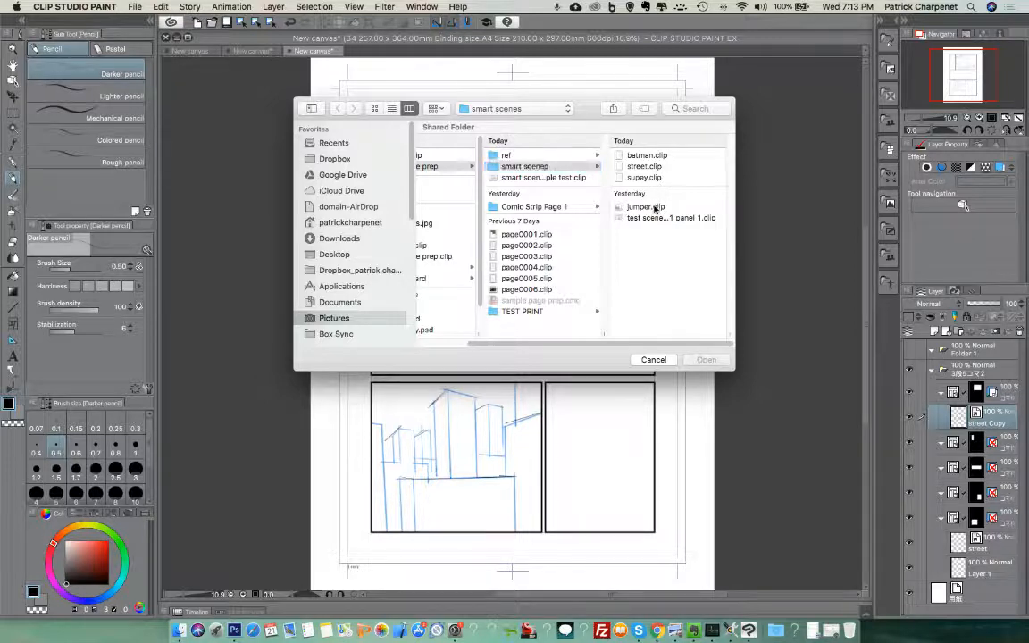
{"action": "left_click", "coordinate": [654, 208]}
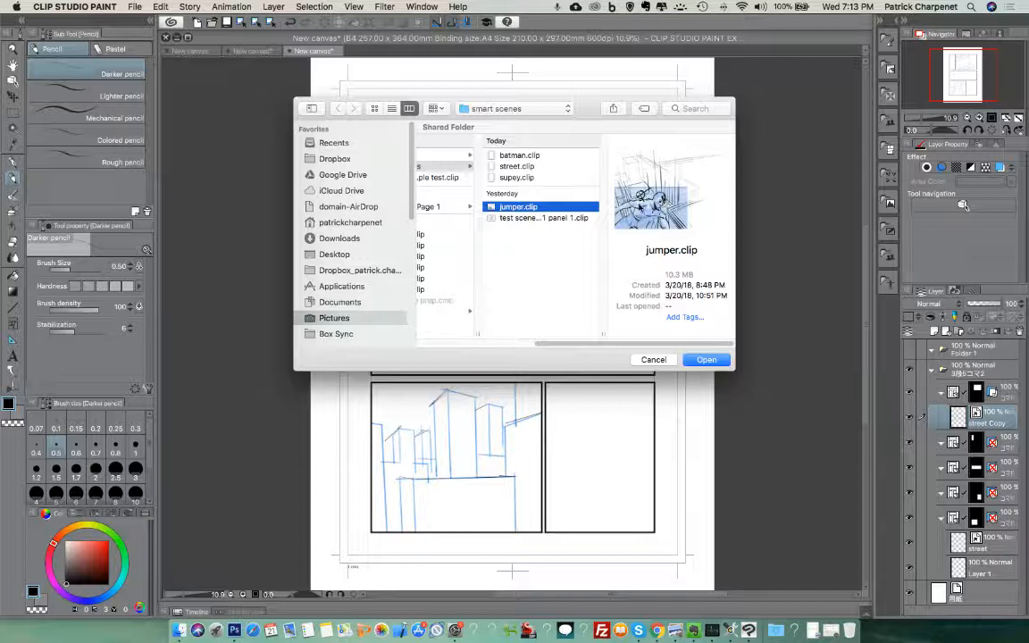
{"action": "left_click", "coordinate": [527, 218]}
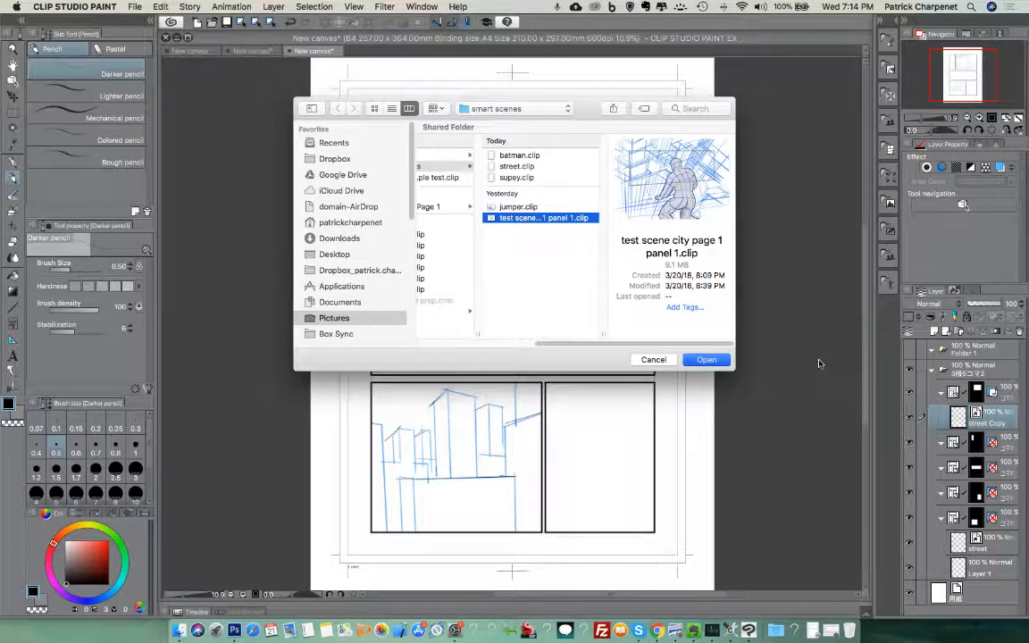
{"action": "left_click", "coordinate": [706, 359]}
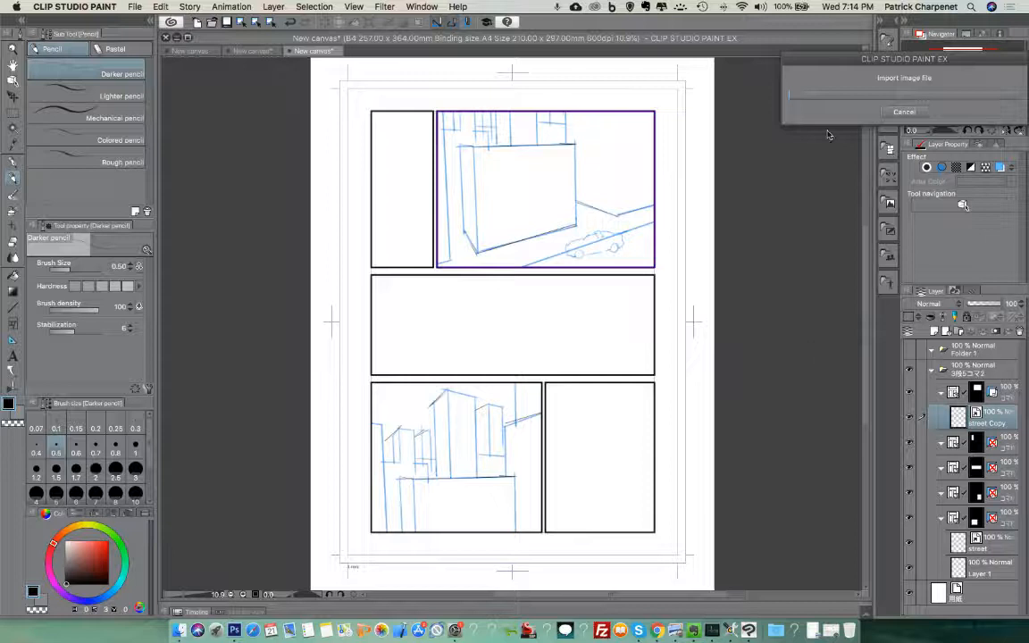
{"action": "left_click_drag", "start_coordinate": [811, 55], "coordinate": [791, 119]}
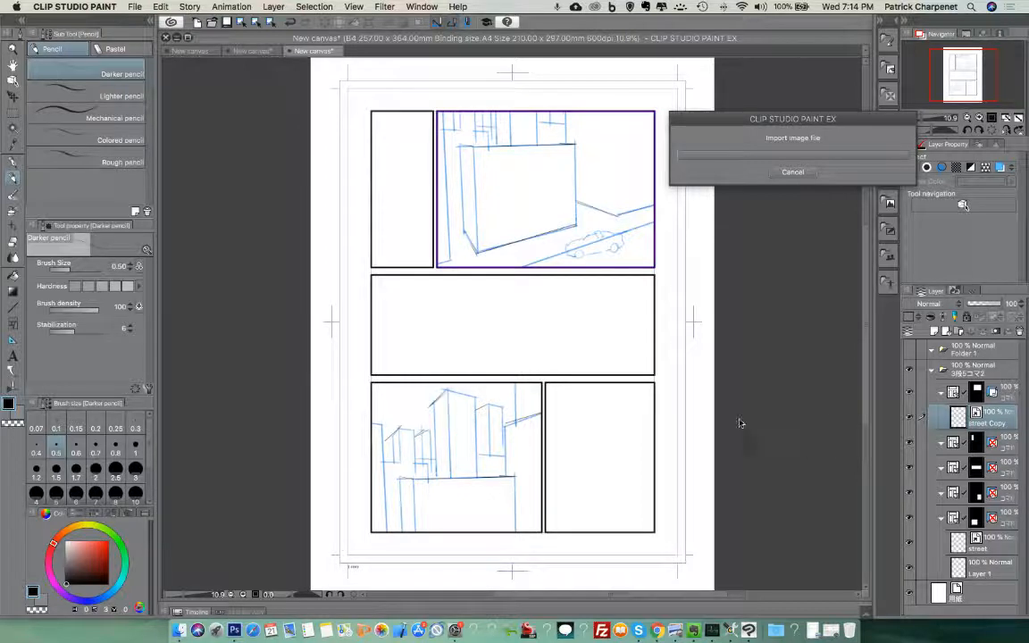
{"action": "left_click_drag", "start_coordinate": [821, 124], "coordinate": [817, 194]}
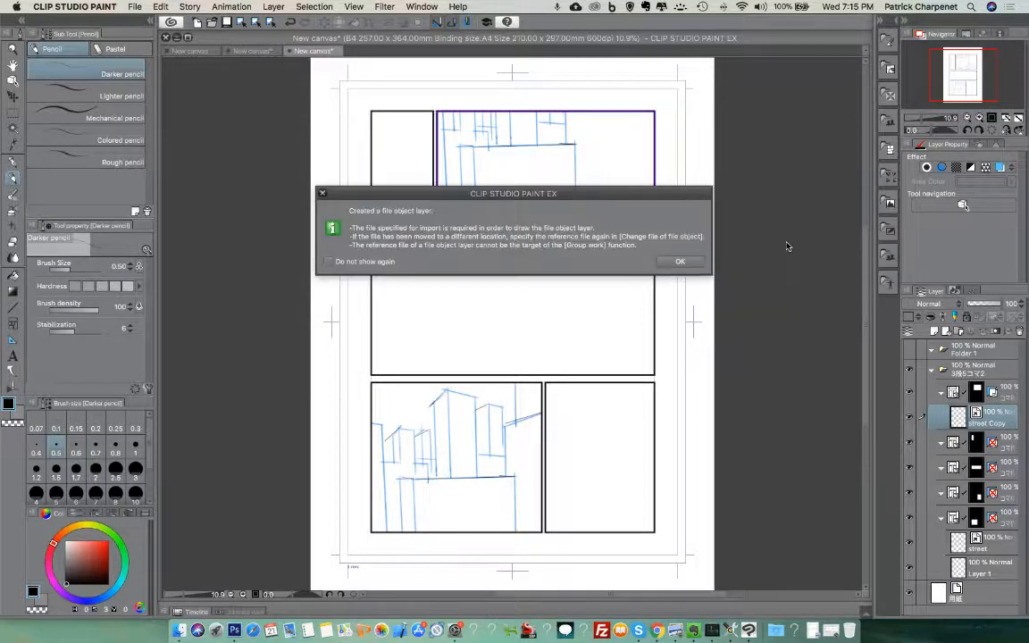
{"action": "left_click", "coordinate": [682, 262]}
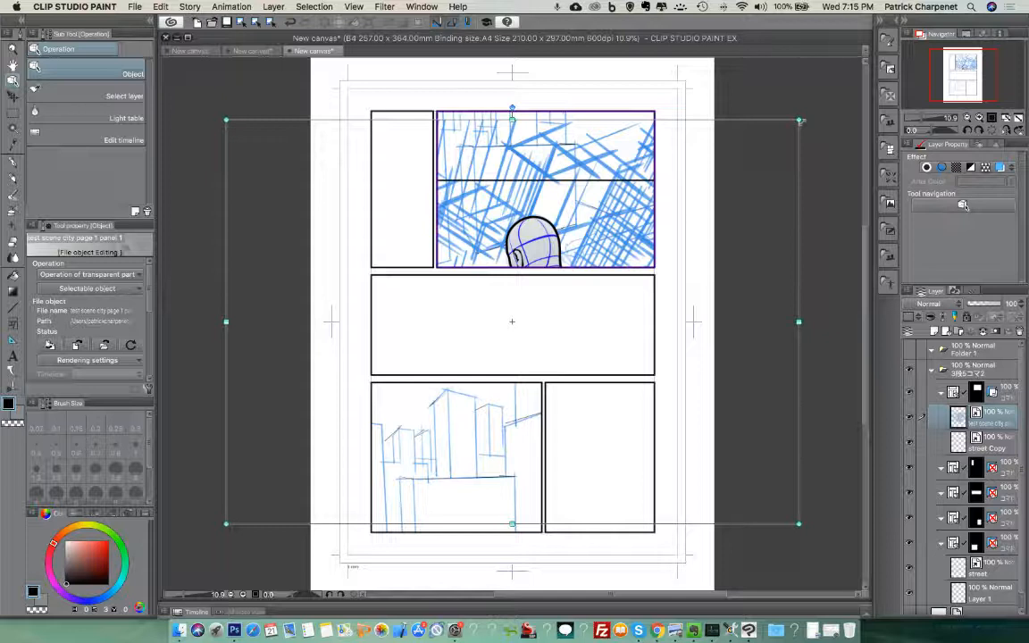
- Scale down the city scene file object over the page's middle and move its layer into the wide middle frame's folder
{"action": "left_click_drag", "start_coordinate": [801, 119], "coordinate": [593, 326]}
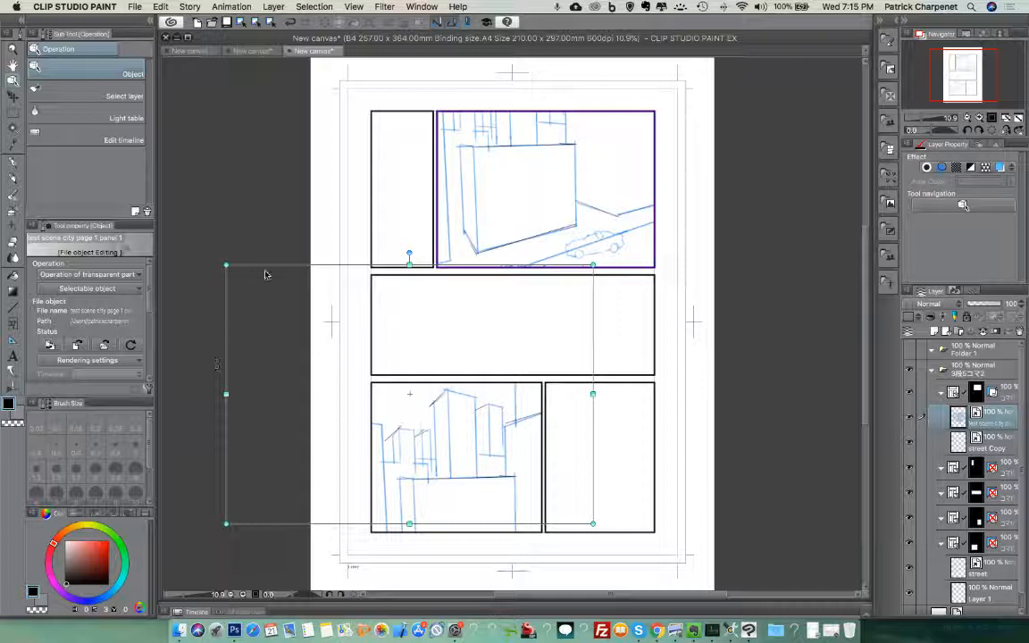
{"action": "left_click_drag", "start_coordinate": [266, 270], "coordinate": [378, 258]}
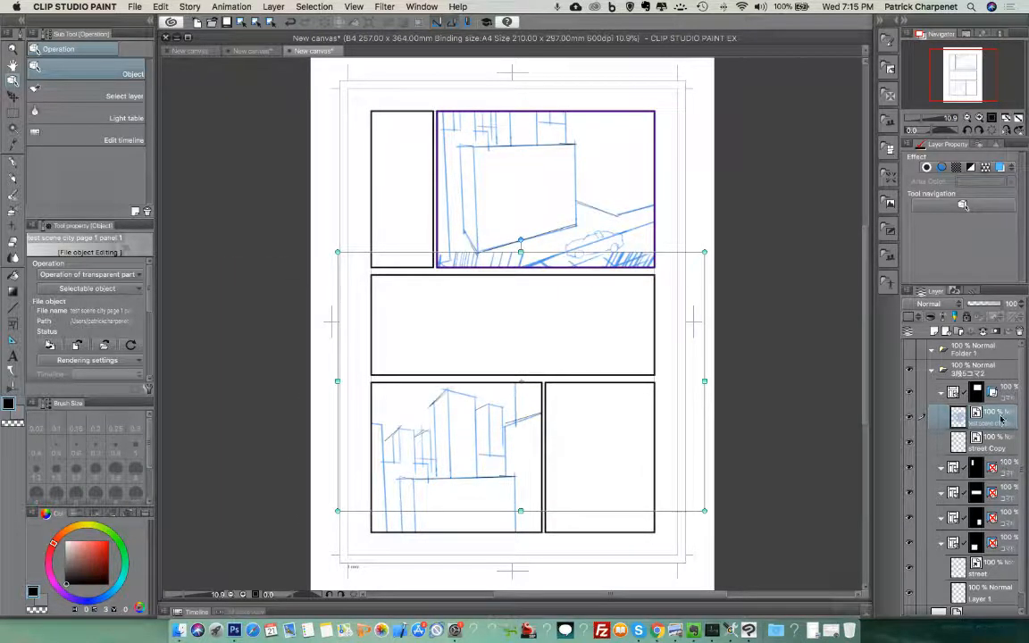
{"action": "left_click", "coordinate": [909, 468]}
{"action": "left_click", "coordinate": [910, 469]}
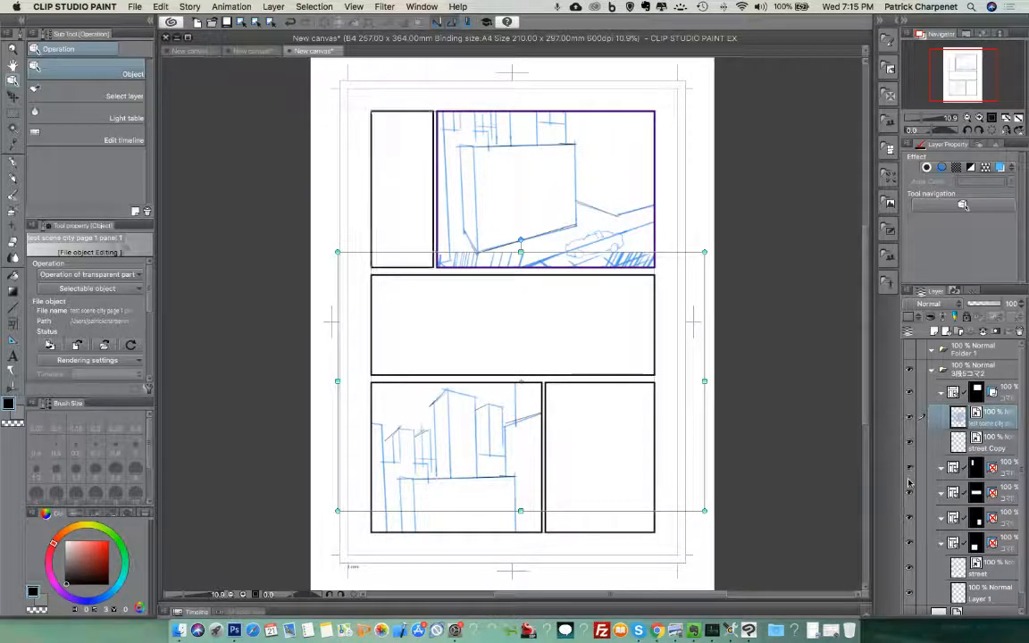
{"action": "left_click", "coordinate": [909, 492]}
{"action": "left_click", "coordinate": [909, 492]}
{"action": "left_click_drag", "start_coordinate": [1010, 422], "coordinate": [1002, 497]}
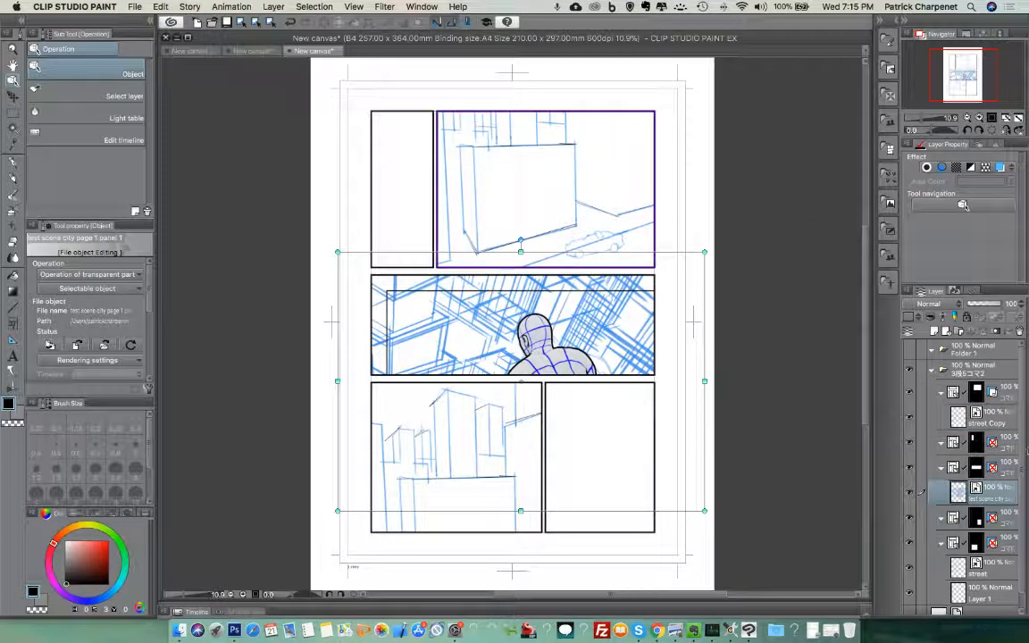
- Scale down the street Copy file object and reposition it so the buildings fill the large upper frame
{"action": "left_click", "coordinate": [985, 425]}
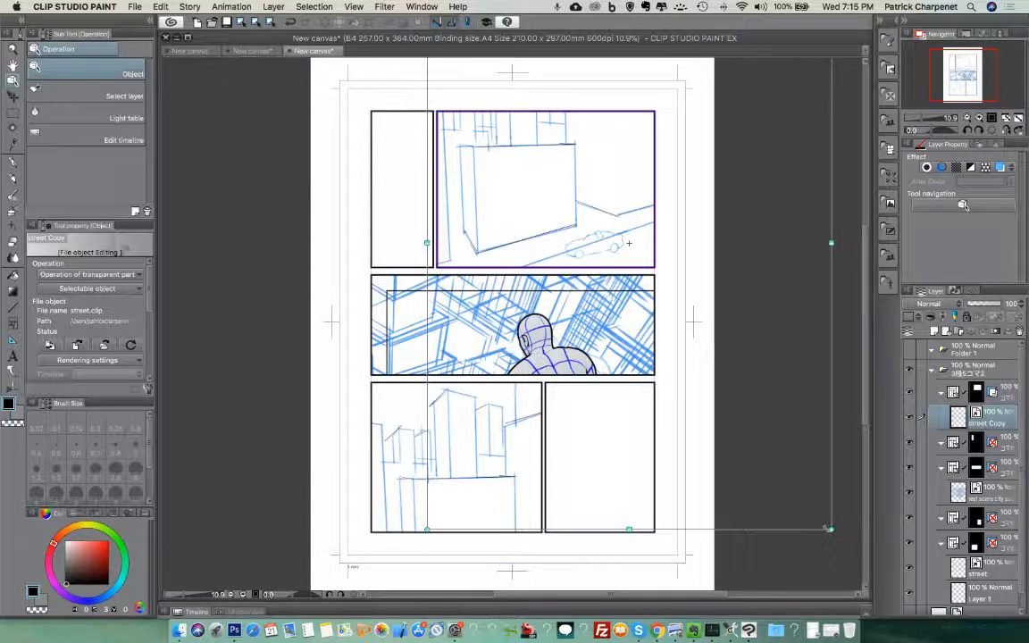
{"action": "left_click_drag", "start_coordinate": [824, 527], "coordinate": [647, 382]}
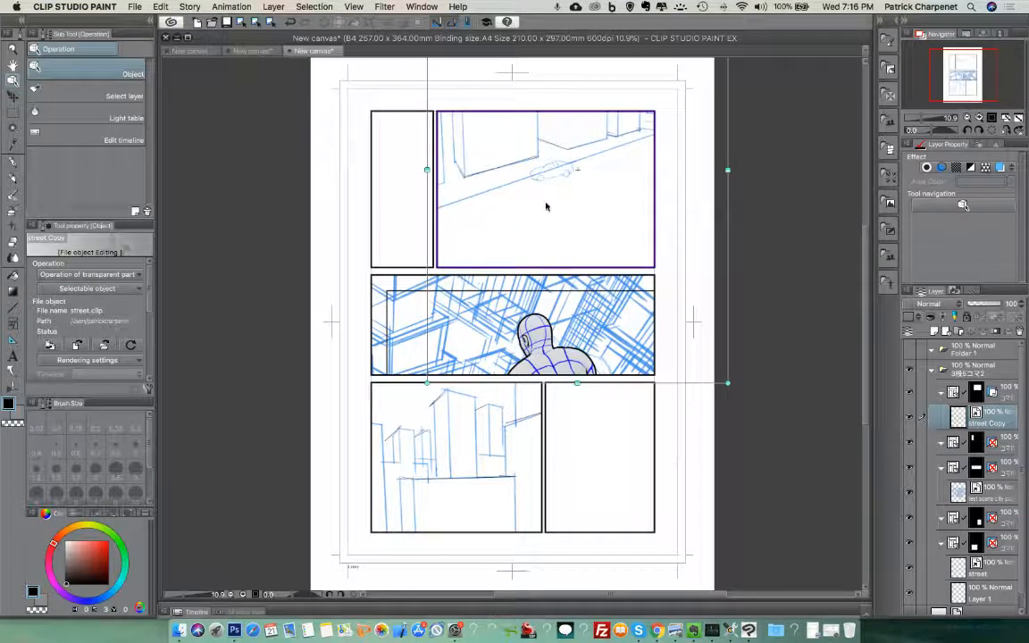
{"action": "left_click_drag", "start_coordinate": [544, 179], "coordinate": [541, 267]}
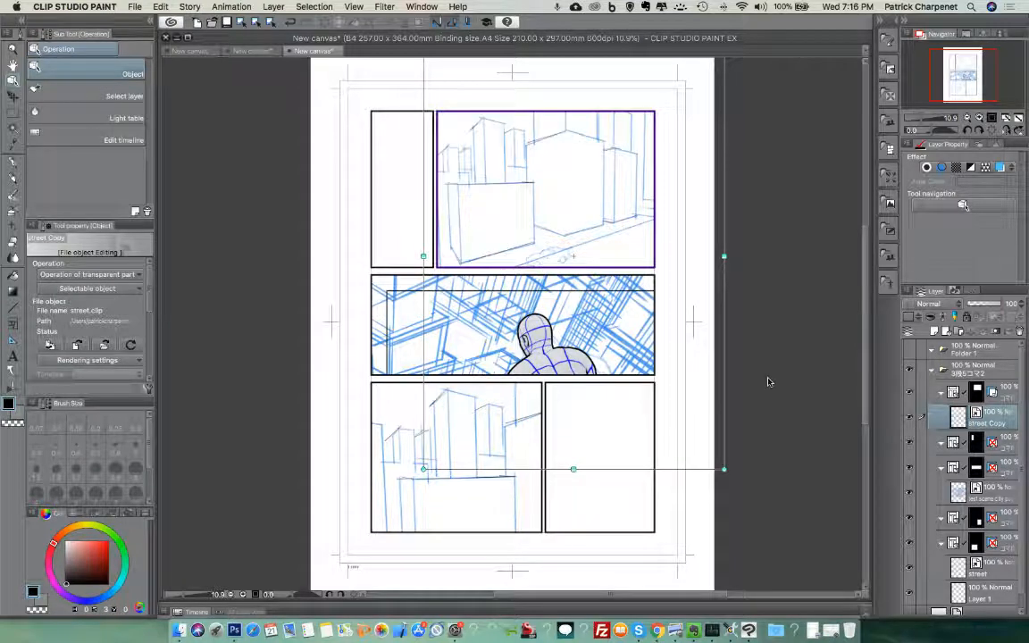
- Shift the city scene file object slightly up and left within the wide middle frame
{"action": "left_click", "coordinate": [626, 335]}
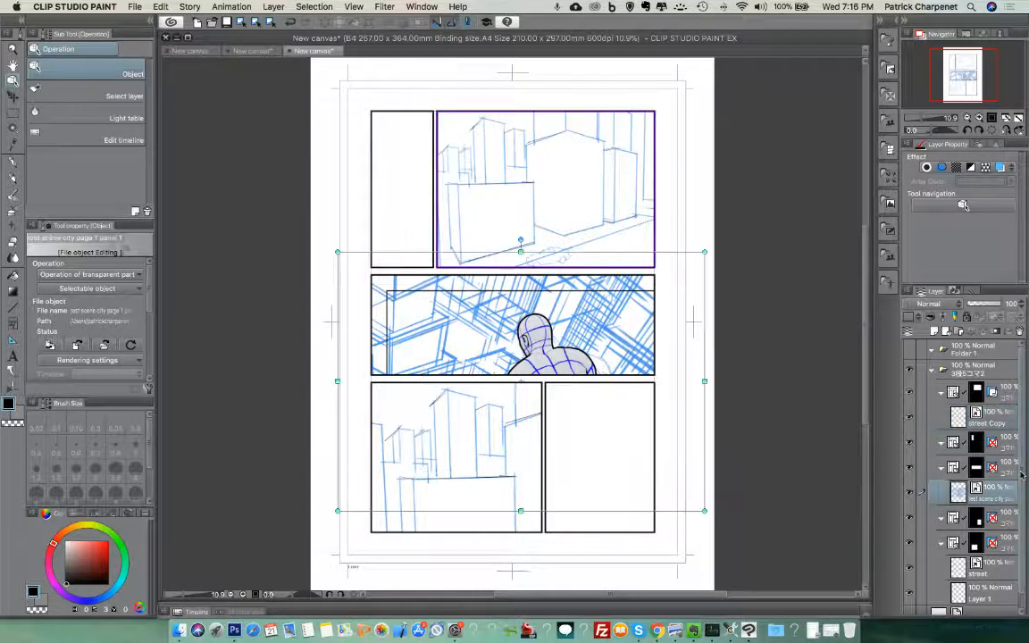
{"action": "mouse_move", "coordinate": [580, 340]}
{"action": "left_mouse_down"}
{"action": "mouse_move", "coordinate": [571, 321]}
{"action": "mouse_move", "coordinate": [573, 332]}
{"action": "left_mouse_up"}
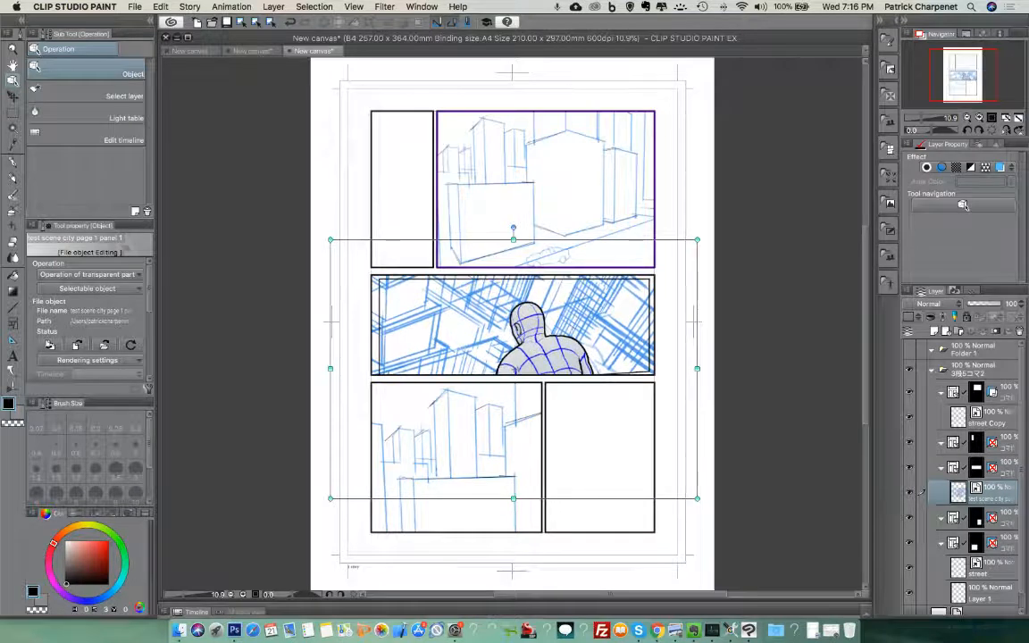